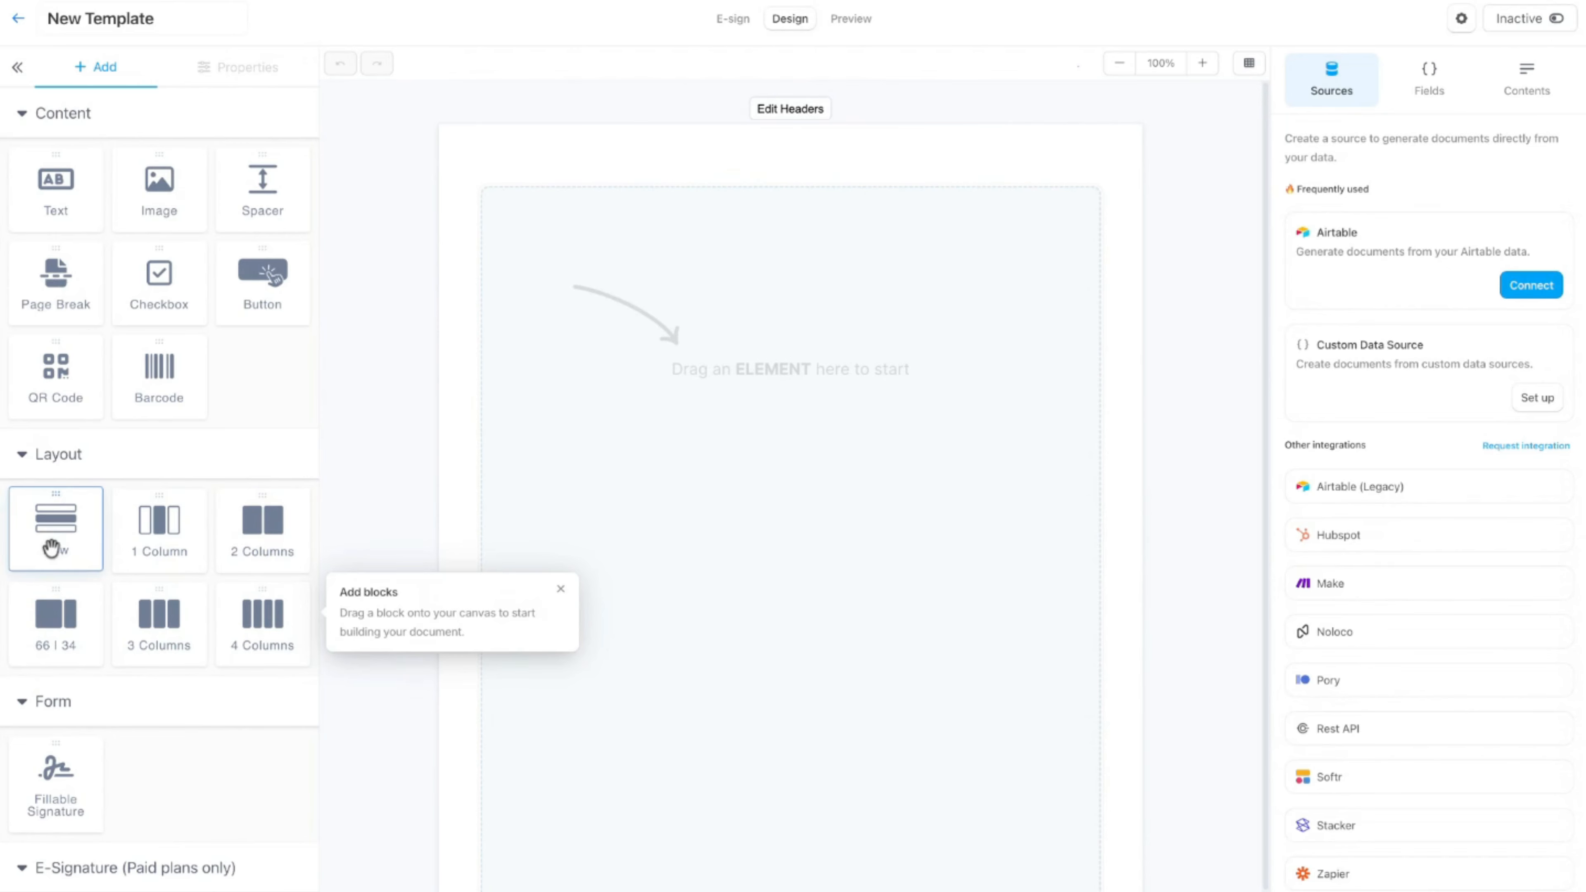
- Add a Row block to the blank page and duplicate it twice to stack three rows
left_click_drag(52, 548, 759, 400)
left_click(698, 291)
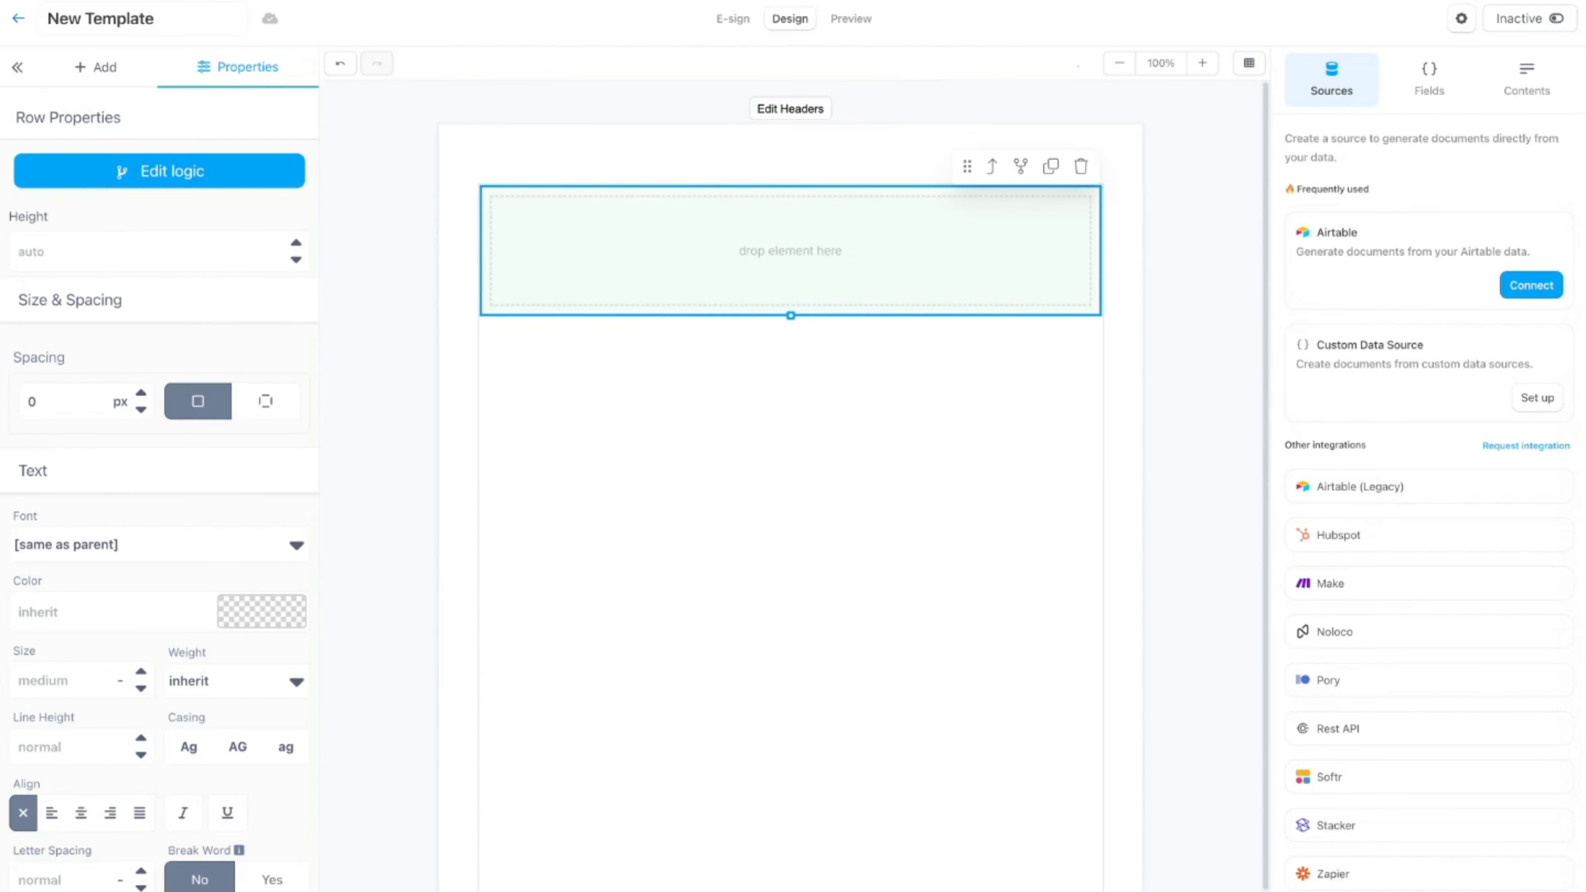
left_click(1051, 168)
left_click(1051, 167)
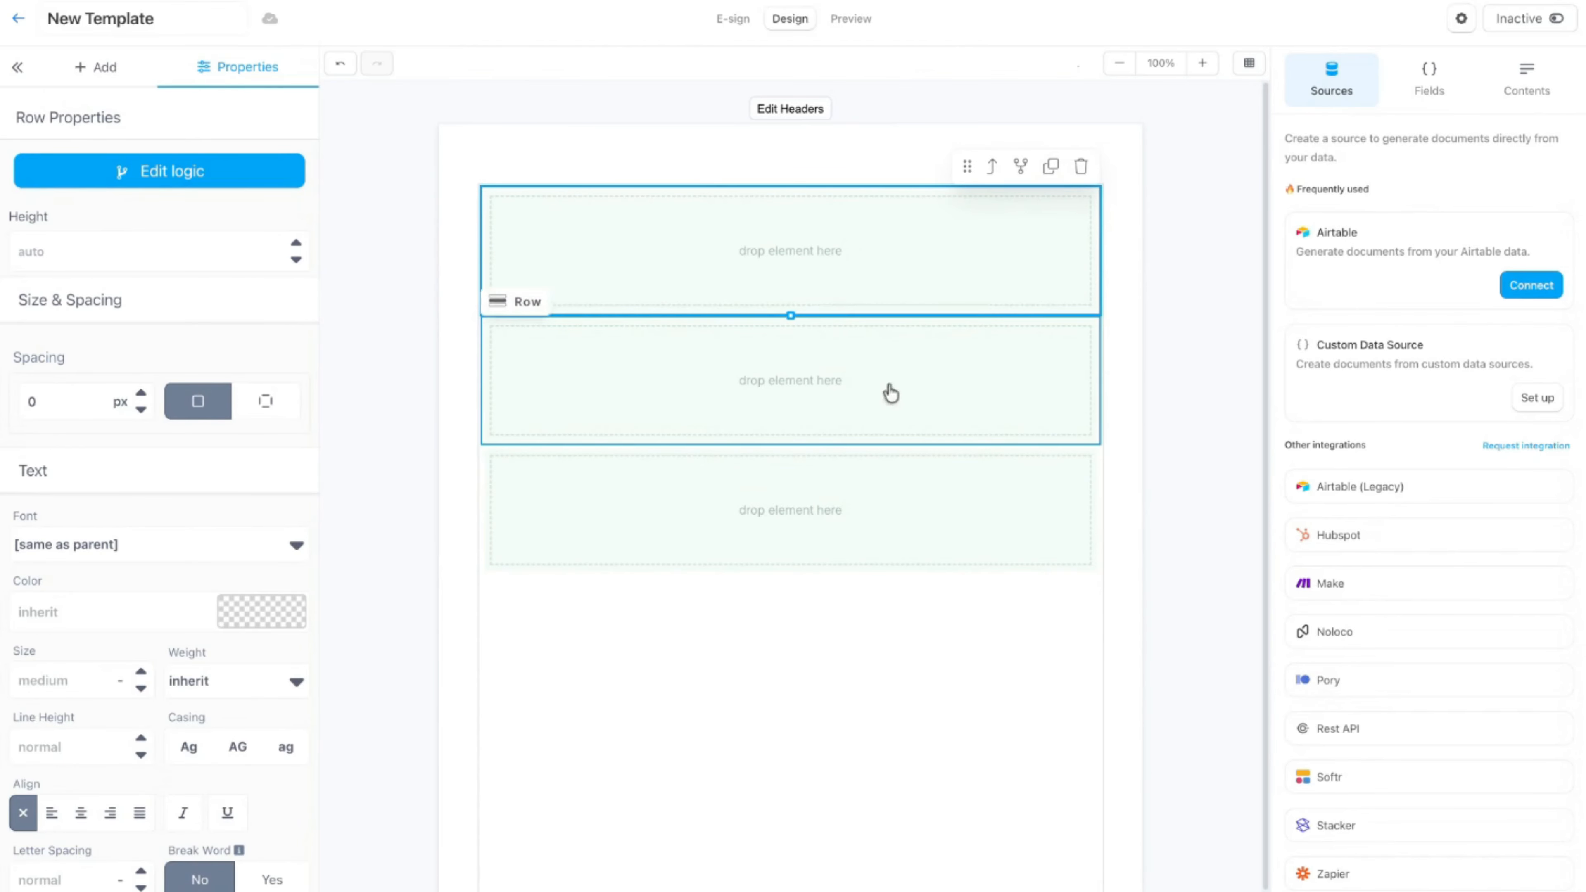
- Delete the third and second rows, keeping only the first row on the page
left_click(1000, 500)
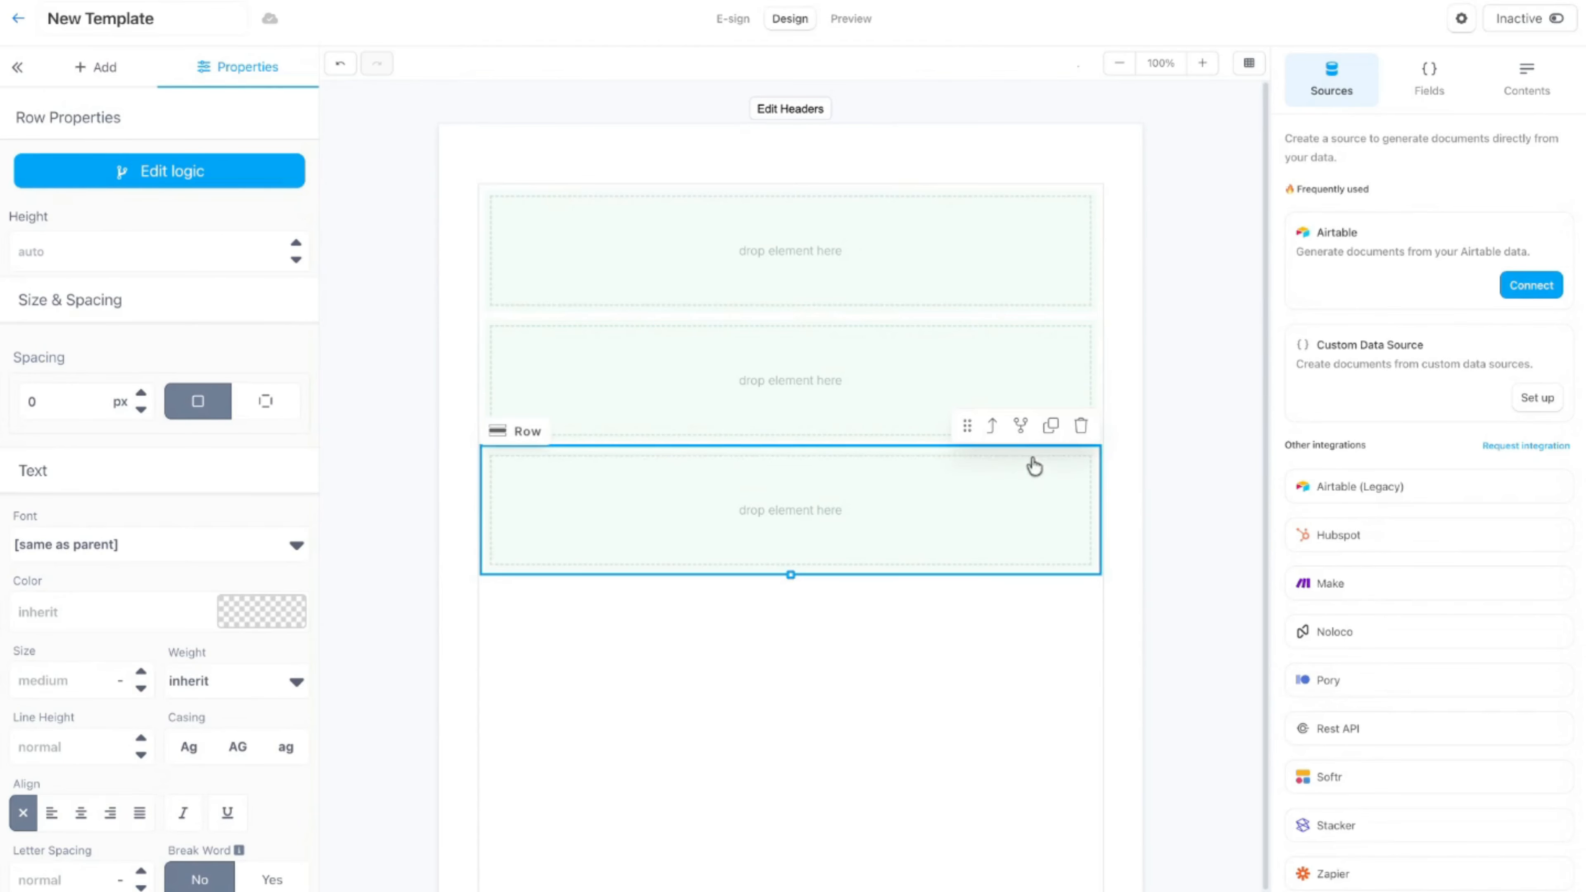
left_click(1081, 427)
left_click(990, 380)
left_click(1081, 295)
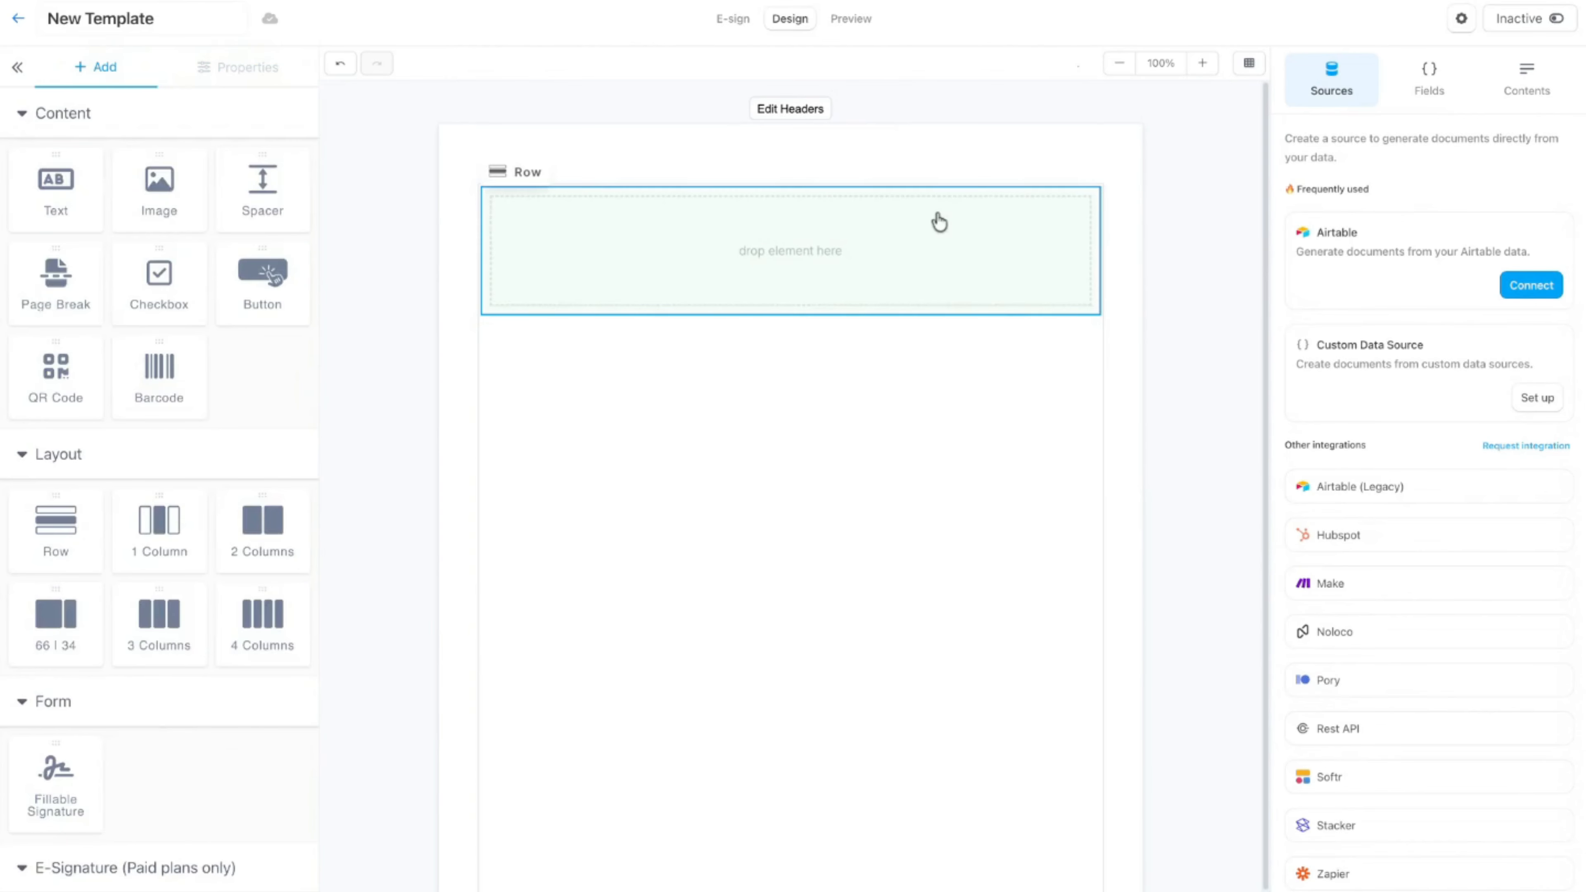
- Place a 1 Column block inside the remaining empty row and select the column
left_click(938, 223)
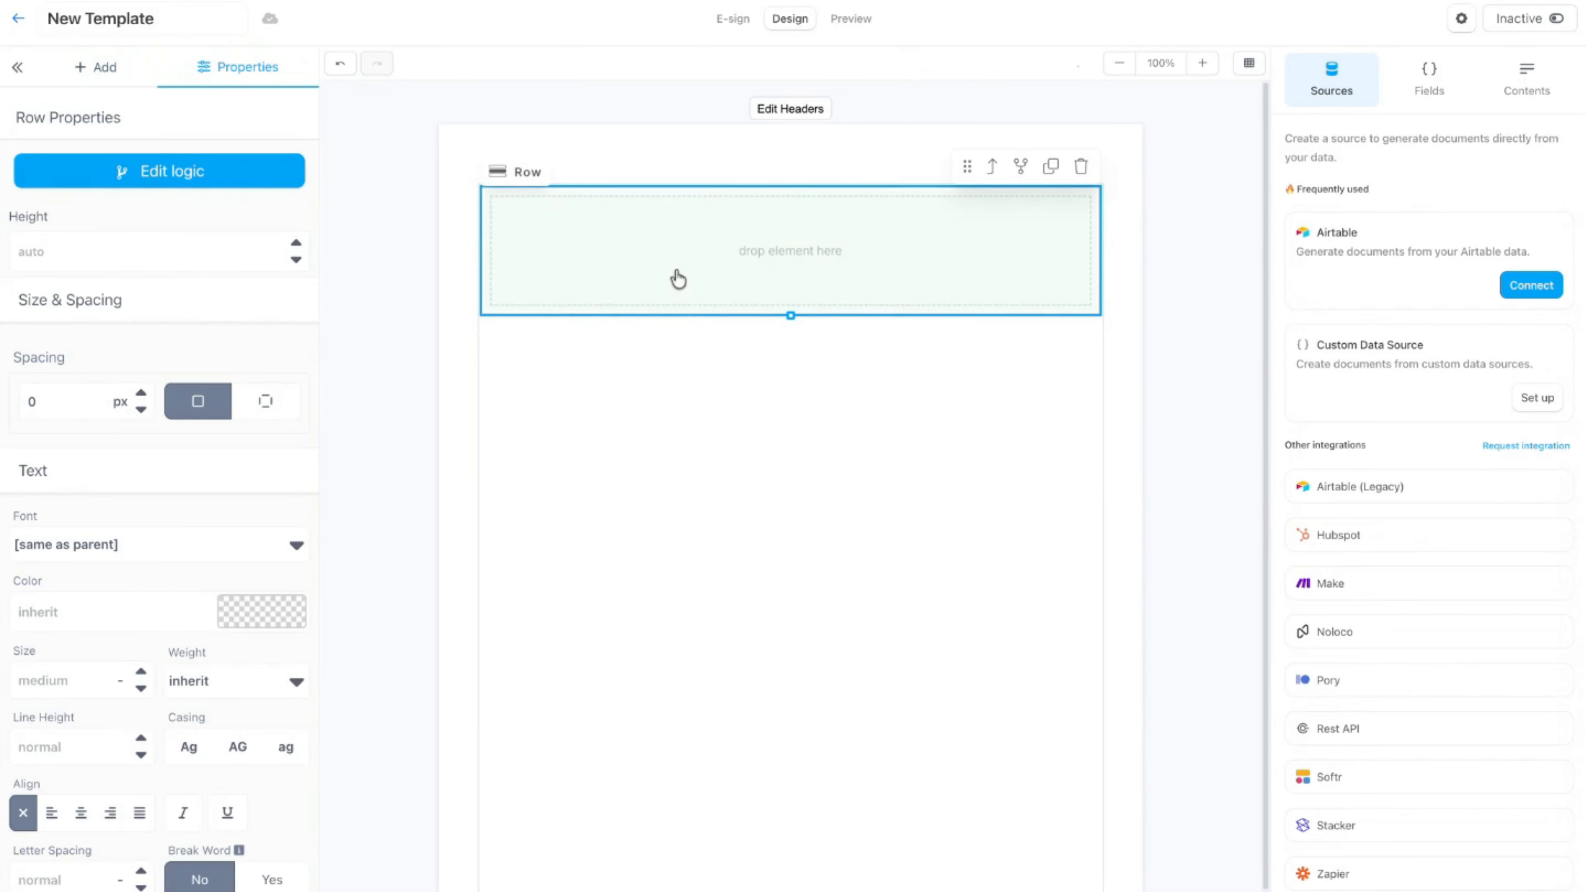
left_click(81, 67)
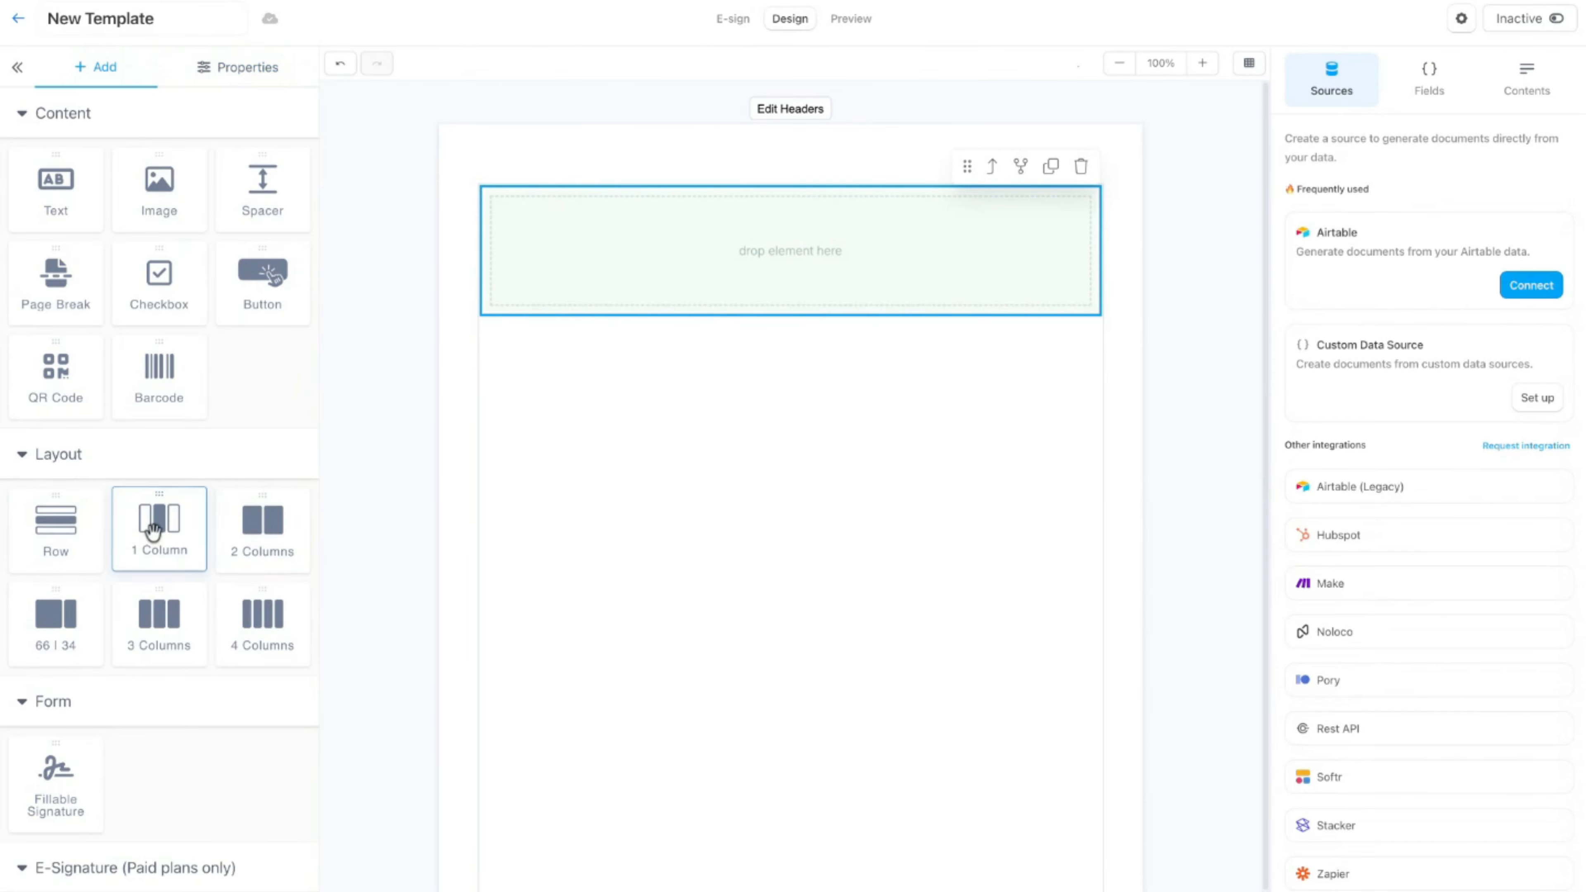
left_click_drag(156, 530, 790, 250)
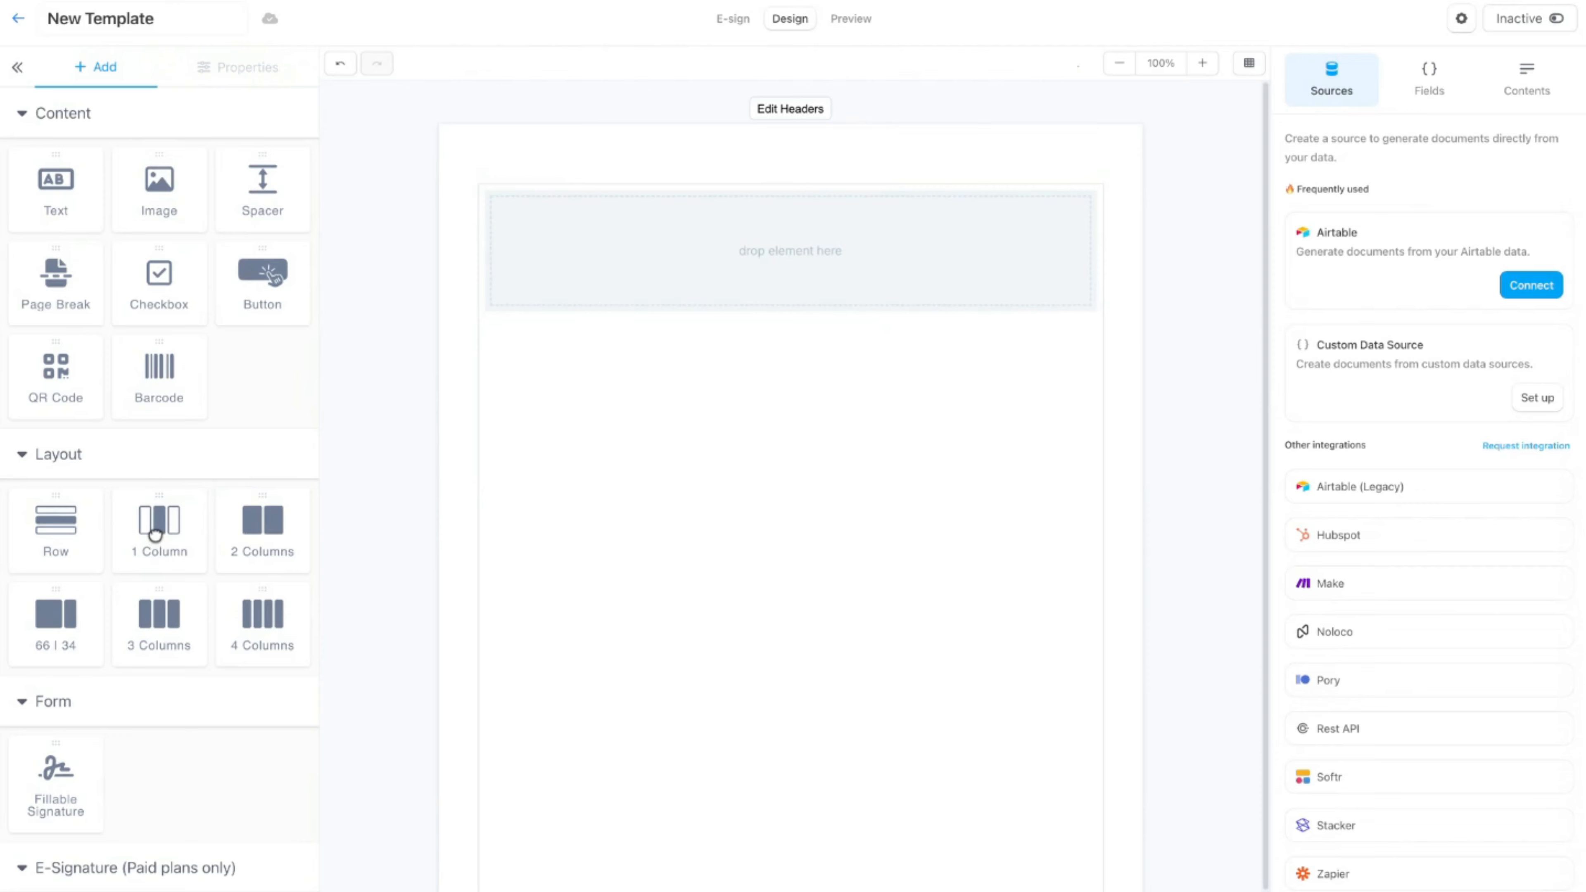
left_click(629, 230)
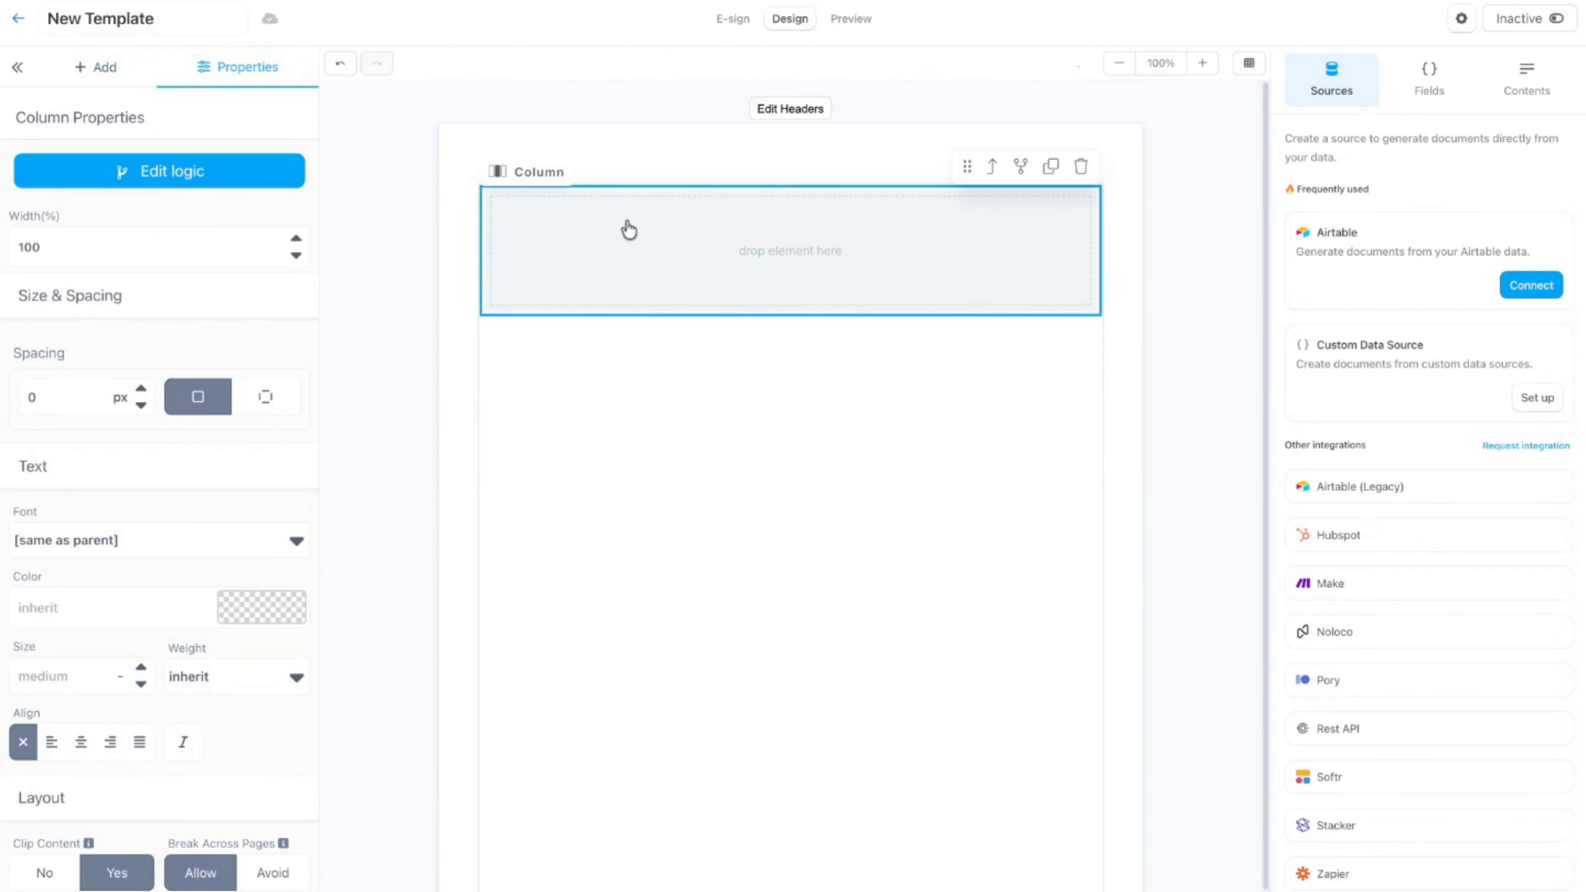
- Duplicate the column twice to split the row into three side-by-side columns
left_click(86, 70)
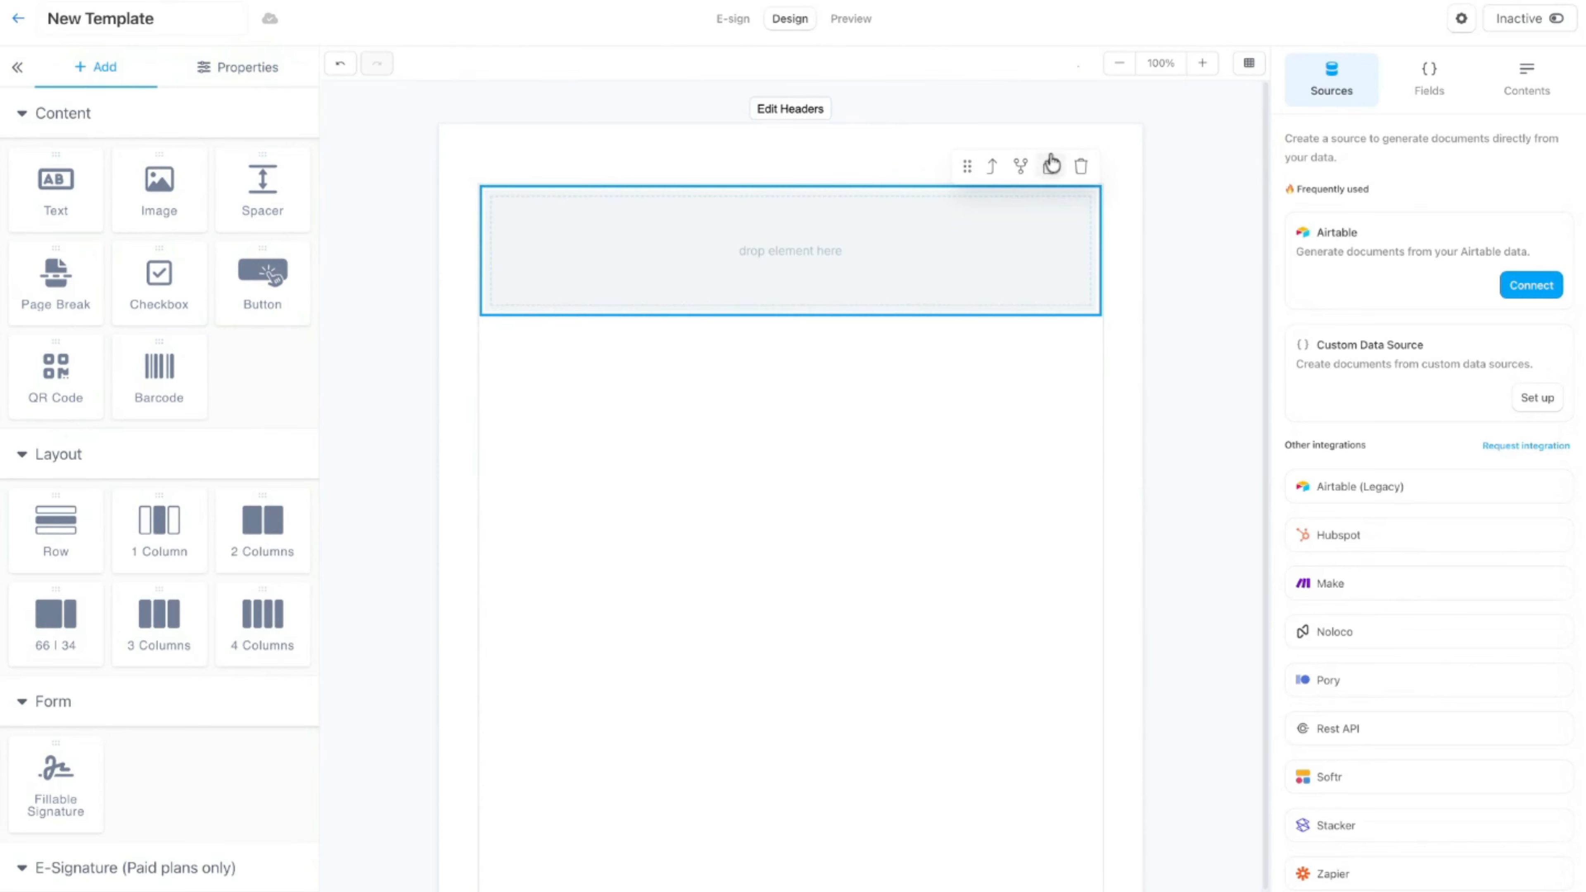
left_click(1051, 166)
left_click(741, 166)
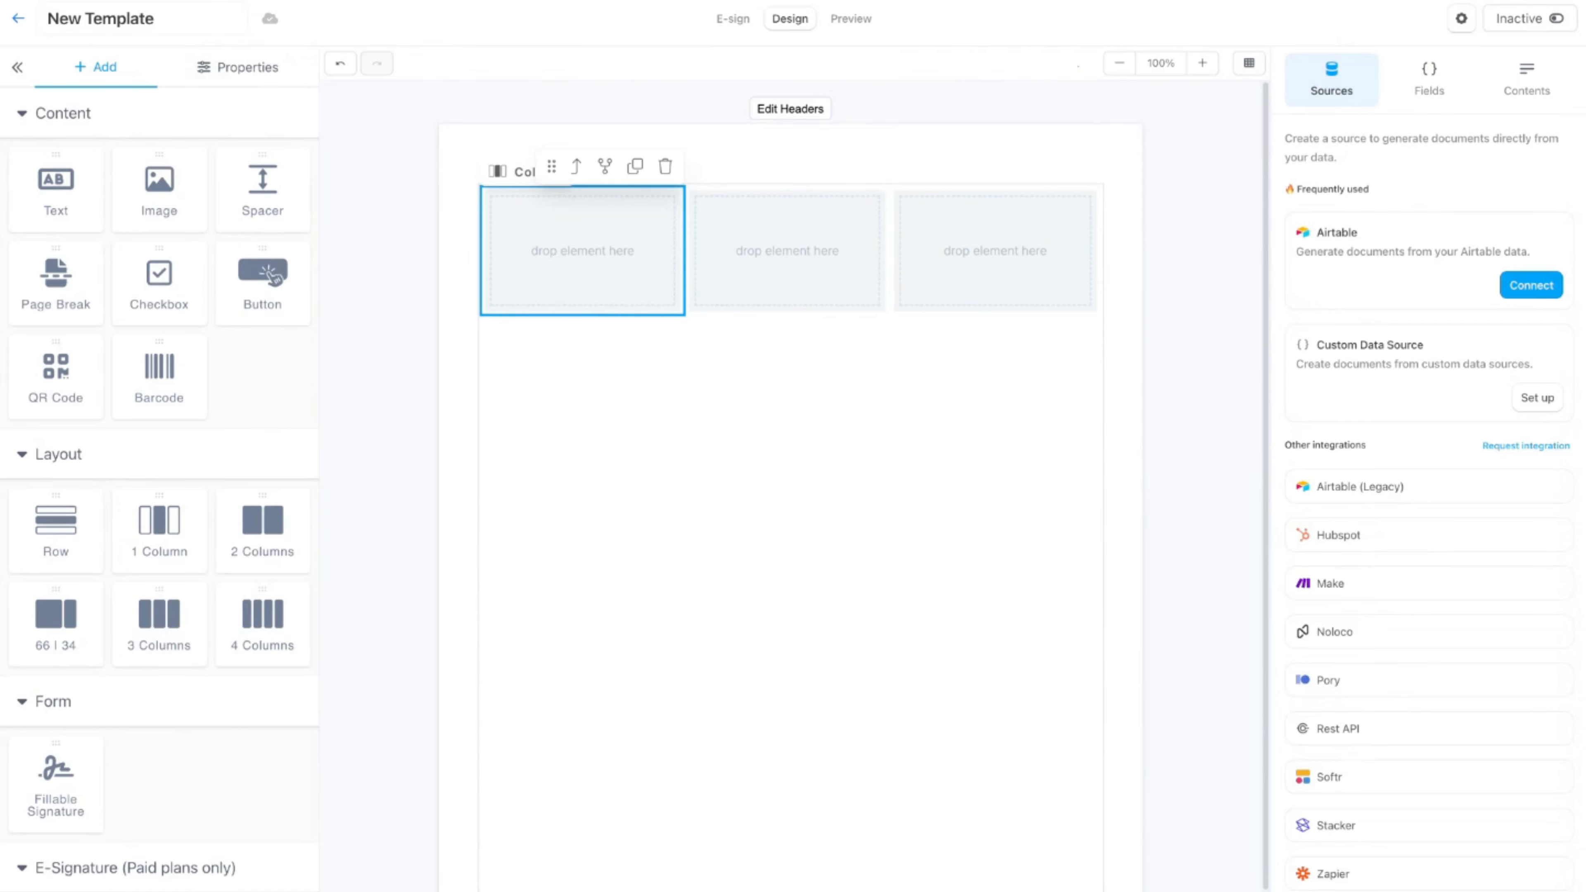
left_click(962, 253)
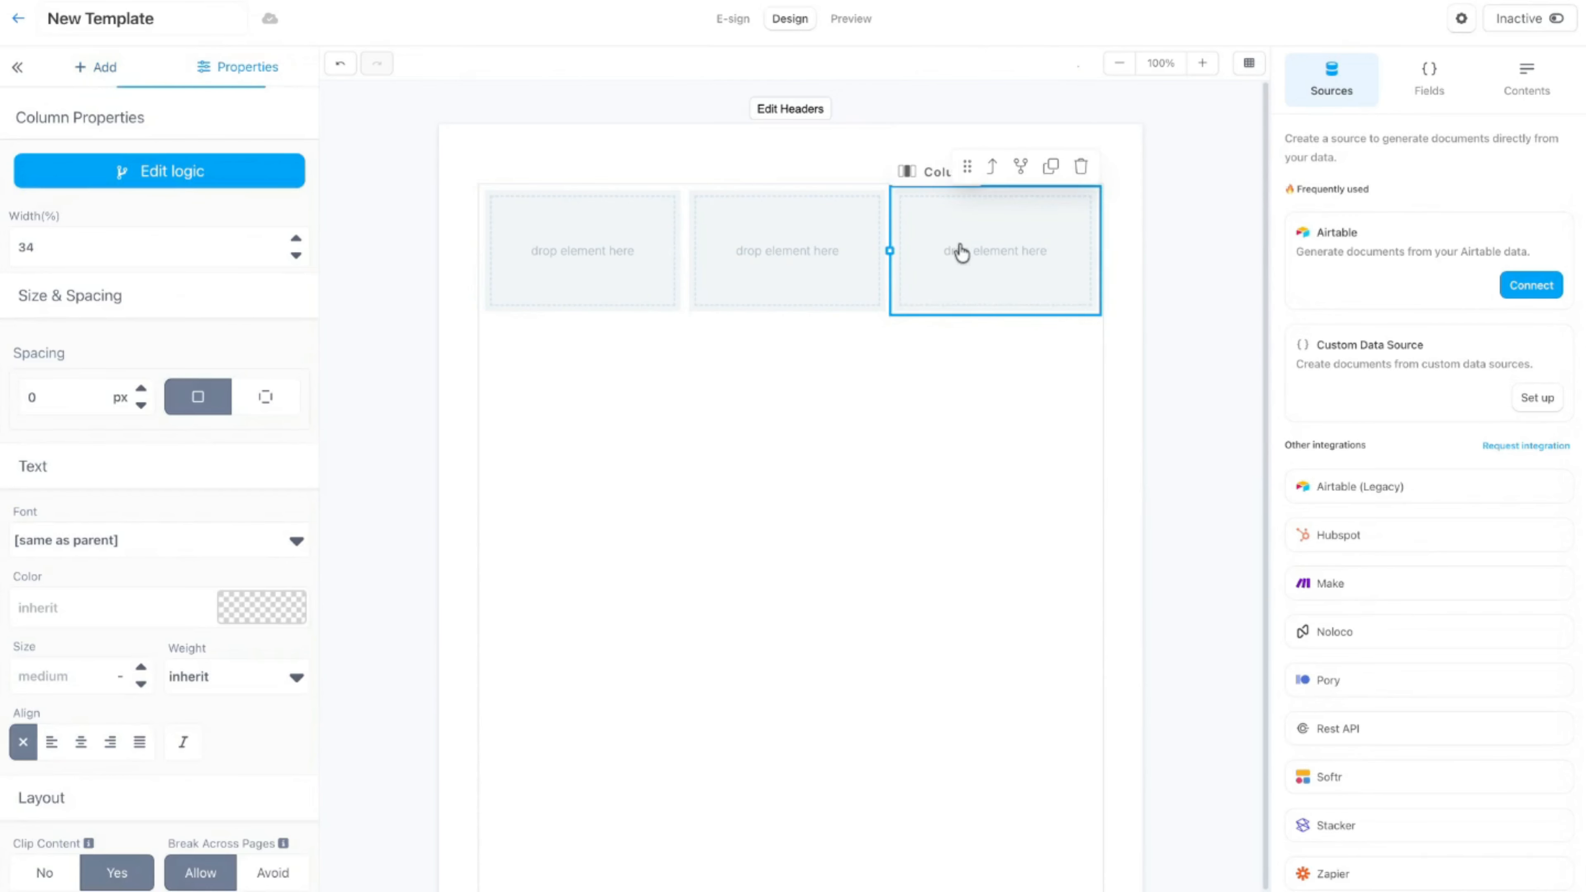
left_click(628, 160)
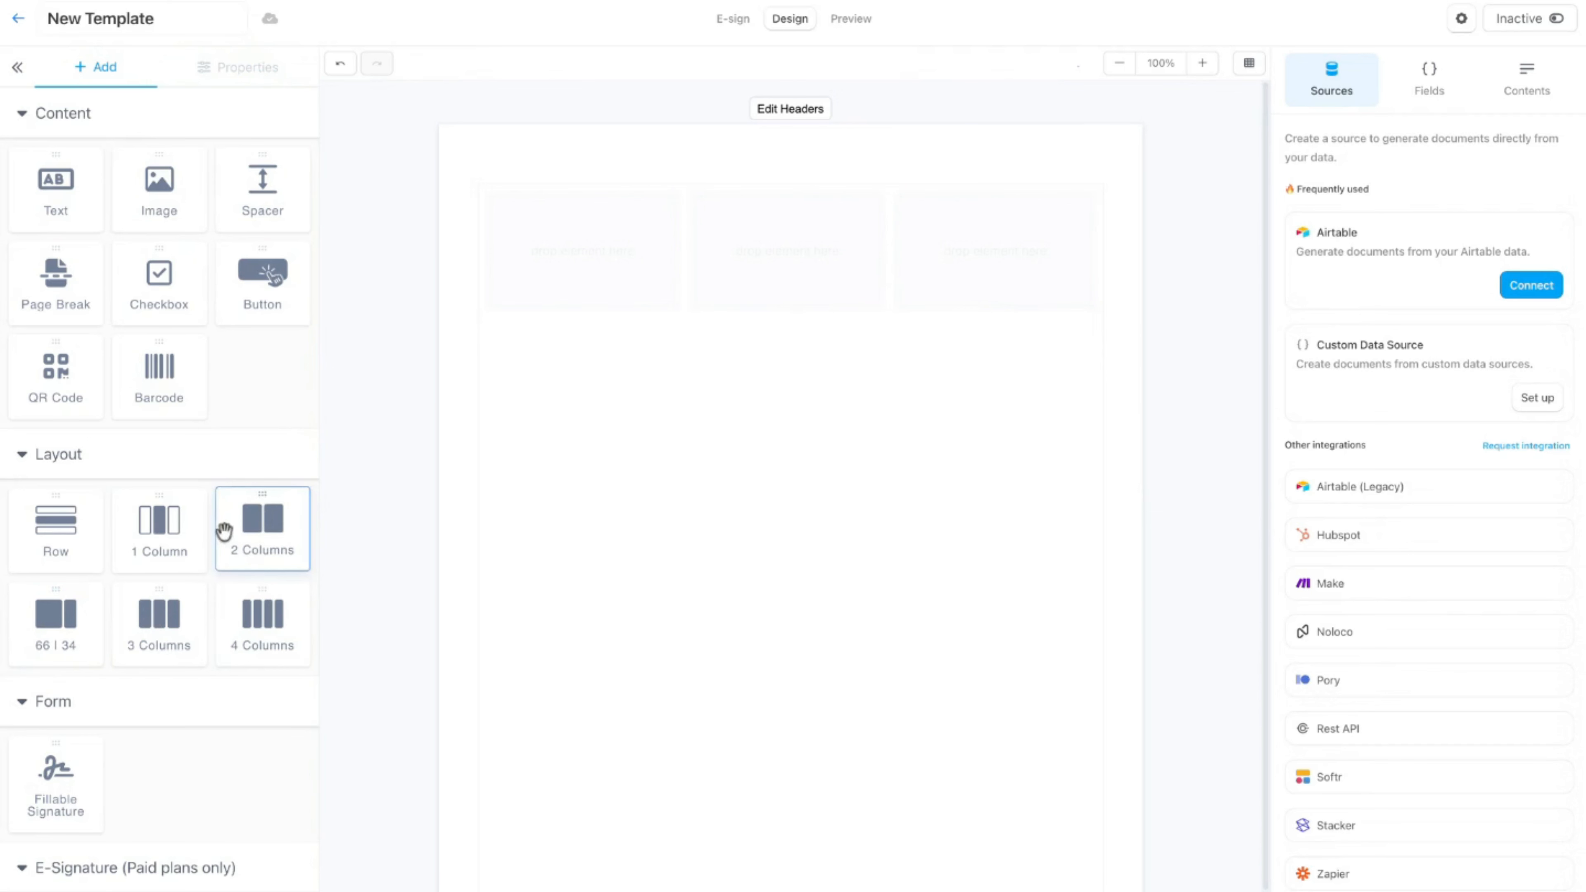
- Add 2 Columns, 66 | 34, 3 Columns and 4 Columns layout blocks one below another under the existing three-column row
left_click(280, 535)
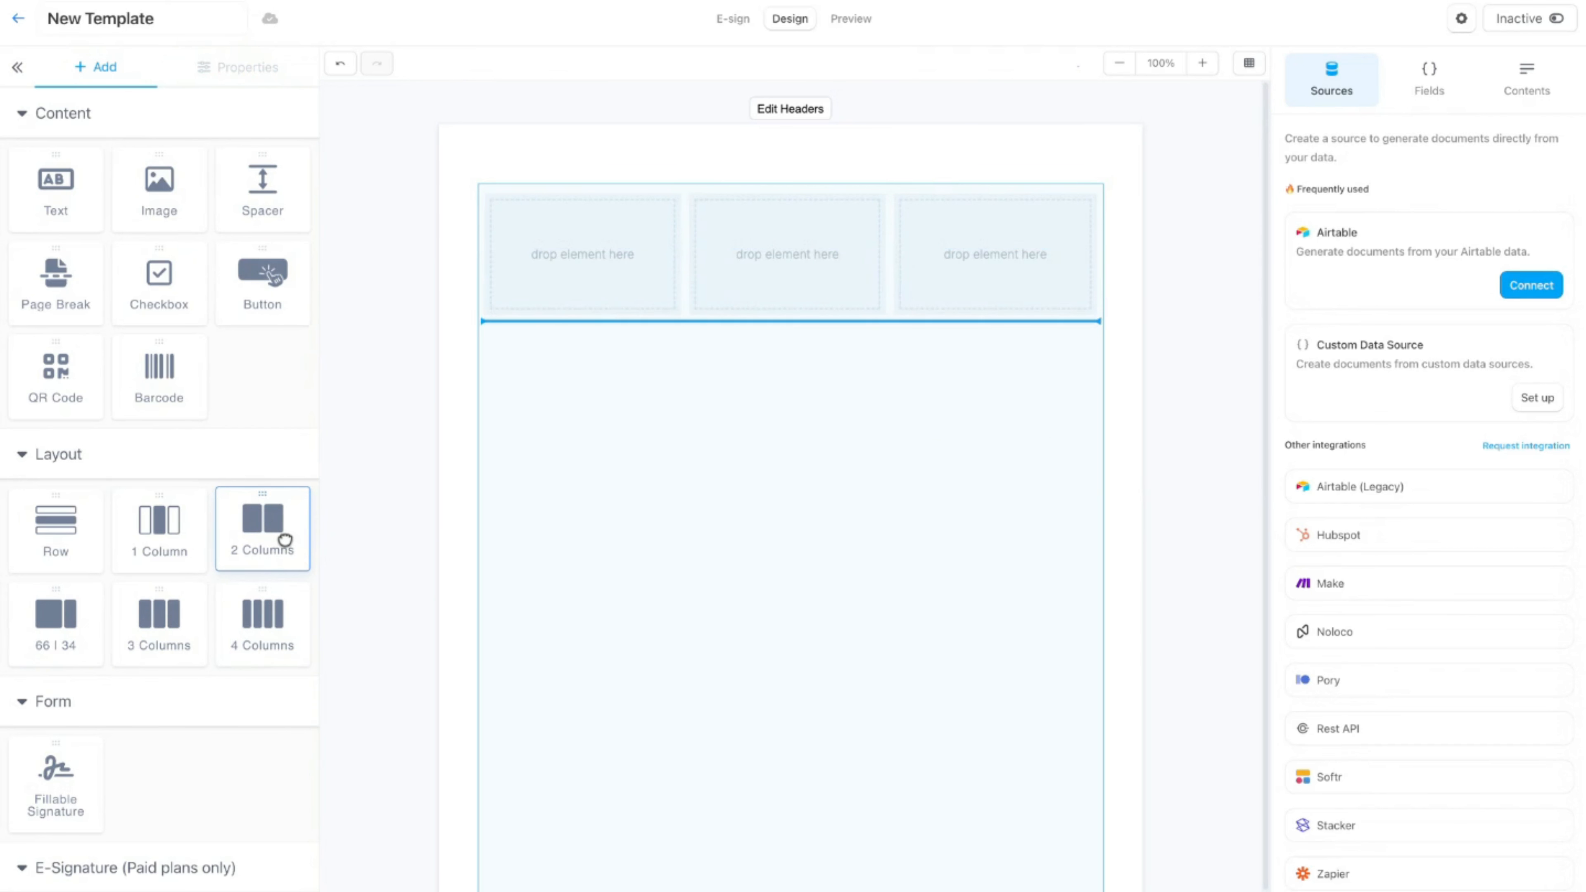
left_click(66, 628)
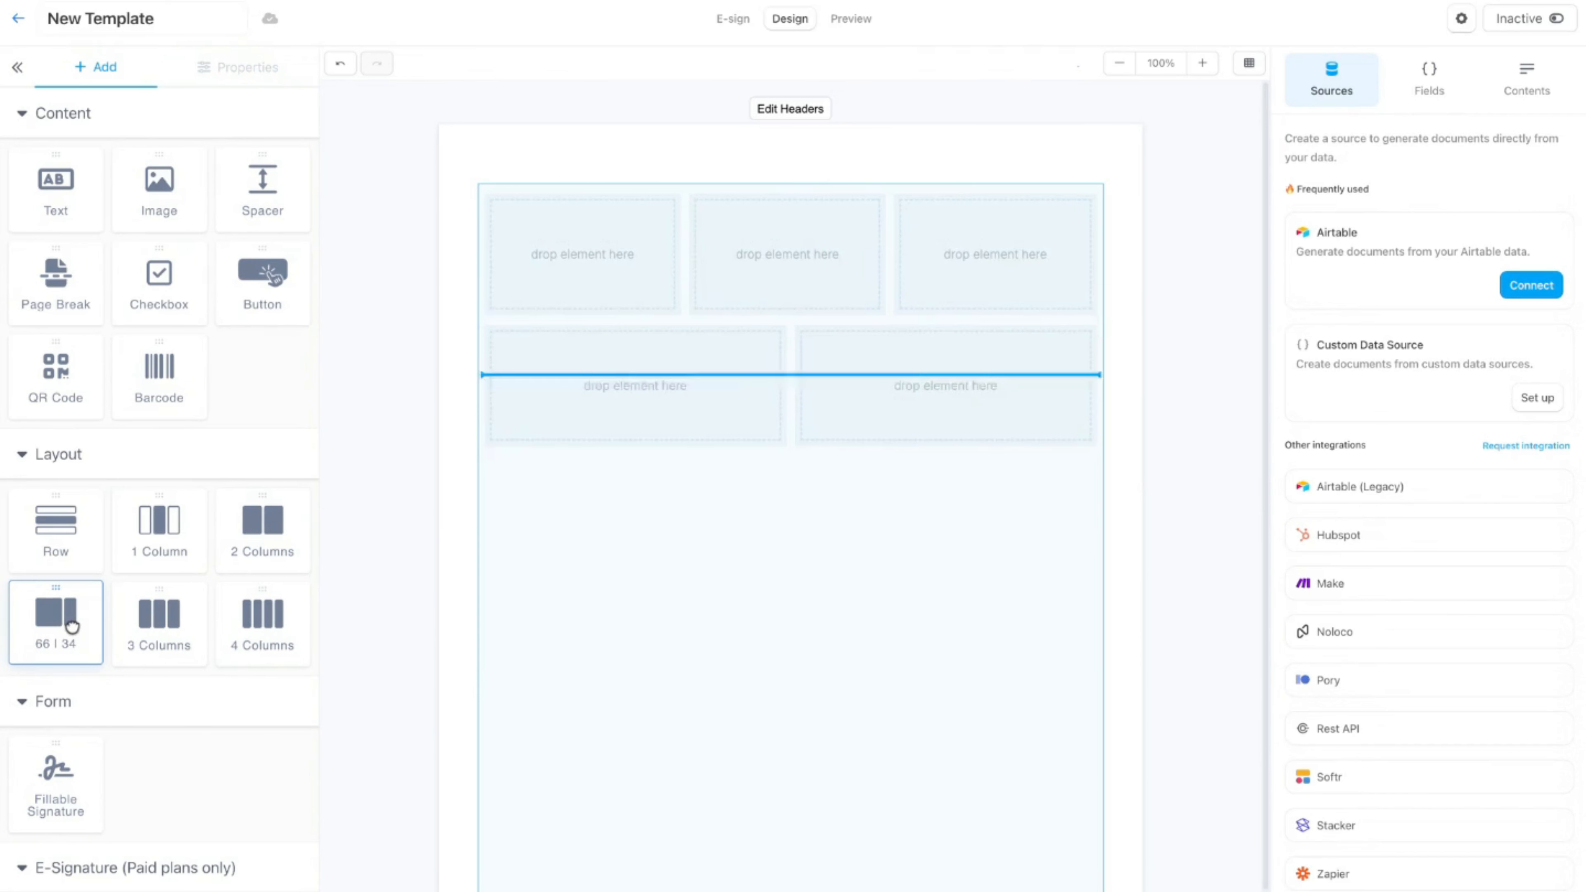
left_click(706, 549)
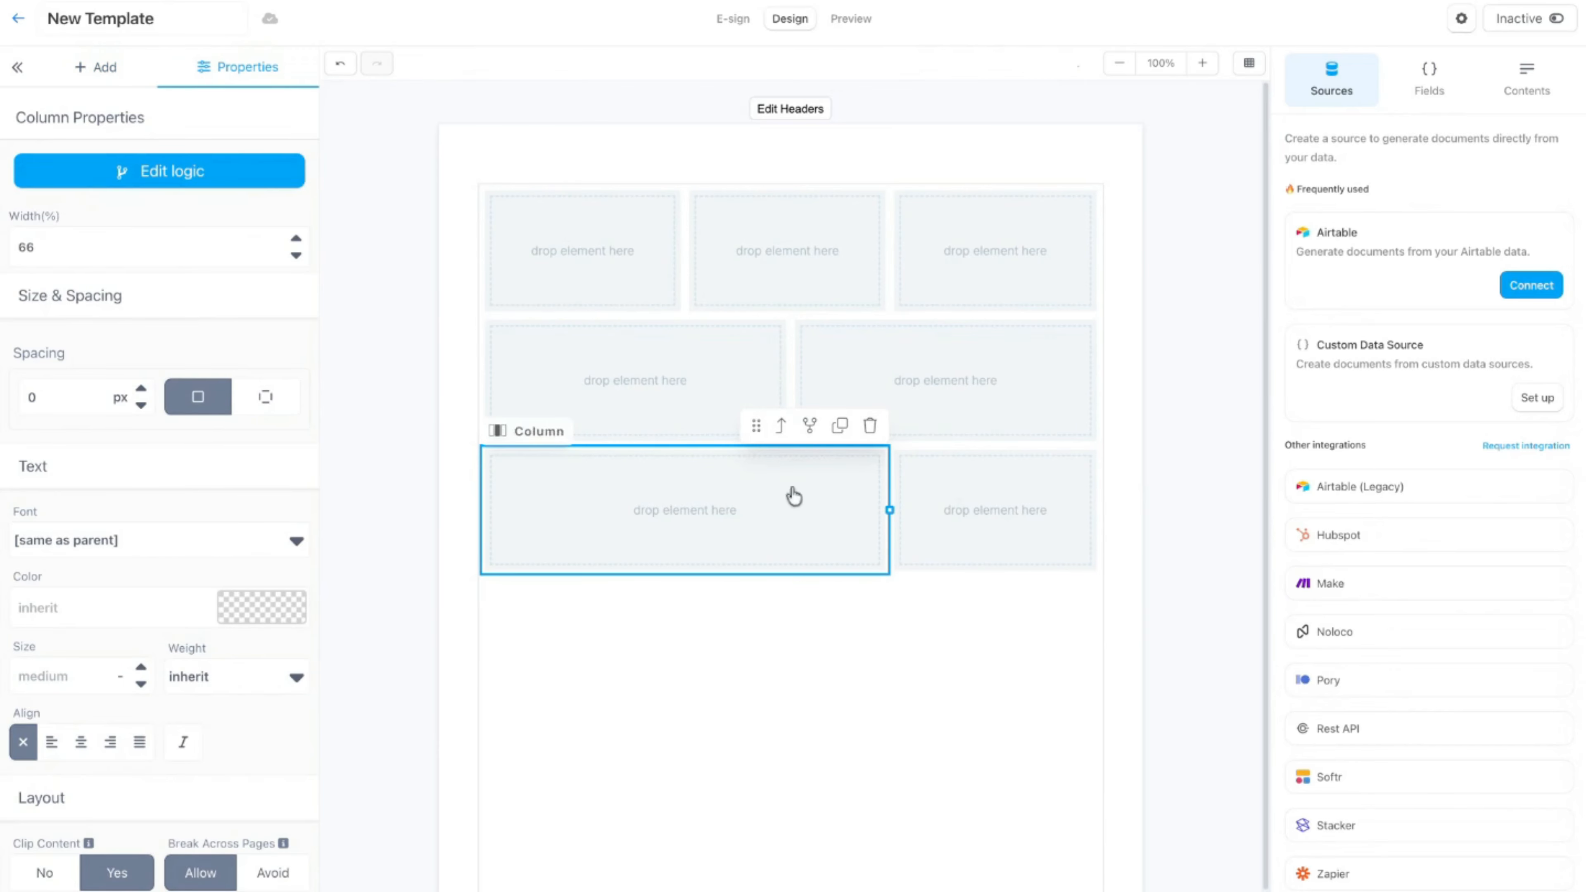
left_click(912, 492)
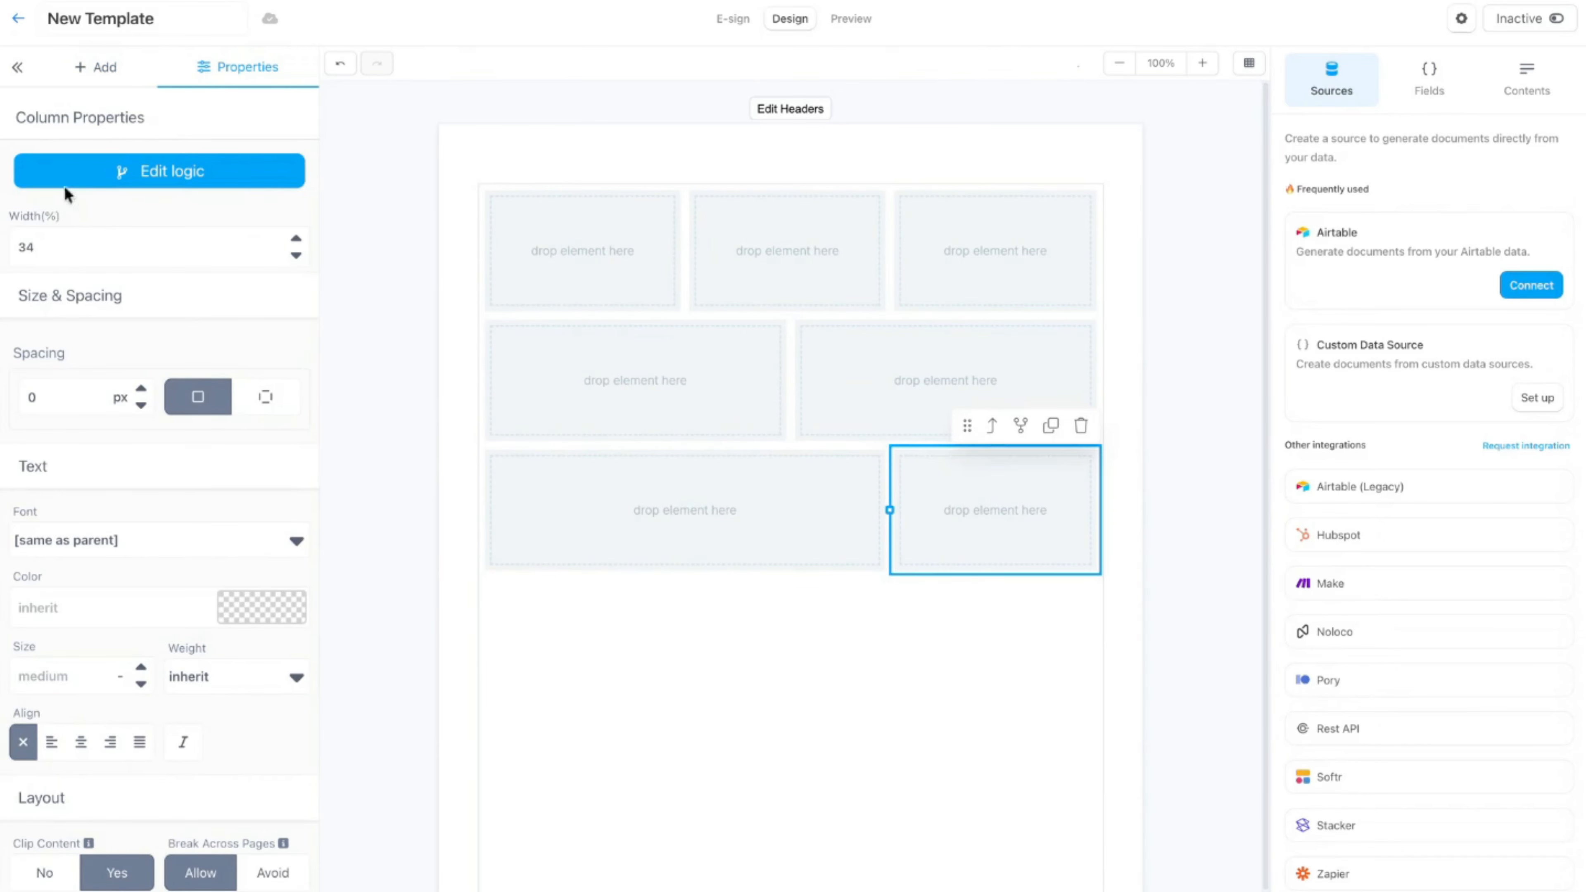
left_click(16, 72)
left_click(17, 73)
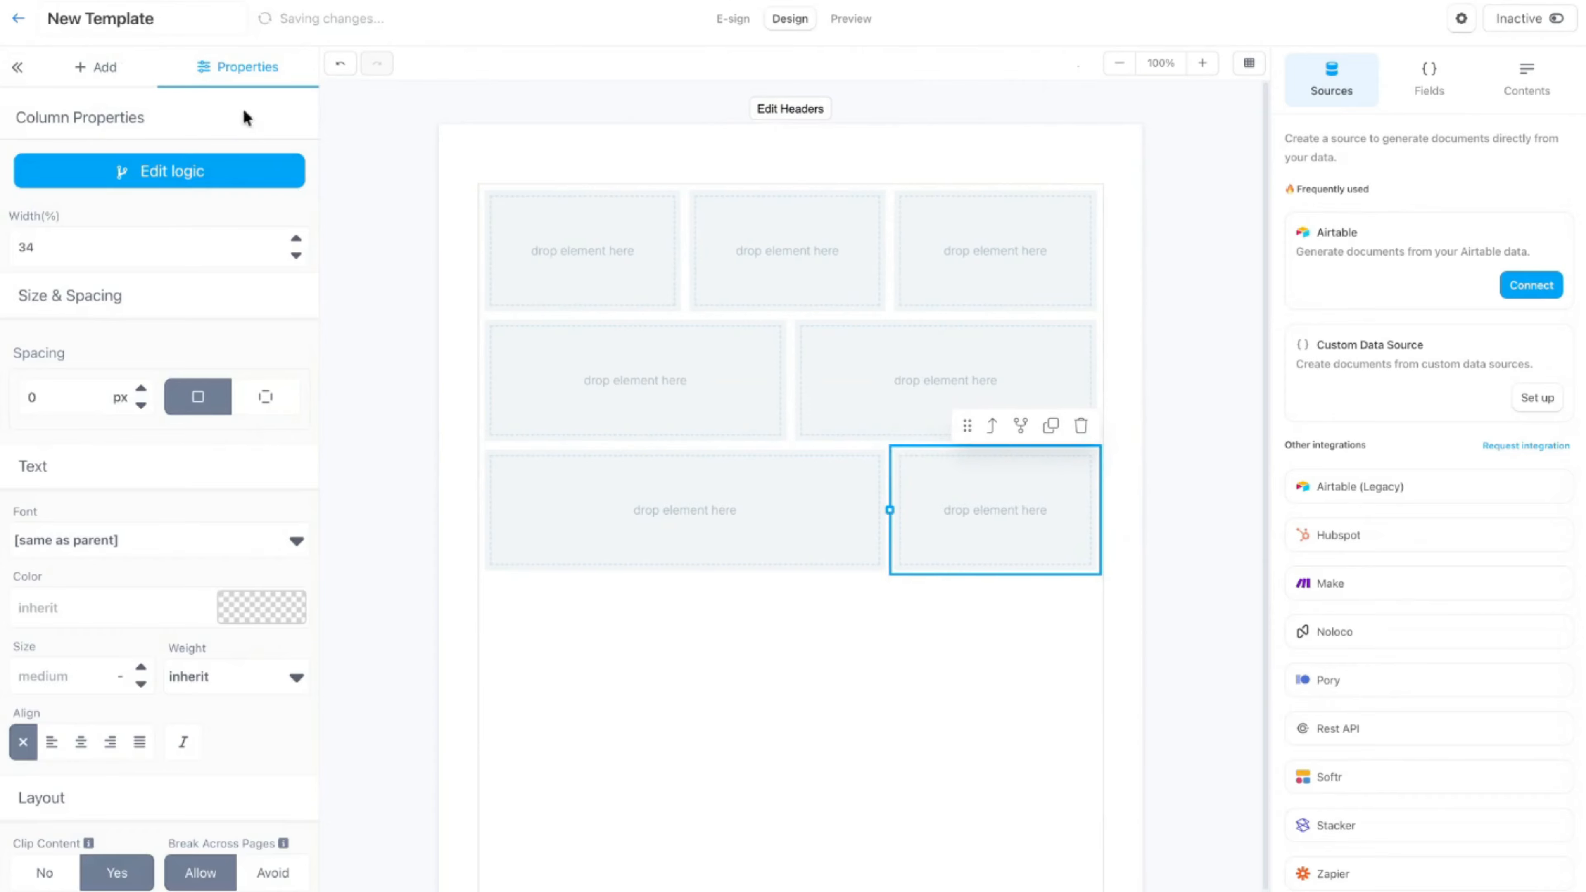
left_click(106, 70)
left_click(159, 641)
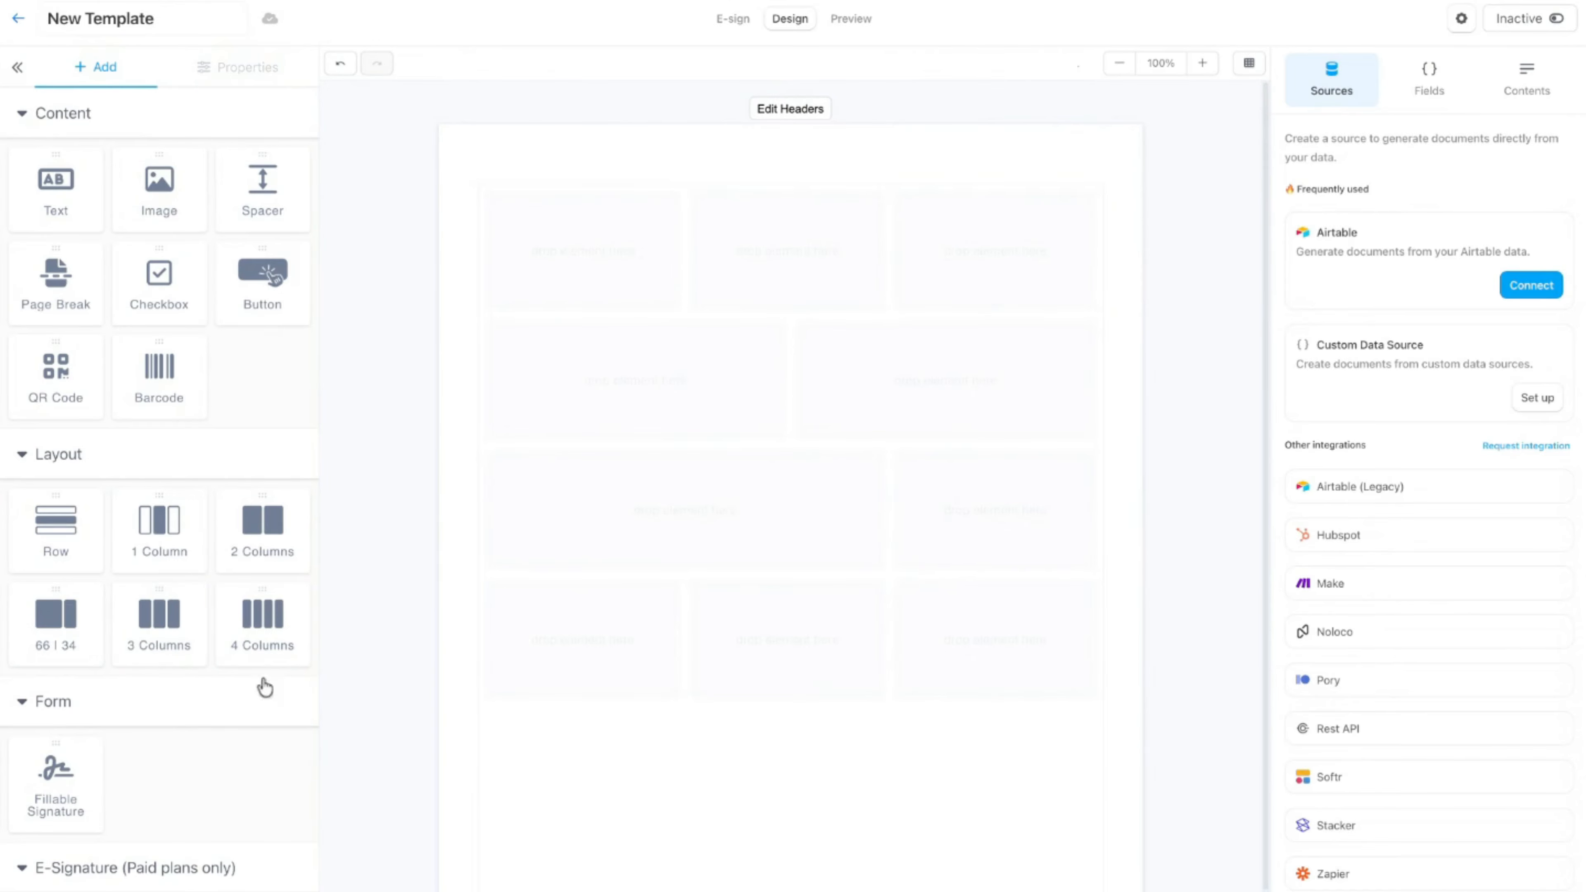
left_click(253, 644)
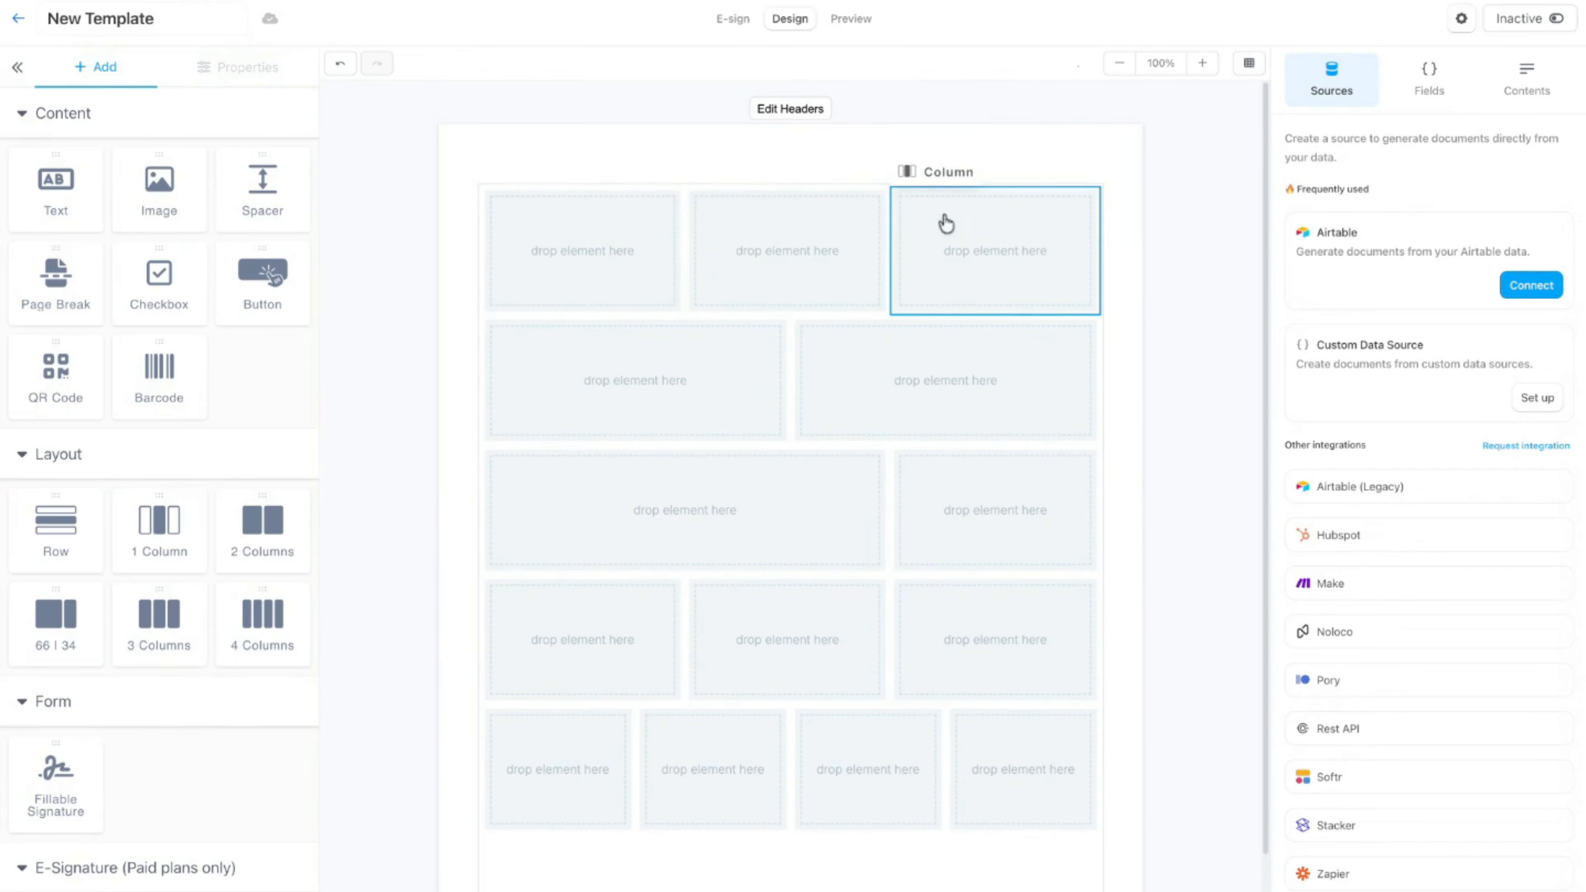
- Delete all five rows with their columns one after another to leave the page blank
left_click(983, 244)
left_click(994, 166)
left_click(1081, 167)
left_click(1000, 194)
left_click(992, 166)
left_click(1081, 166)
left_click(1011, 234)
left_click(993, 166)
left_click(1082, 166)
left_click(1058, 220)
left_click(992, 166)
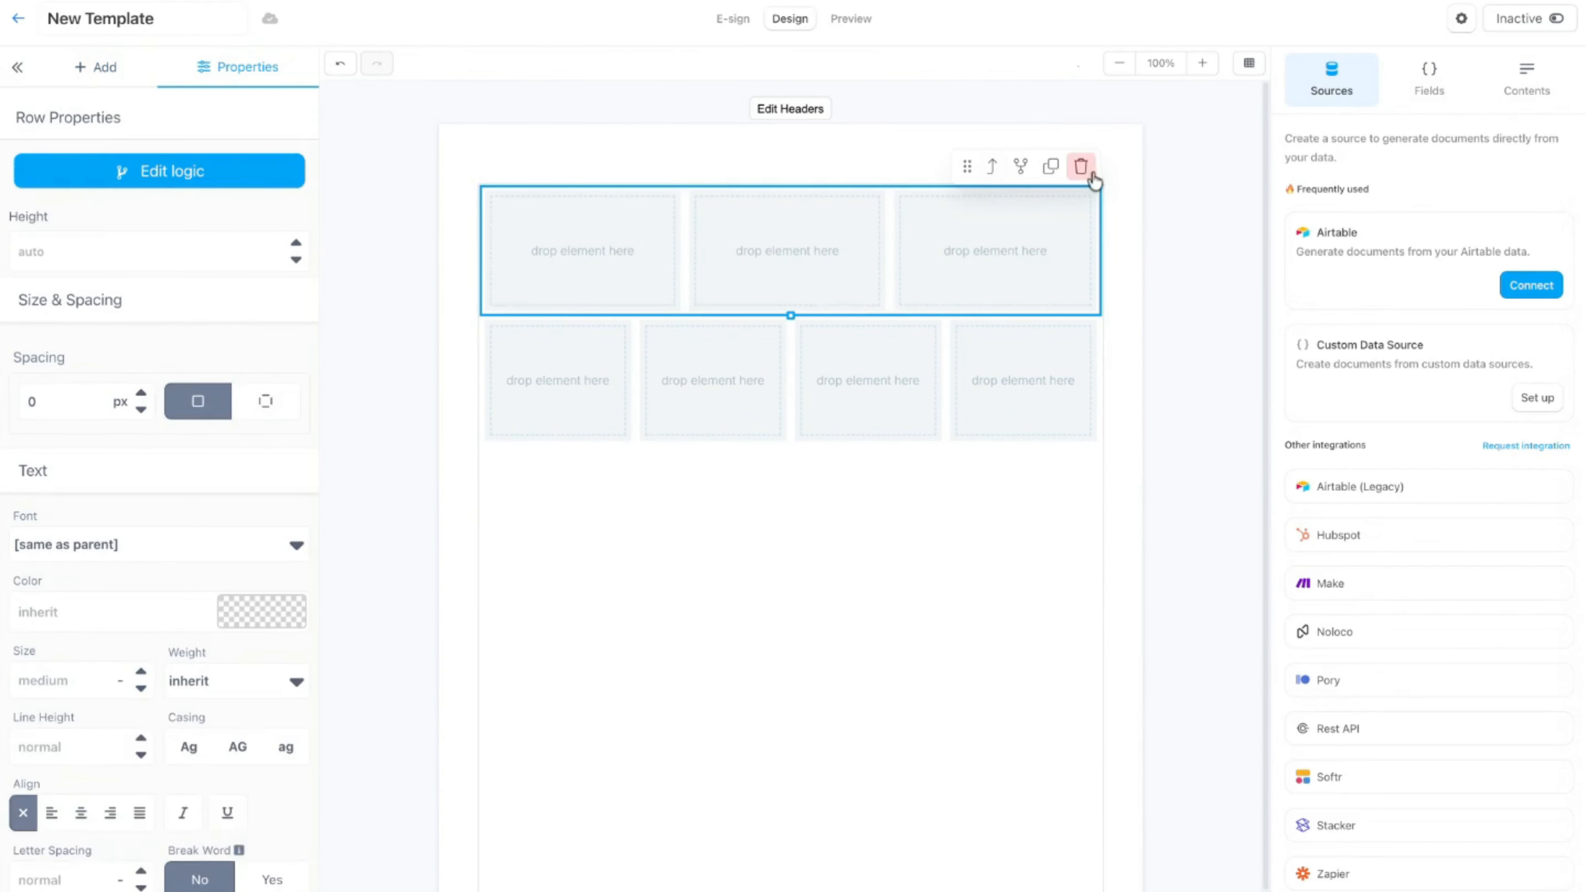
left_click(1081, 166)
left_click(1049, 233)
left_click(993, 166)
left_click(1081, 166)
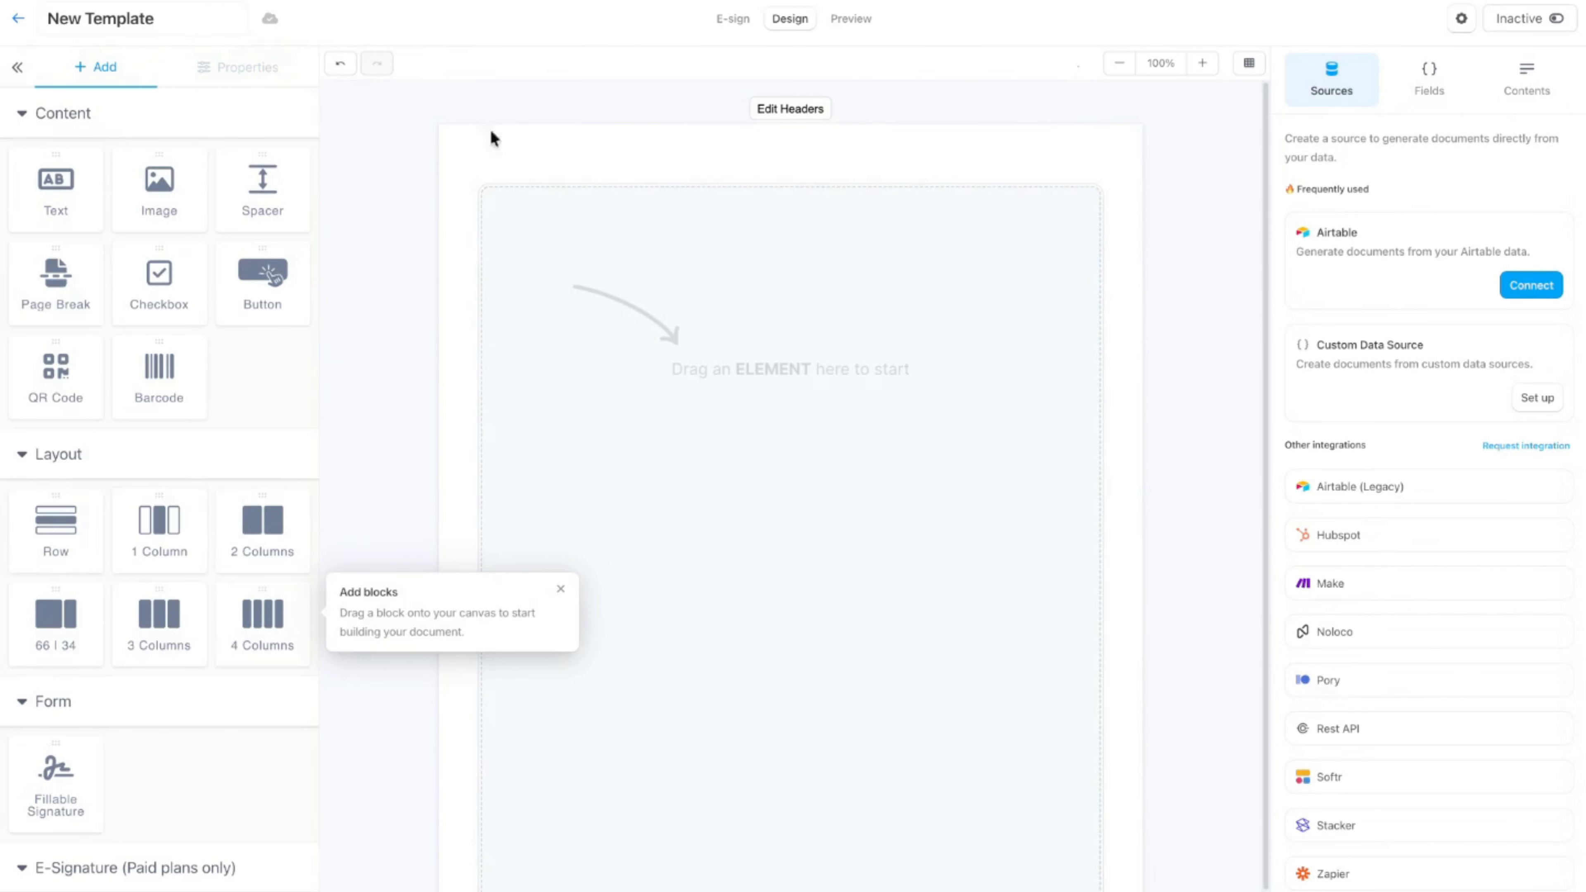
- Add a Row block to the blank page and stretch it to a height of about 237
left_click_drag(39, 534, 634, 276)
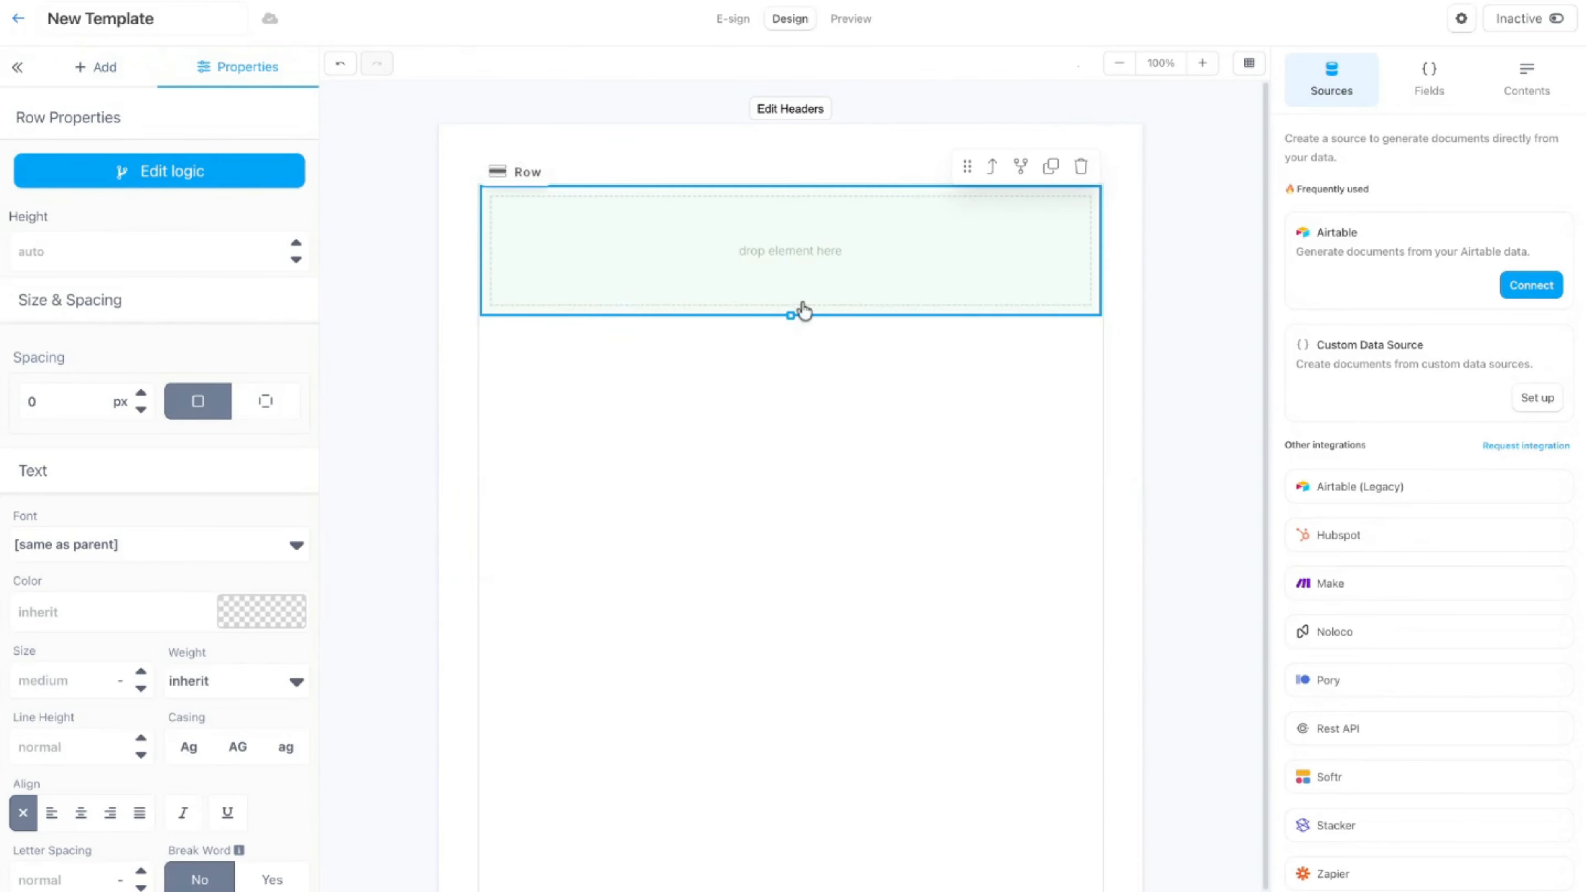
left_click_drag(791, 315, 795, 578)
left_click_drag(792, 389, 565, 146)
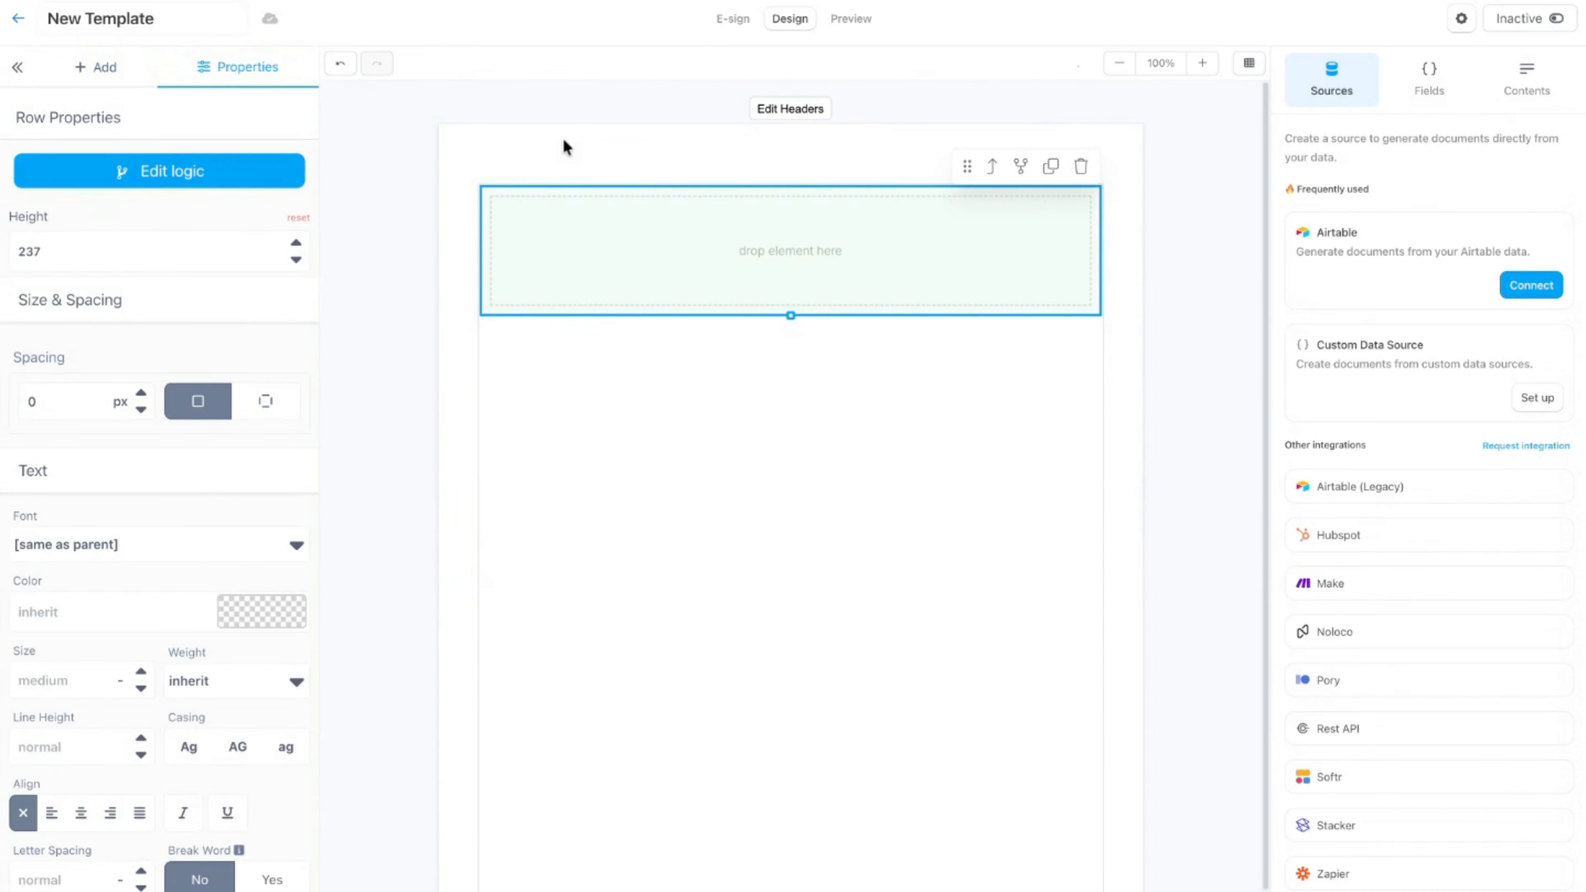
- Insert a Text block inside the row and open it for editing, leaving it empty
left_click(95, 67)
left_click_drag(38, 195, 637, 191)
left_click(657, 124)
left_click(668, 294)
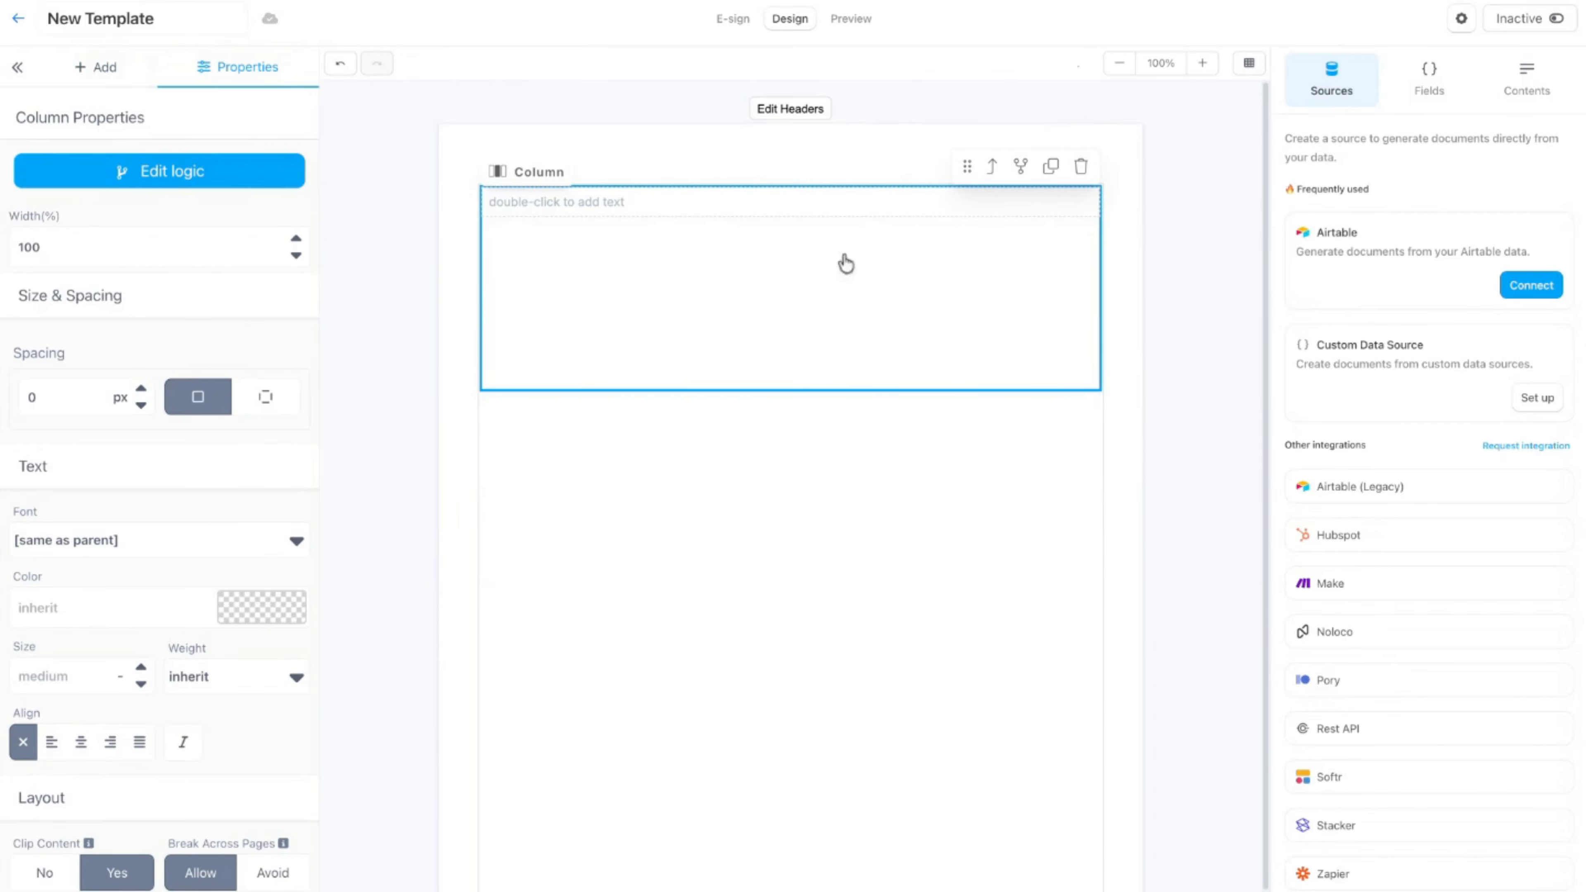
left_click(992, 167)
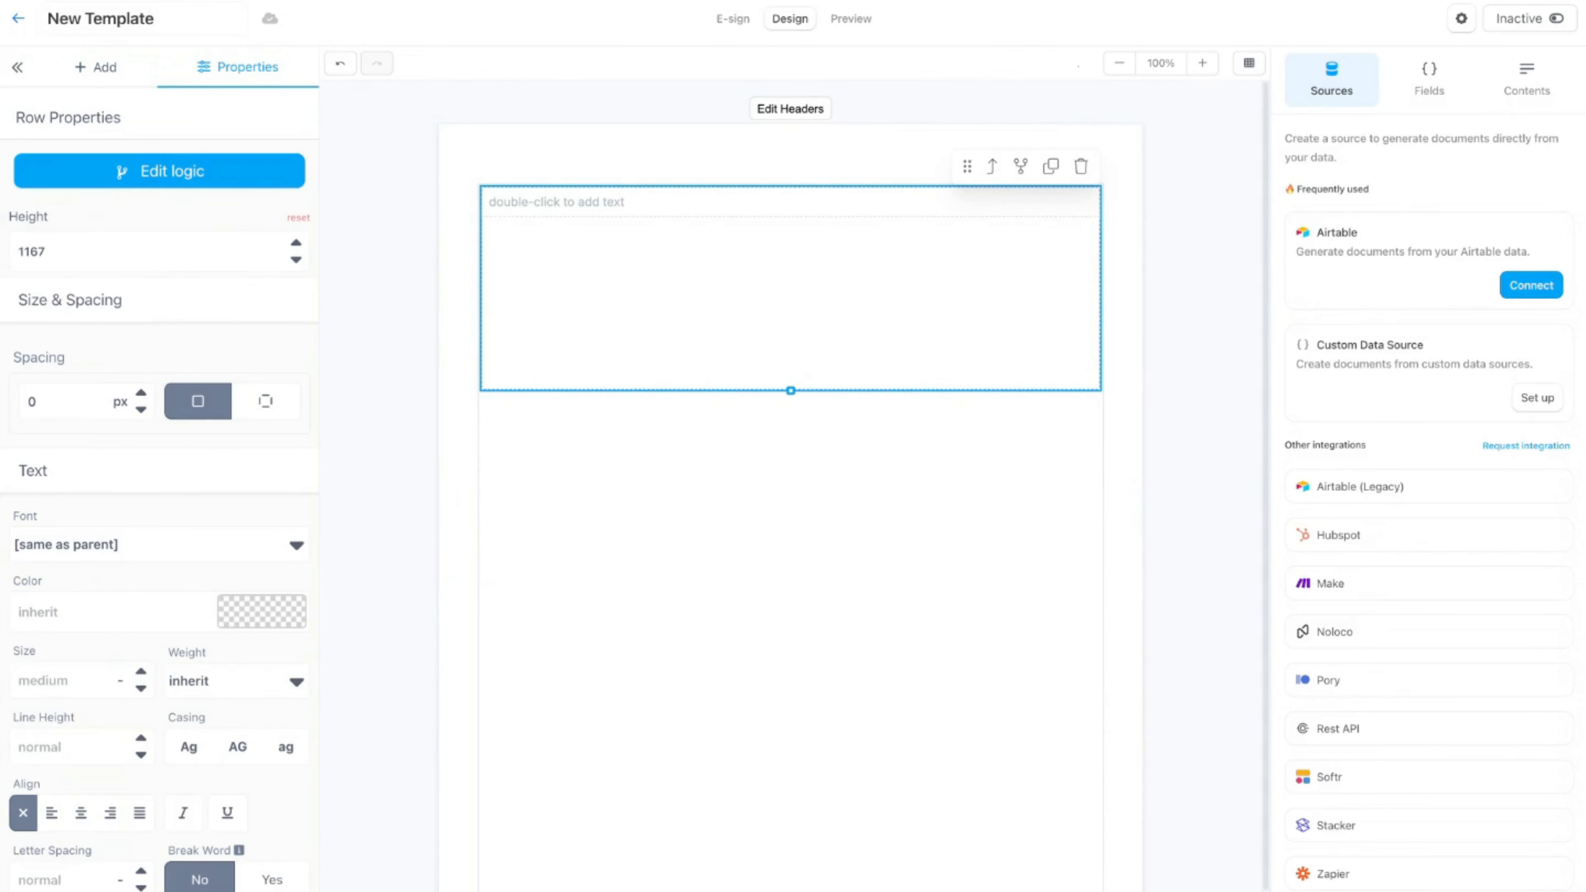
double_click(676, 216)
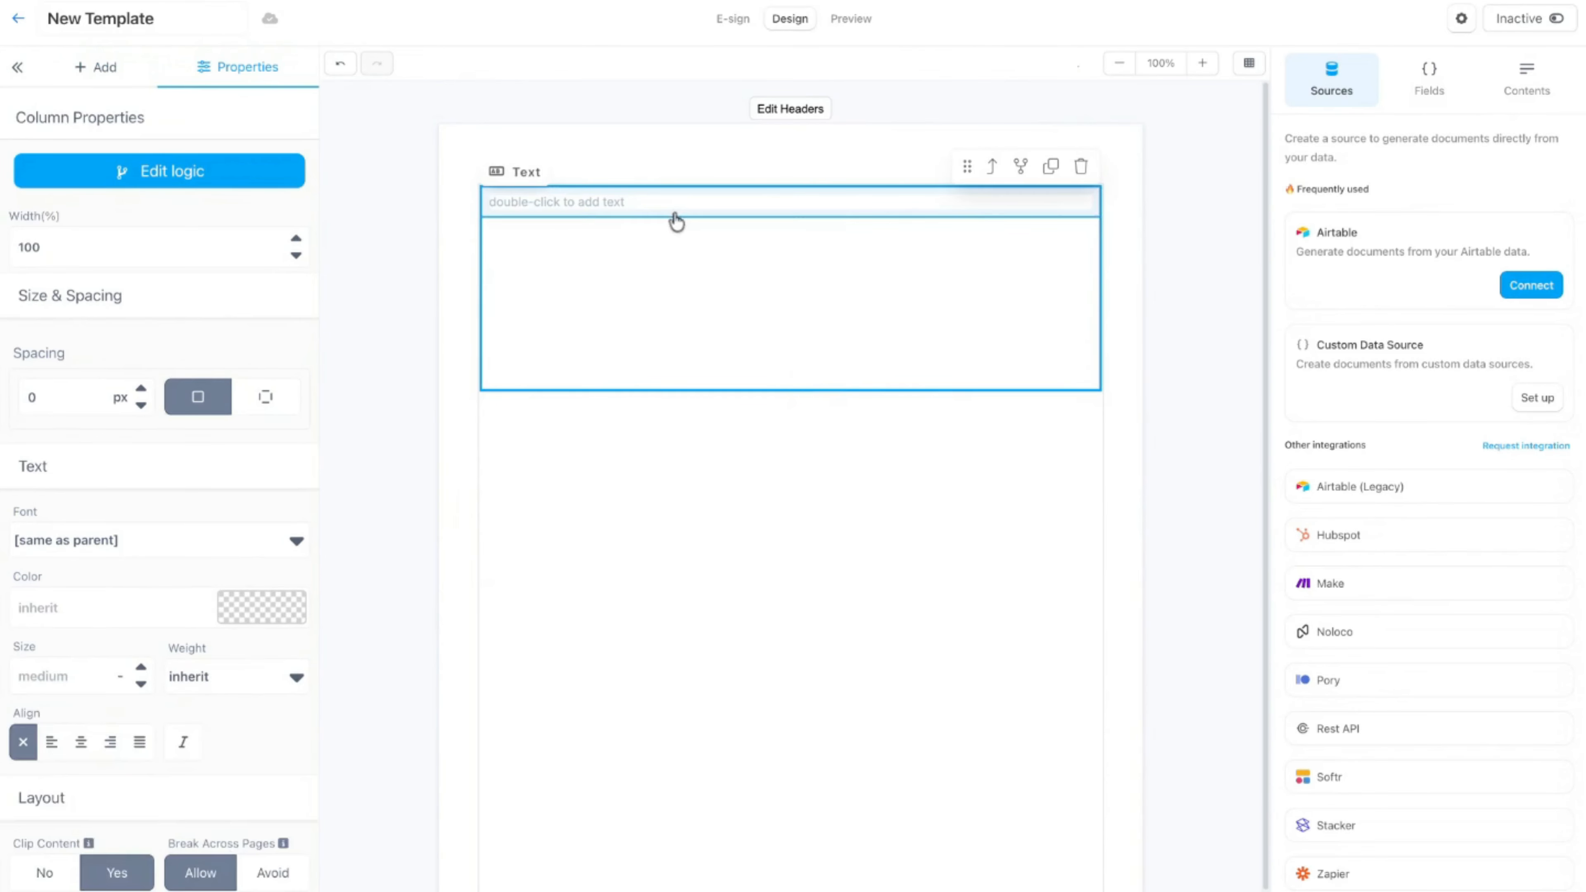
left_click(662, 255)
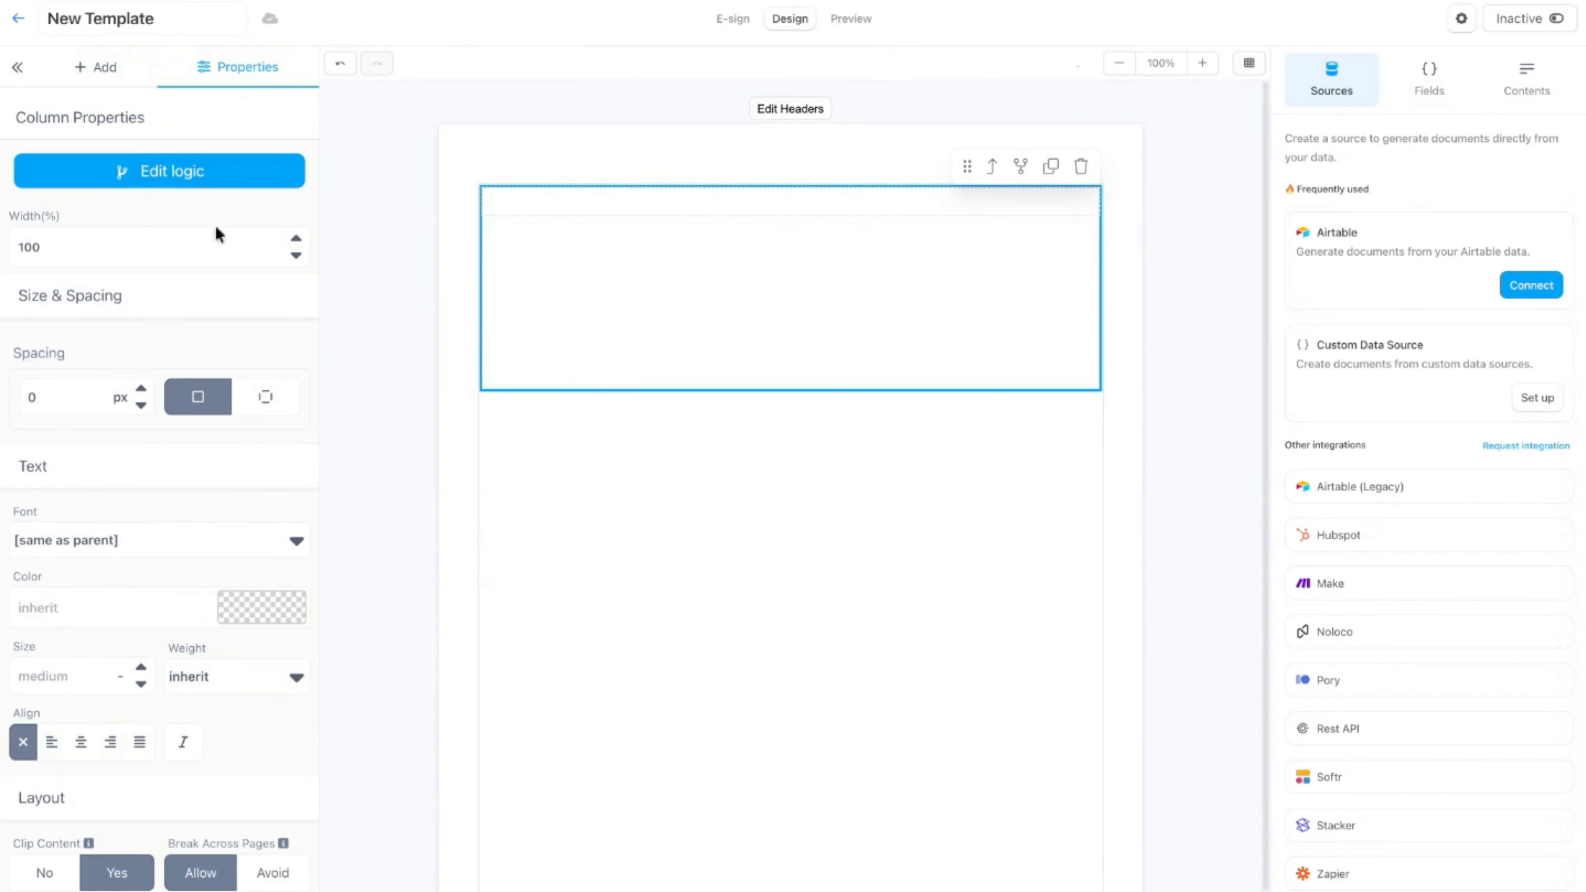
- Set the background color of the row containing the text block to grey #b8b8b8
left_click(984, 185)
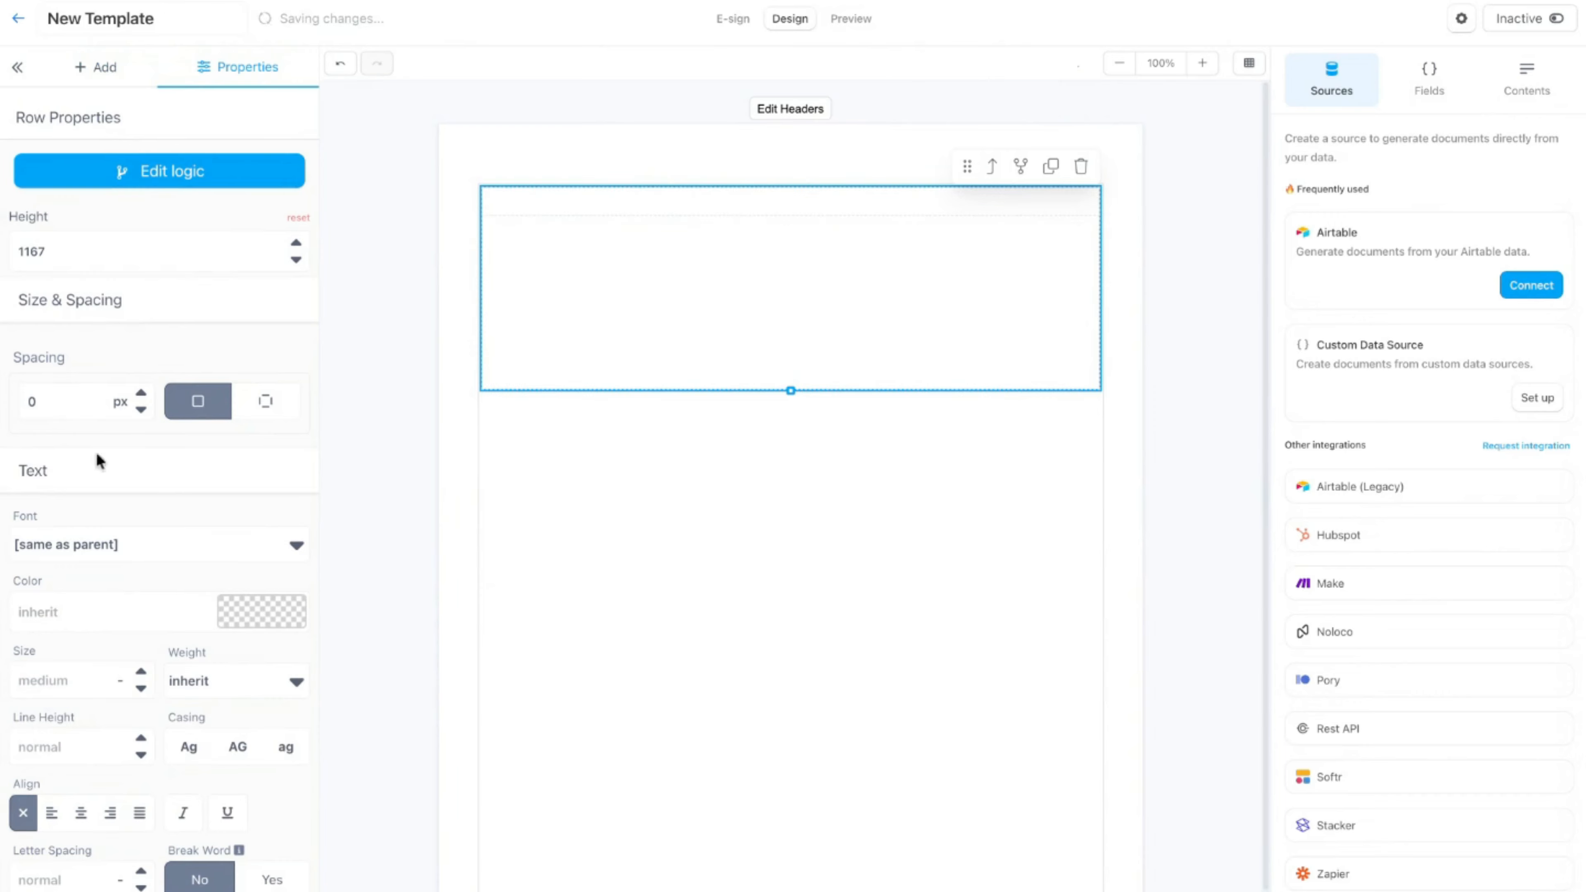
scroll(226, 540, "down", 3)
scroll(223, 562, "down", 2)
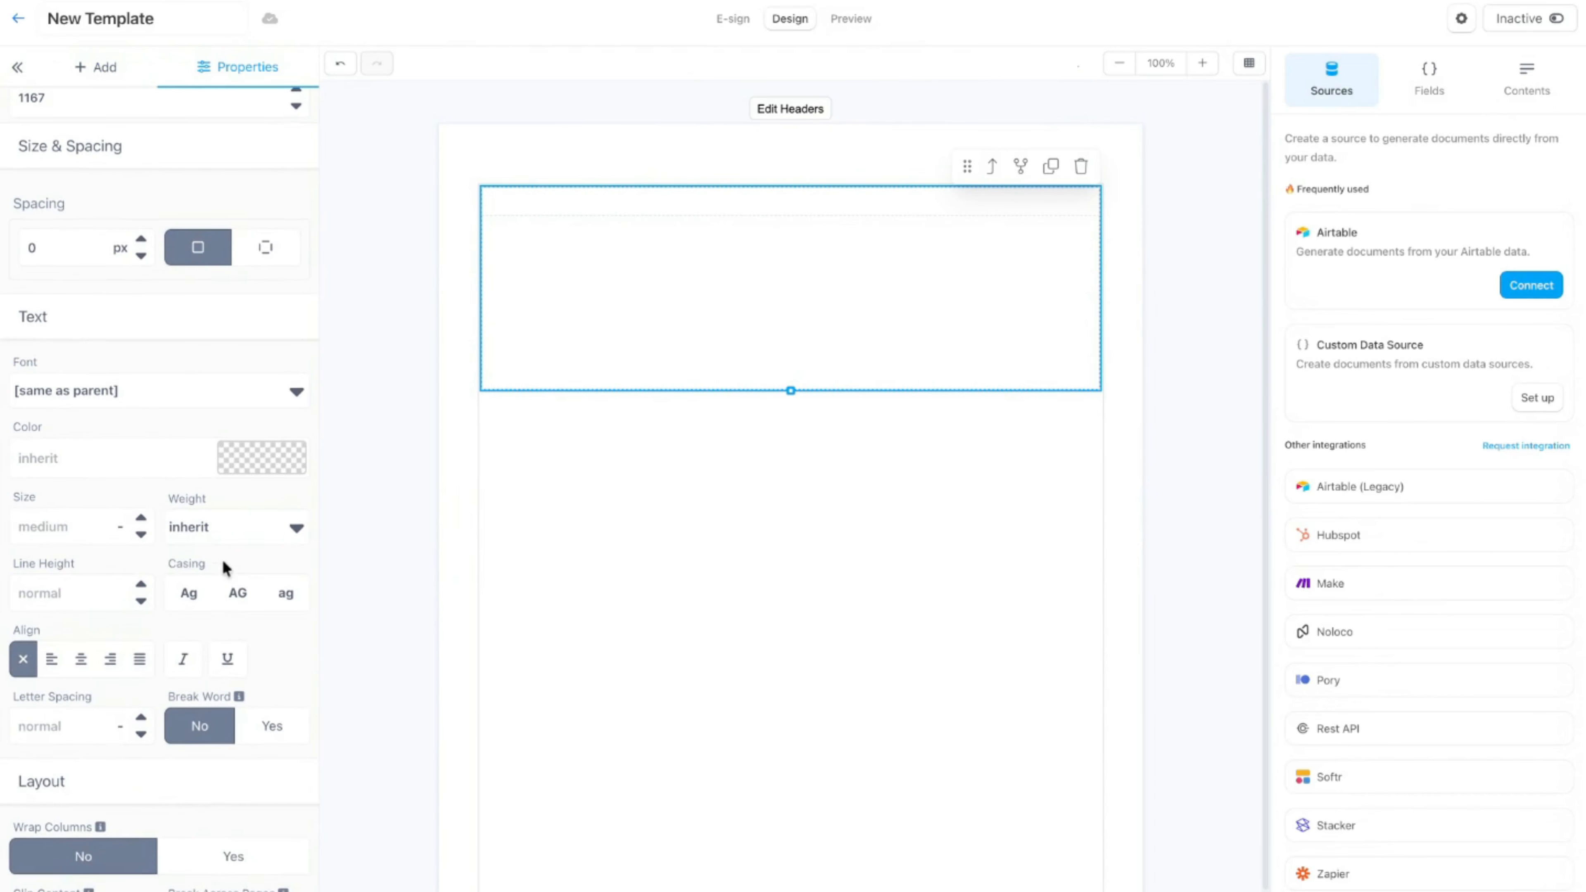
scroll(276, 467, "down", 8)
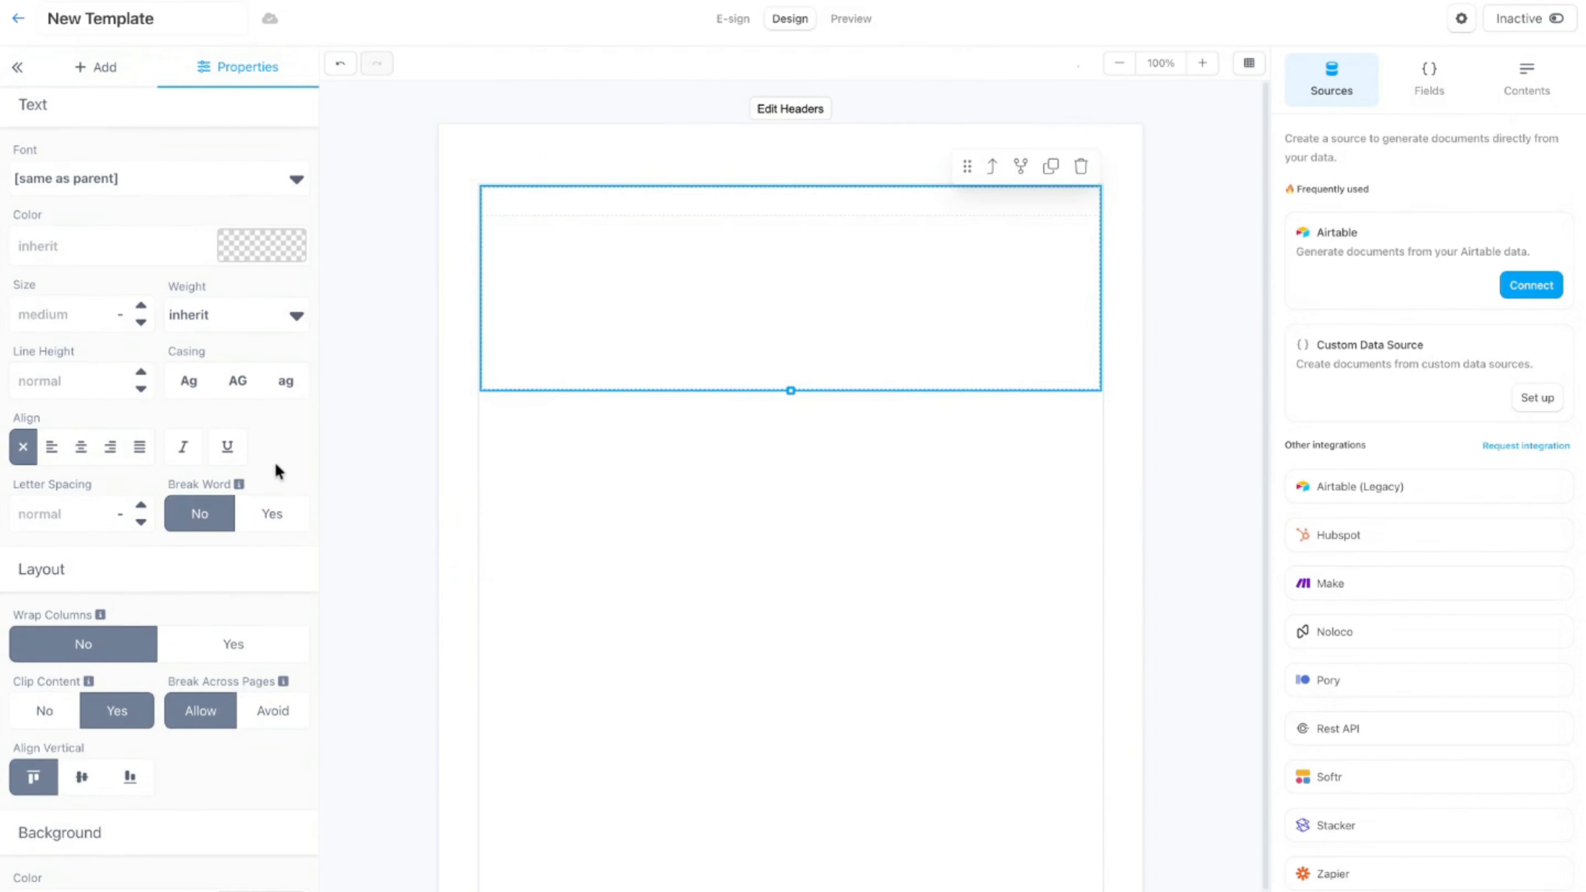
left_click(258, 862)
left_click(314, 818)
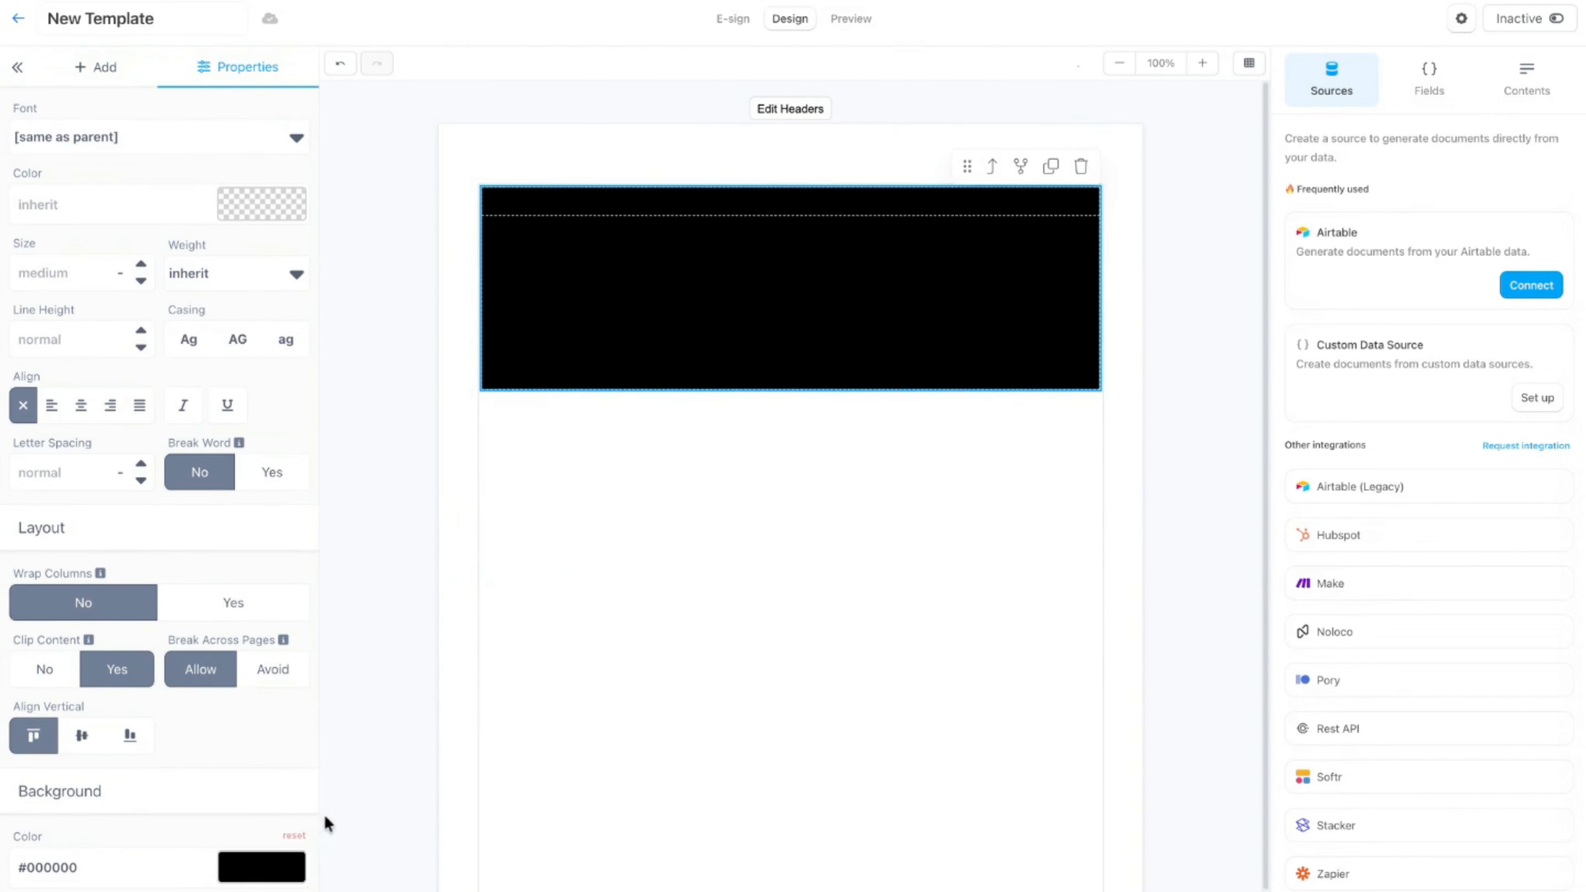
left_click(279, 857)
left_click(338, 820)
left_click_drag(338, 820, 321, 811)
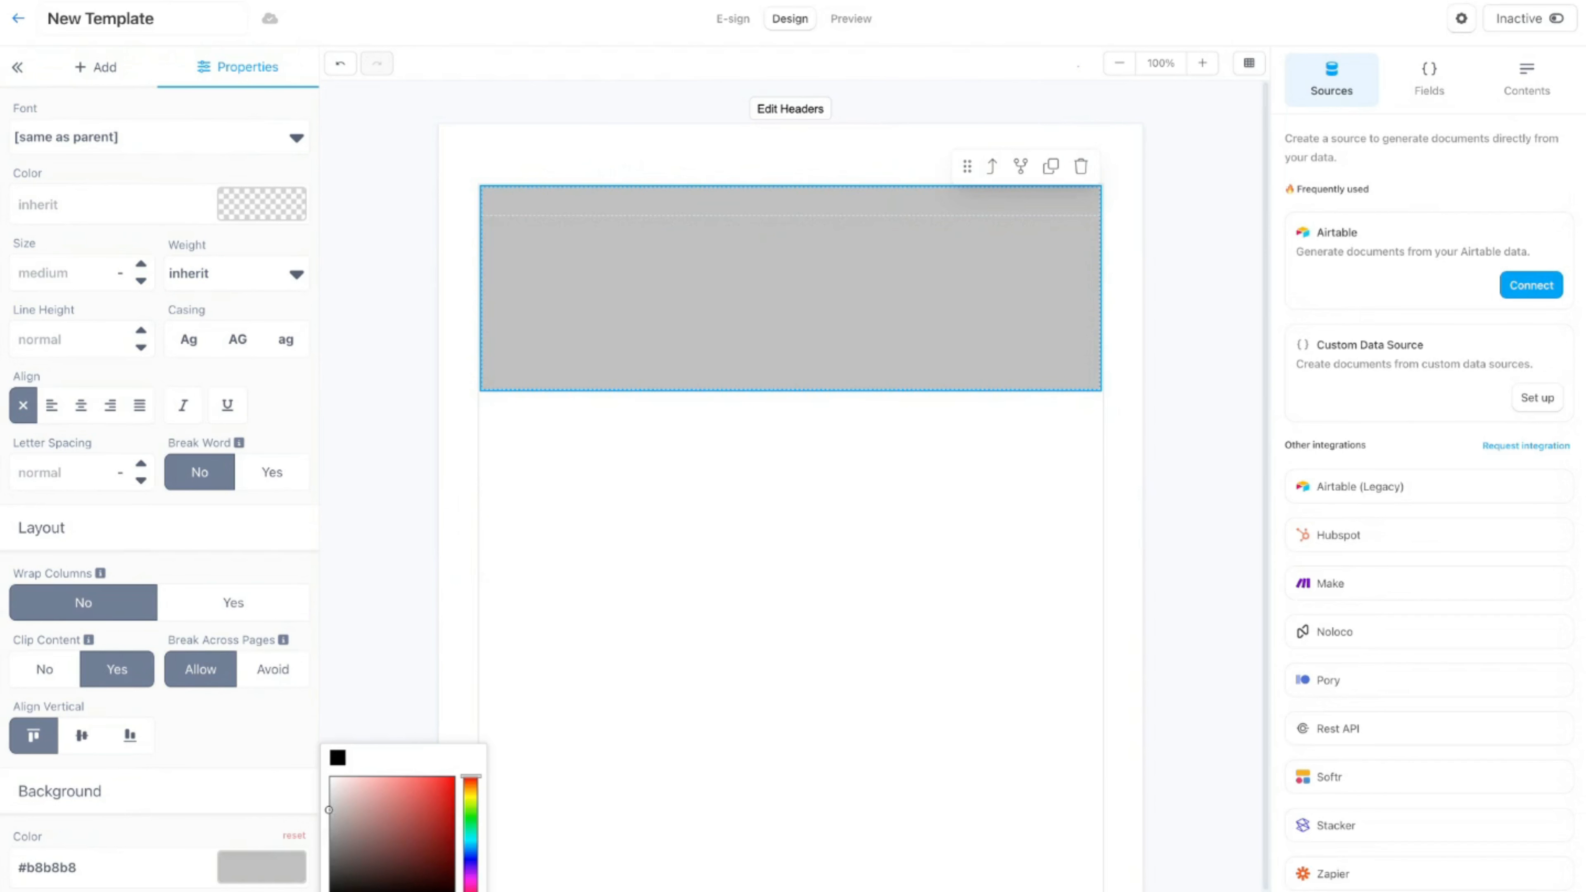
left_click(321, 811)
- Preview the rendered template and return to the design view to examine the grey row's layout properties
left_click(862, 22)
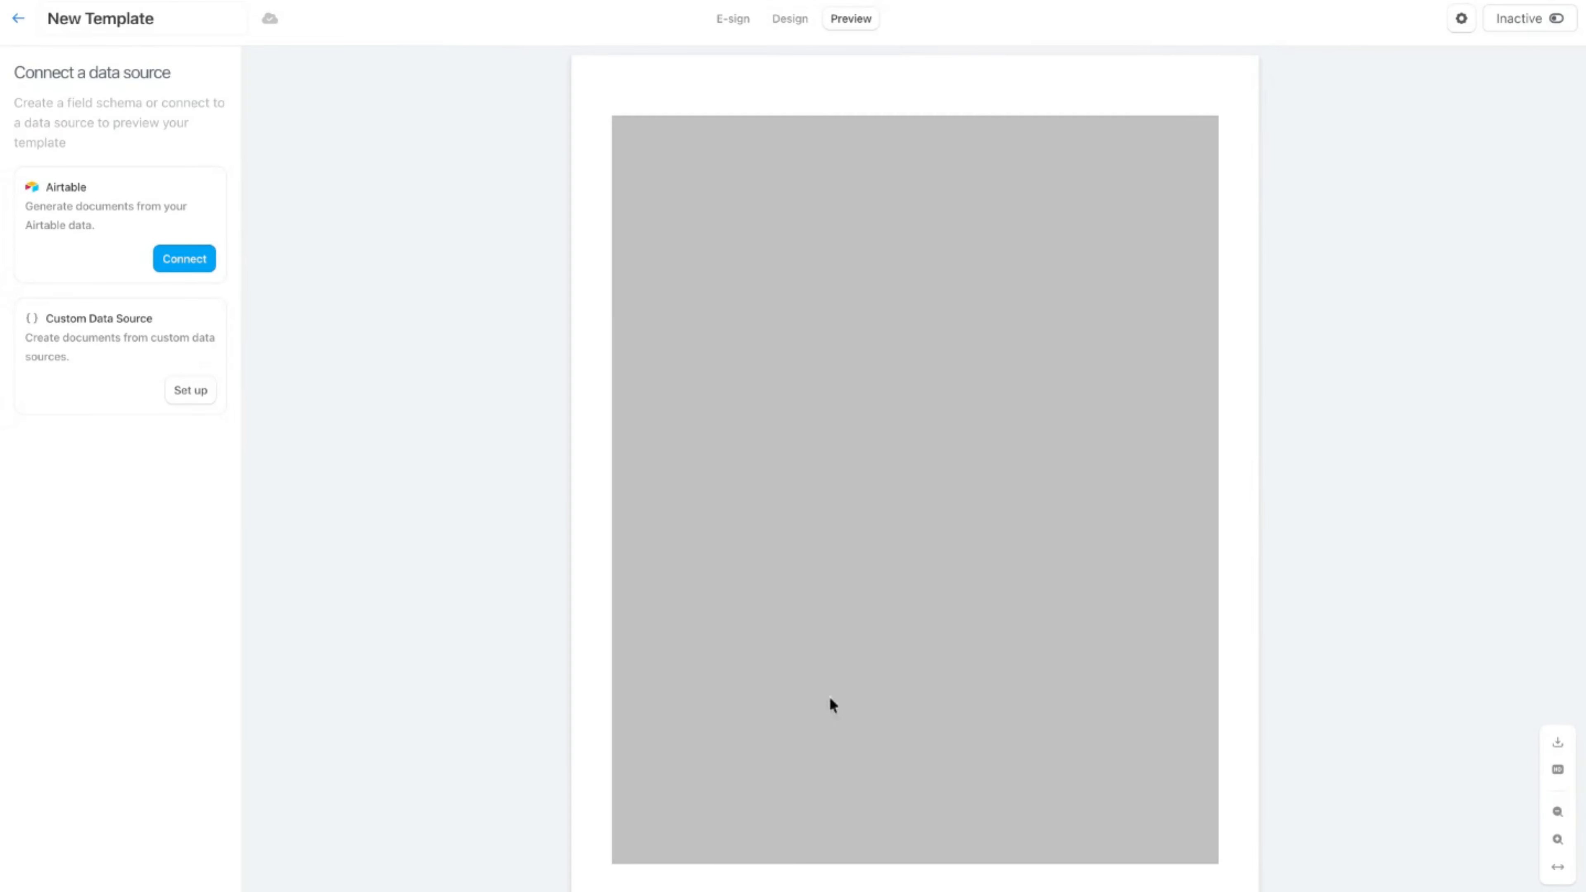
left_click(792, 18)
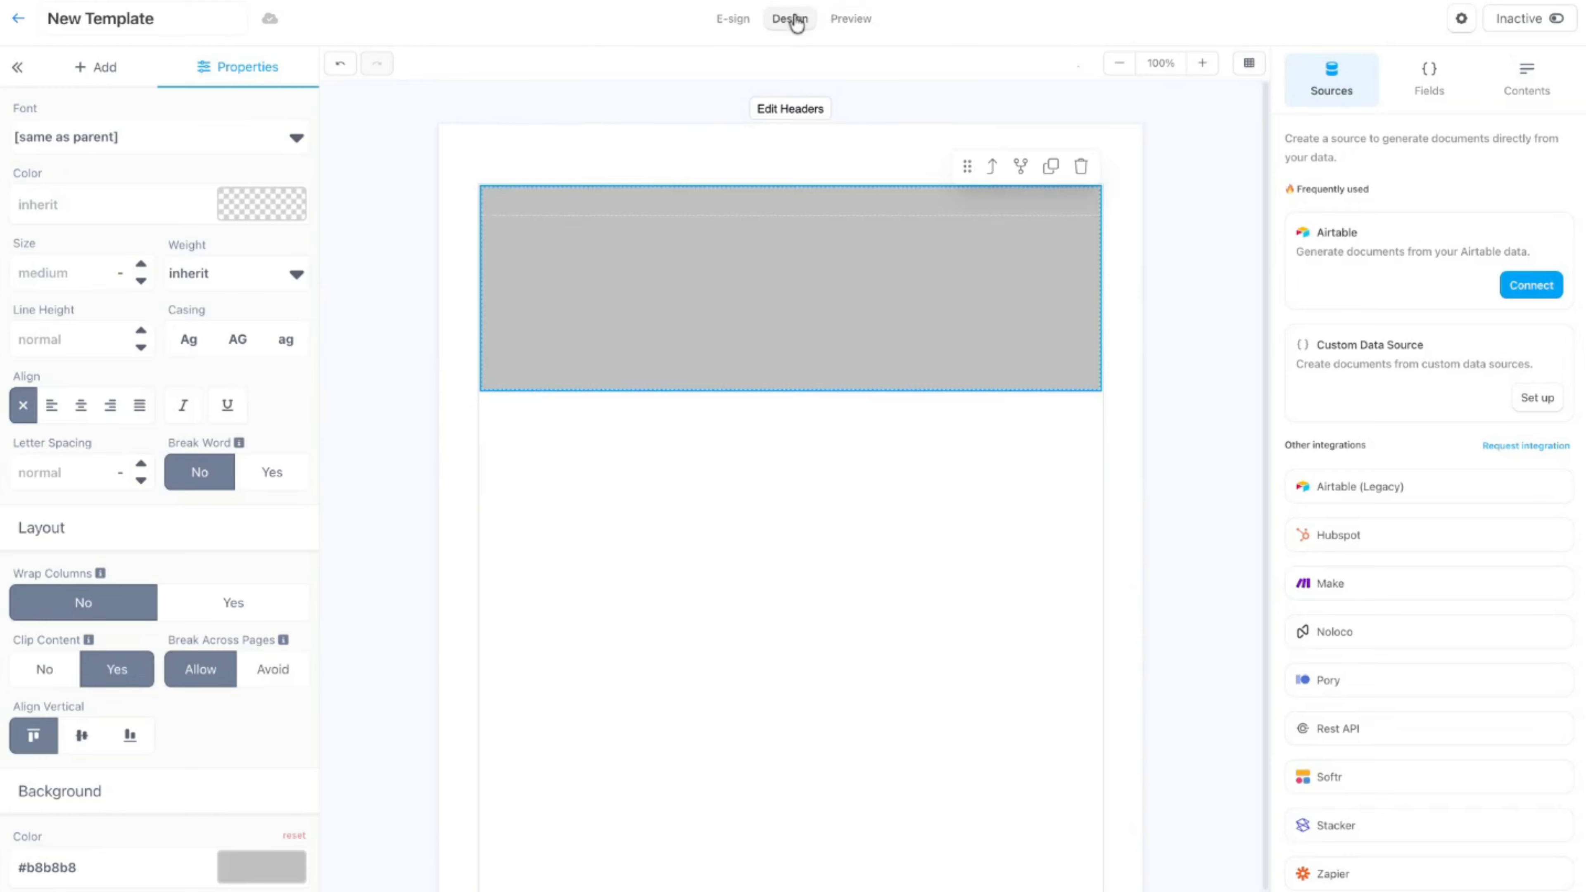
scroll(173, 427, "down", 1)
scroll(171, 427, "down", 2)
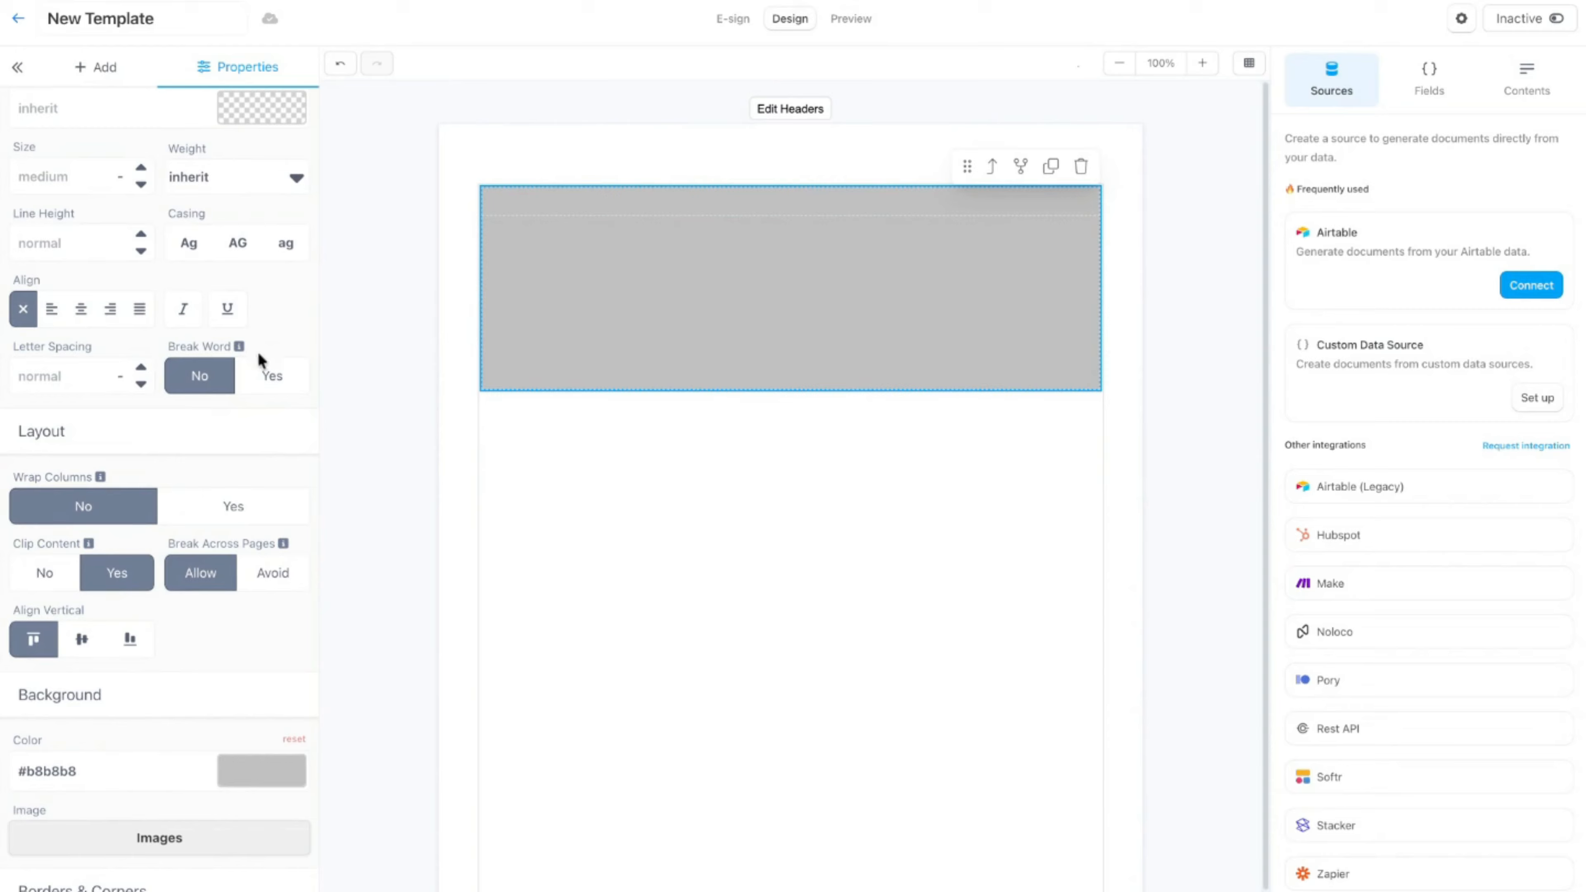
- Delete the grey row and add a 1 Column layout block to the empty page
scroll(165, 358, "up", 5)
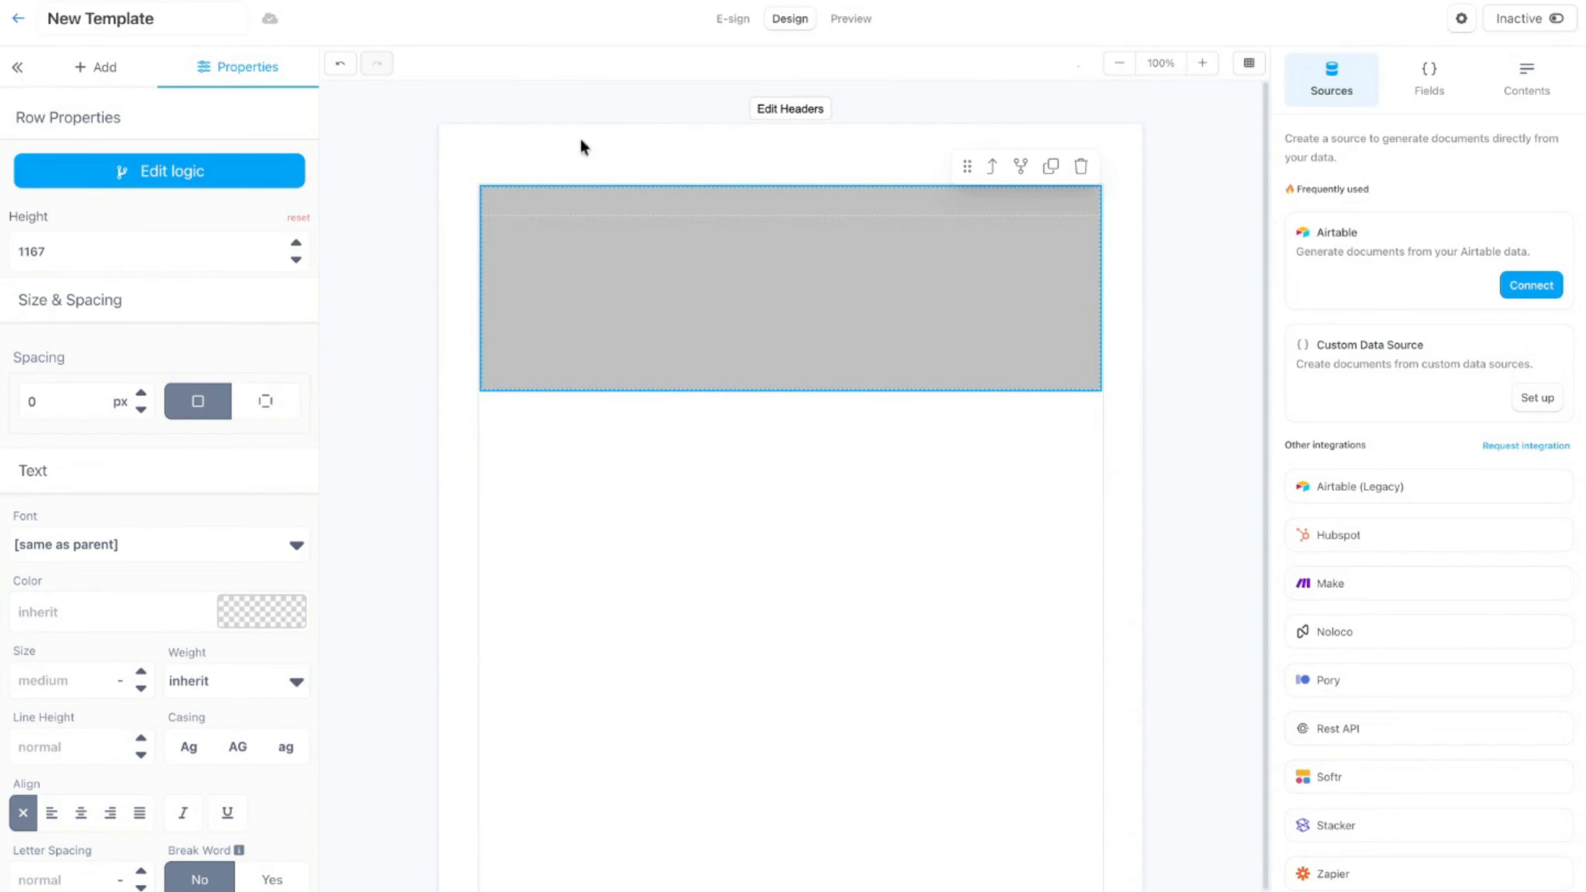
left_click(1081, 166)
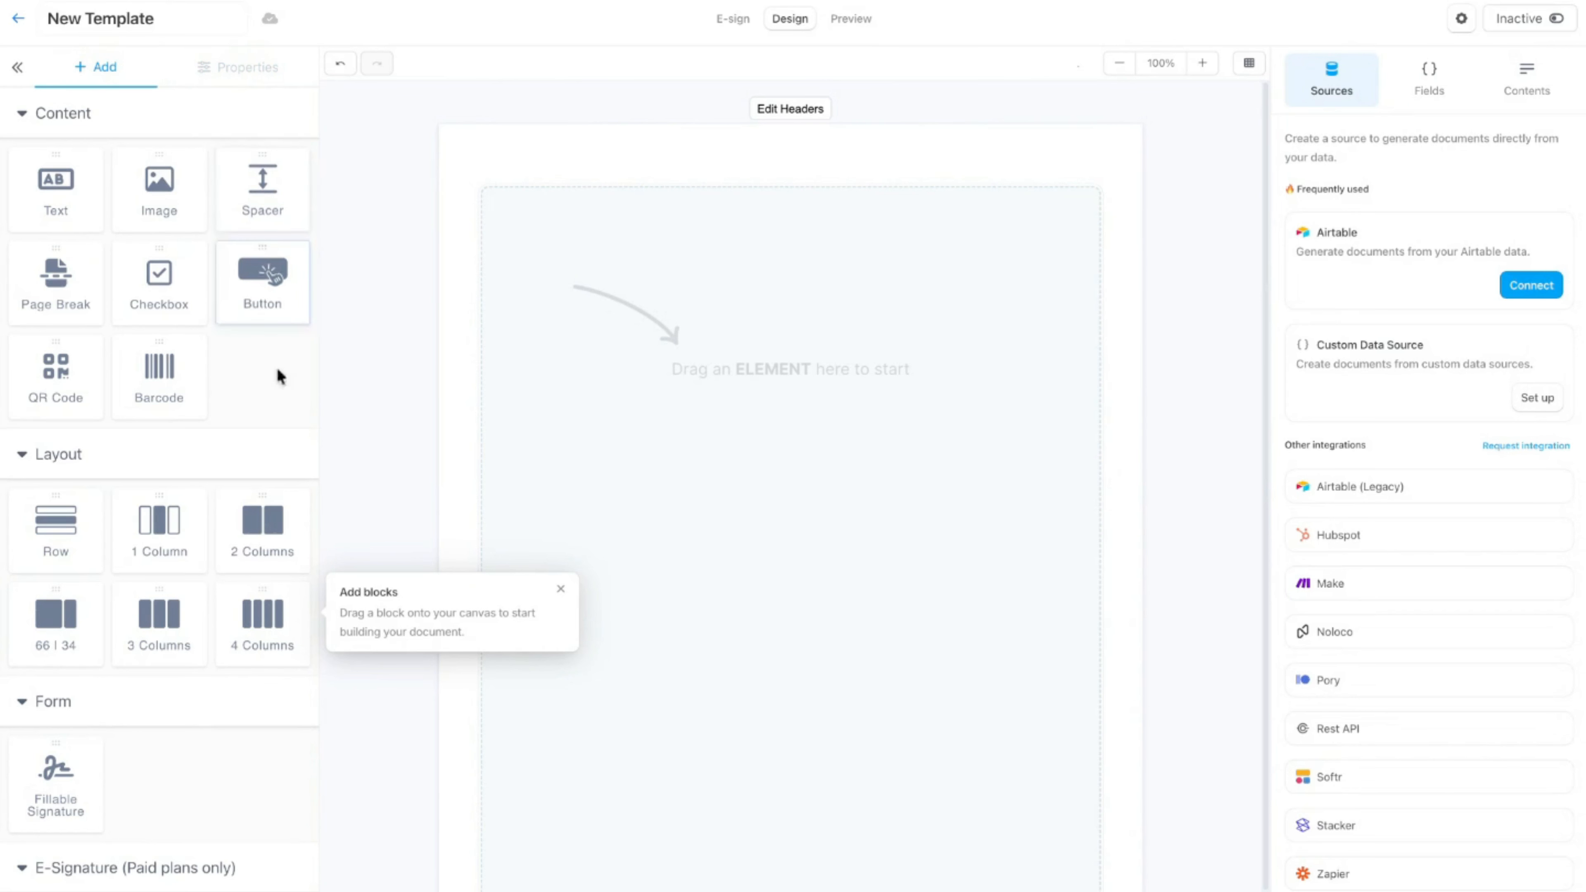
left_click_drag(133, 552, 687, 400)
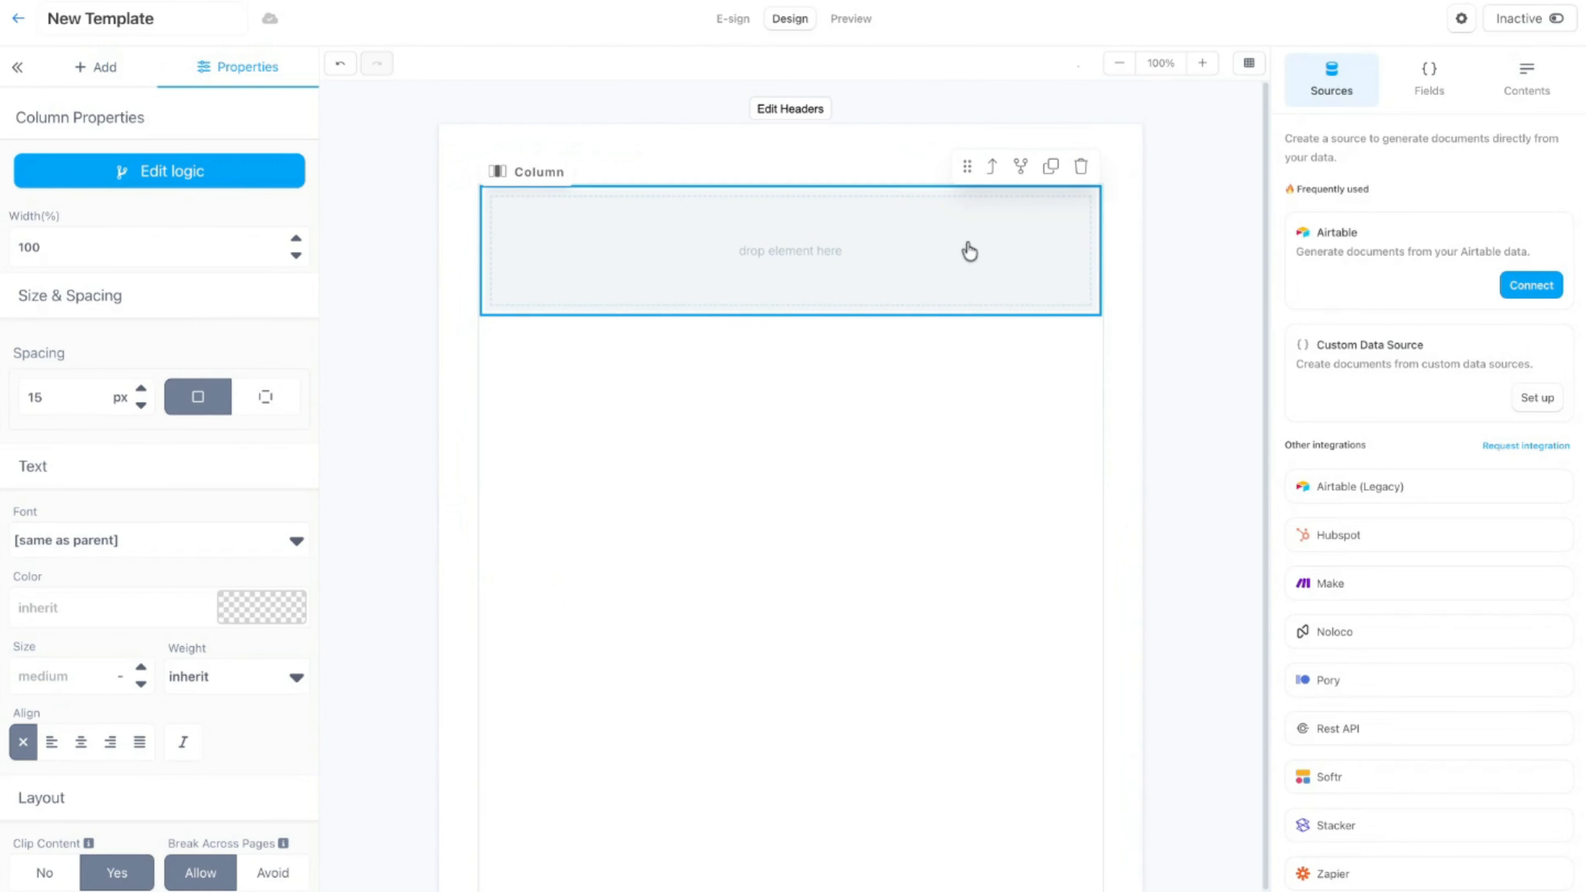
- Show the template's contents tree and examine the properties of the row and its nested column
left_click(1537, 82)
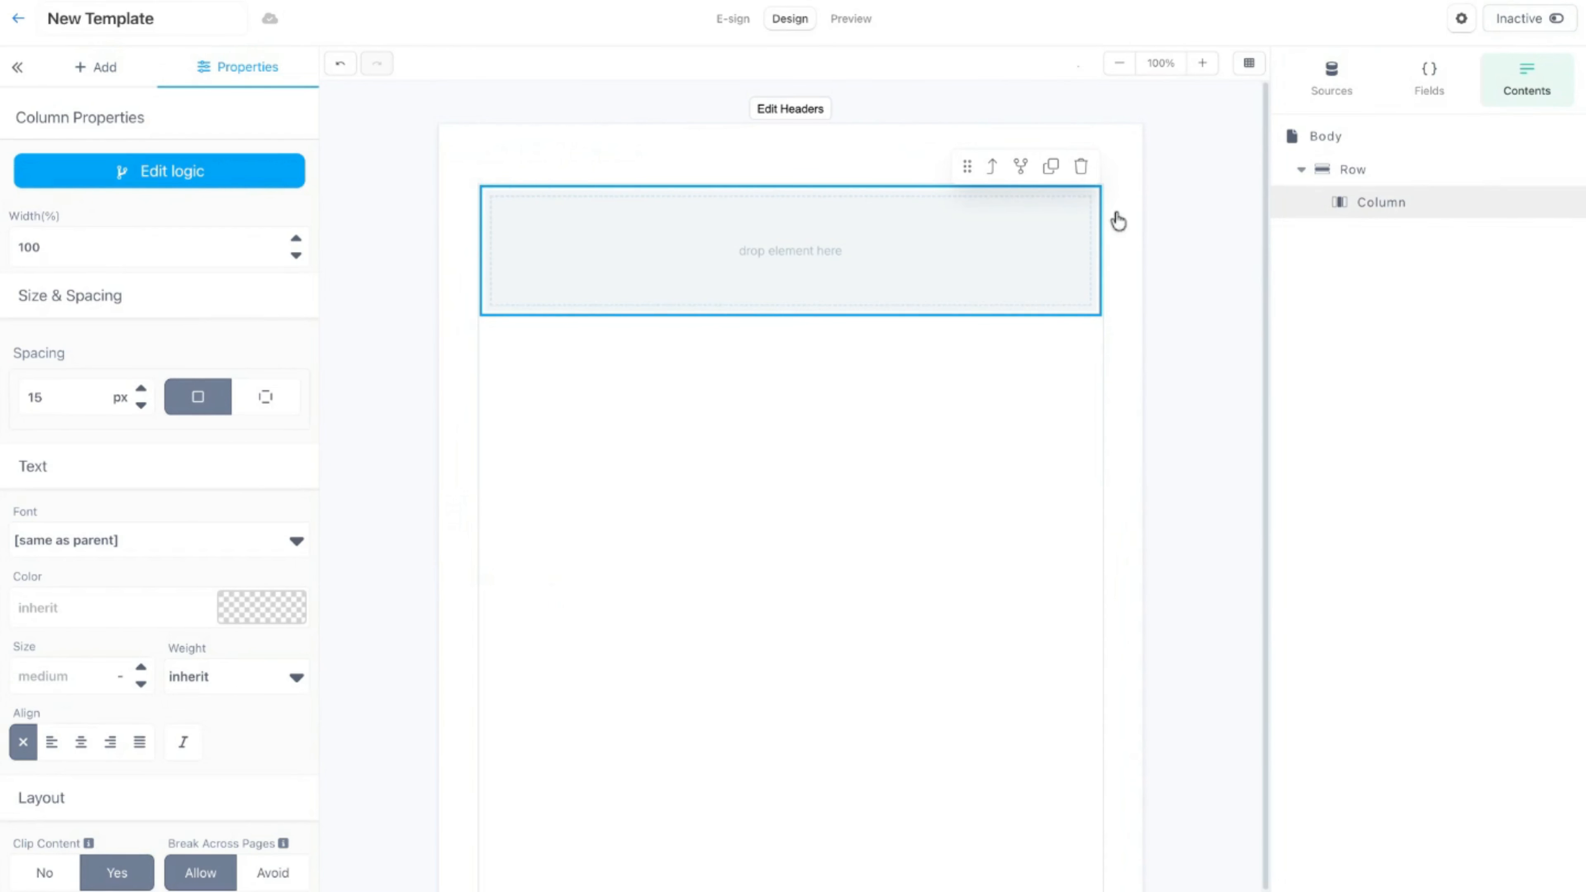
left_click(1389, 171)
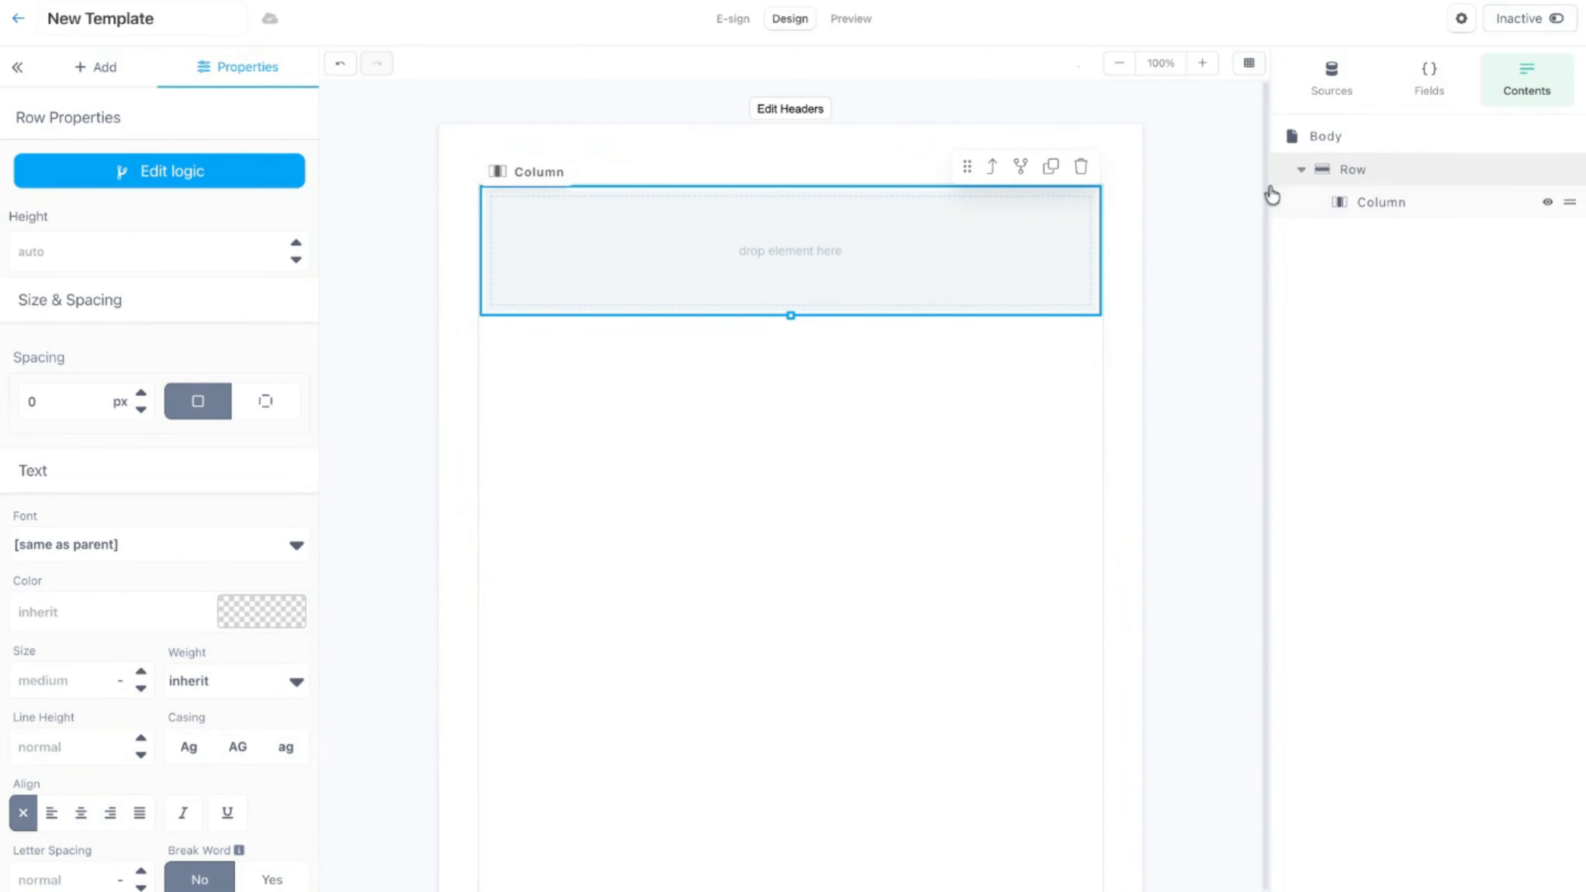
left_click(1471, 201)
left_click(1422, 180)
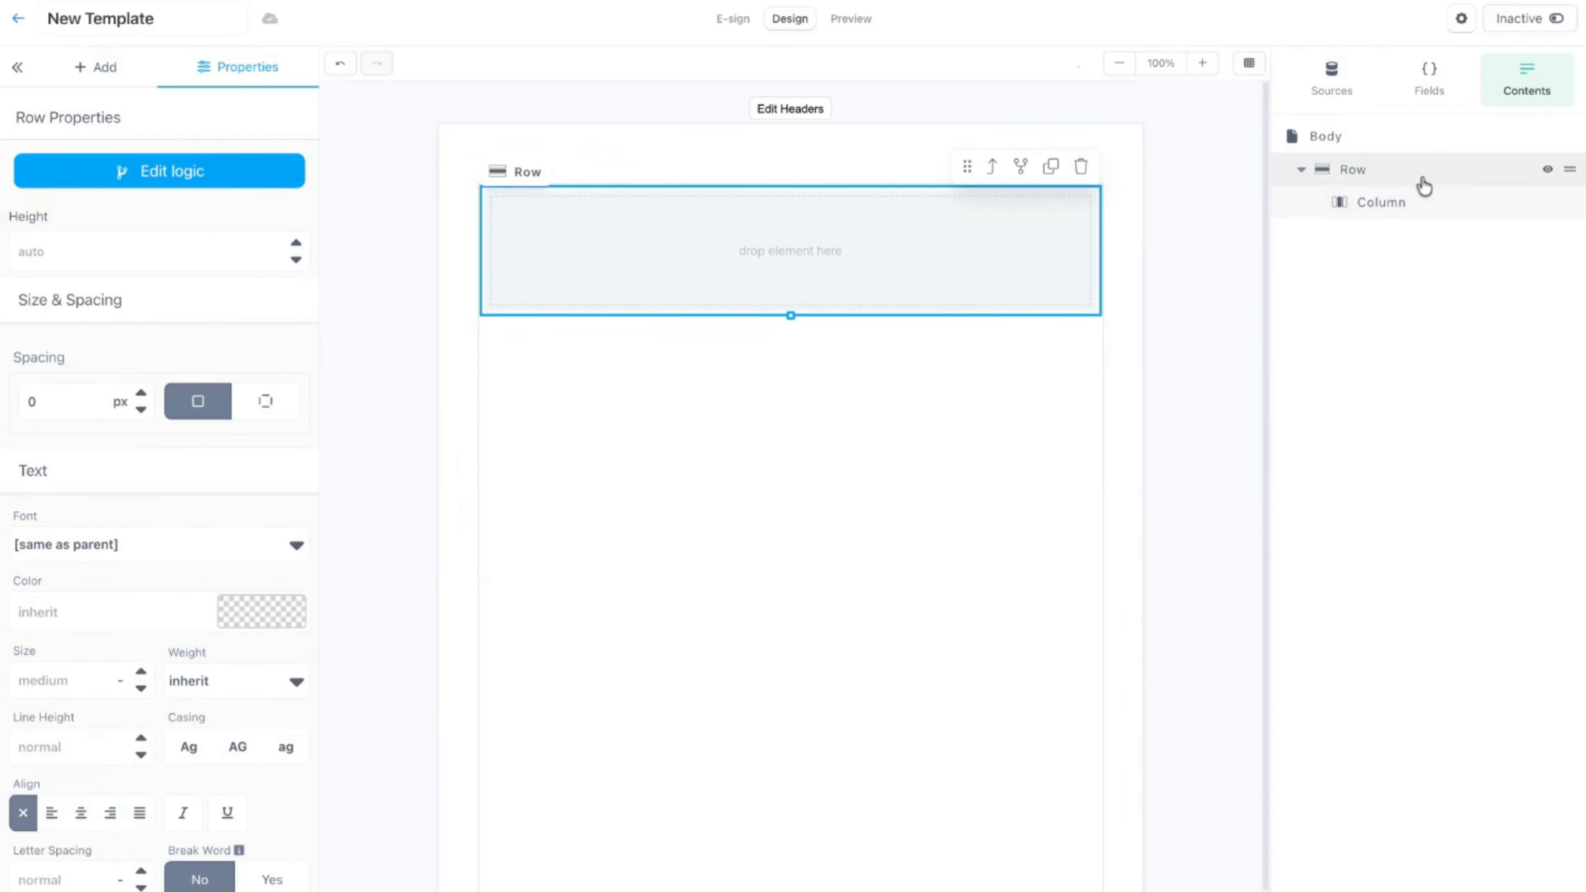
- Insert a Text block below the column, inspect its enclosing column and row in the contents tree, and delete that row
left_click(54, 81)
left_click_drag(29, 202, 726, 397)
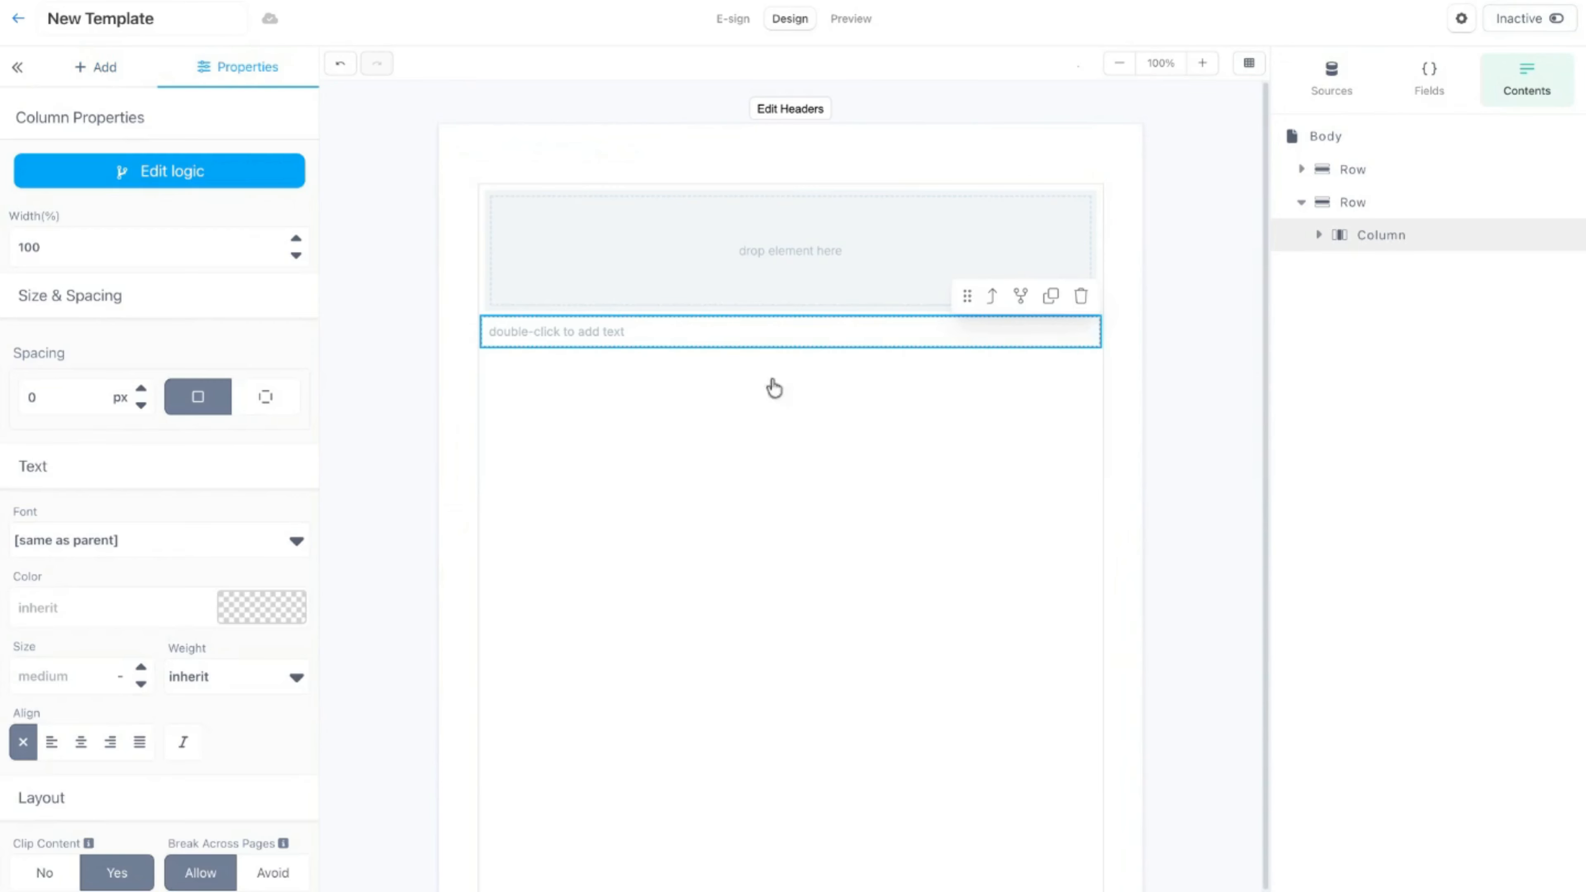
left_click(1331, 240)
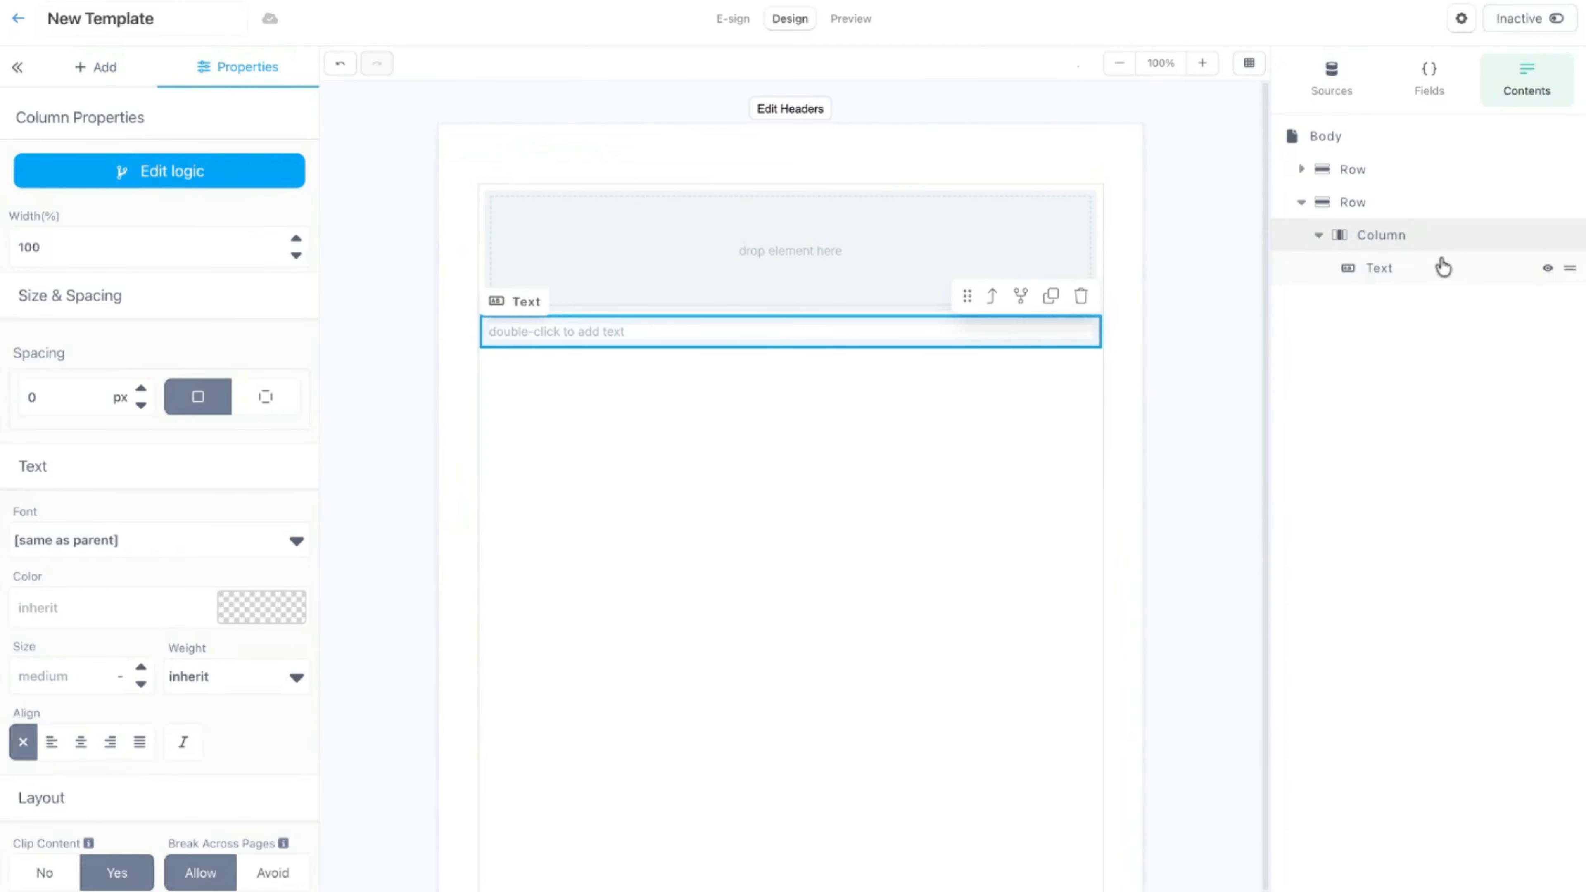
left_click(1444, 265)
left_click(1429, 232)
left_click(1422, 211)
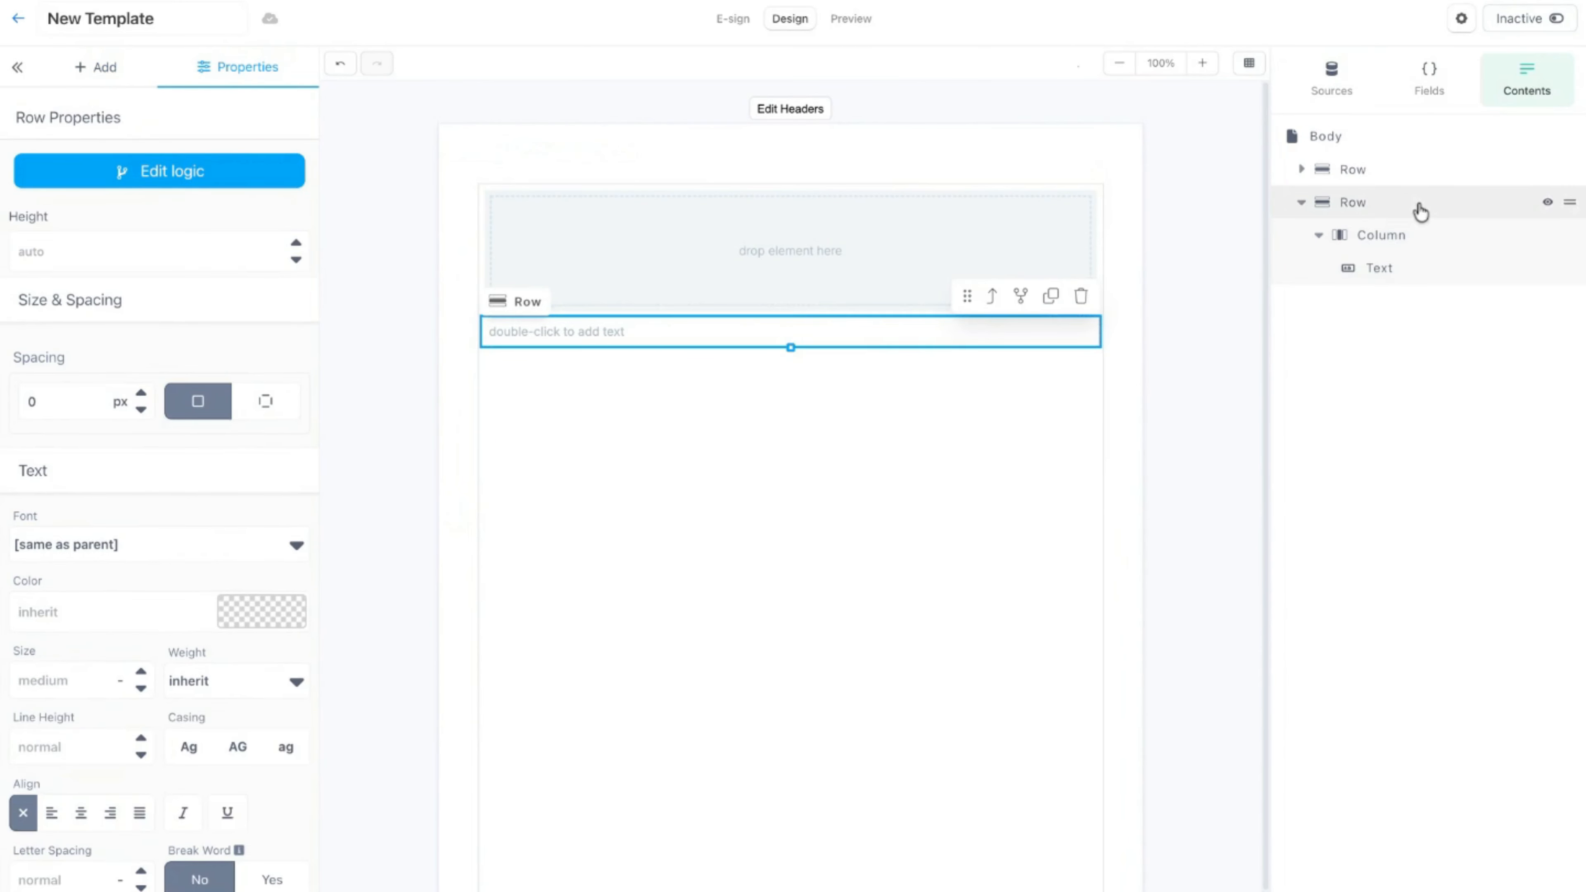
left_click(1081, 296)
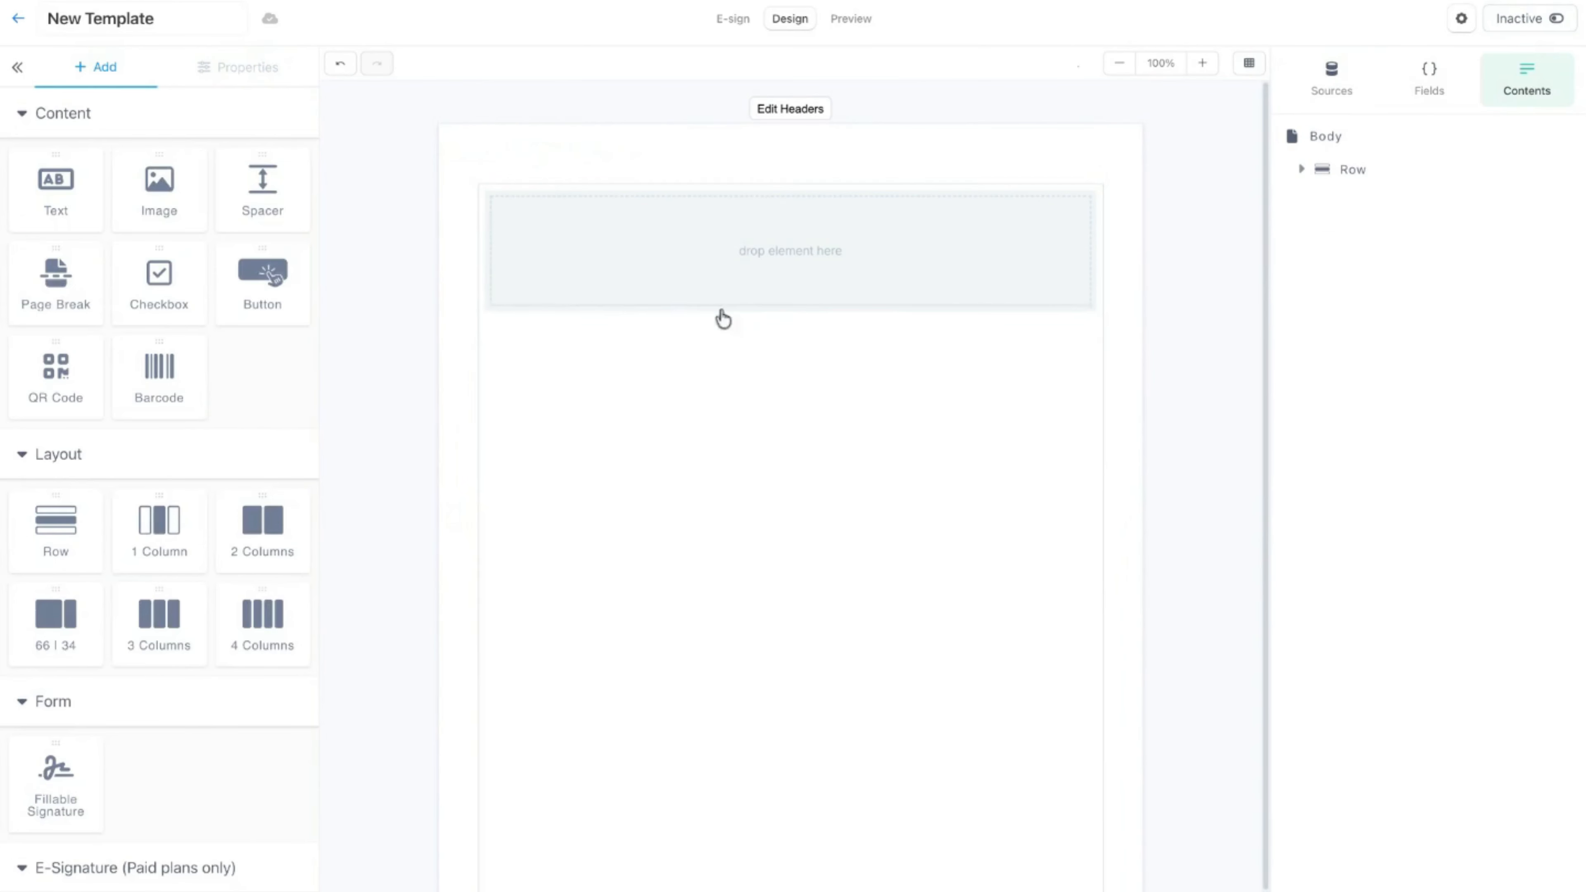
- Duplicate the single column to split the row into two equal columns
left_click(740, 283)
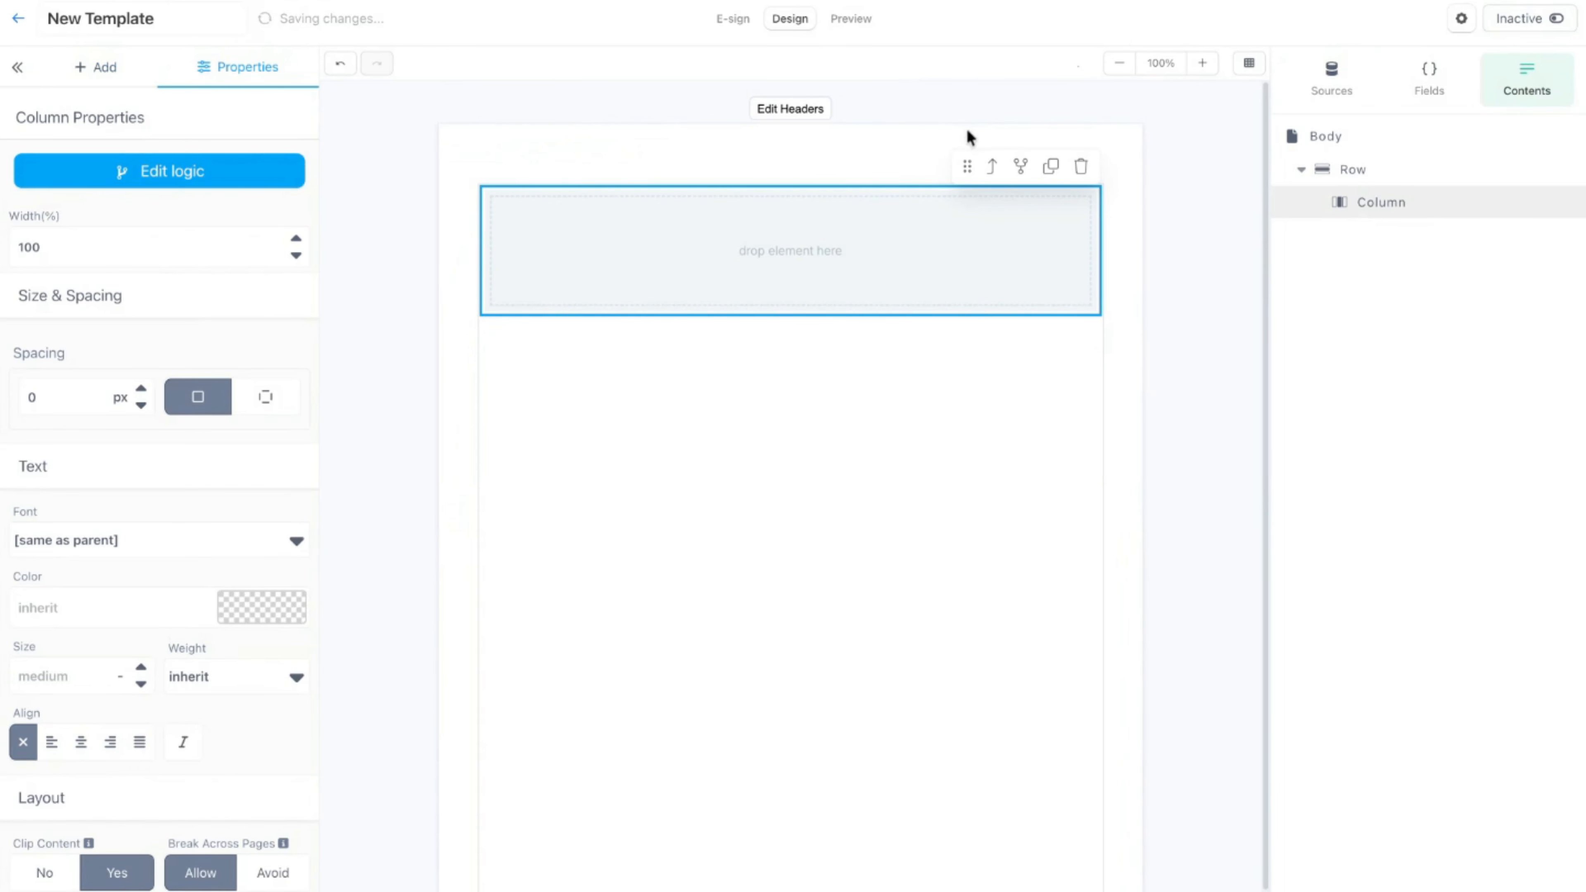
left_click(1052, 175)
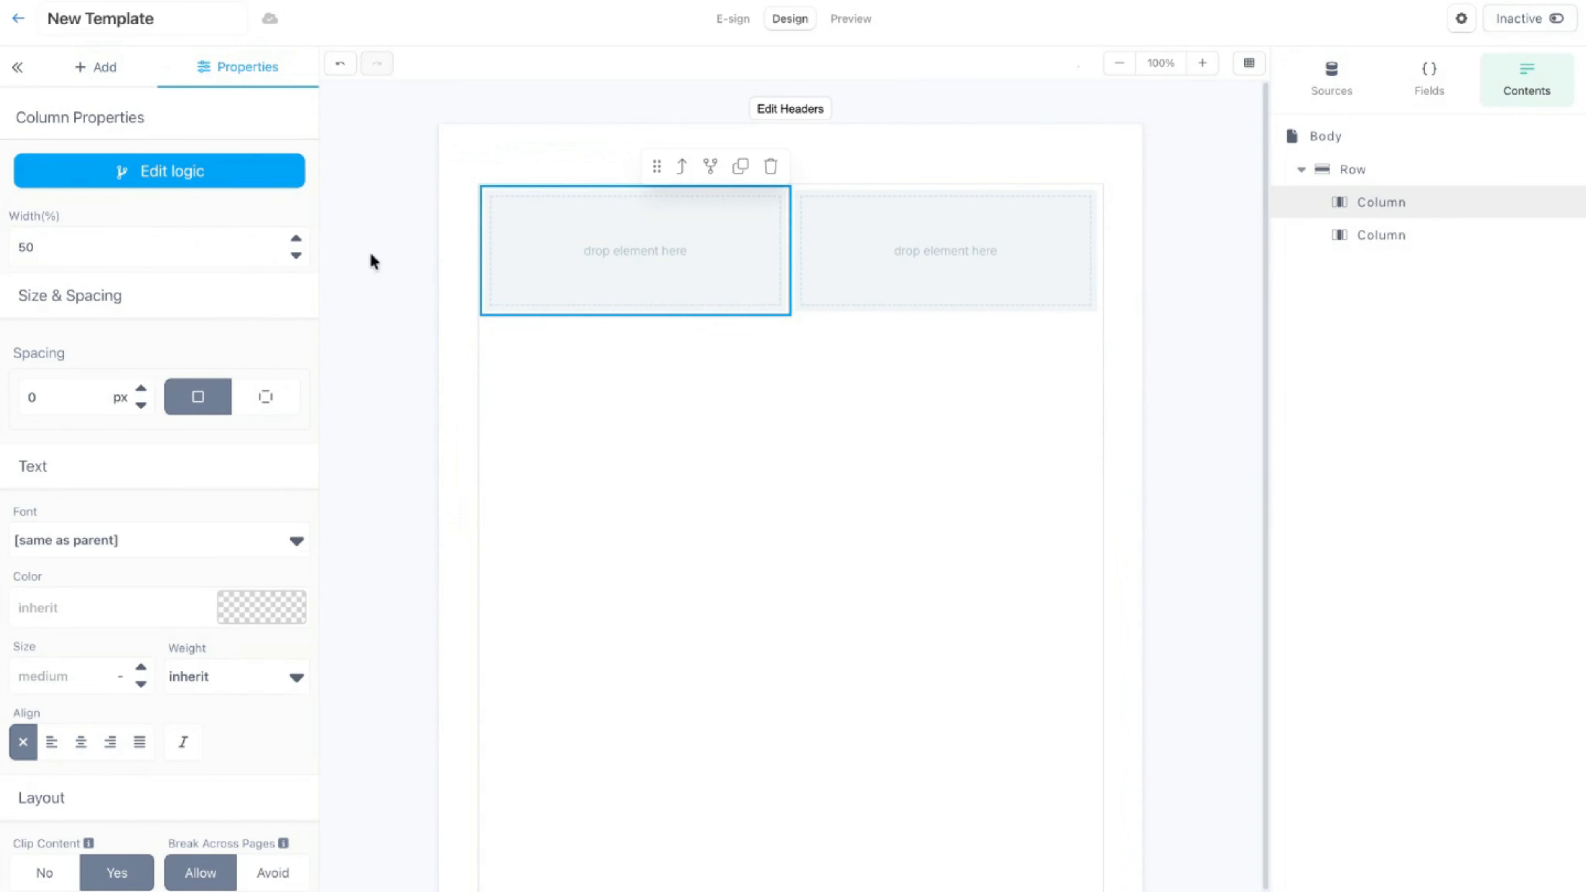
left_click(914, 234)
left_click(678, 257)
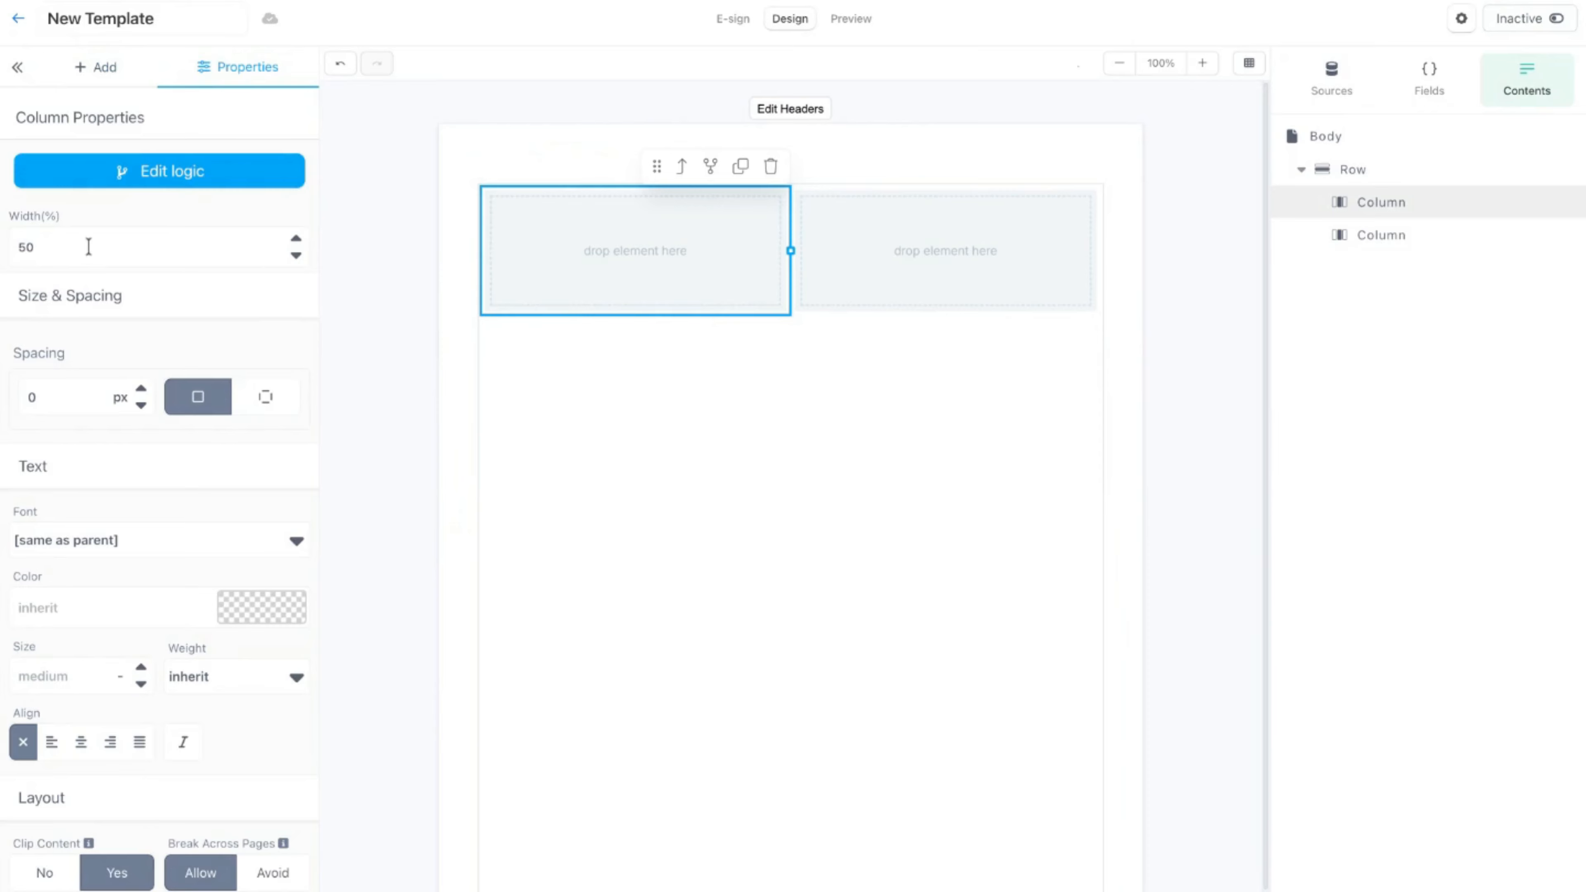
- Keep duplicating columns until the row holds six of them
left_click(915, 242)
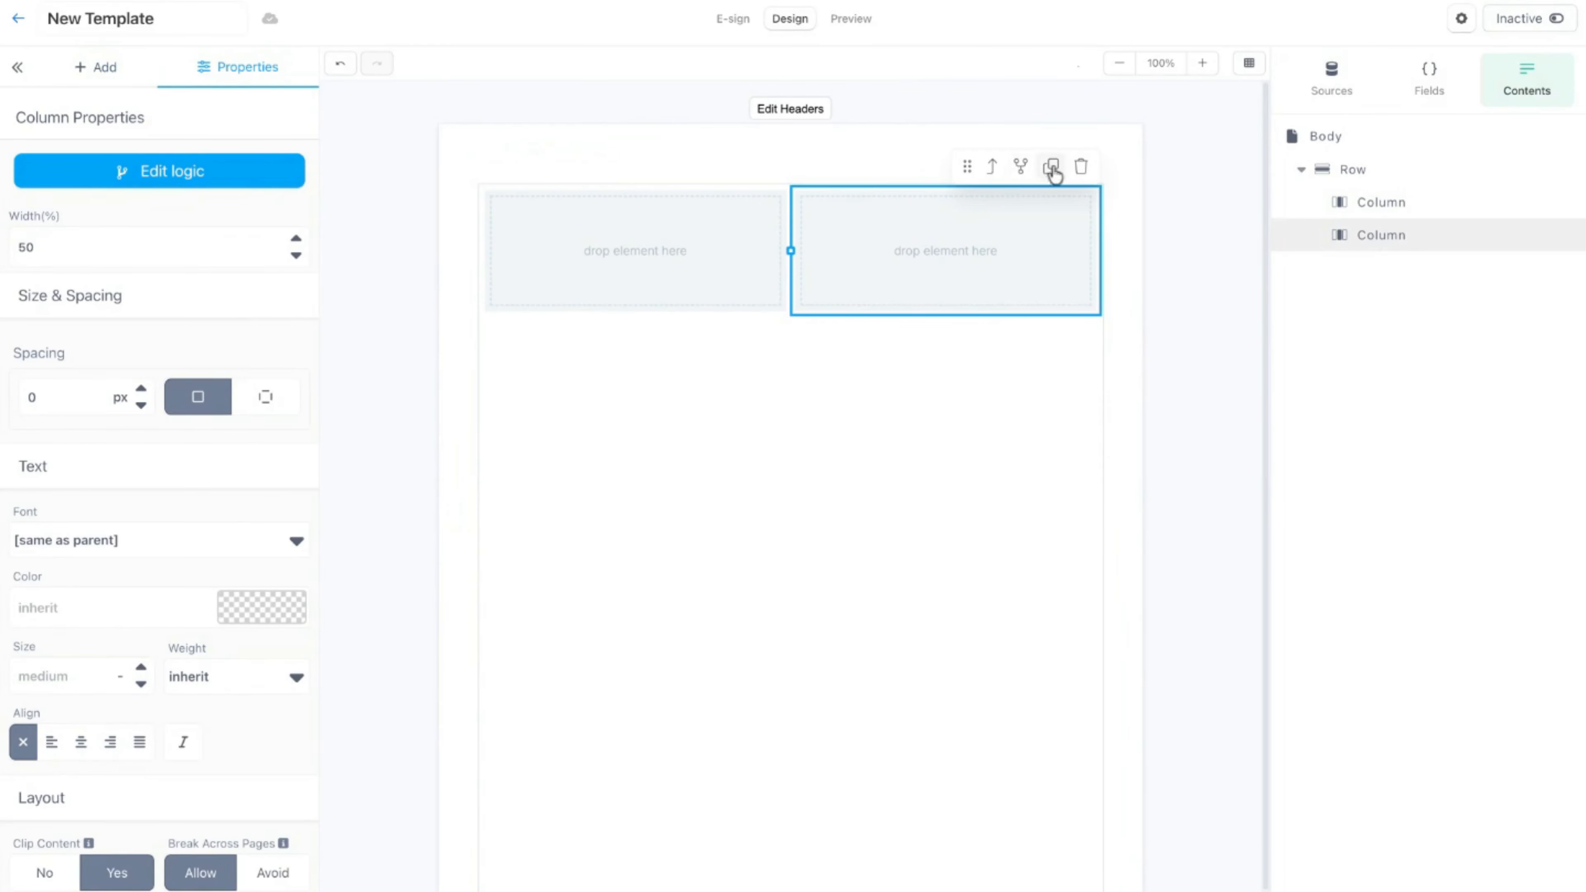
left_click(1051, 166)
left_click(846, 167)
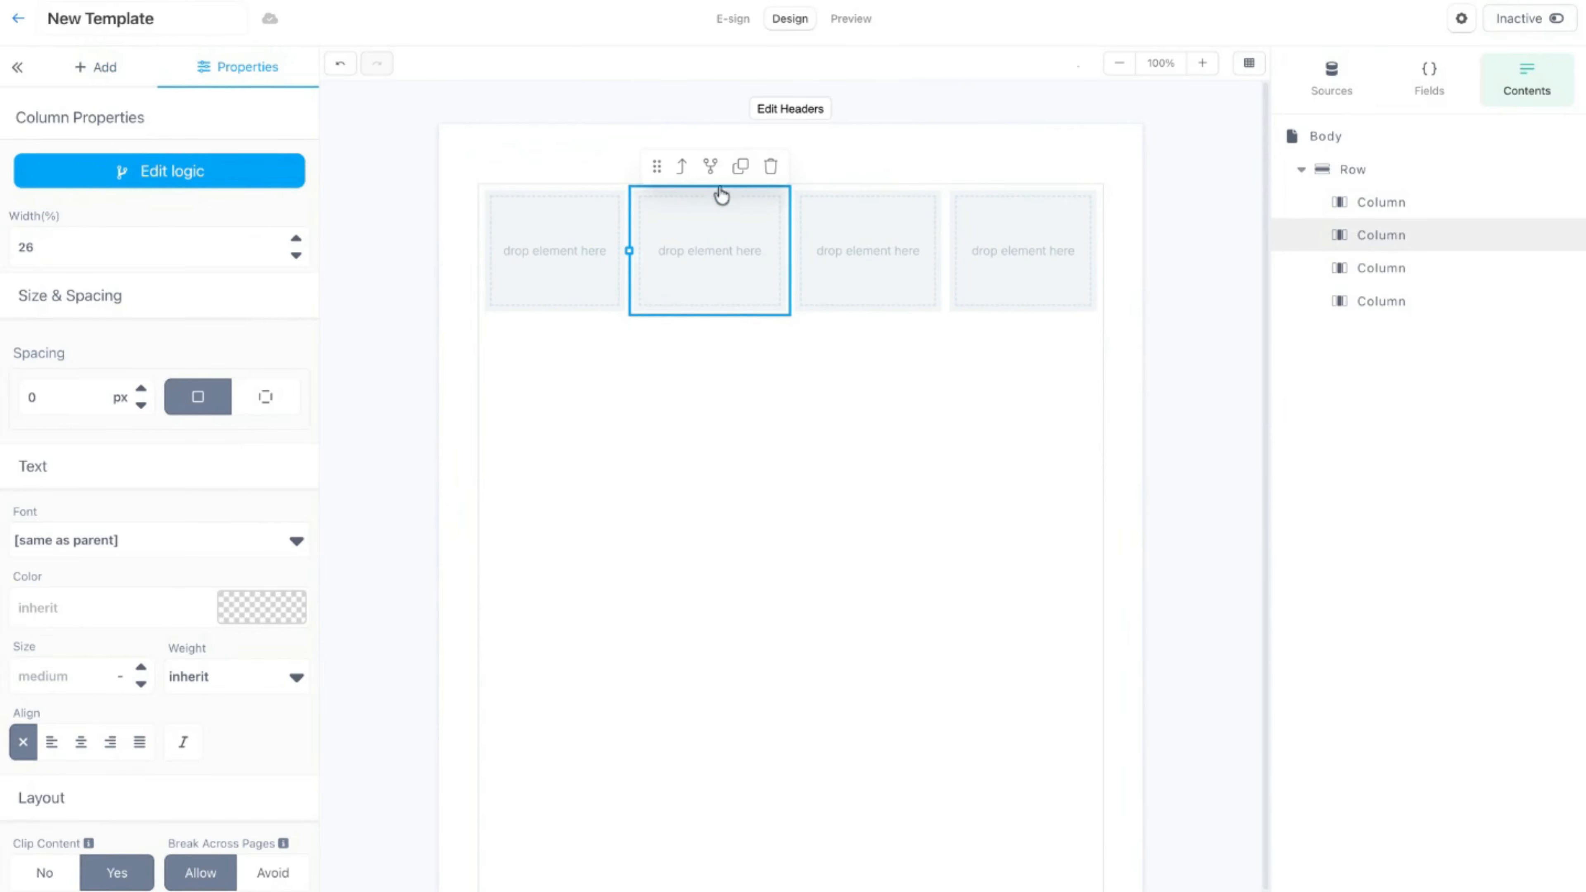
left_click(737, 167)
left_click(678, 166)
- Check the width of the individual columns and delete the whole row that contains them
left_click(549, 273)
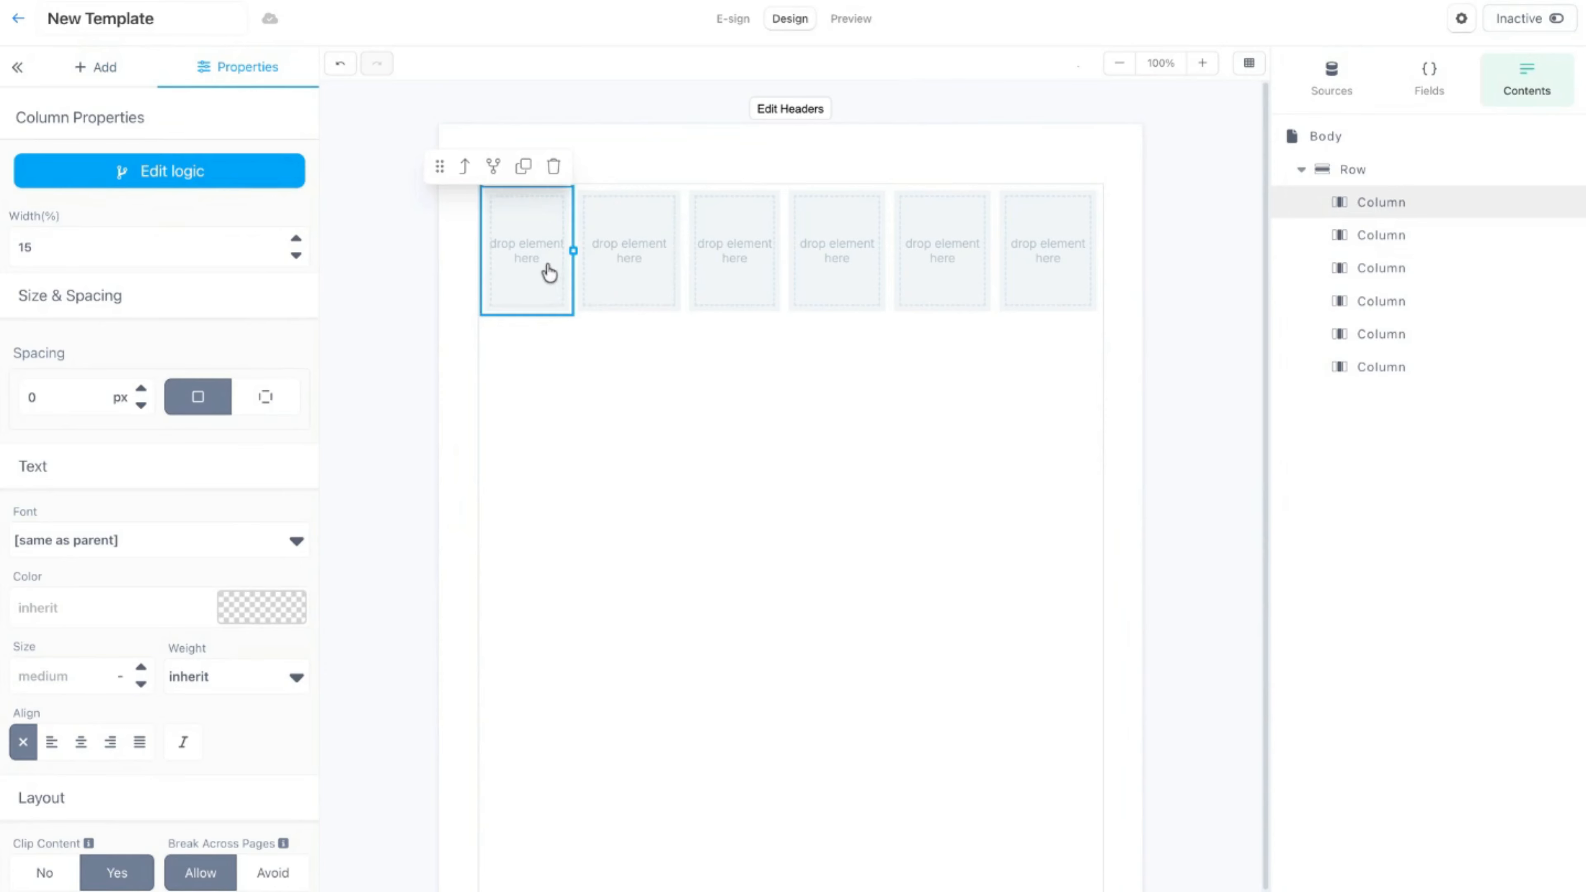
left_click(627, 256)
left_click(741, 271)
left_click(908, 251)
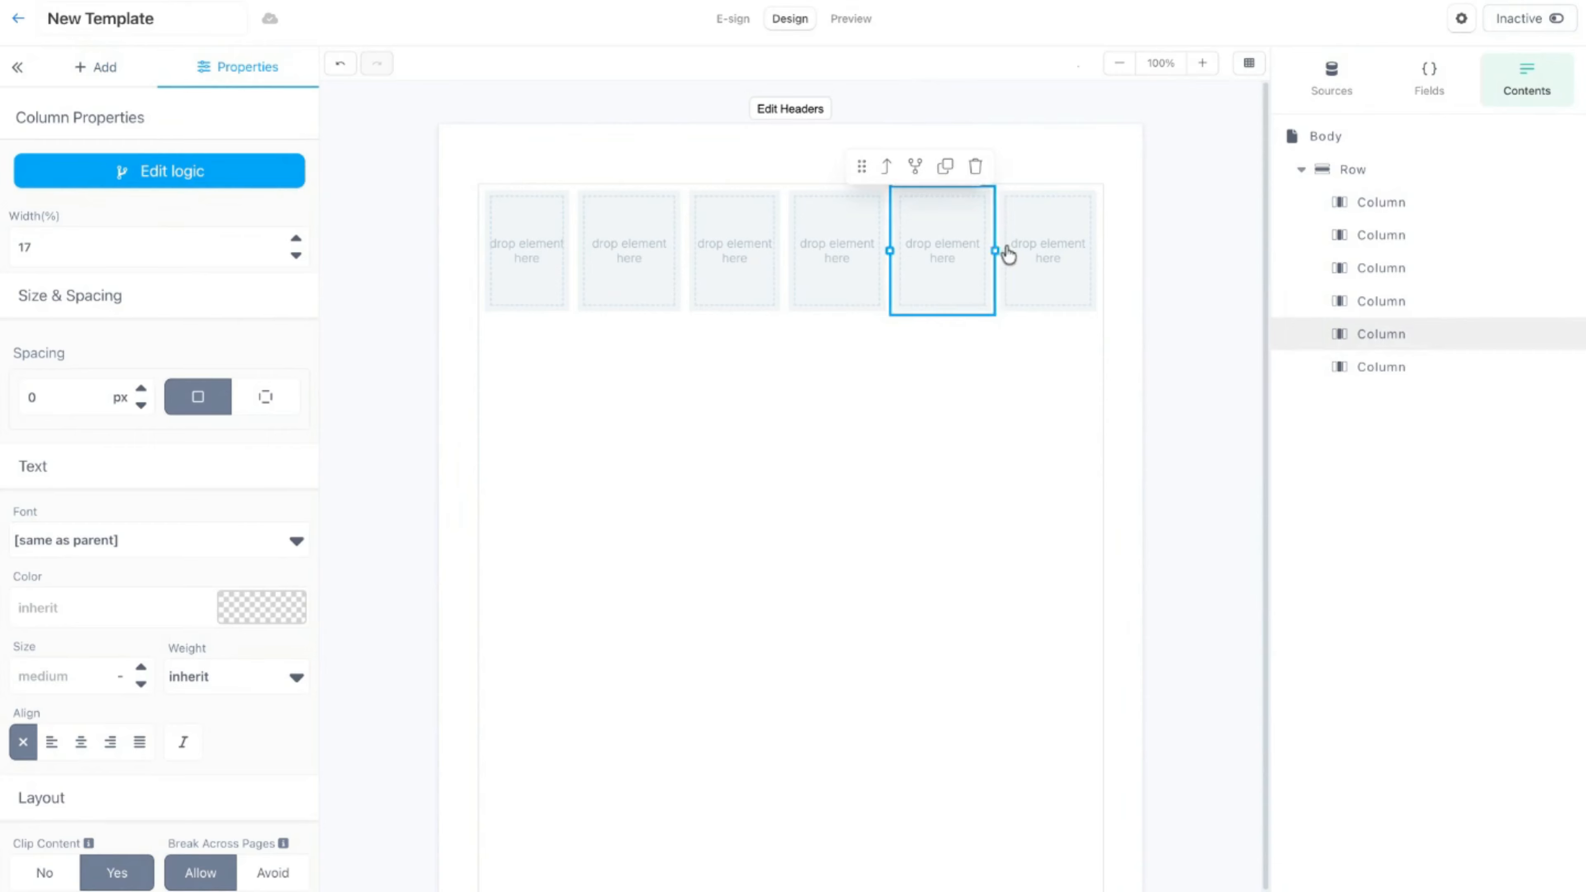
left_click(1056, 262)
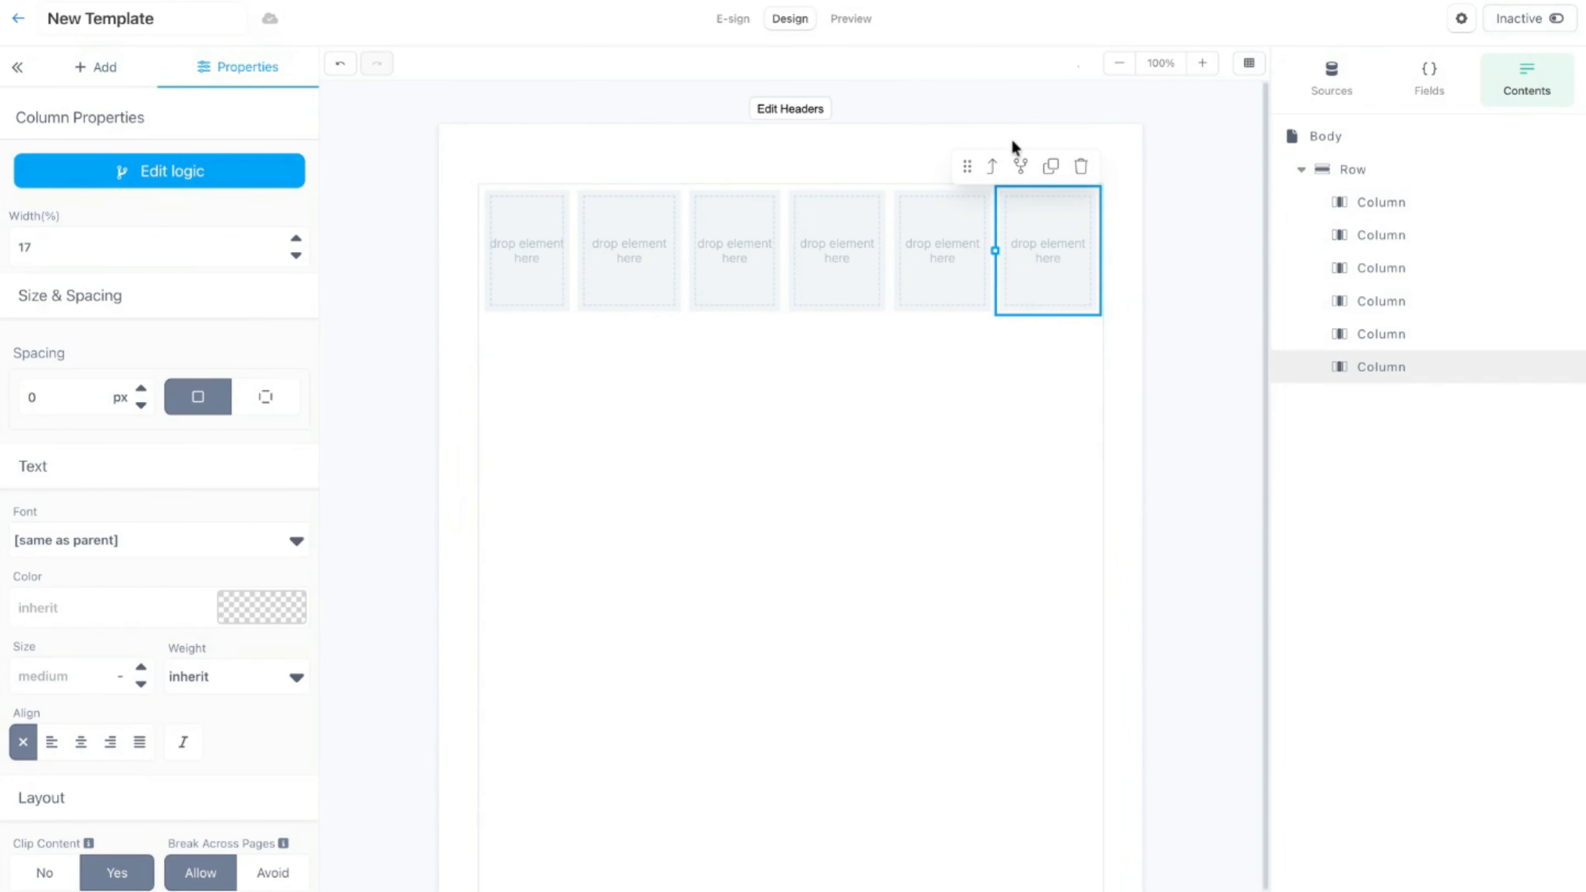
left_click(995, 166)
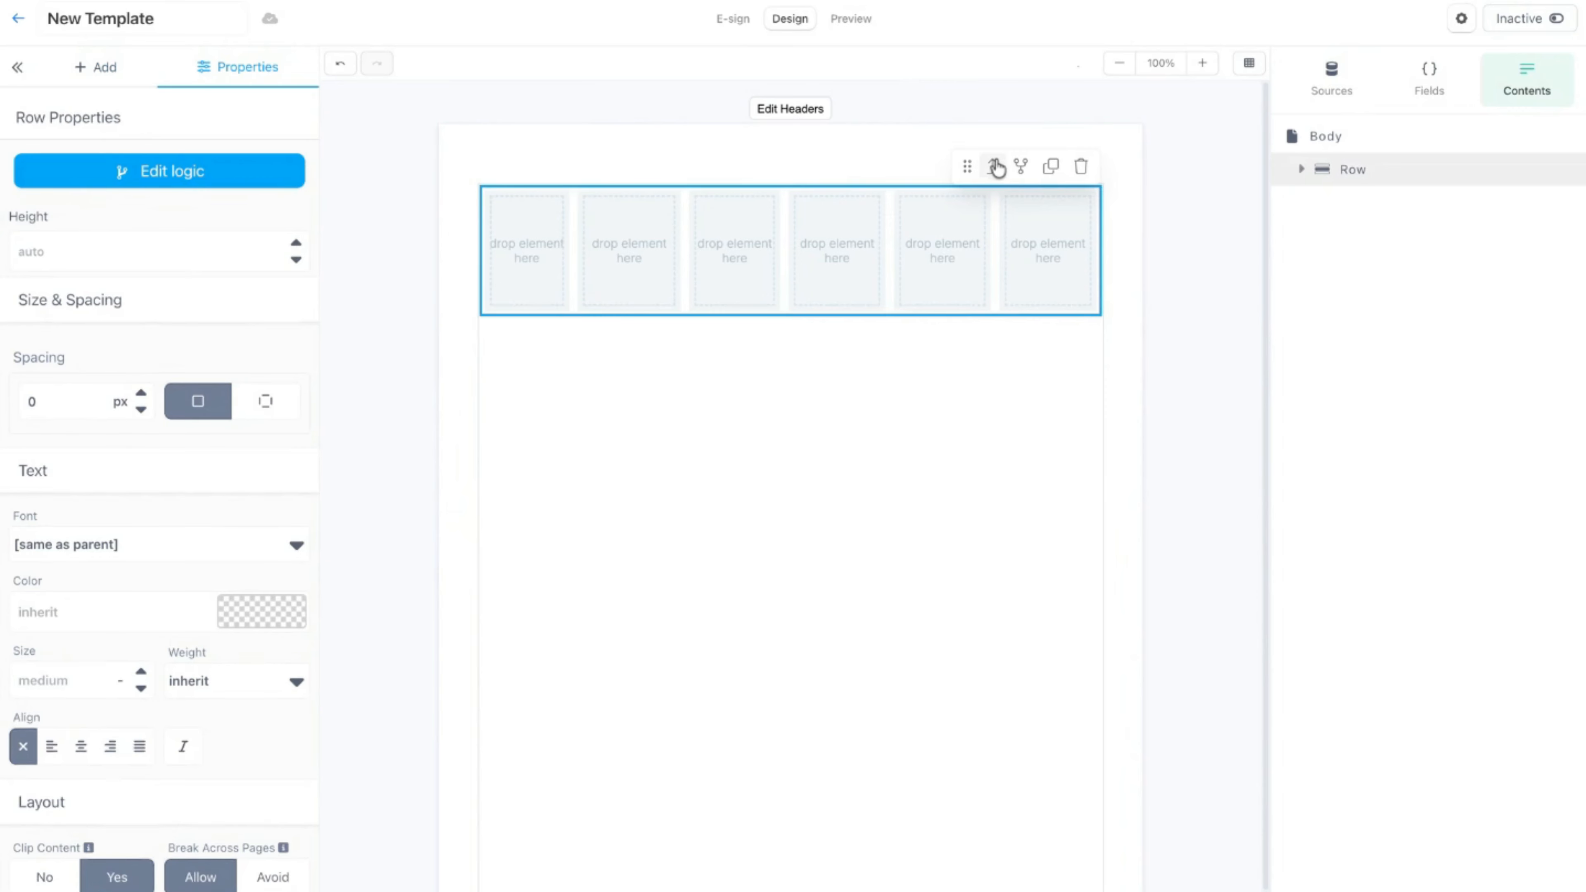
left_click(1083, 167)
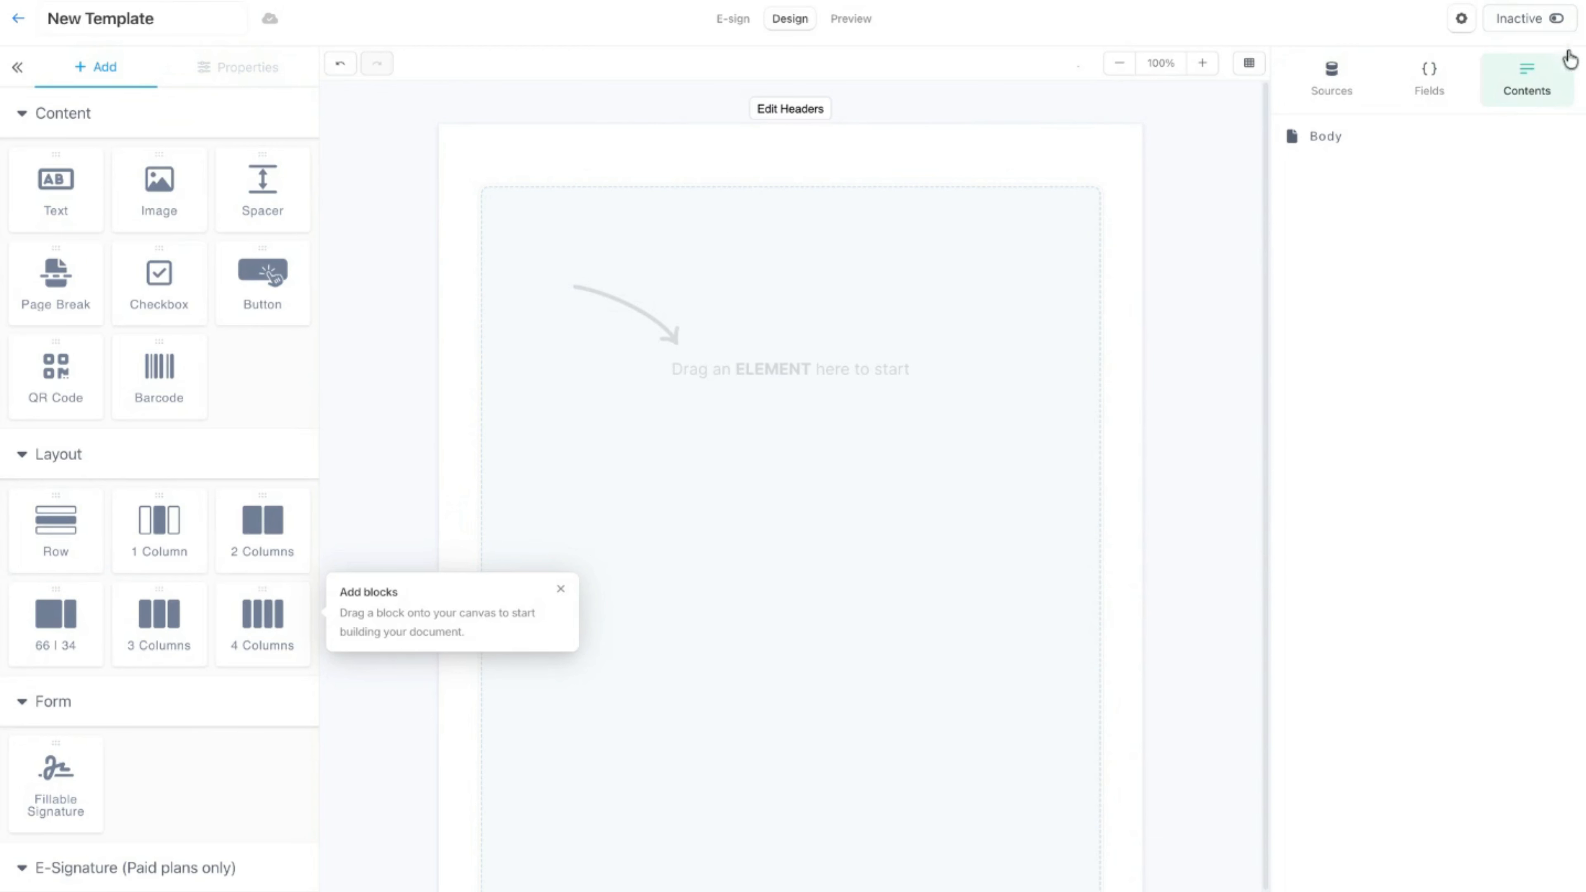
- Set the top, left, right and bottom page margins to 0 in the template settings and save
left_click(1462, 18)
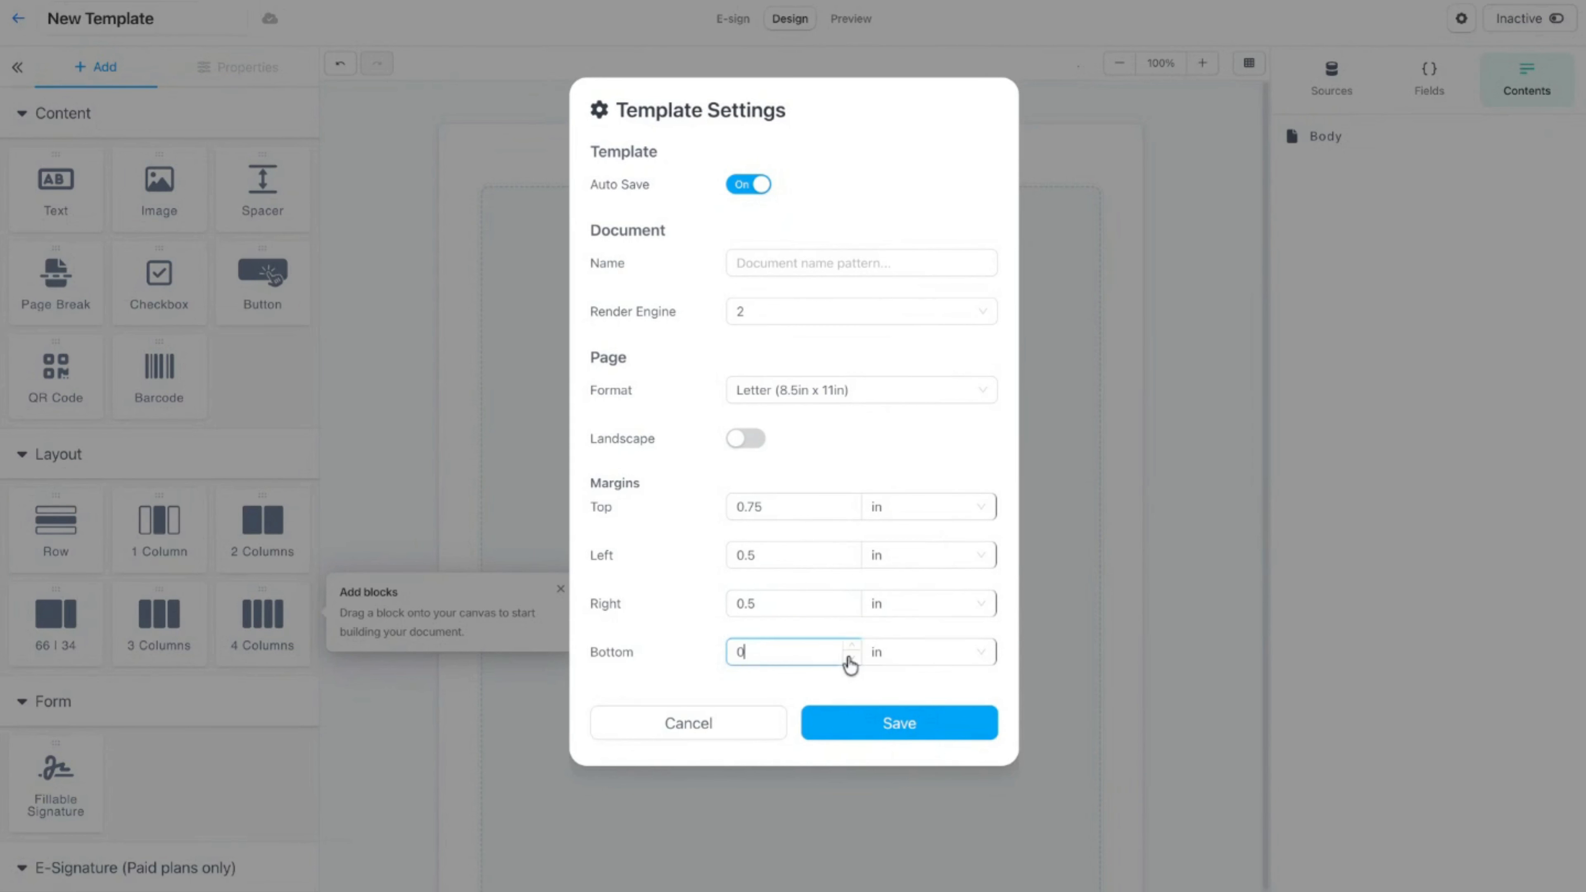
left_click(852, 611)
left_click(853, 562)
left_click(853, 514)
left_click(896, 723)
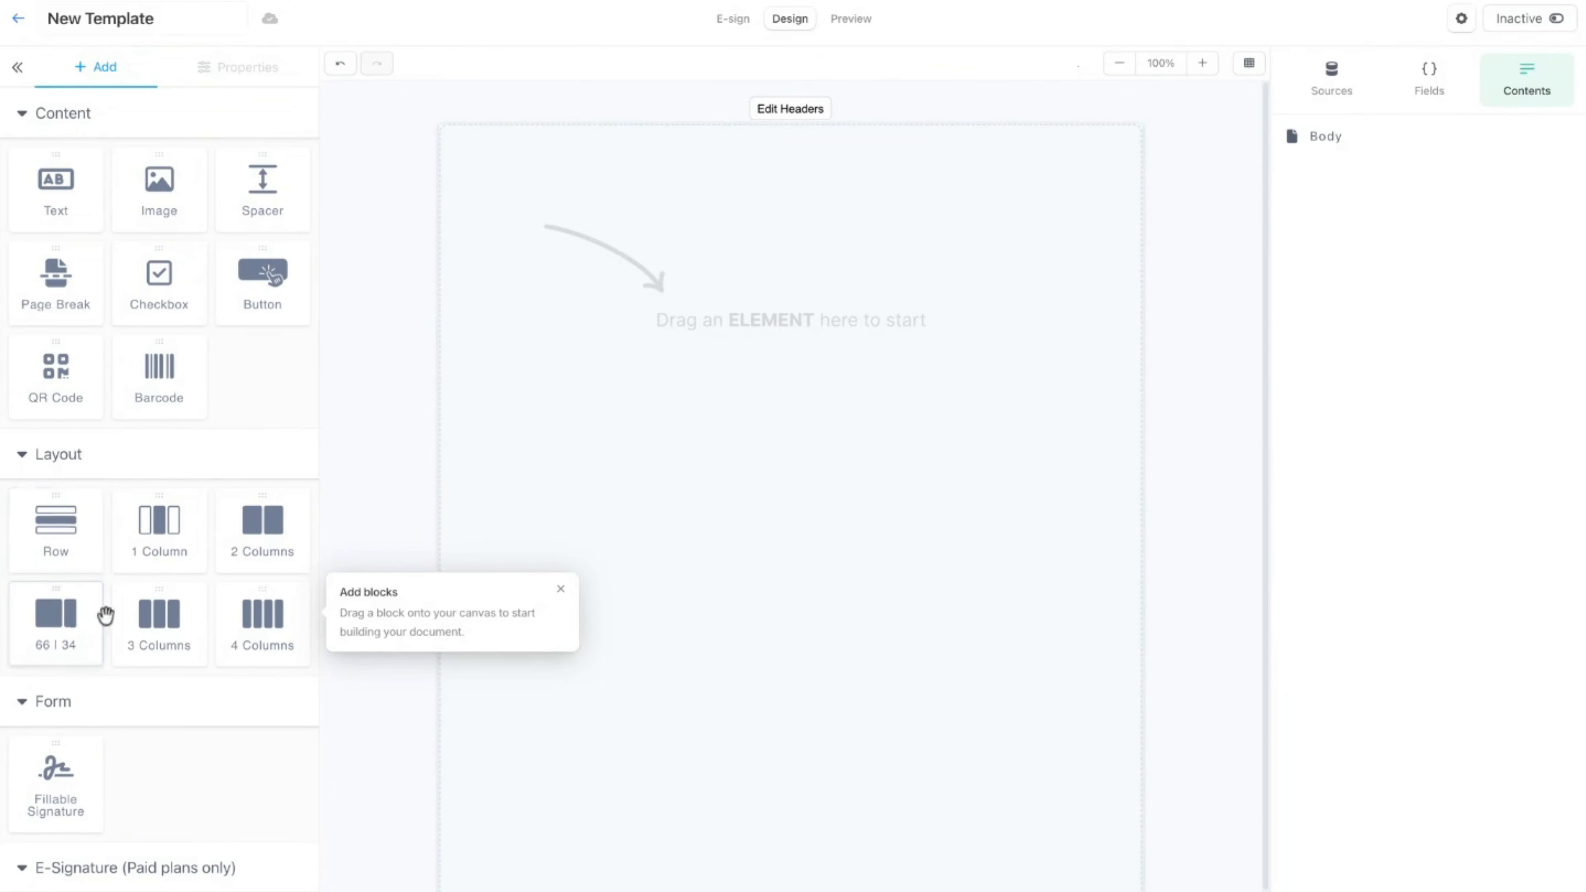
- Add a Row block to the margin-free page and set its height to 1150
left_click(56, 561)
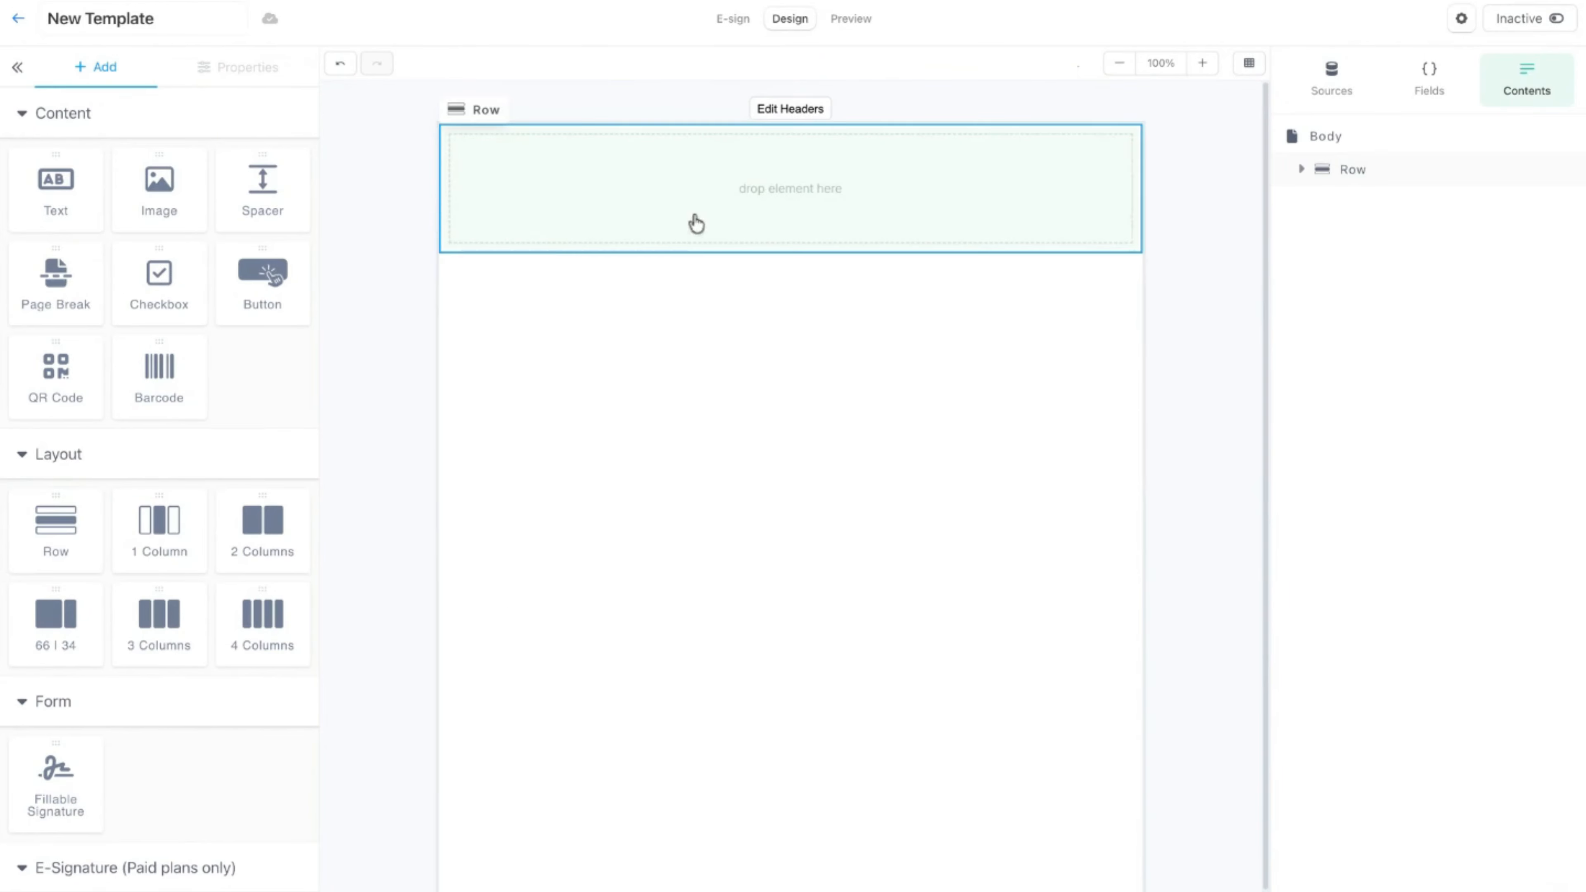
left_click(715, 219)
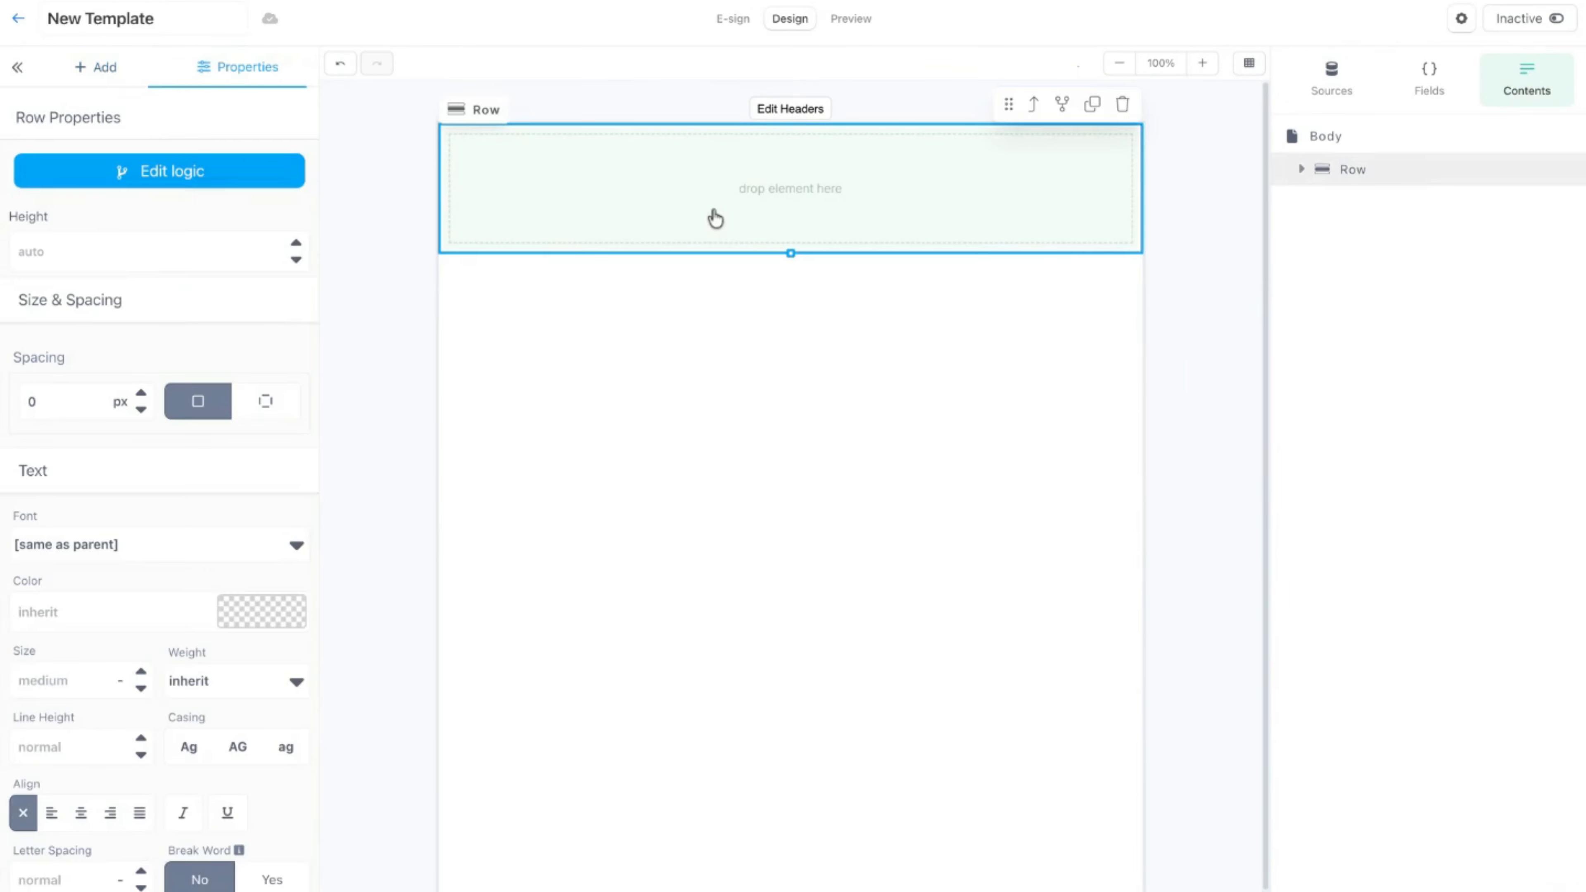
left_click(170, 254)
type("1150")
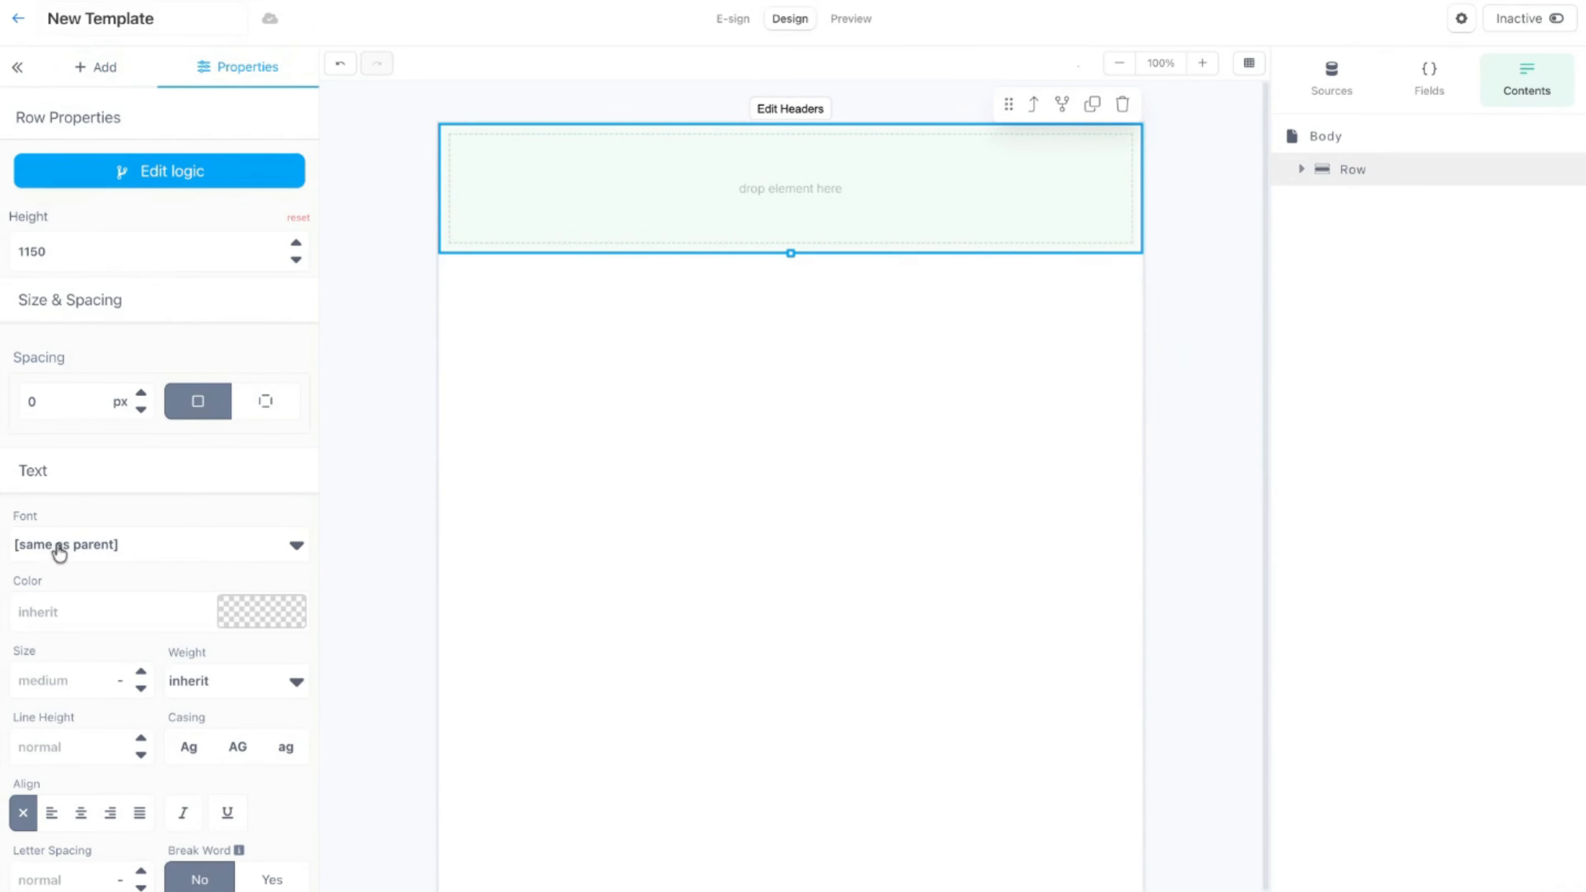
- Set the row's background color to light grey #d3d3d3
scroll(239, 609, "down", 6)
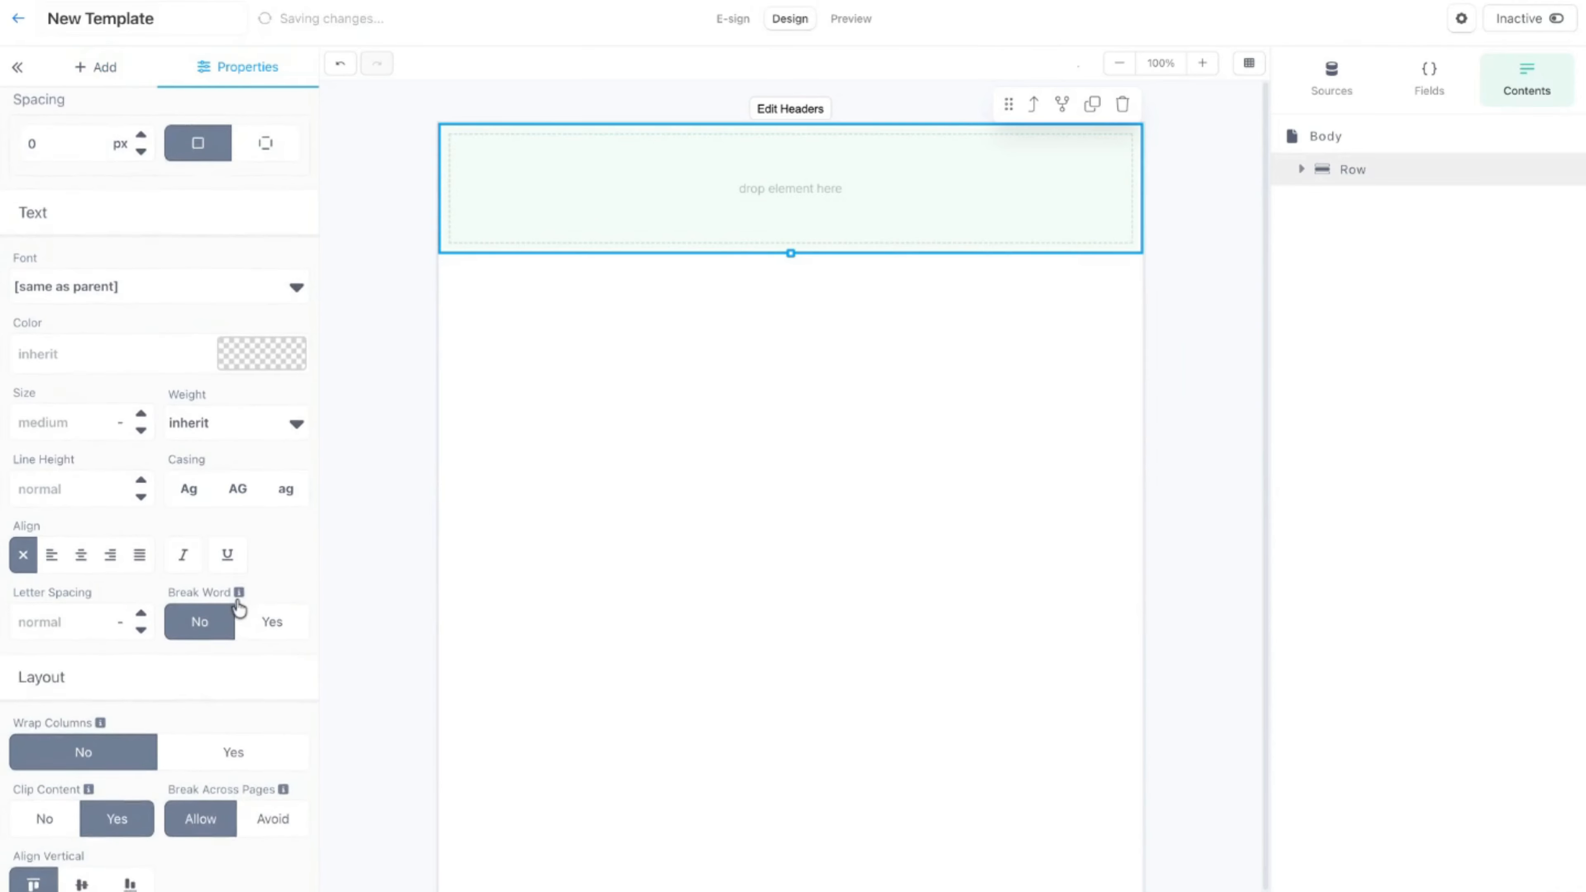
left_click(261, 882)
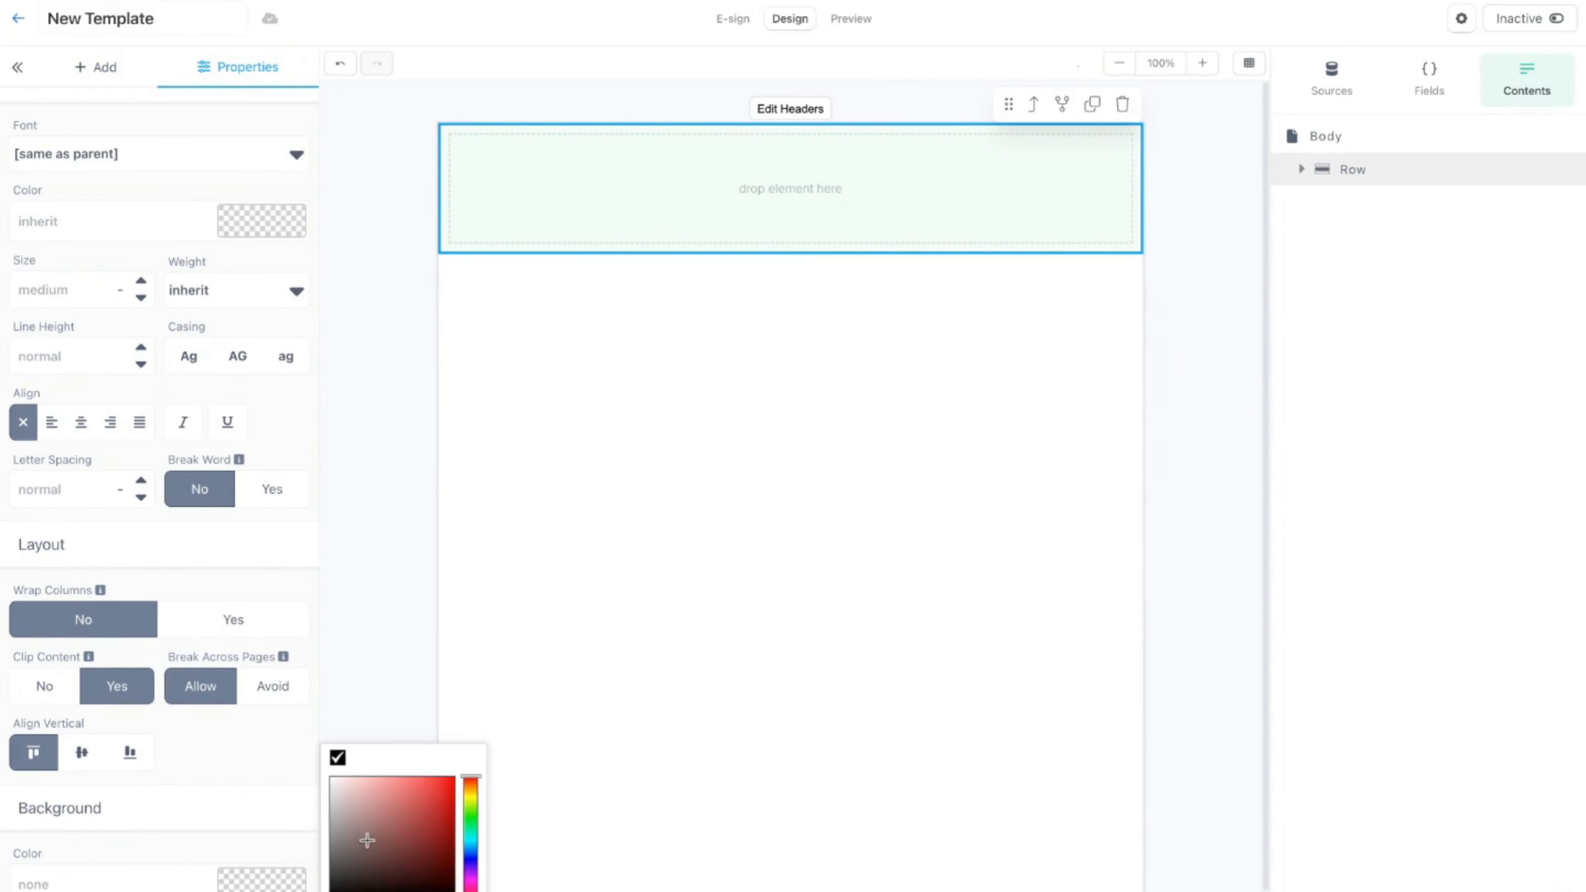
left_click(461, 891)
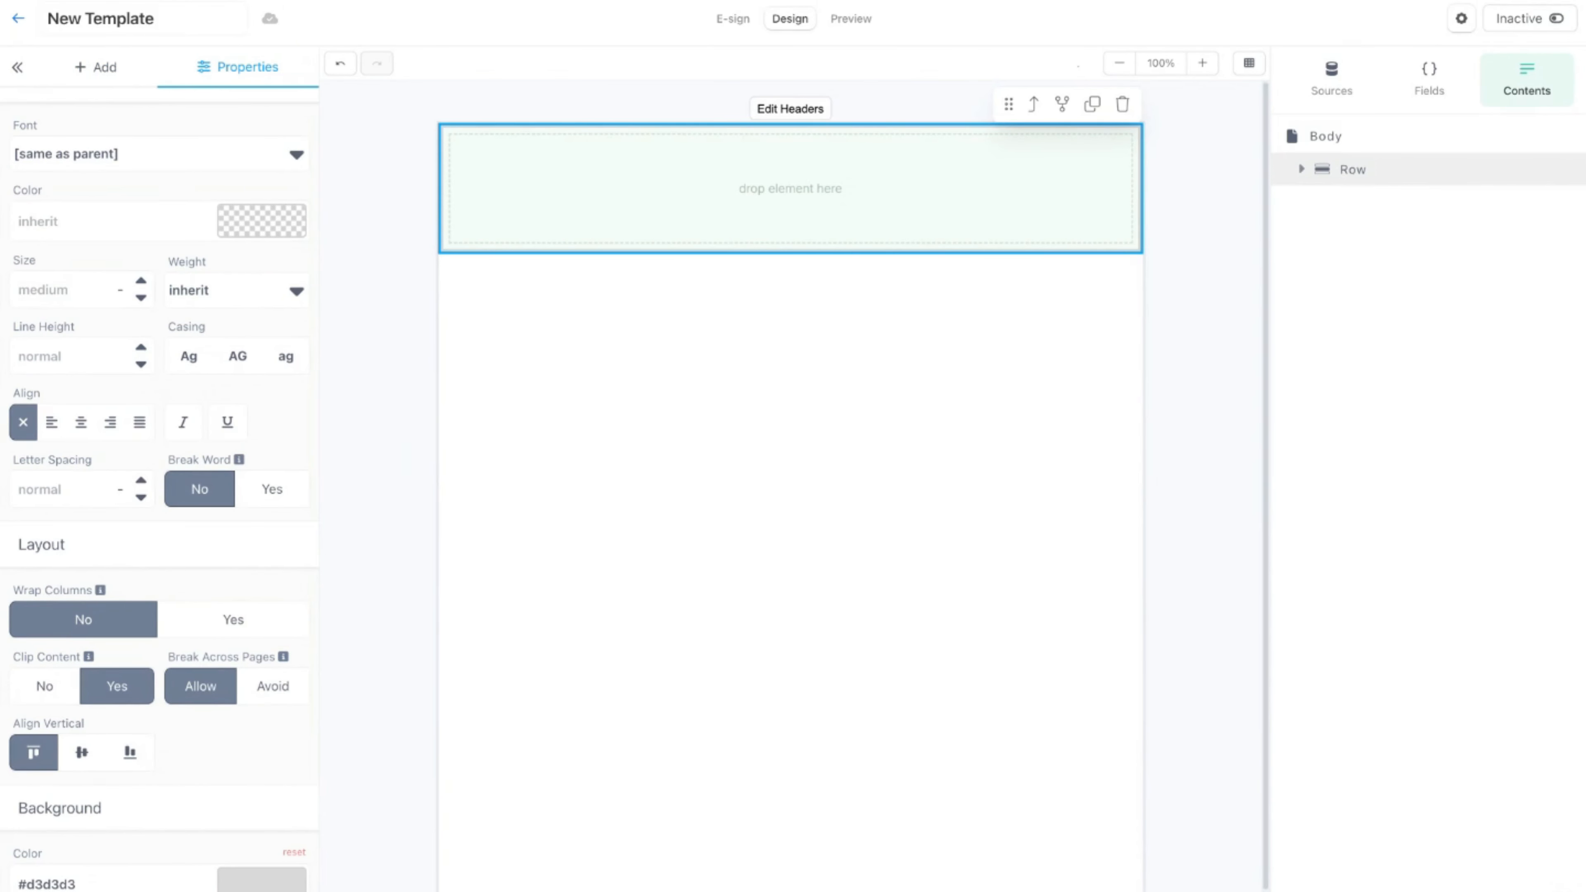
- Insert a second Row block inside the light grey row
left_click(82, 69)
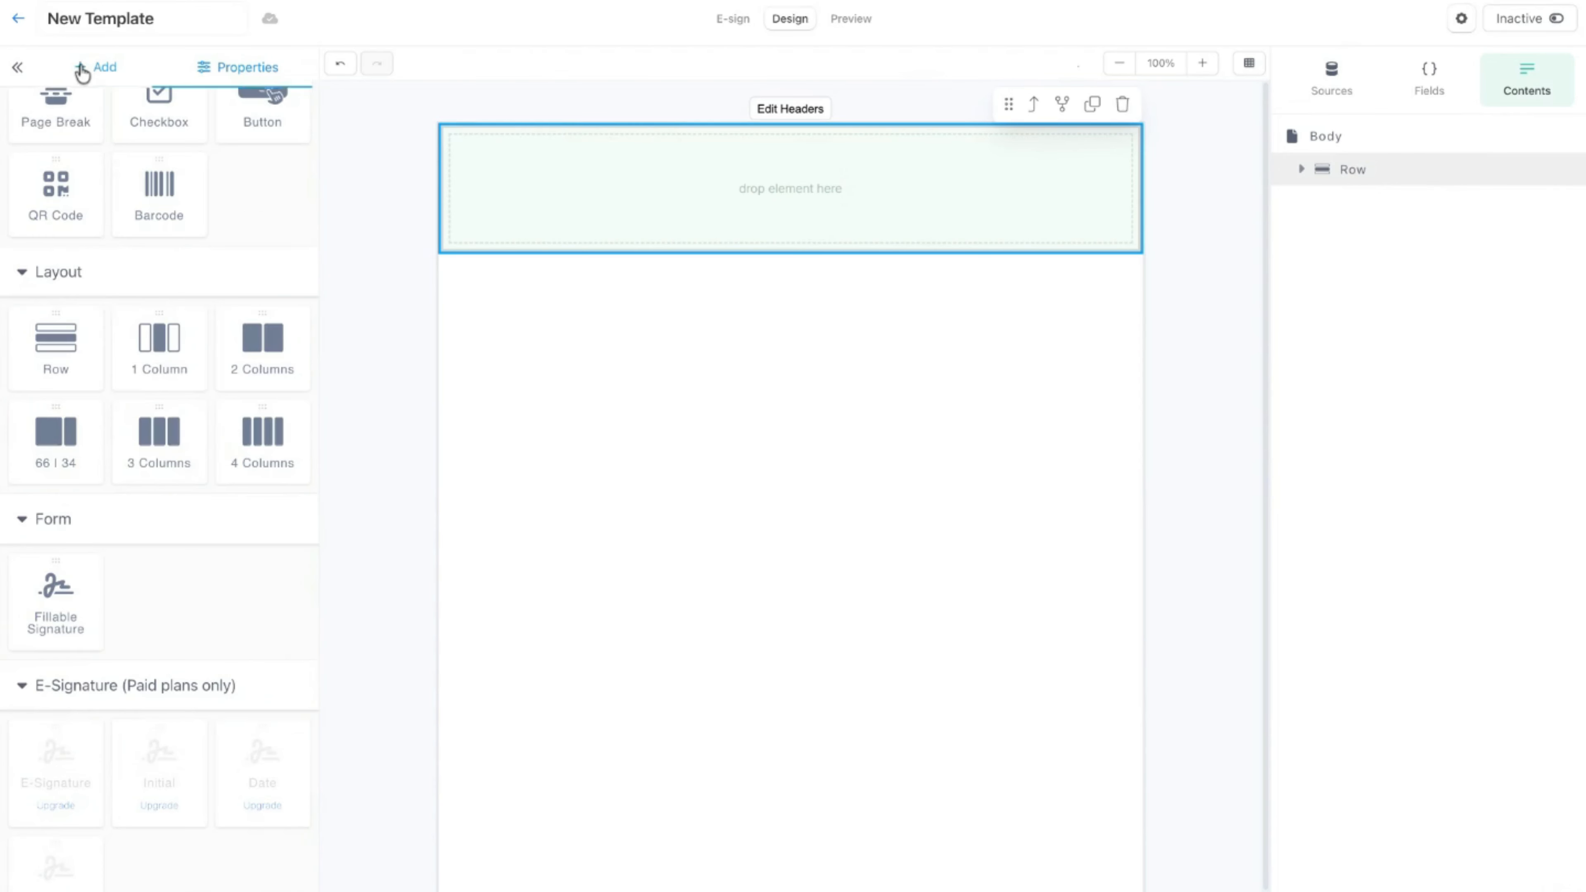
left_click_drag(182, 345, 185, 344)
scroll(197, 302, "up", 1)
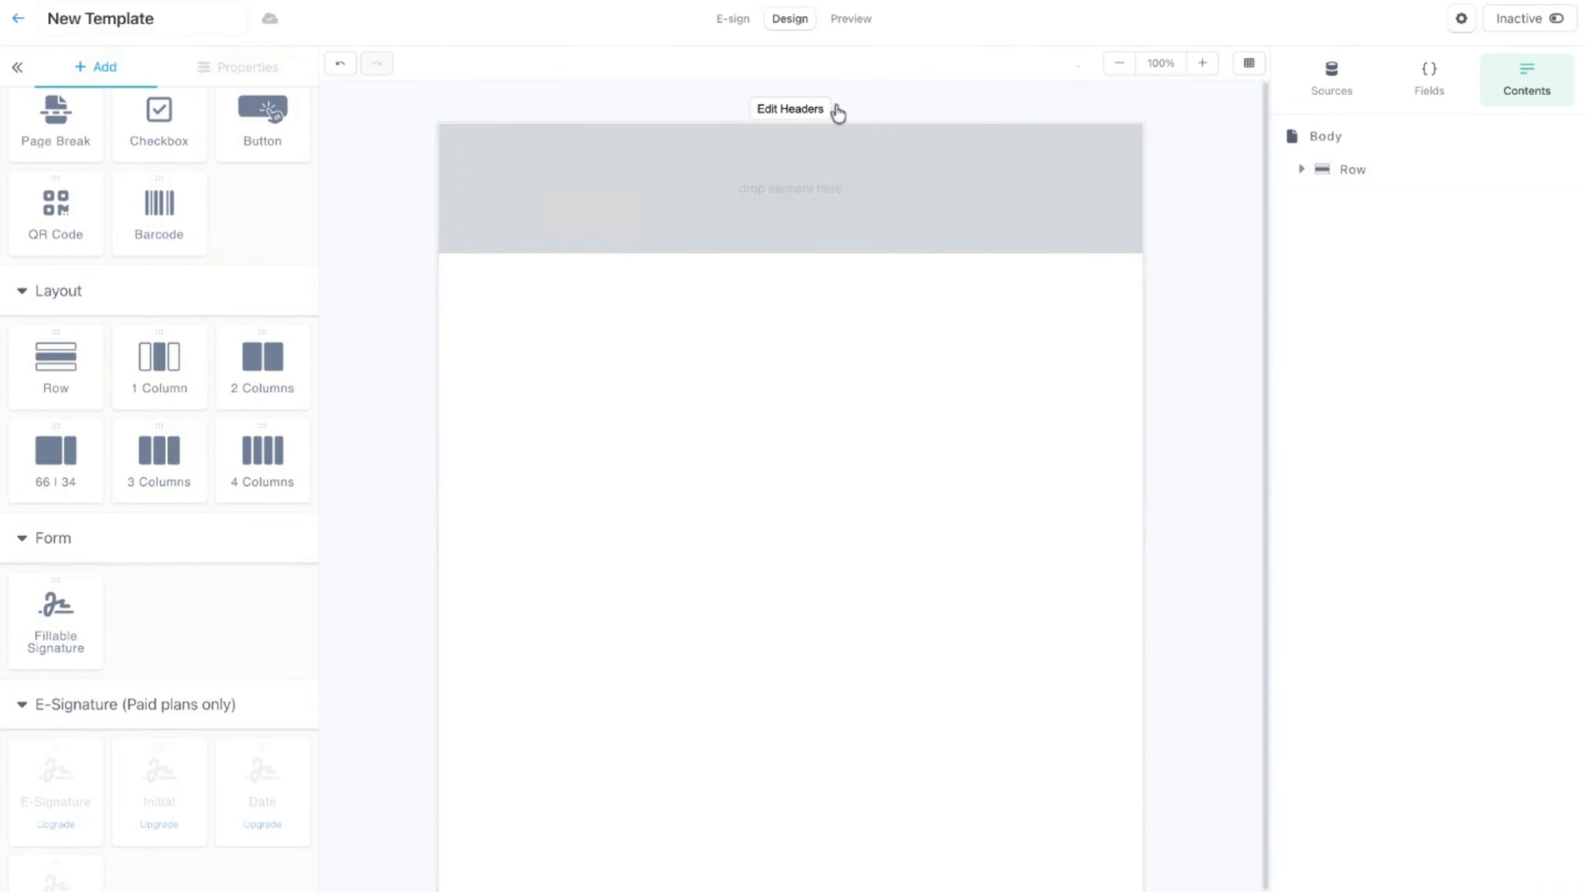
left_click_drag(57, 379, 58, 376)
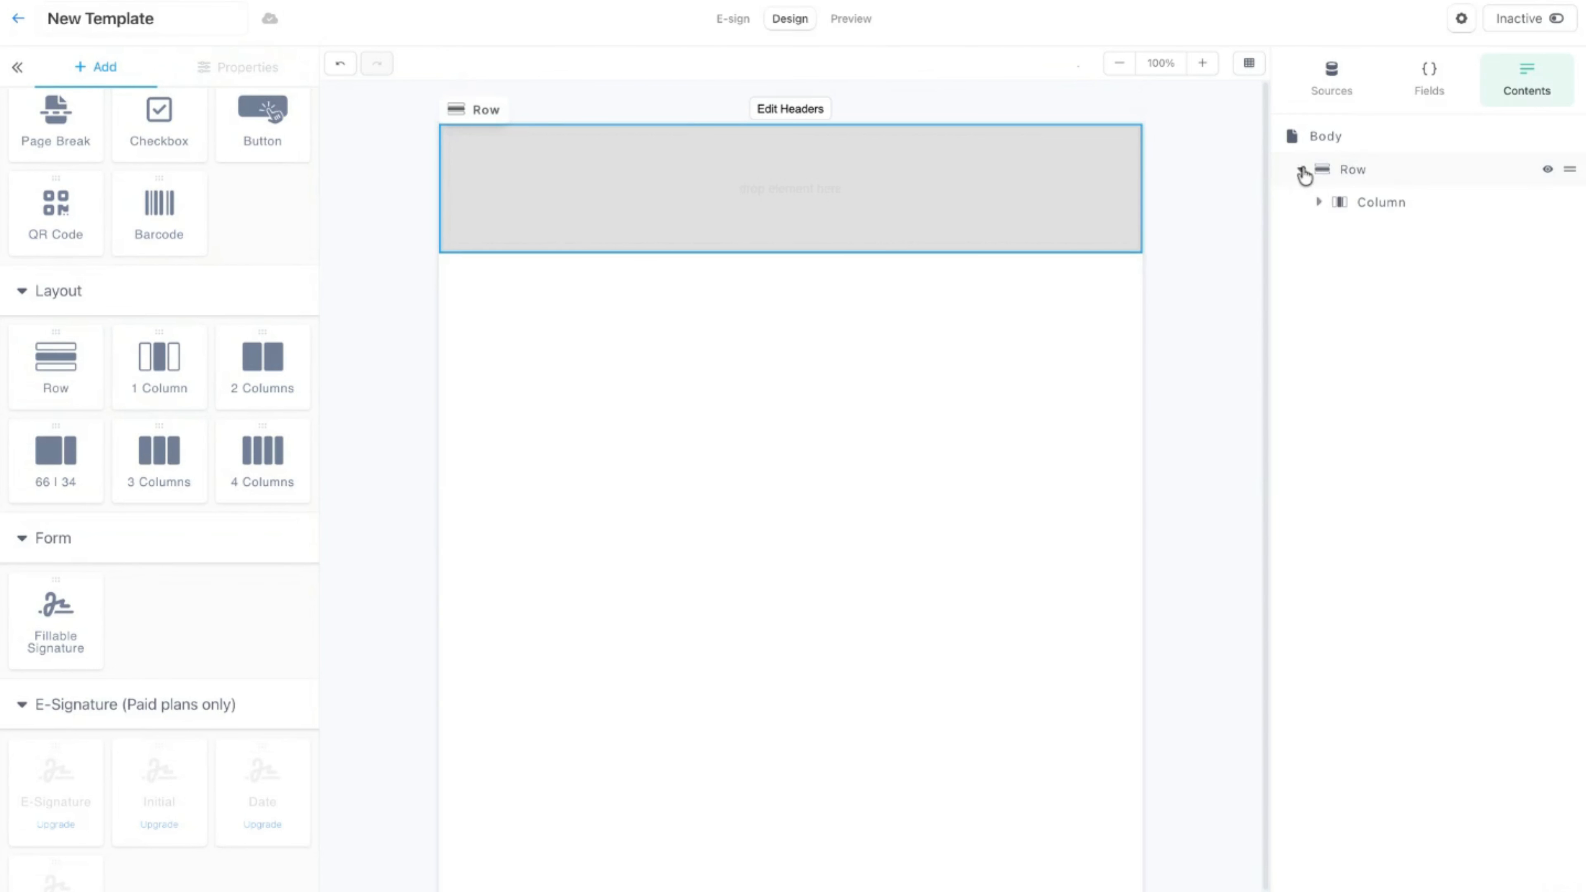
- Select the nested row in the contents tree and duplicate it five times within the grey row's column
left_click(1317, 202)
left_click(1395, 238)
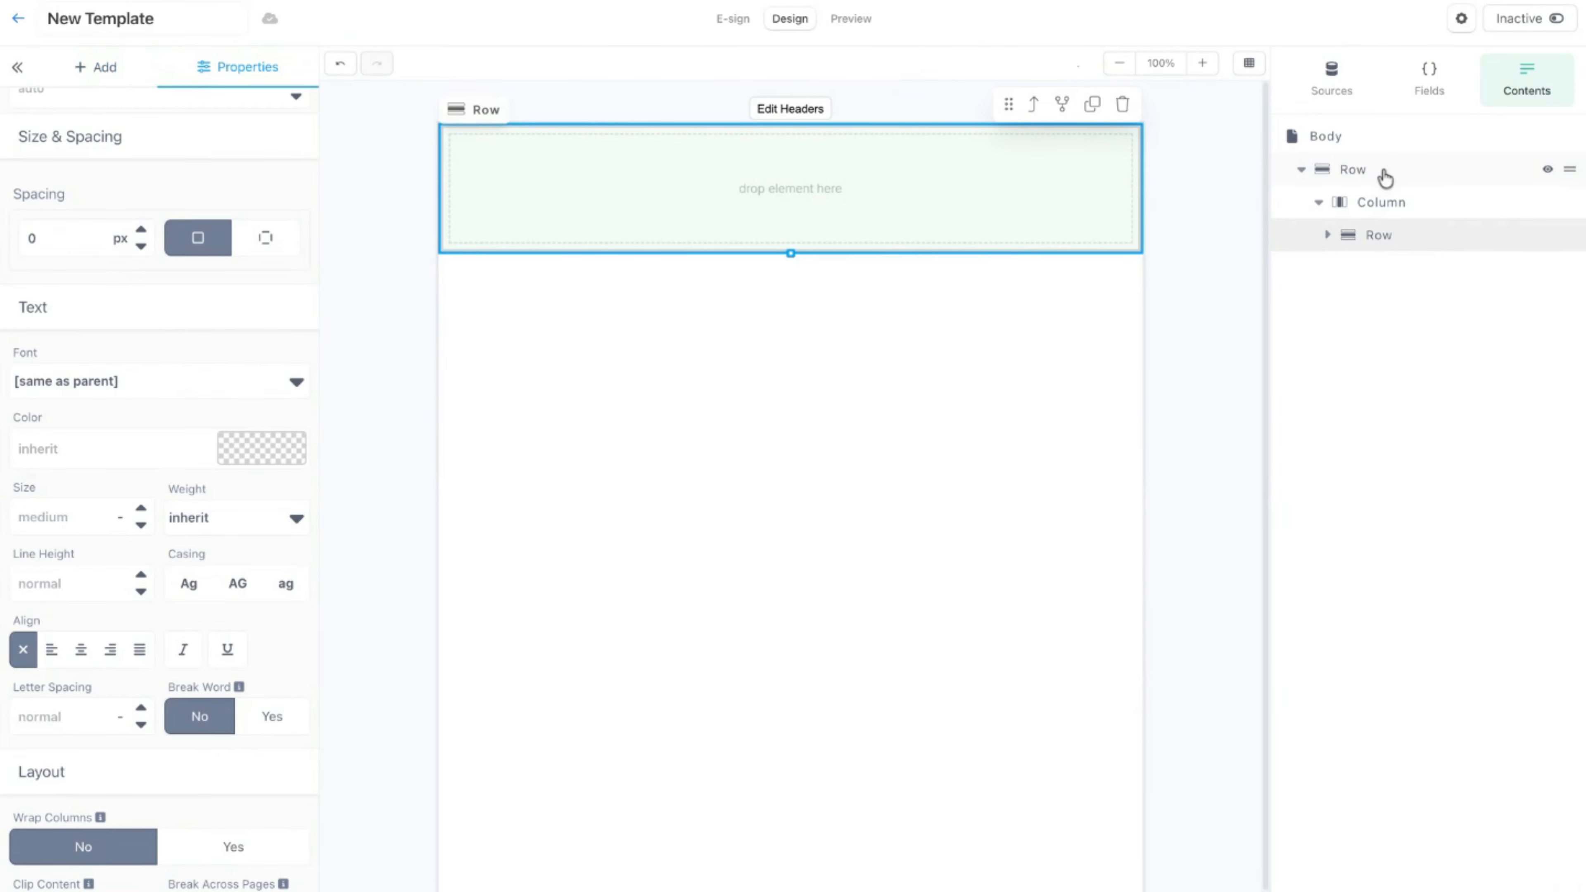
left_click(1092, 105)
left_click(1092, 105)
left_click(1092, 105)
left_click(1092, 105)
left_click(1092, 105)
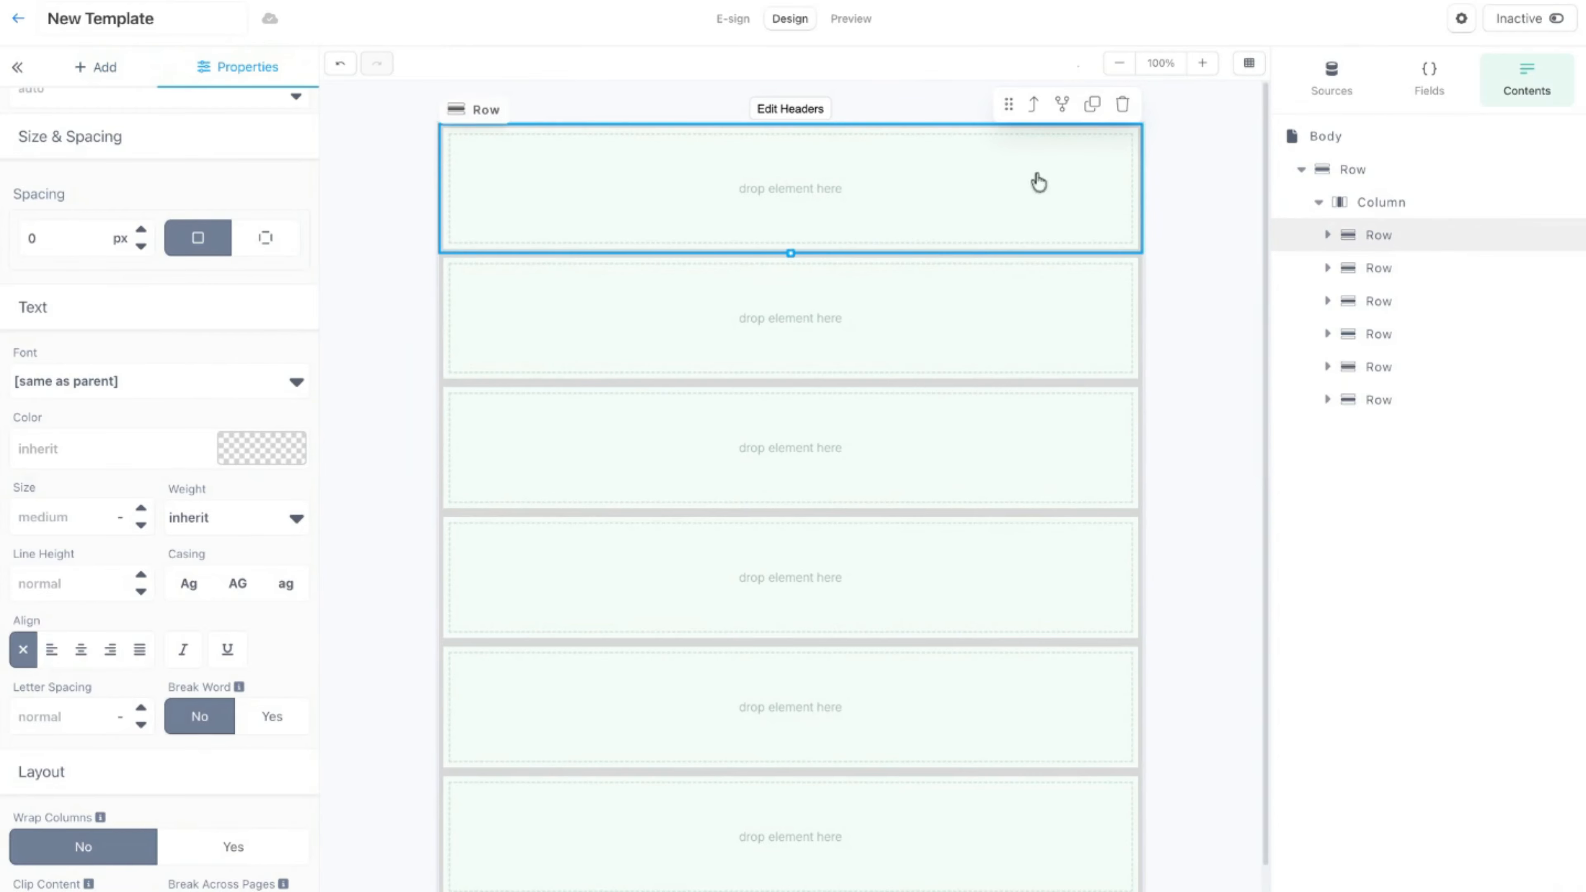
- Insert a Text block into the first nested row
left_click(122, 73)
scroll(246, 357, "up", 1)
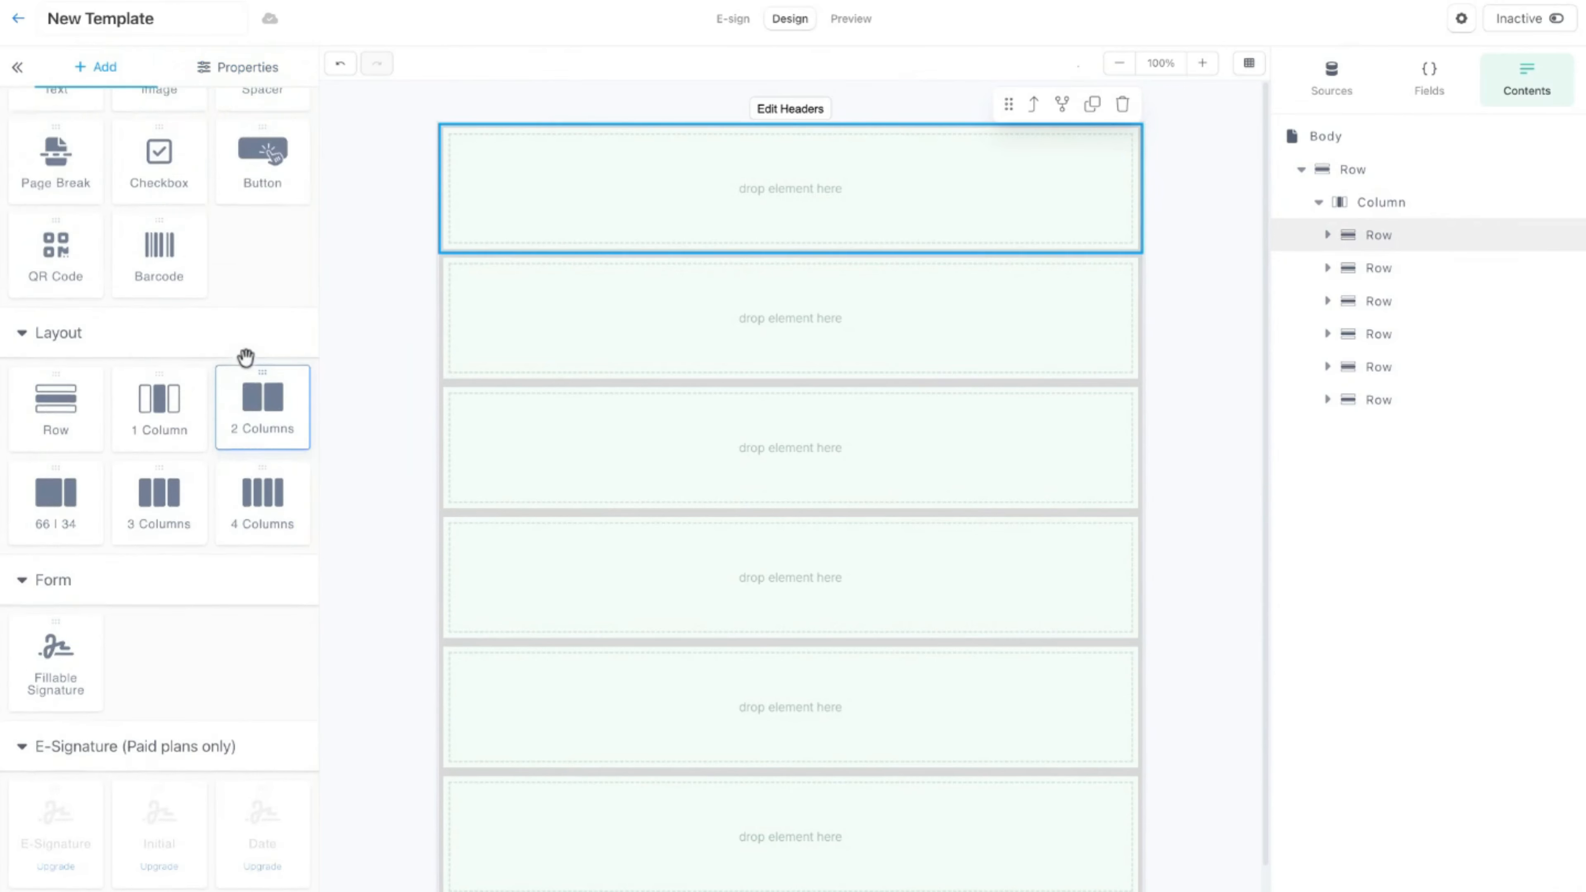
scroll(246, 357, "up", 3)
left_click(78, 220)
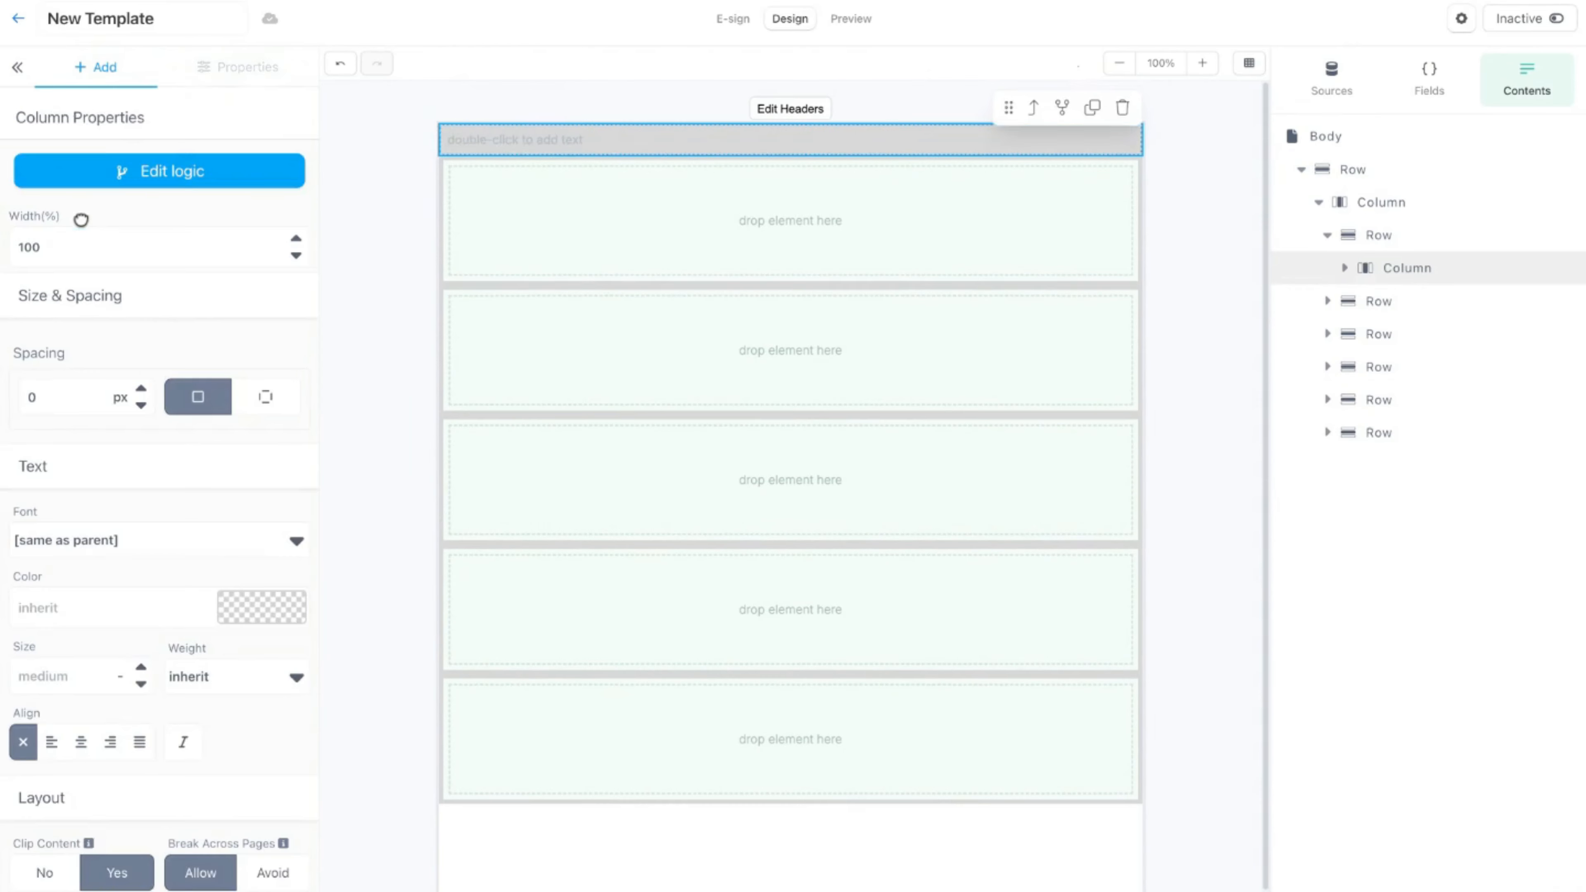
- Insert the 70726634.png image into the second nested row of the grey row
left_click(75, 67)
left_click(164, 184)
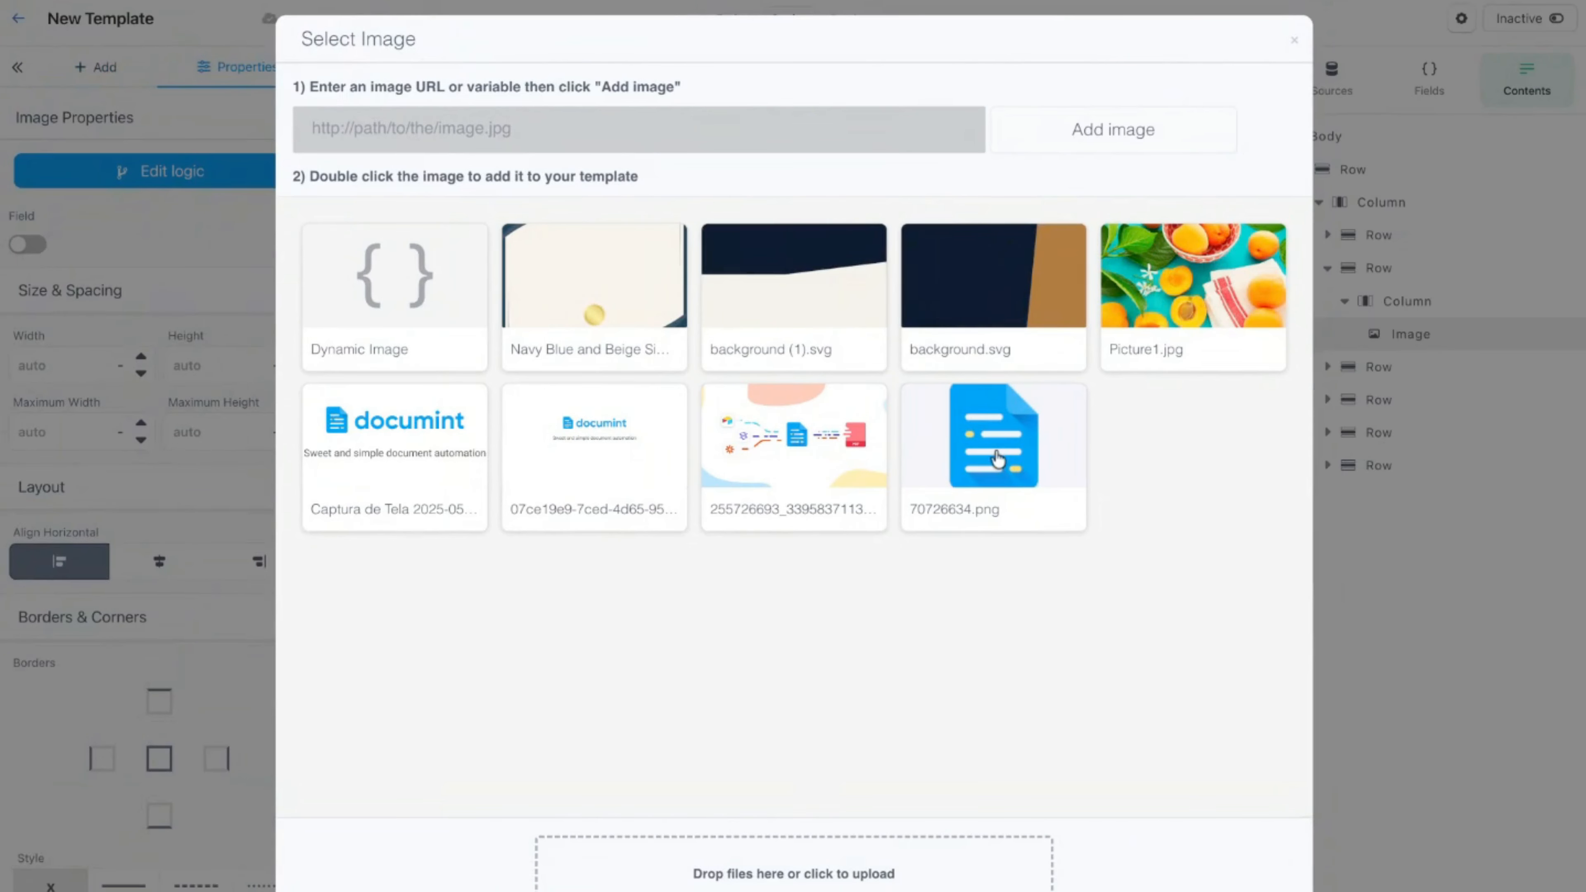
double_click(997, 460)
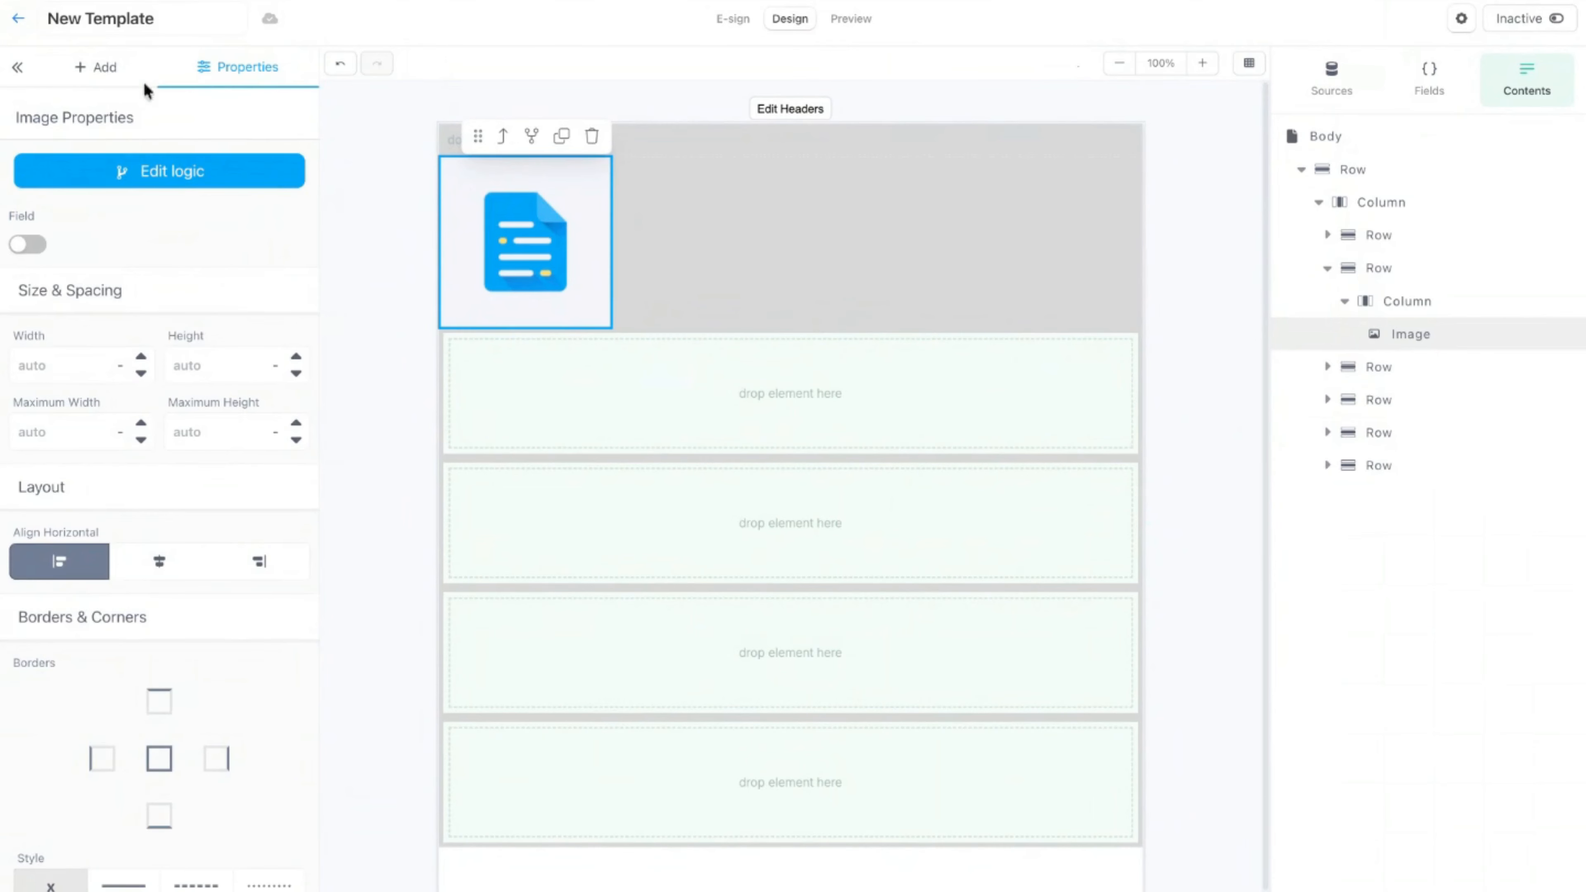
- Insert a Barcode block into the fourth nested row, and check the template in preview before returning to the design view
left_click(119, 73)
left_click_drag(159, 375, 843, 265)
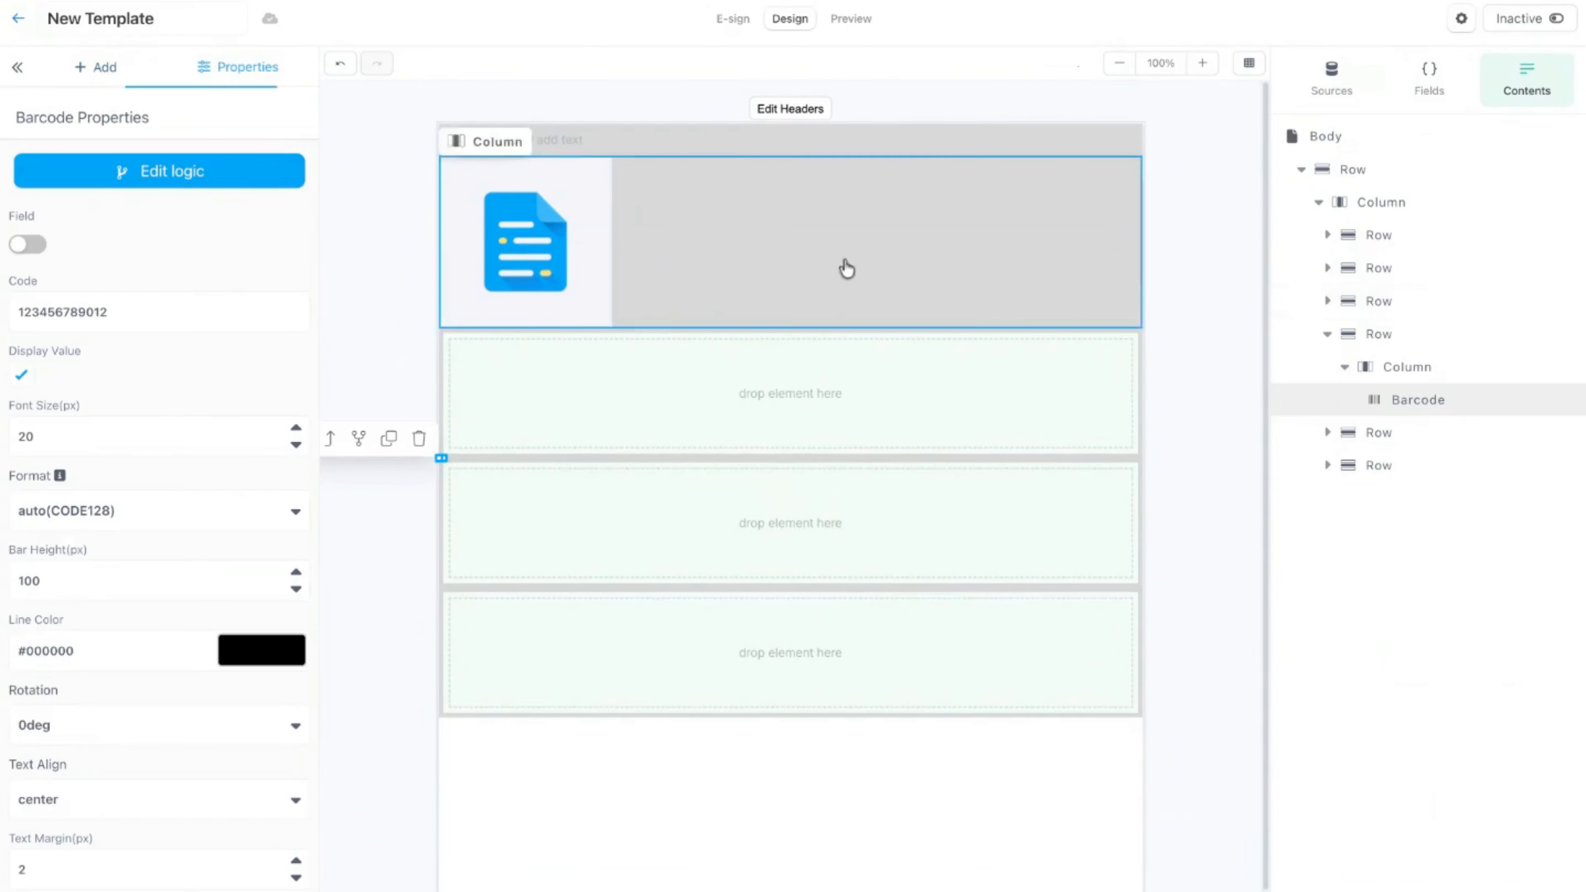
left_click(845, 22)
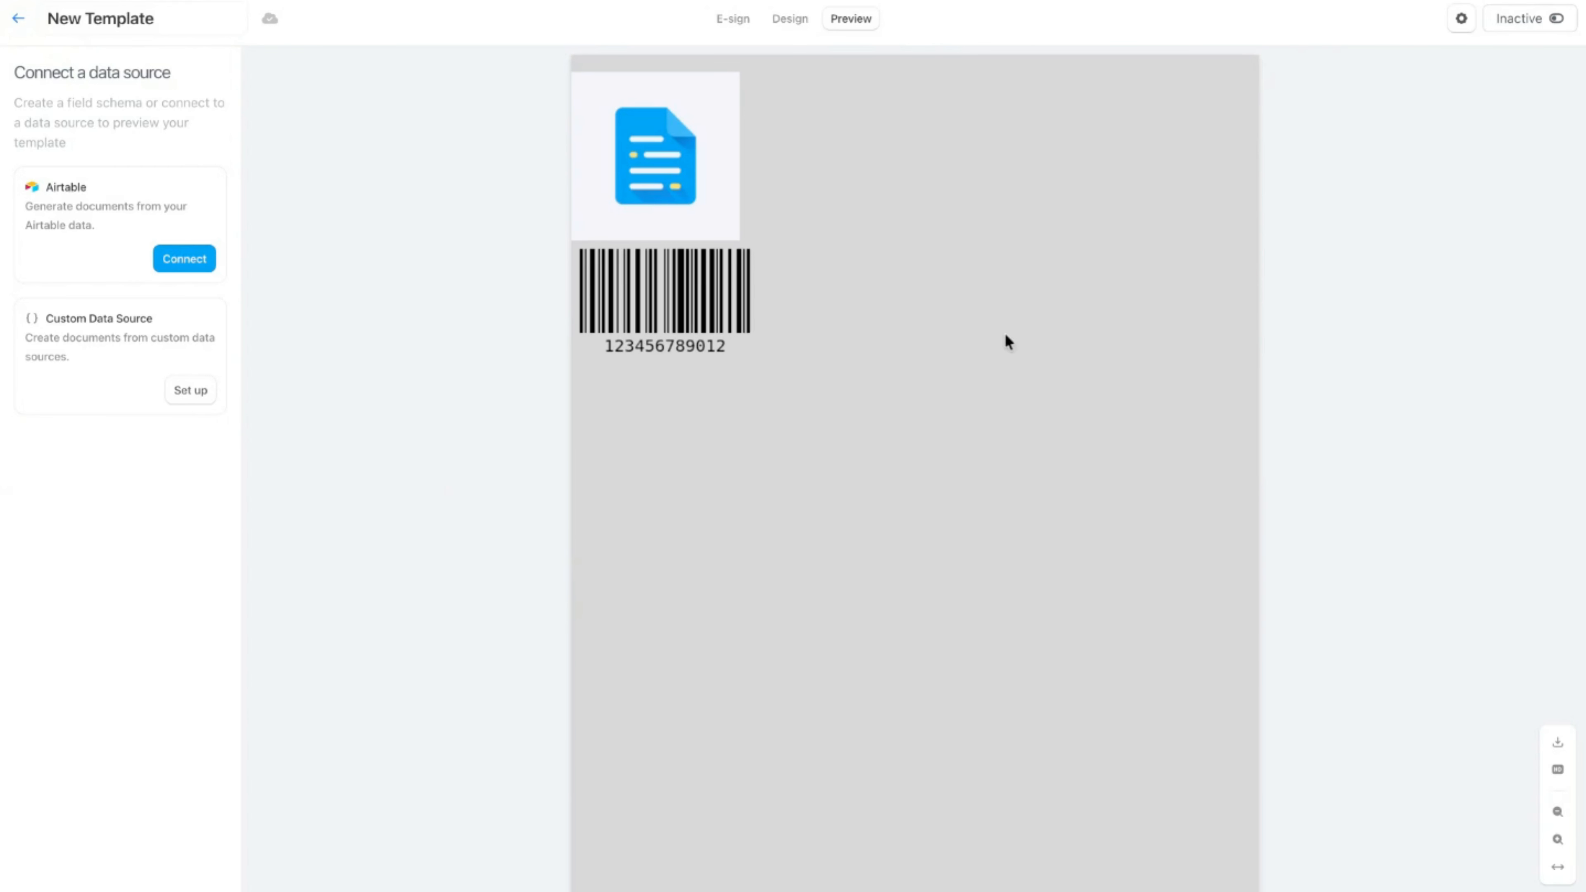
left_click(808, 25)
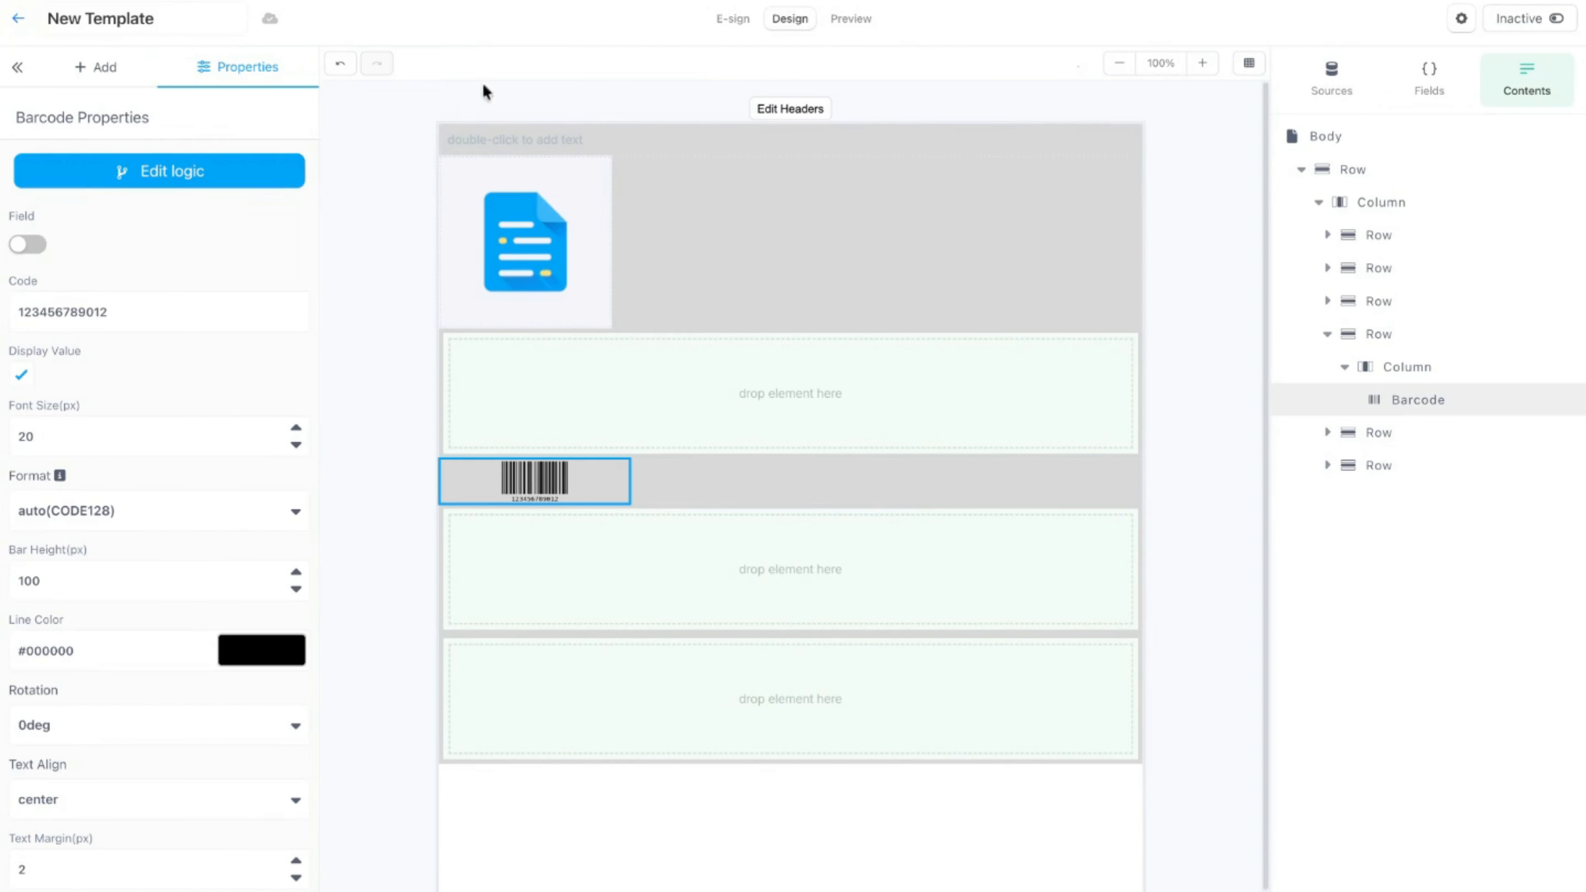
- Open the Purchase Order AT Connection template and look over its page layout from header to notes
left_click(17, 22)
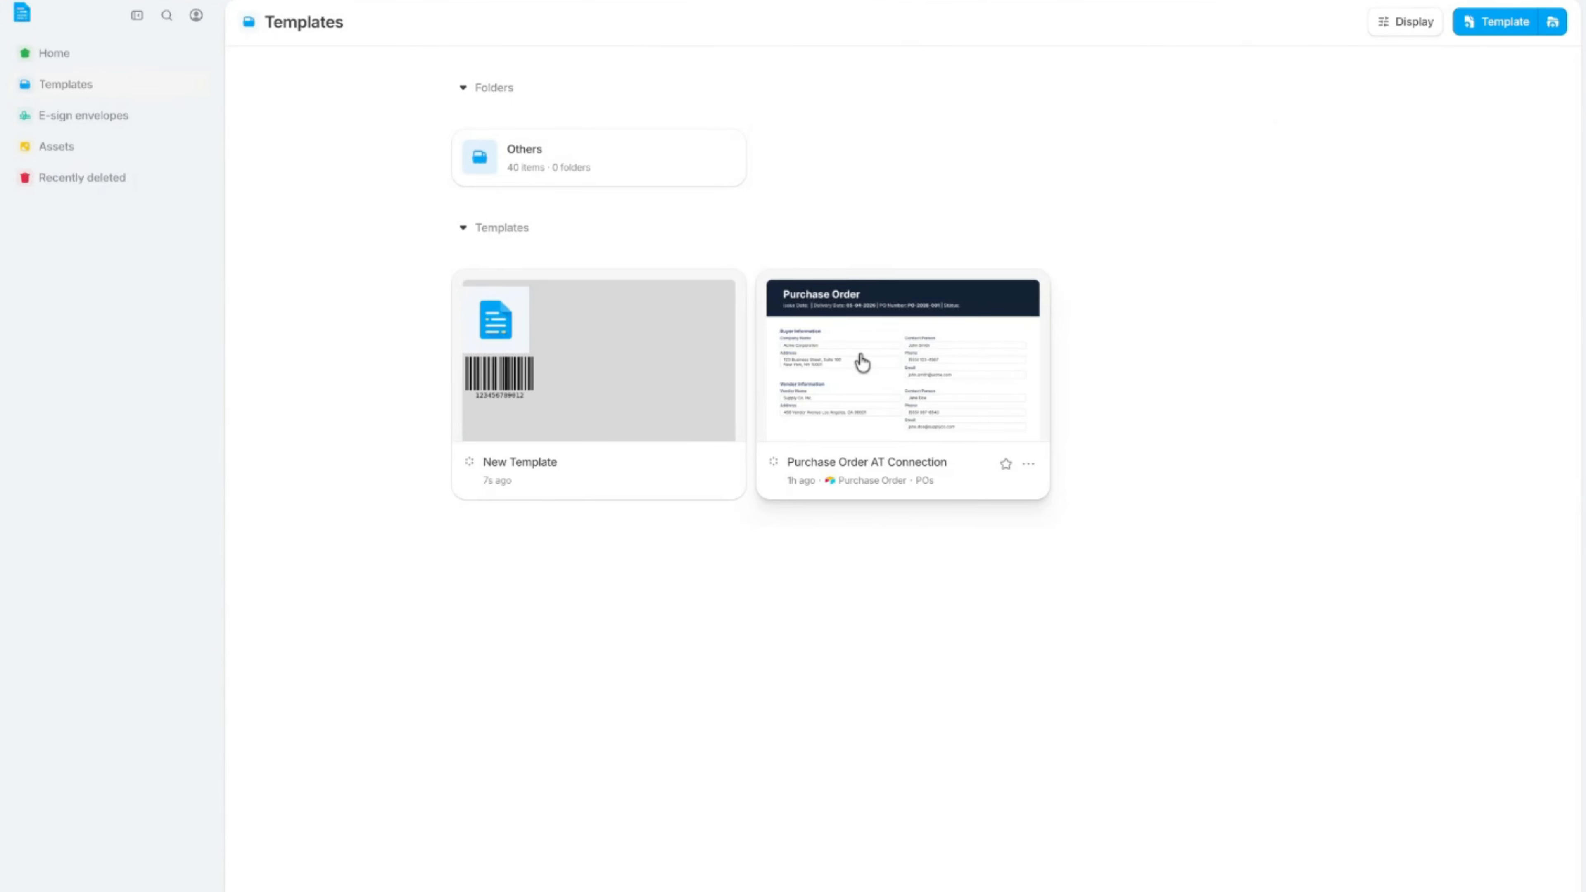
left_click(862, 362)
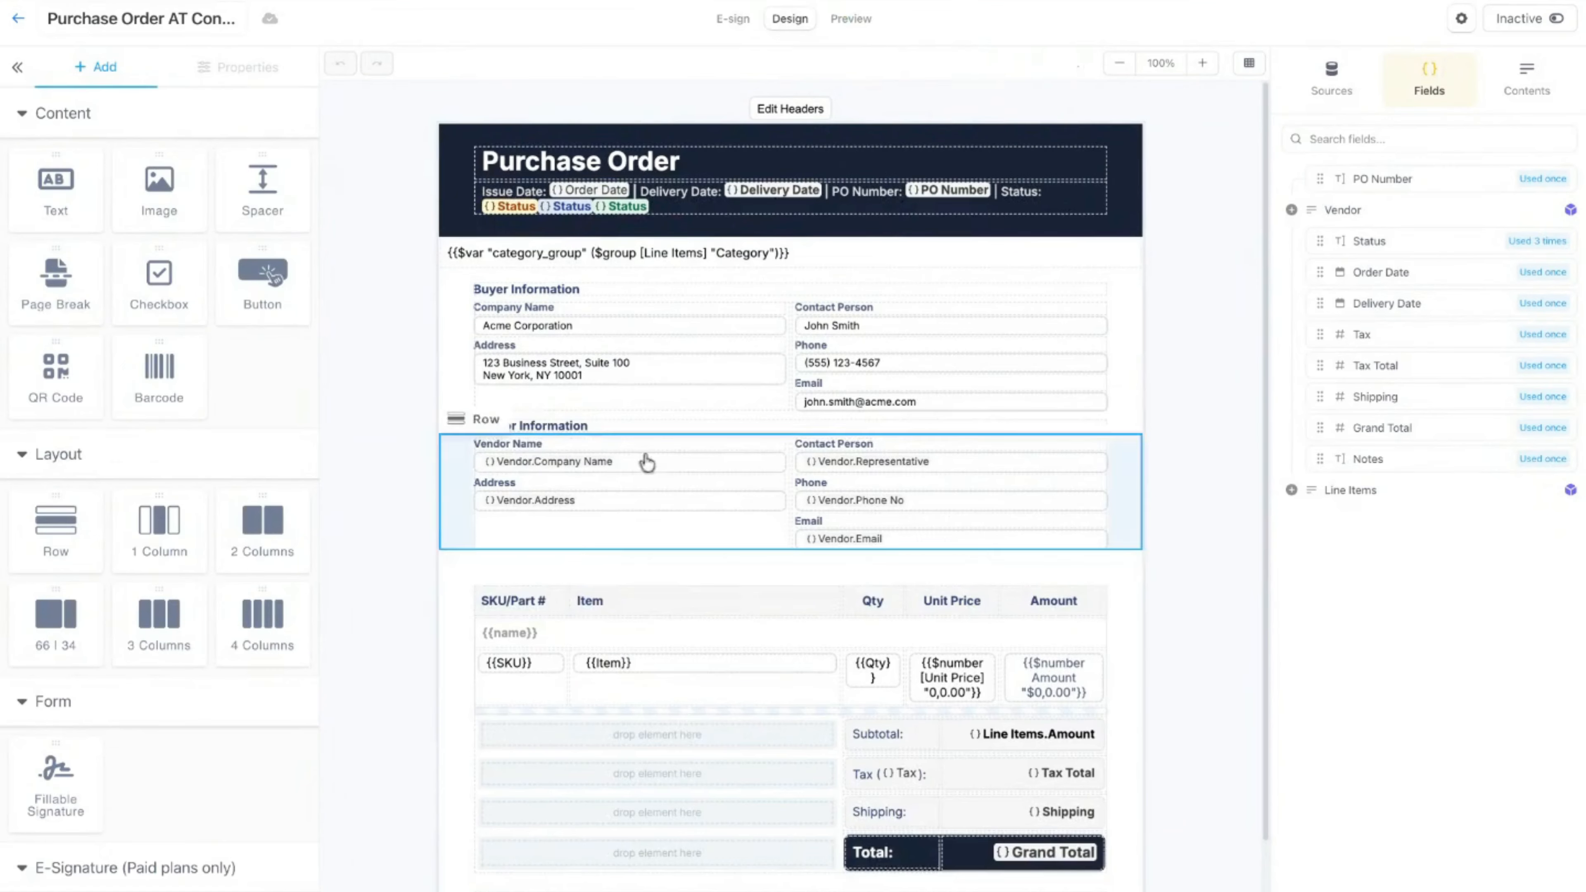
scroll(630, 630, "down", 1)
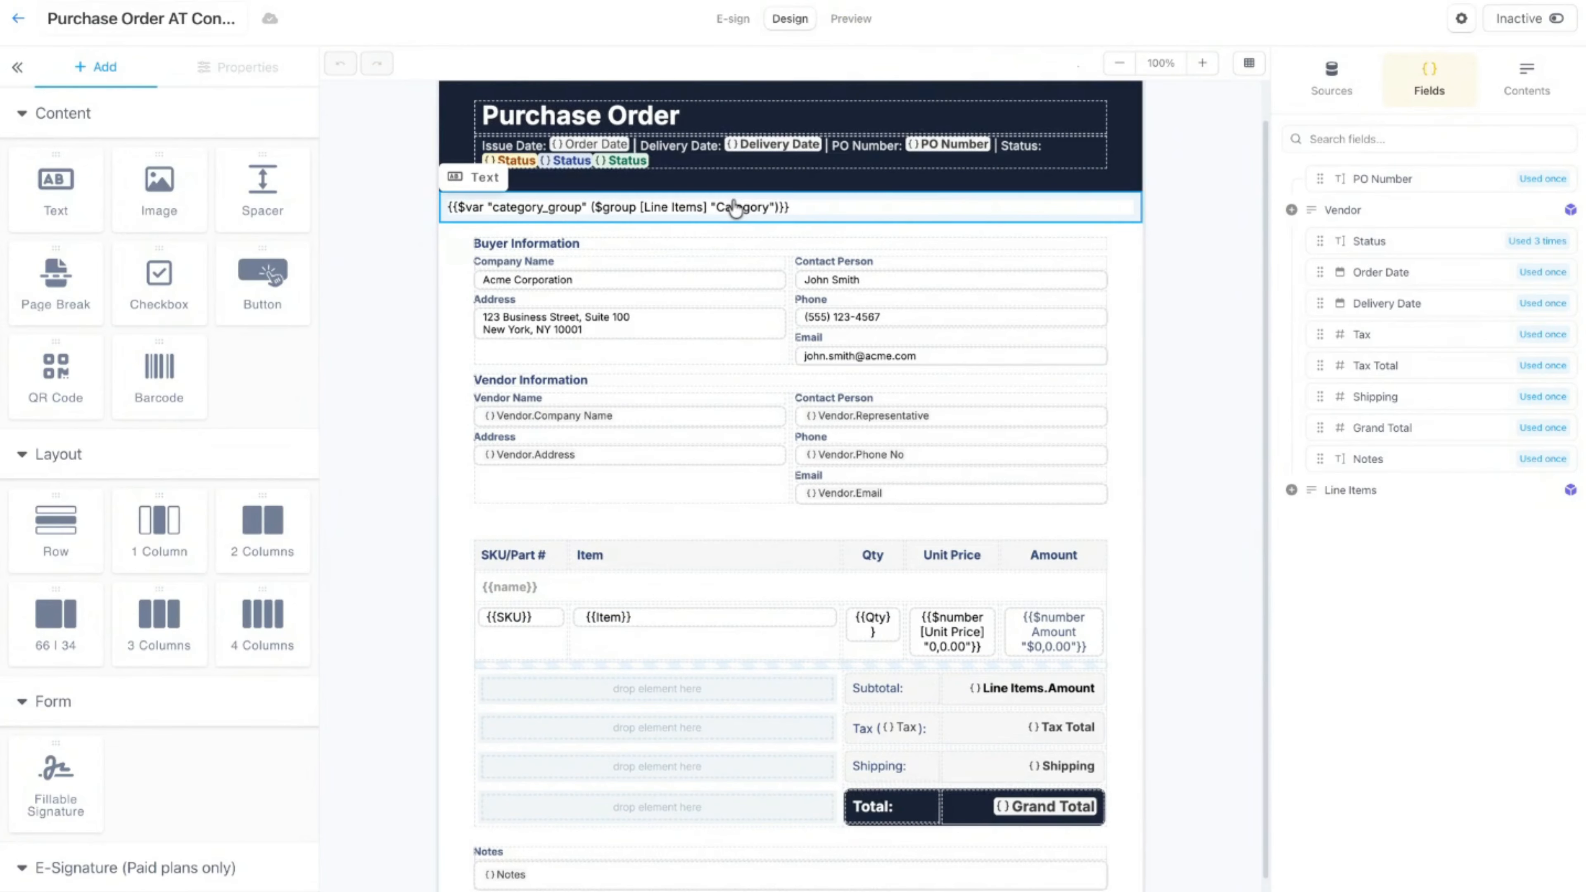
scroll(736, 208, "down", 4)
scroll(731, 278, "up", 5)
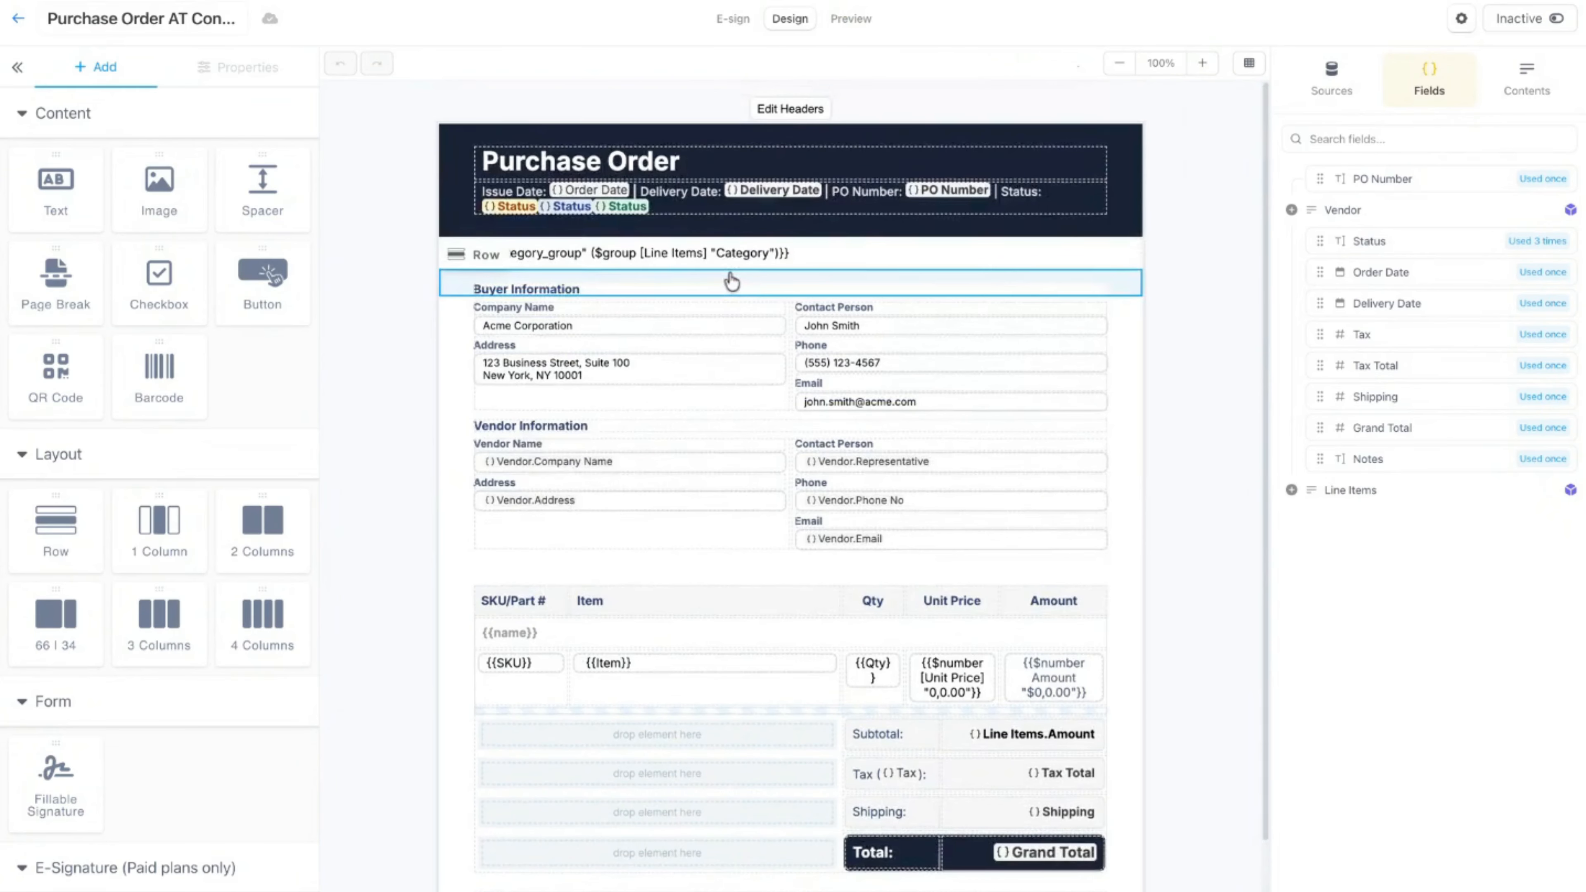
scroll(730, 279, "down", 4)
- Examine the group around the {{name}} text by expanding its column and Items row in the contents tree
left_click(715, 458)
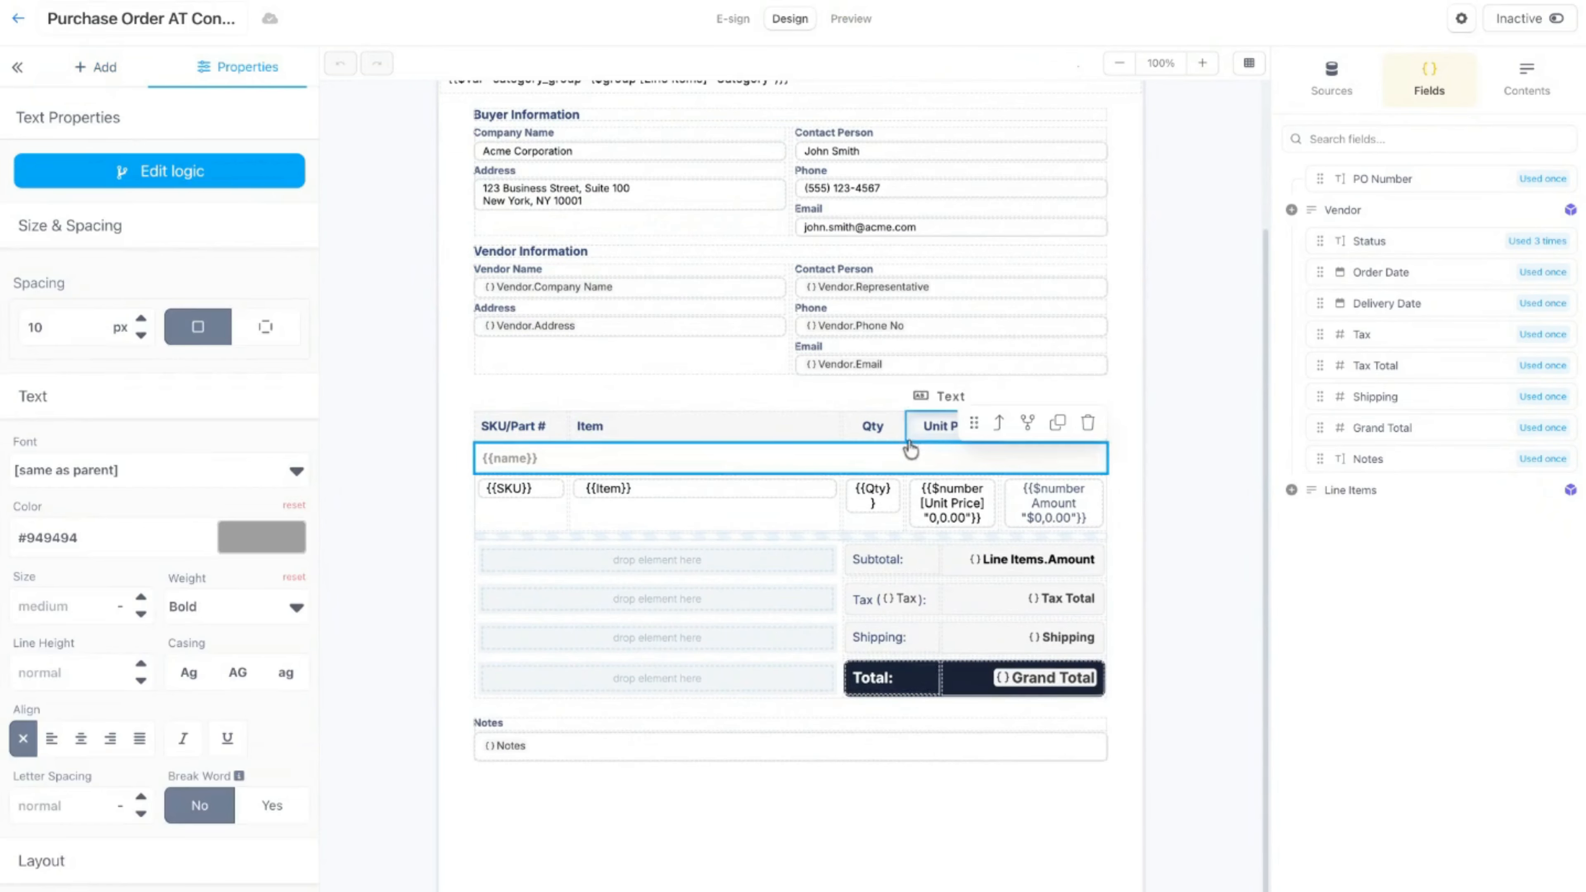
left_click(1000, 423)
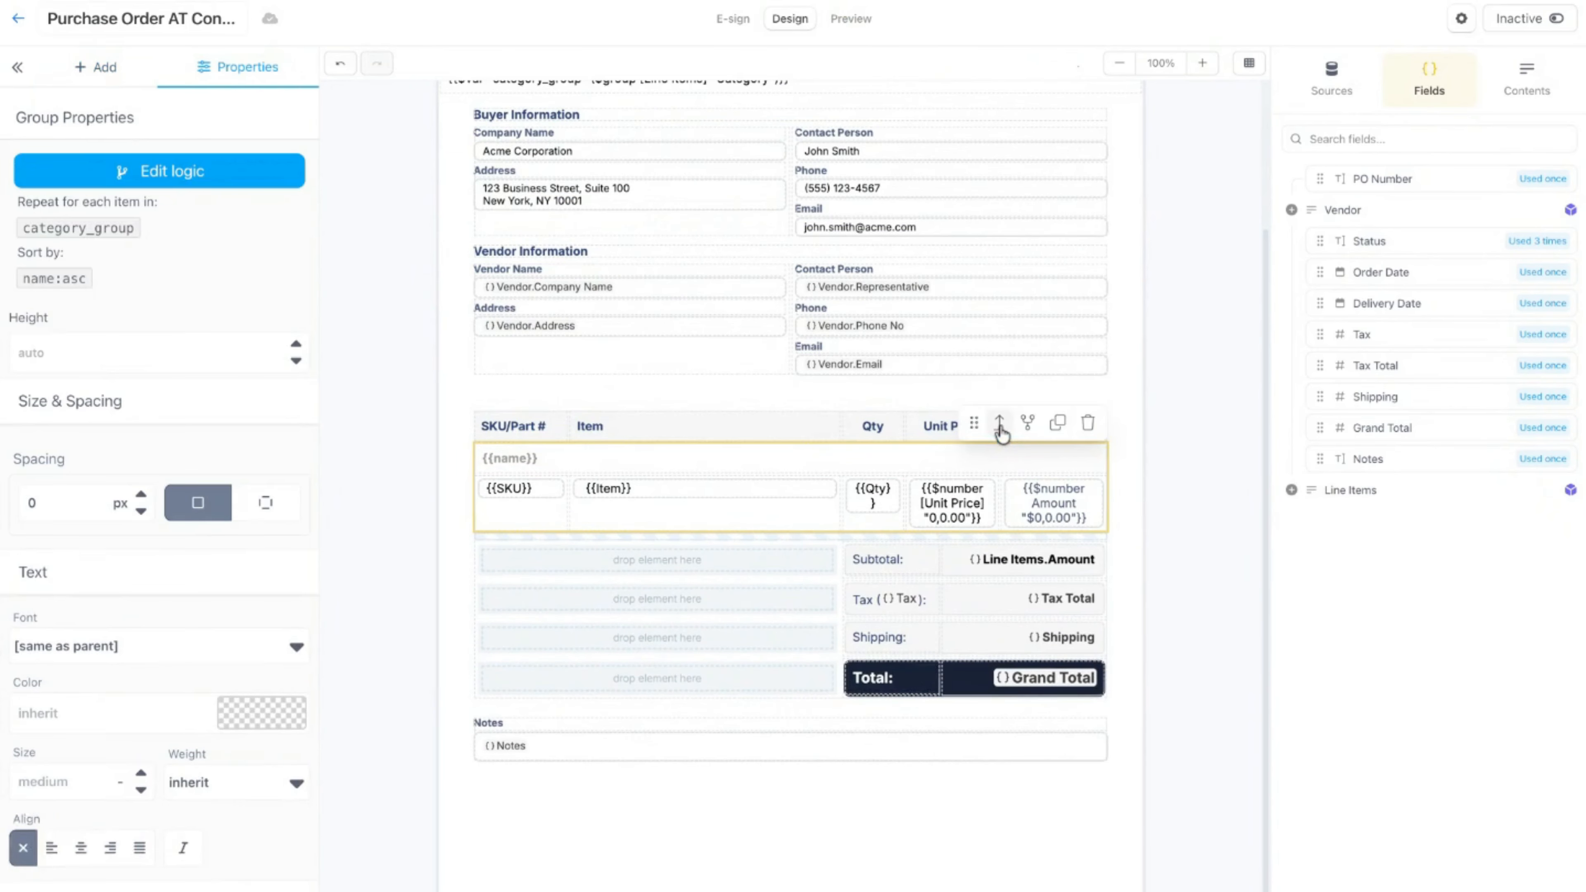
left_click(1500, 97)
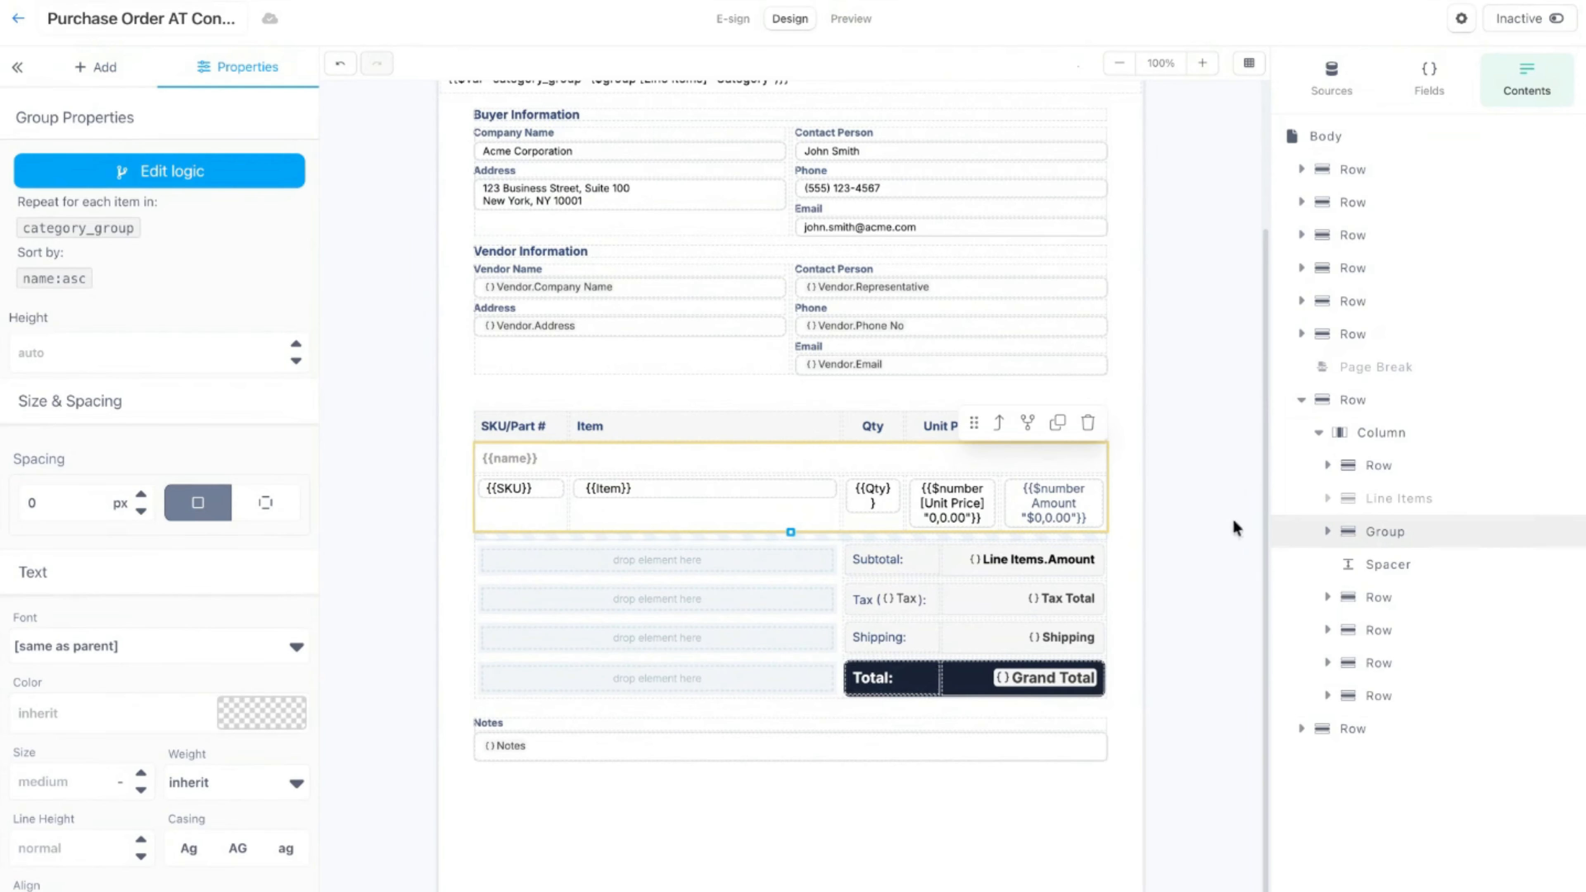
left_click(1327, 531)
left_click(1347, 565)
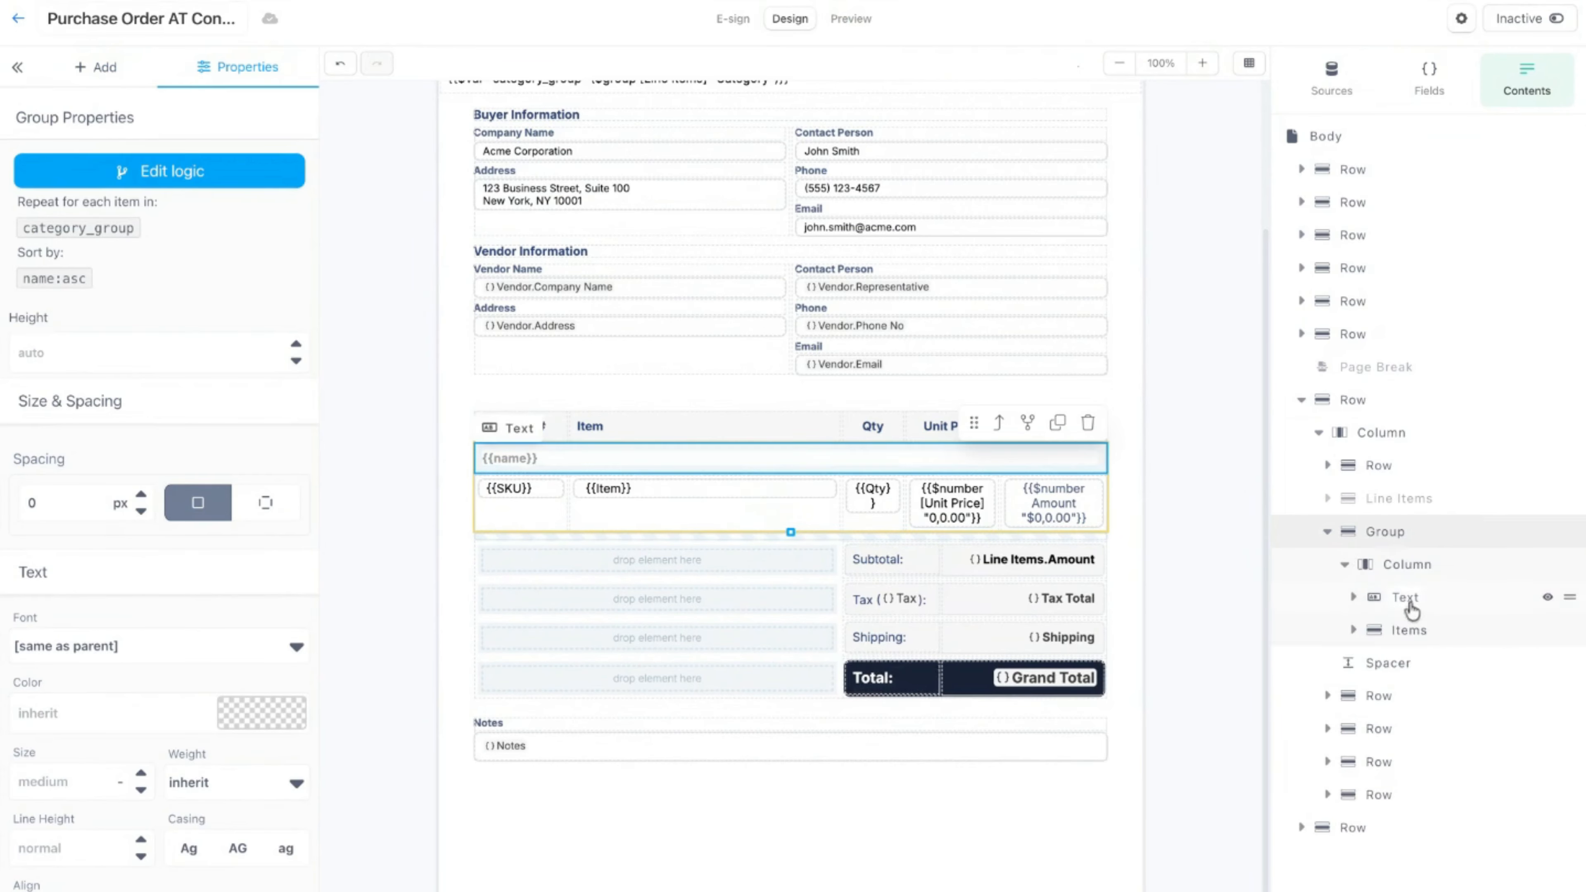
left_click(1450, 632)
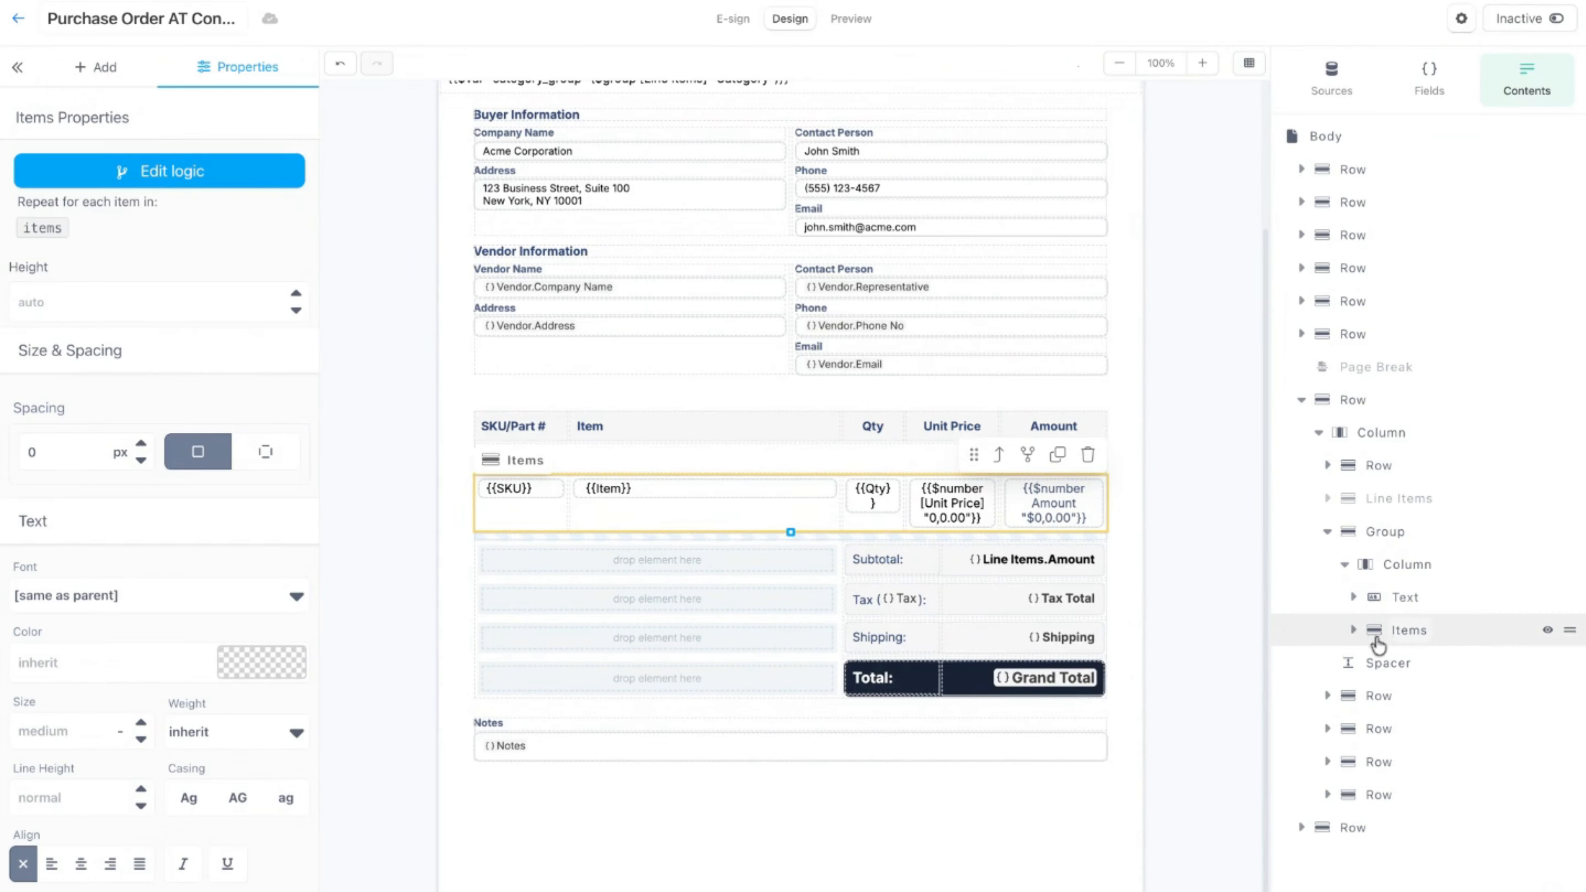
left_click(1354, 631)
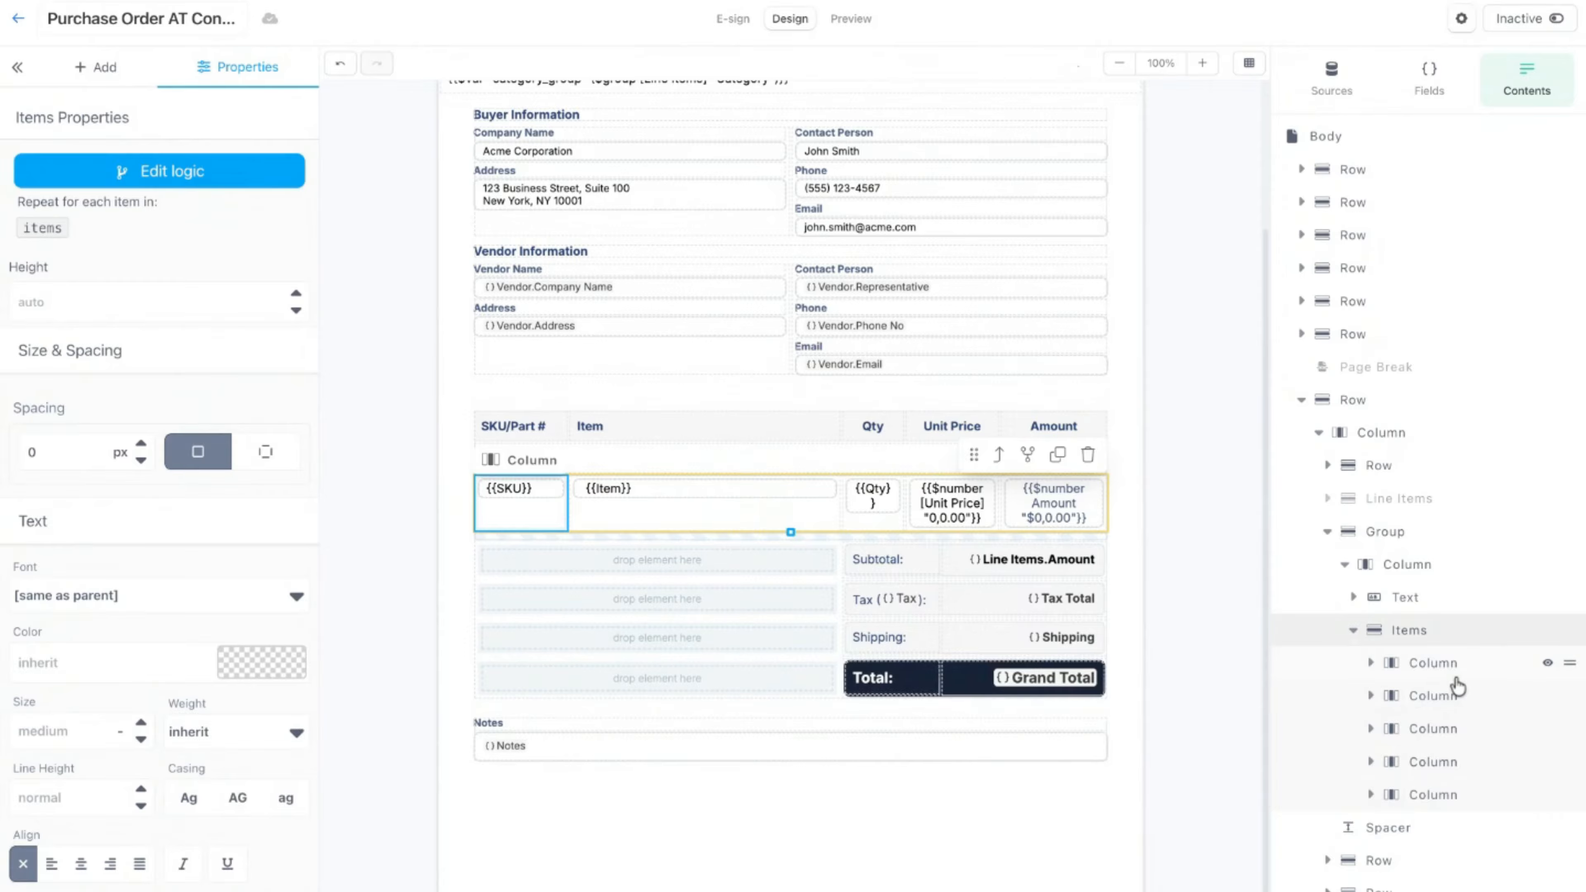
- Reopen New Template and delete the full-page grey row with all its nested content
left_click(22, 22)
left_click(632, 316)
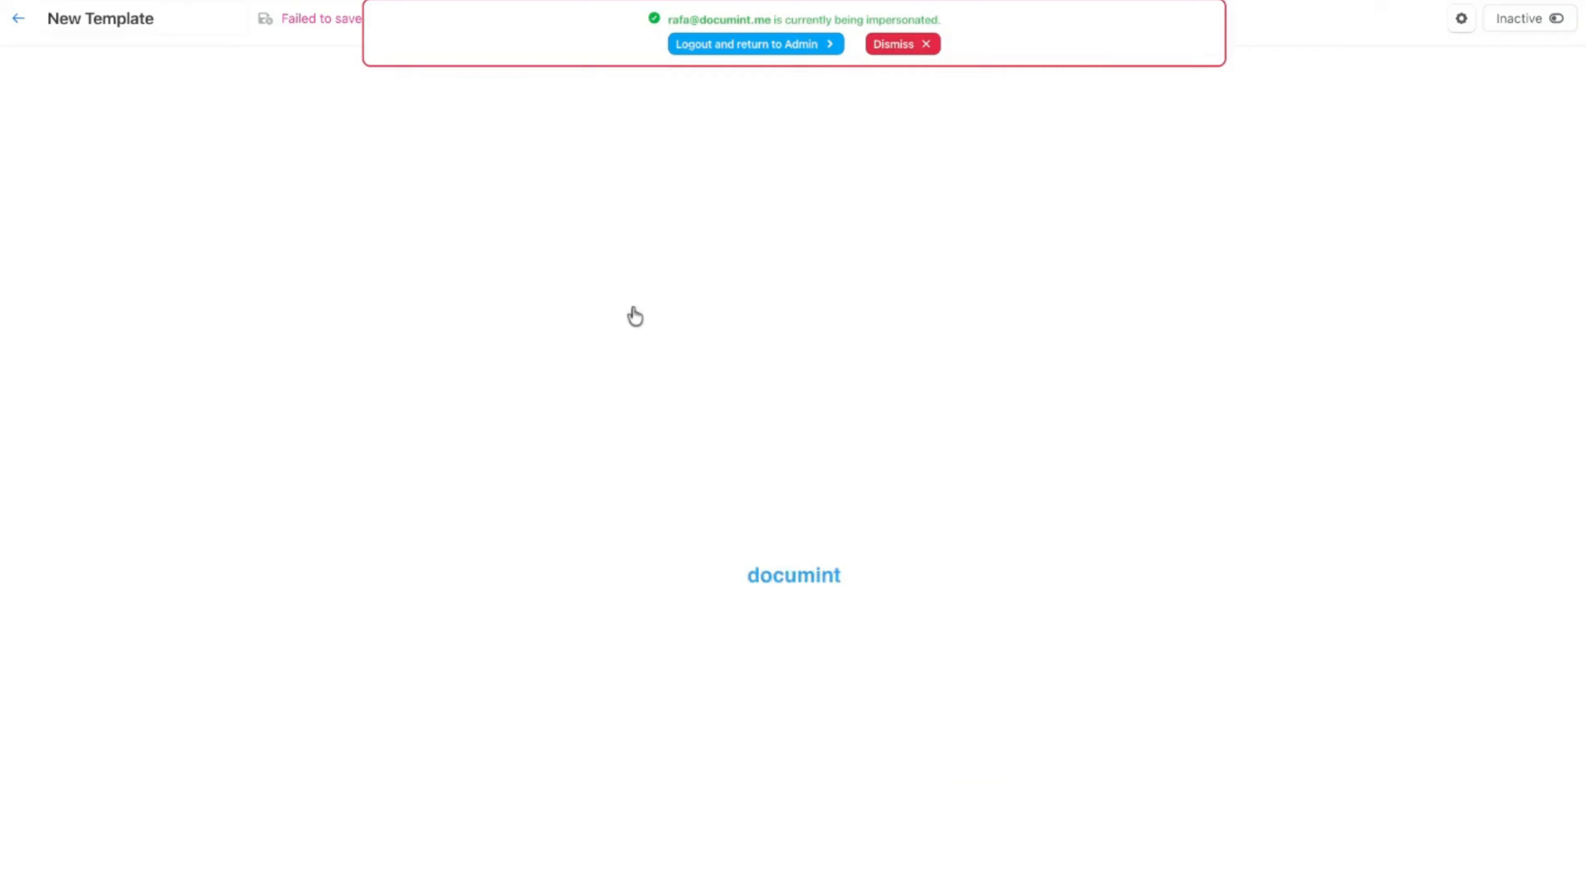
left_click(973, 869)
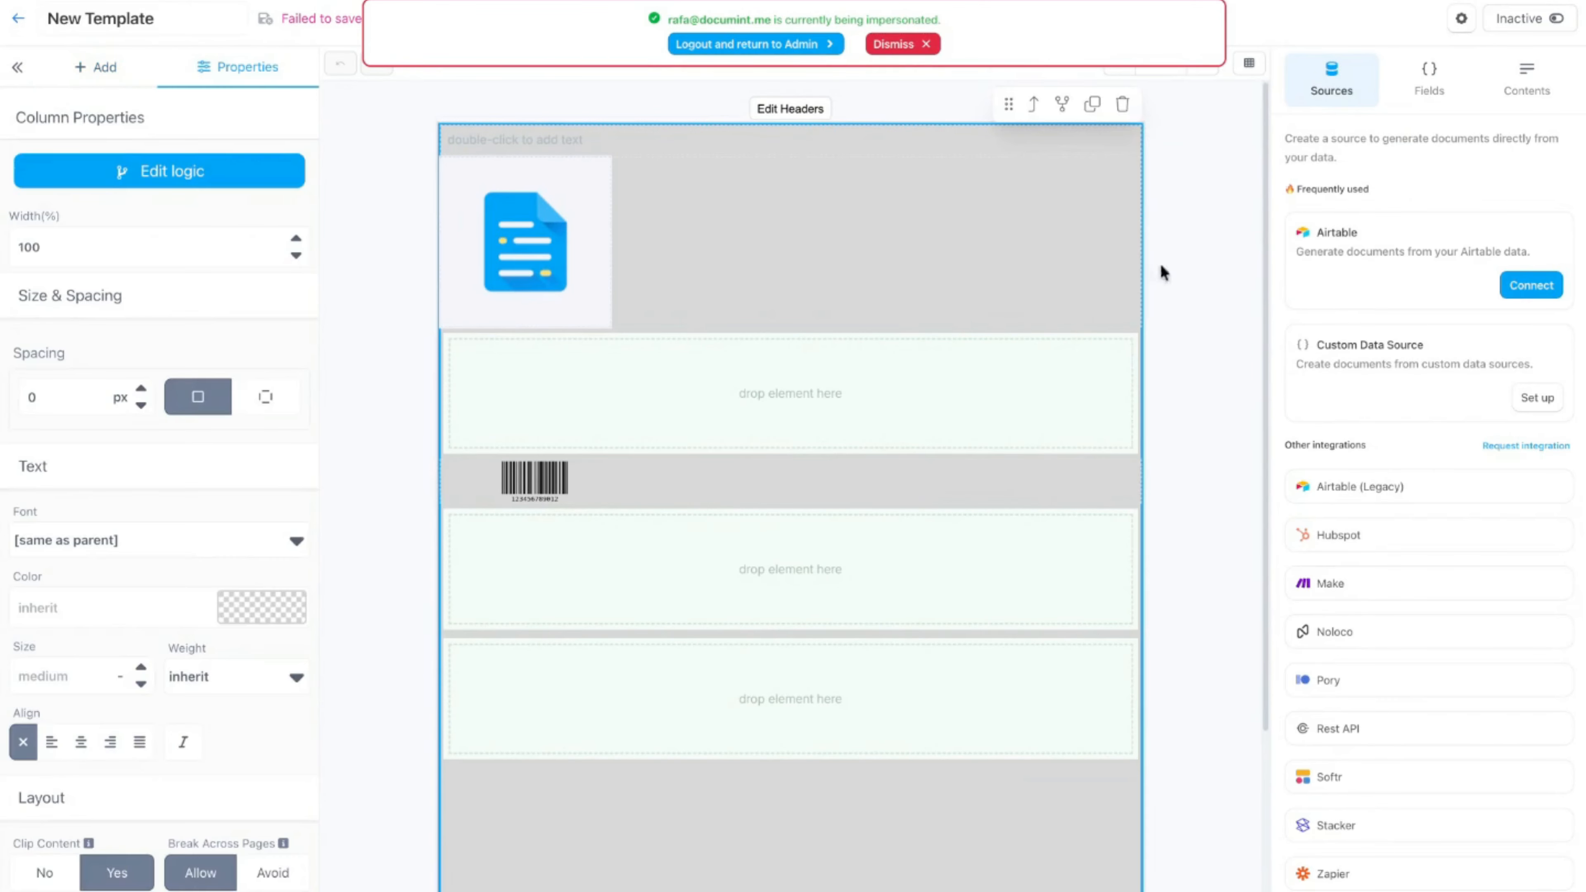
left_click(1123, 104)
left_click(1084, 213)
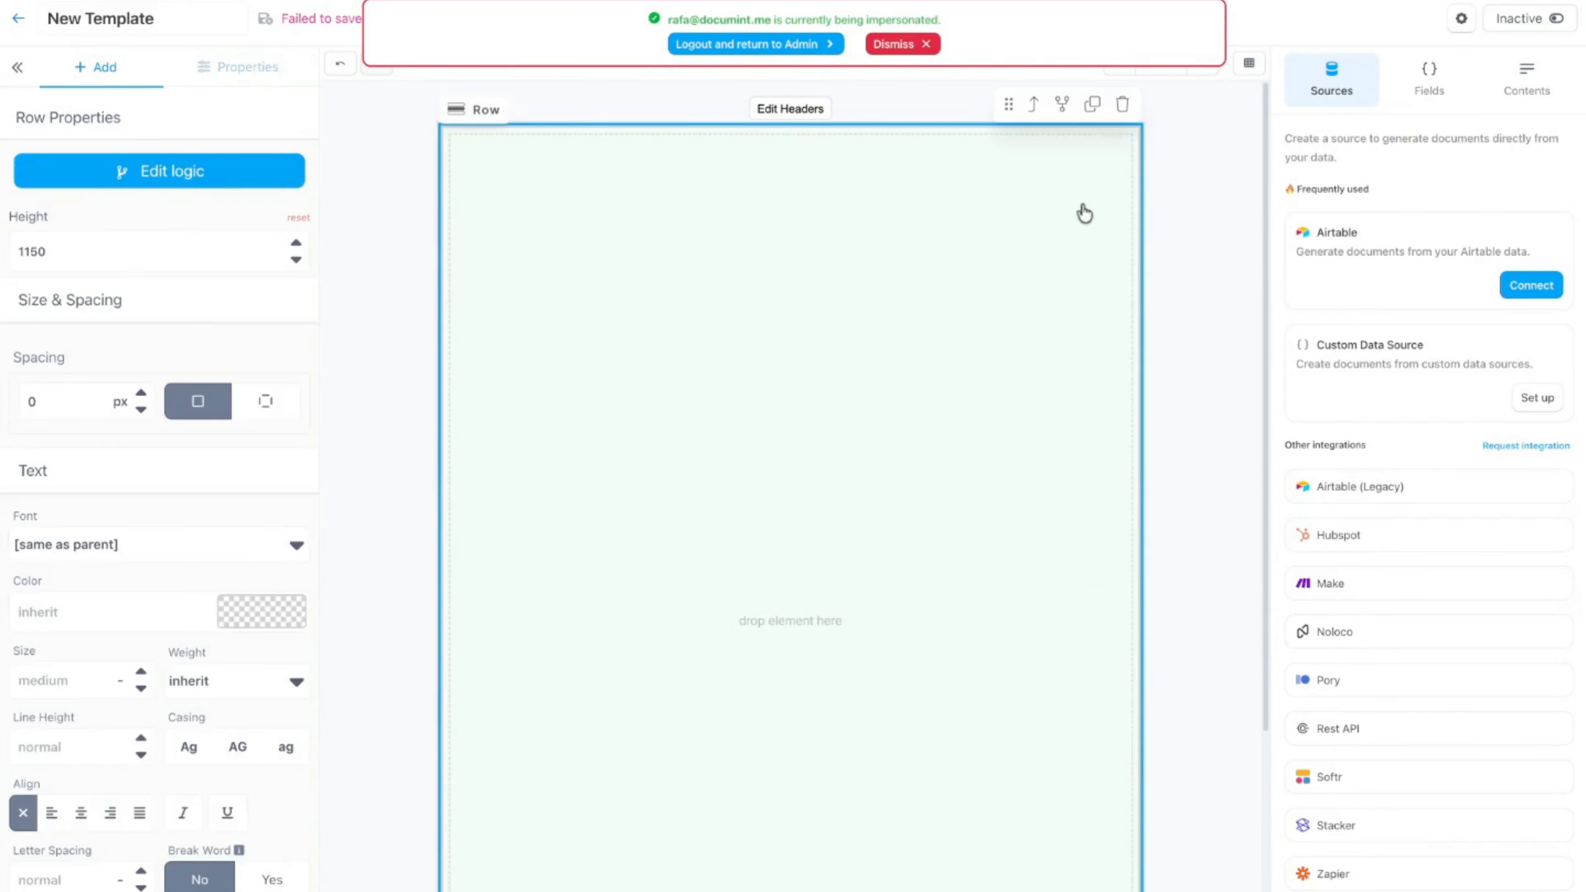
left_click(1122, 104)
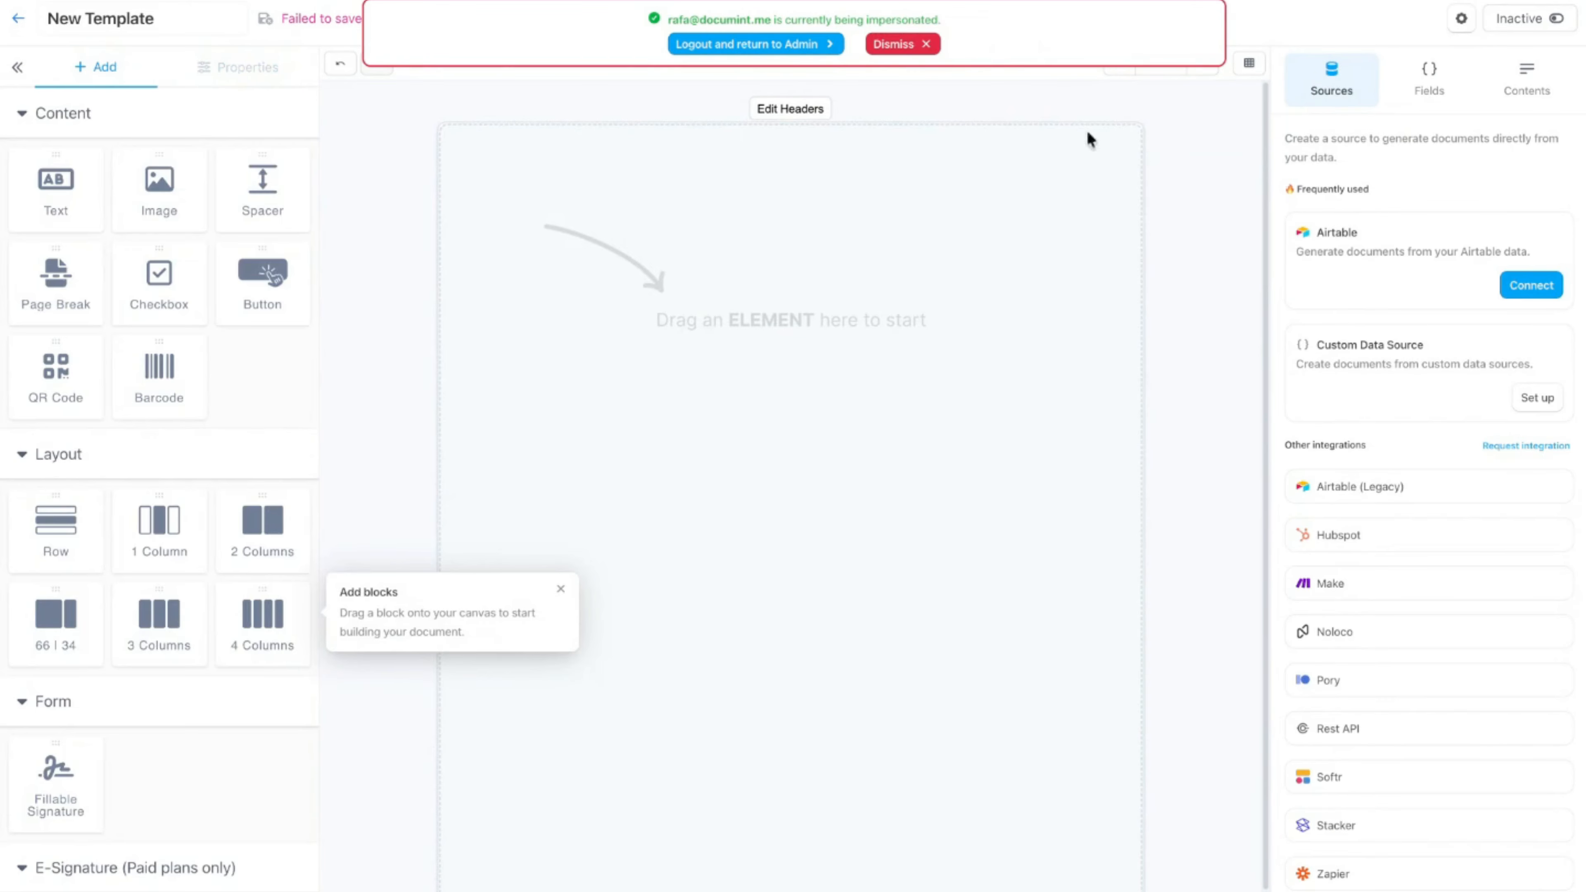
left_click(878, 50)
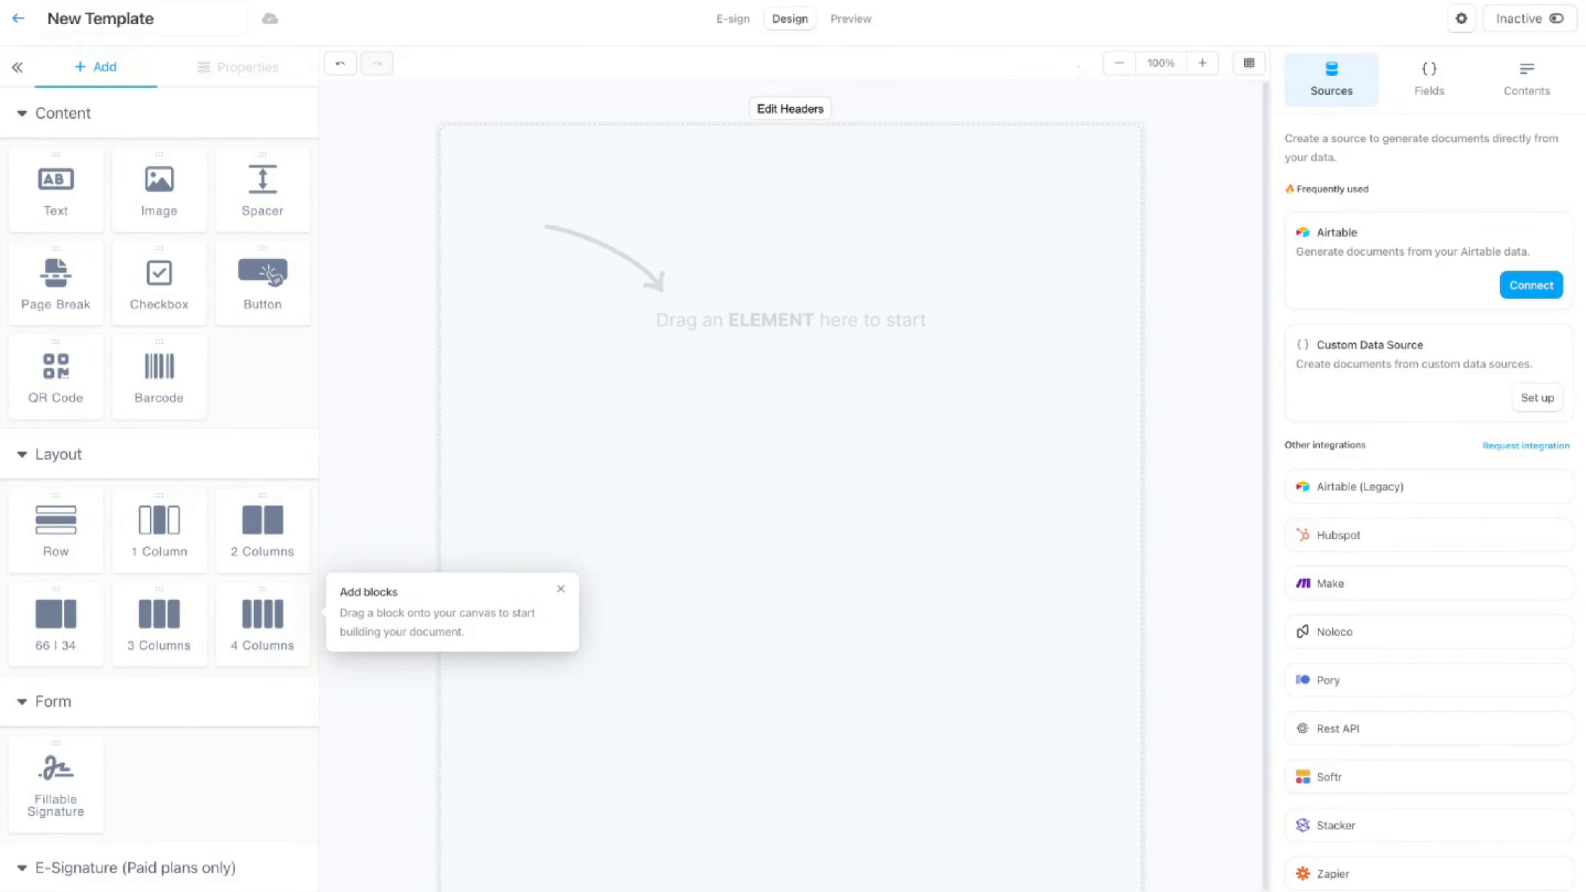
- Insert a three-column block at the start of the page and select its middle column
left_click(155, 643)
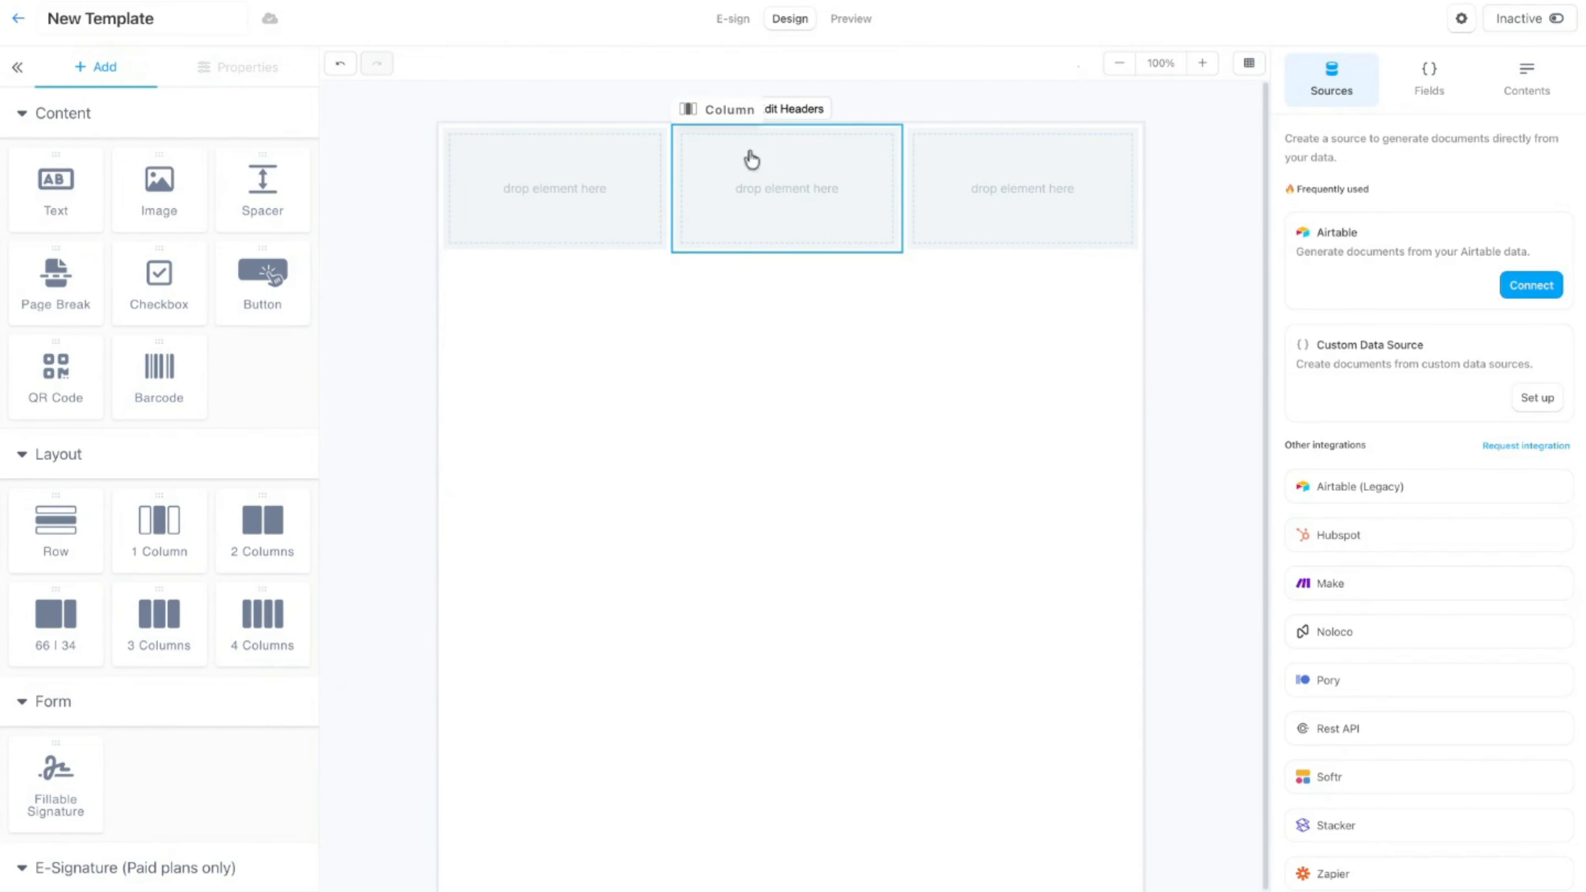
left_click(767, 199)
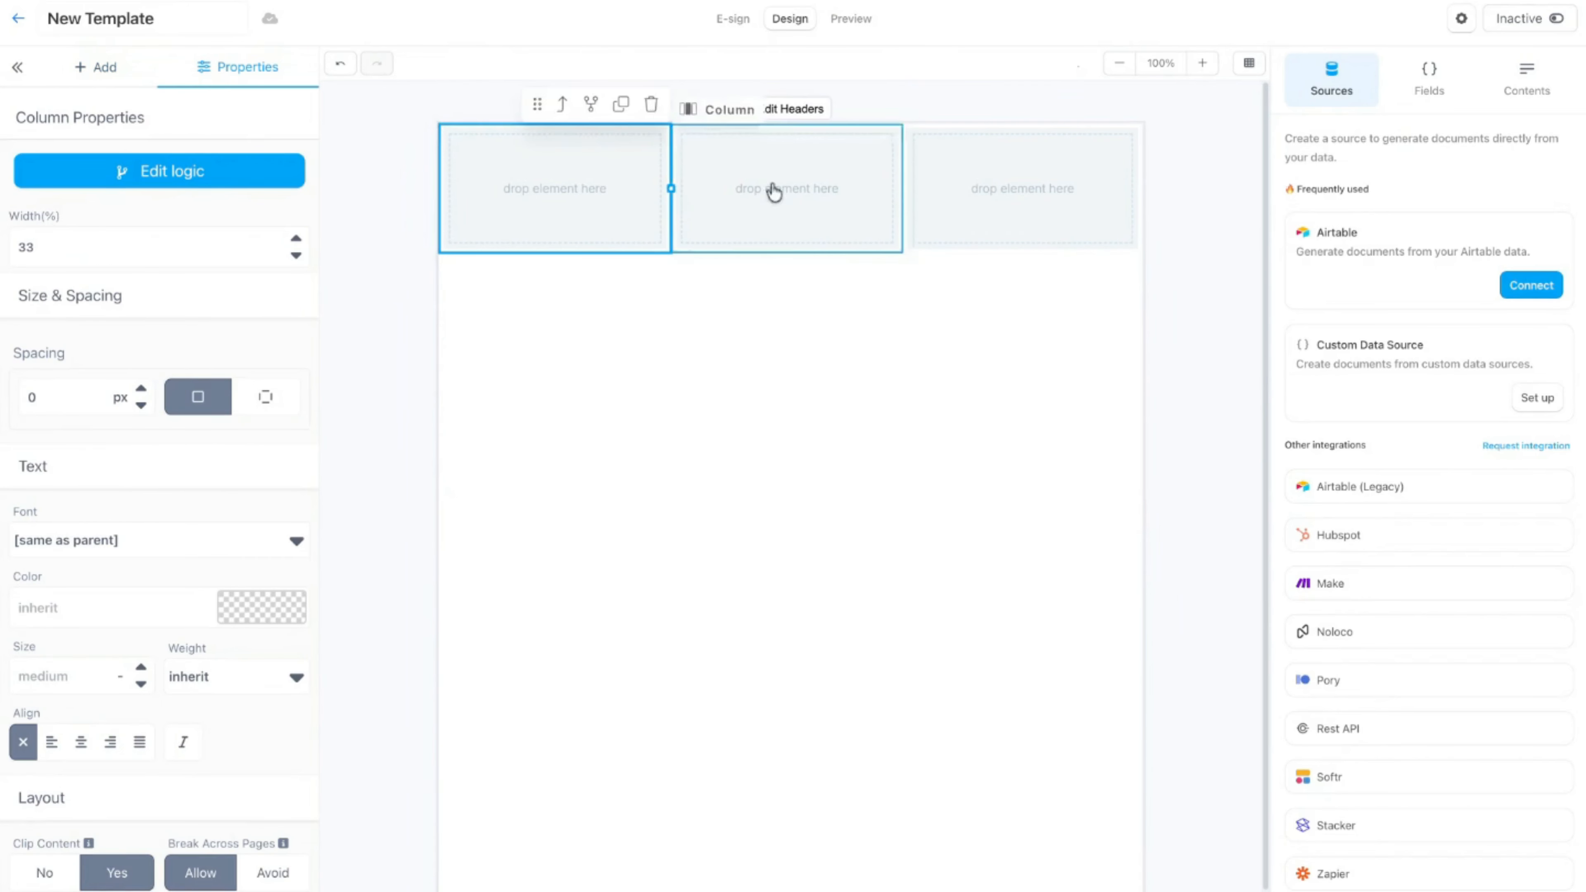
left_click(988, 202)
left_click(787, 225)
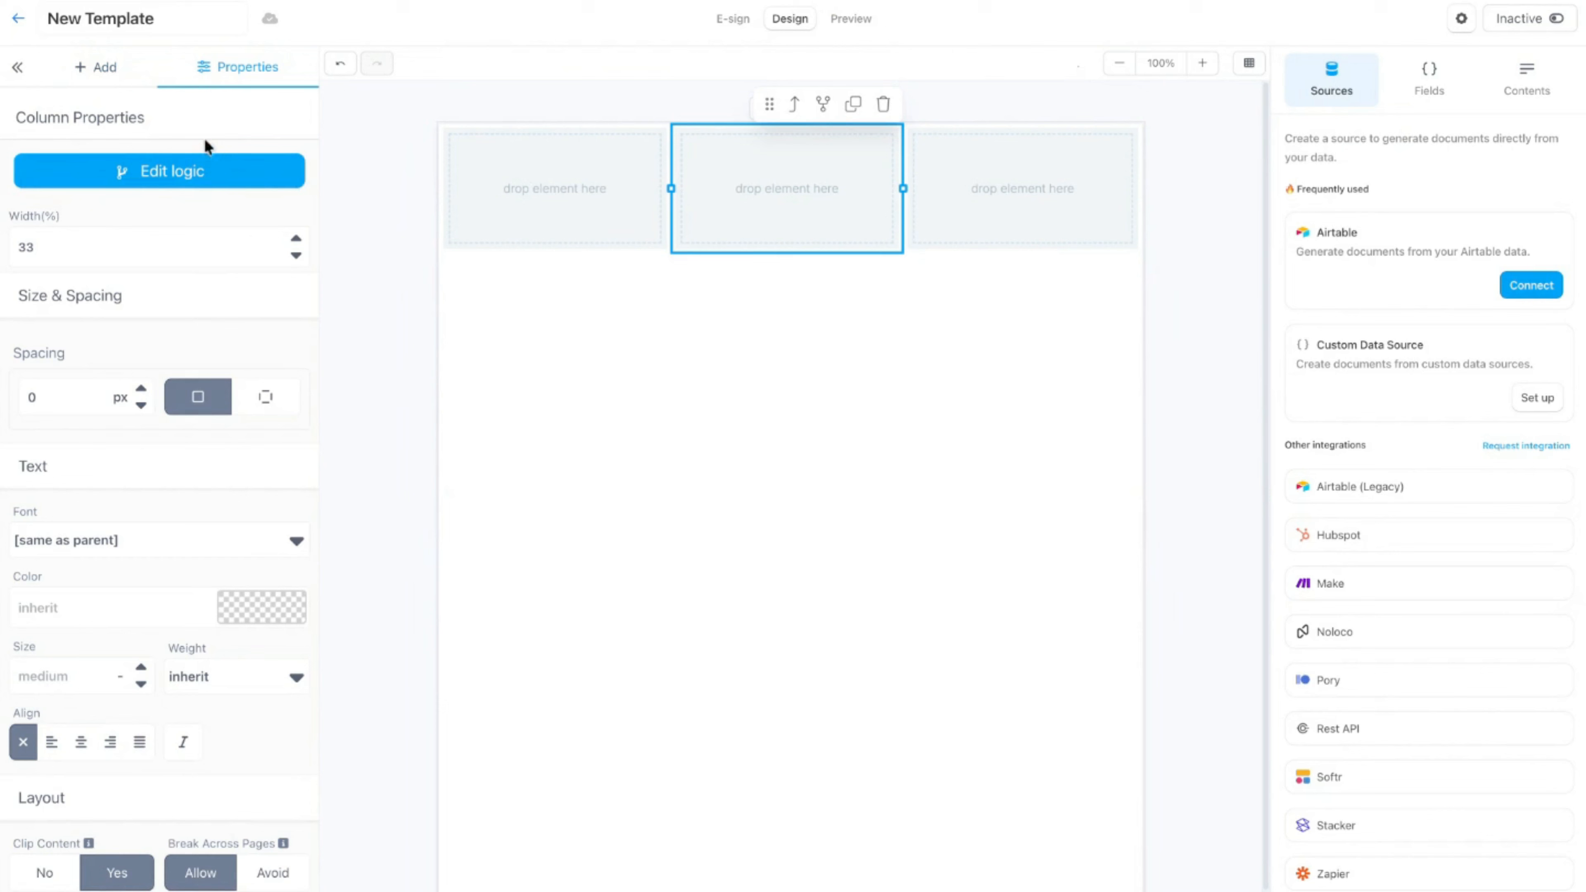
- Insert a Row block into the middle column and duplicate it once
left_click(113, 68)
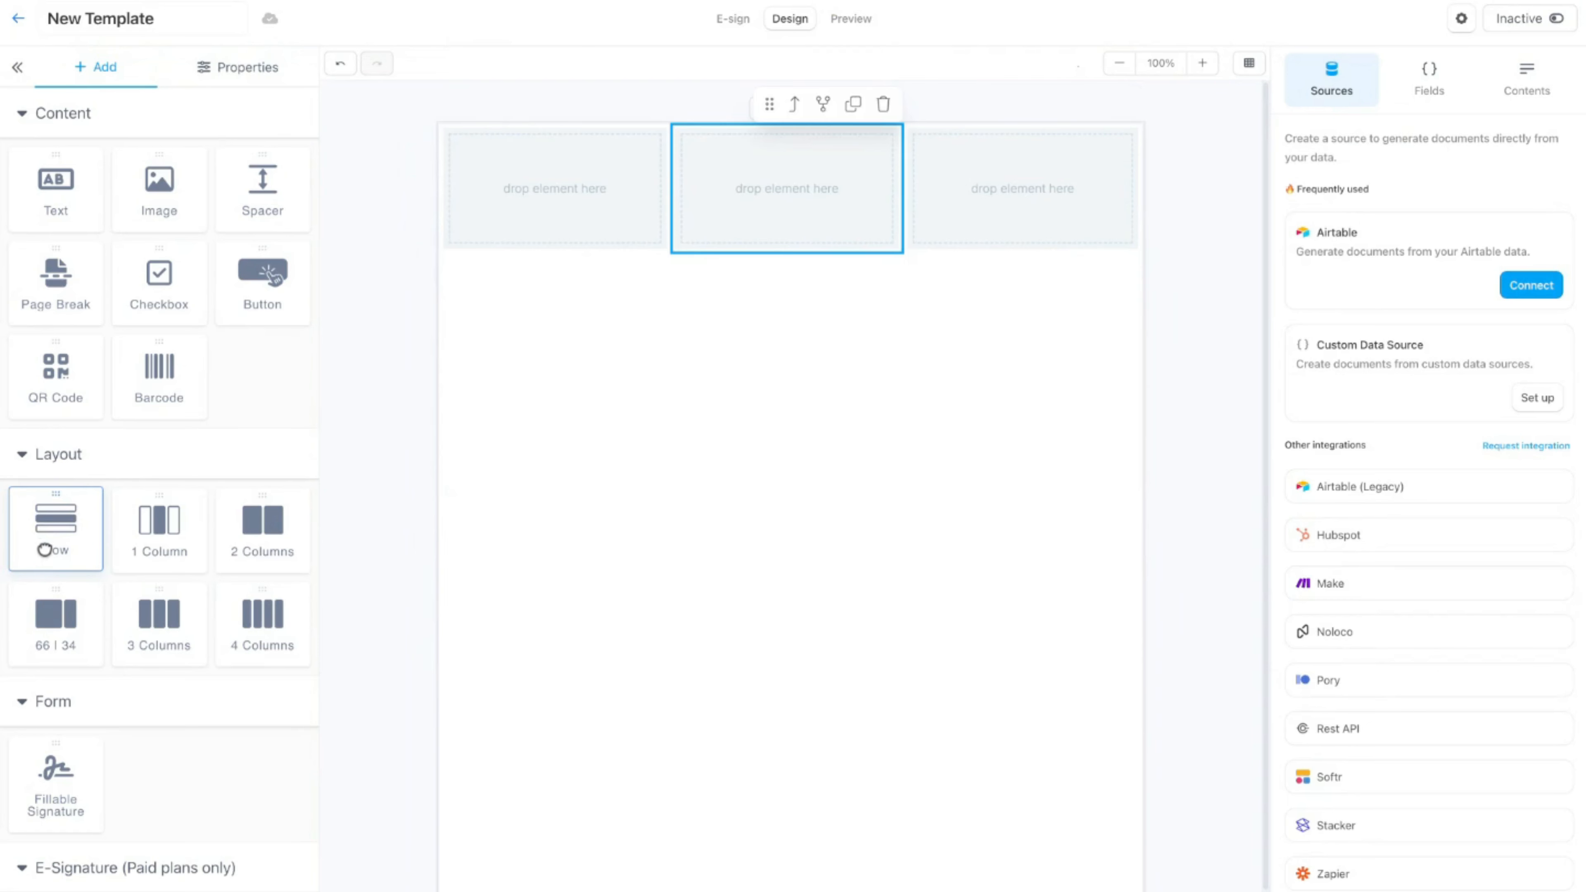
left_click_drag(45, 550, 788, 181)
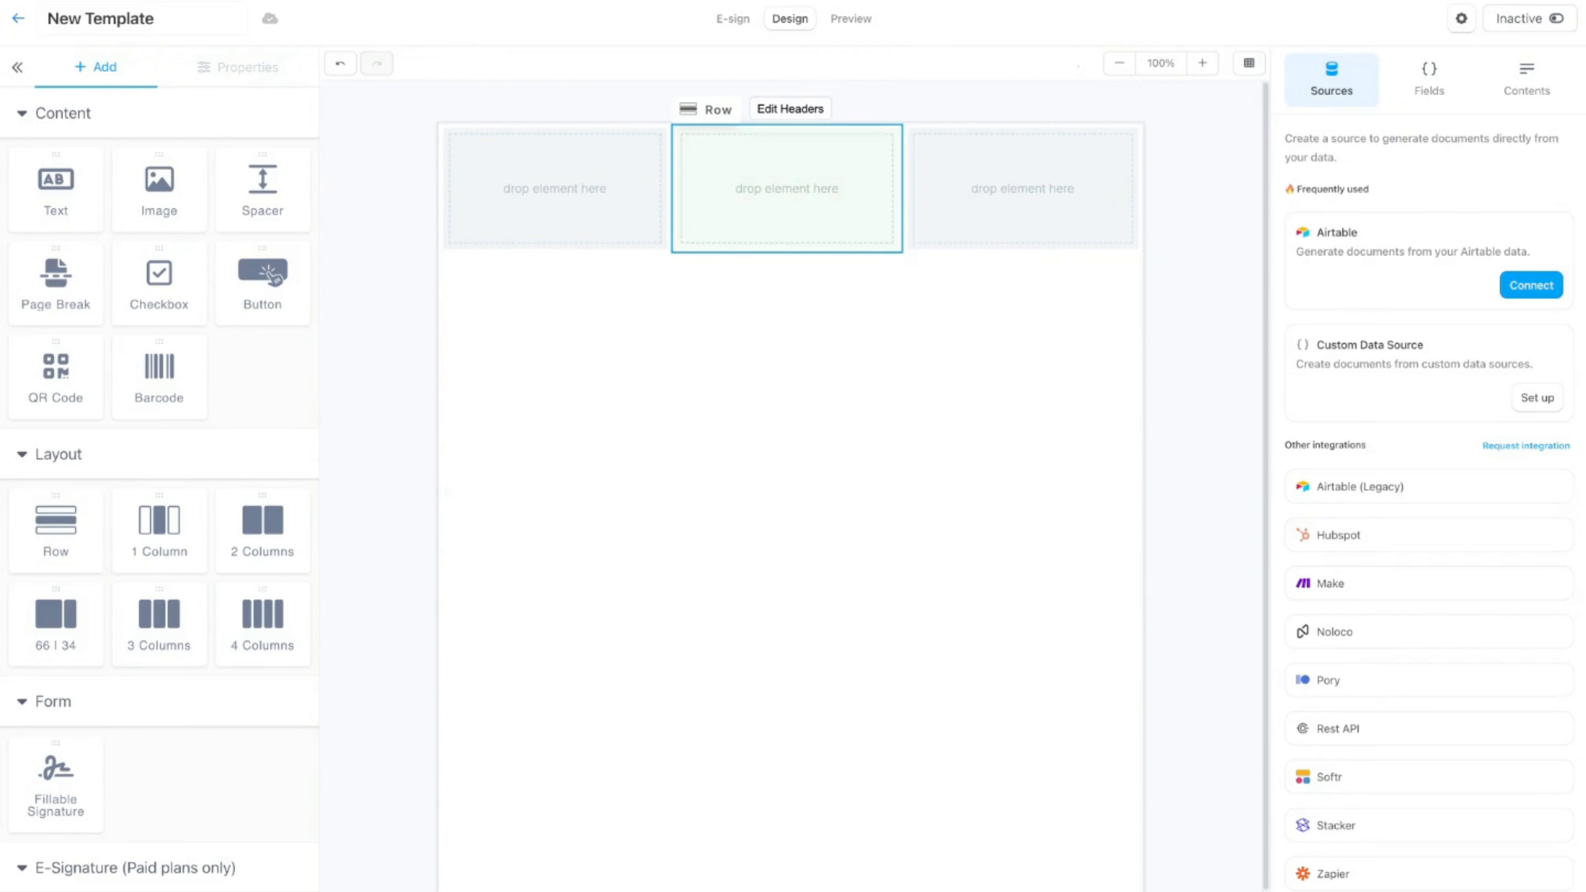
left_click(849, 107)
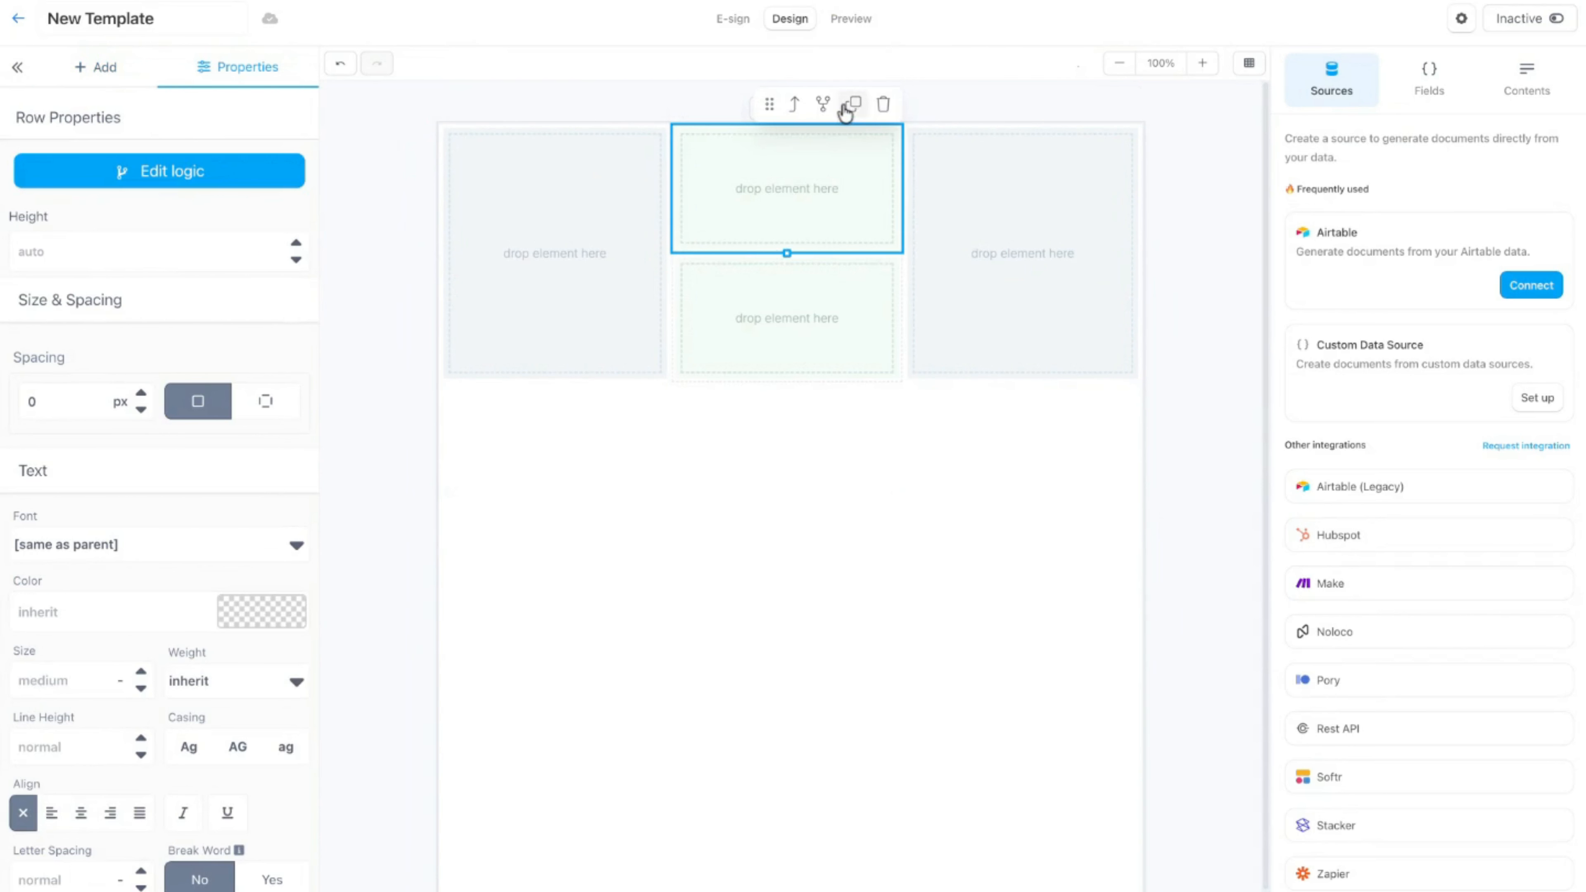
- Split the upper nested row of the middle column into two equal columns
left_click(113, 69)
left_click_drag(156, 546, 785, 139)
left_click_drag(798, 211, 799, 210)
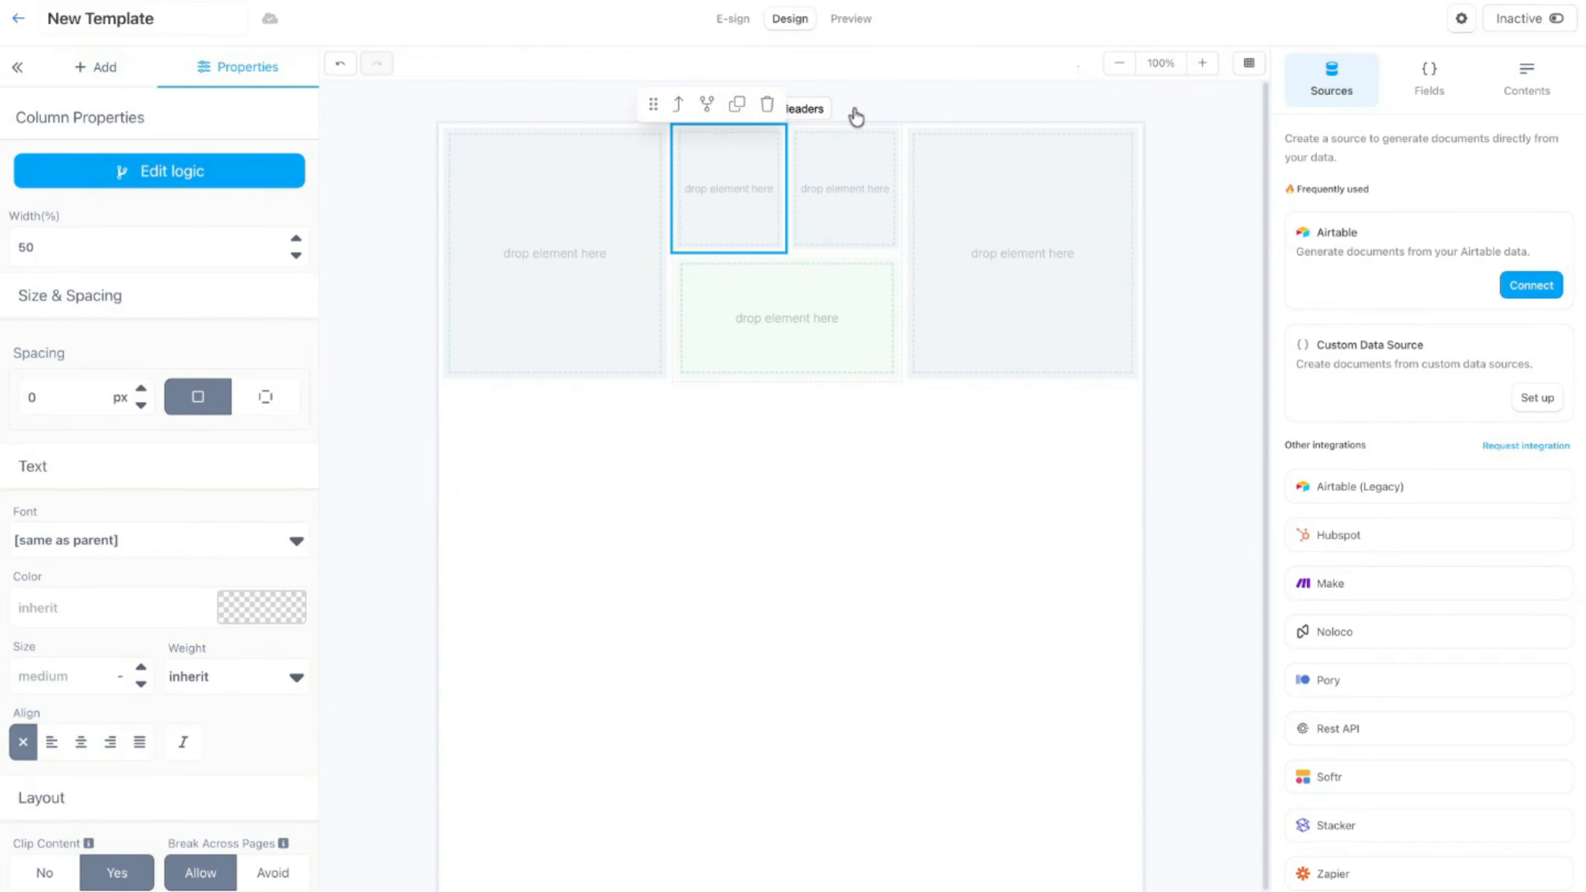
- Insert a Text block reading "Welcome to Documint!" into the first column of the upper nested row
left_click(114, 73)
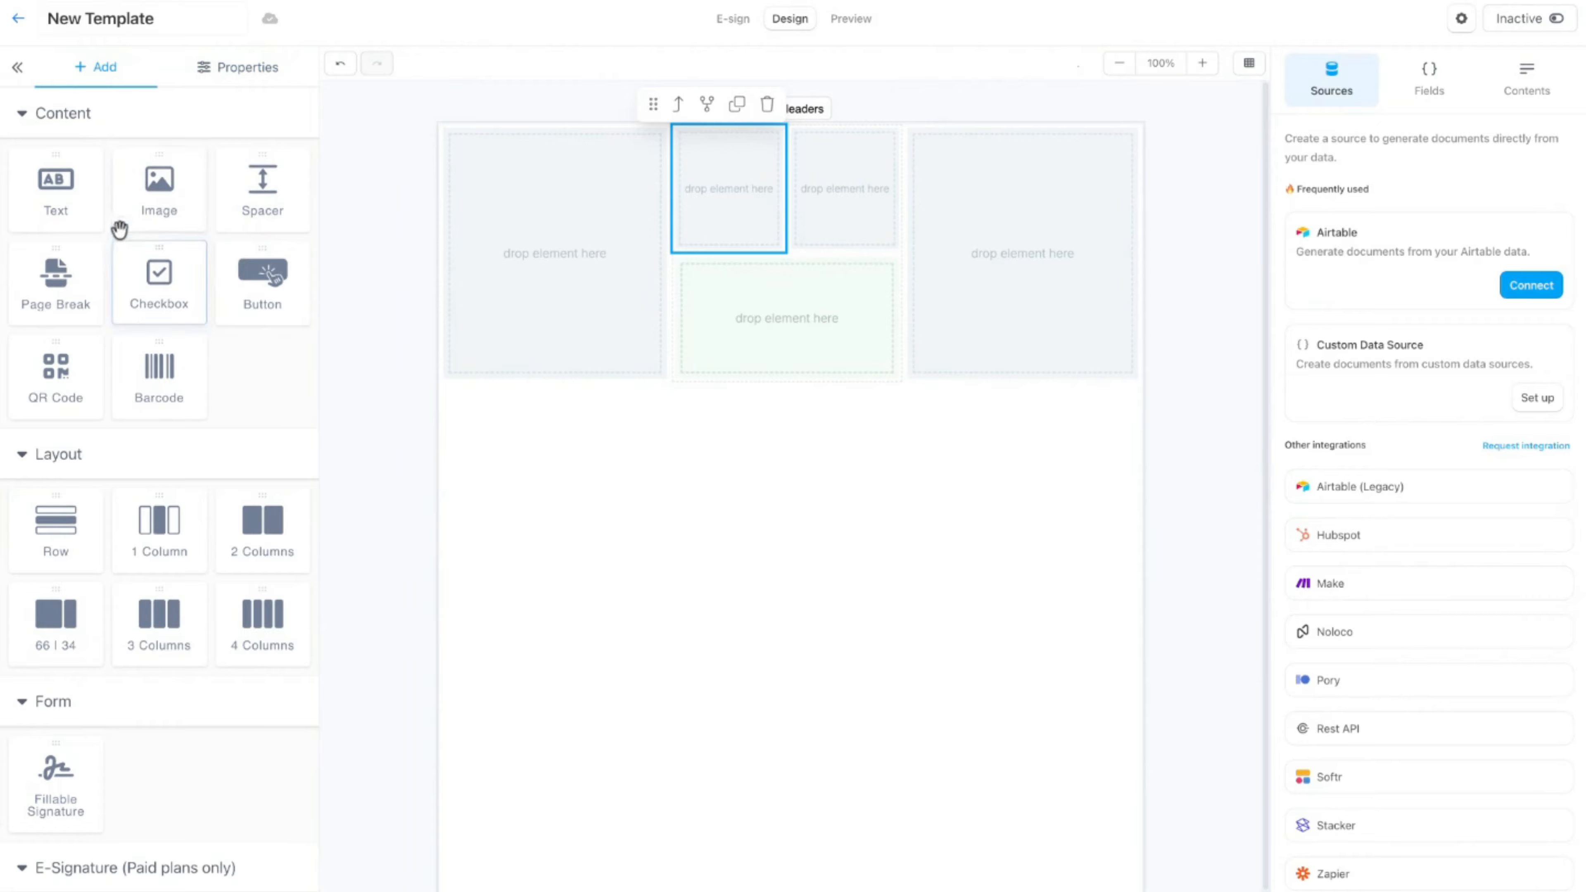
left_click_drag(24, 207, 726, 156)
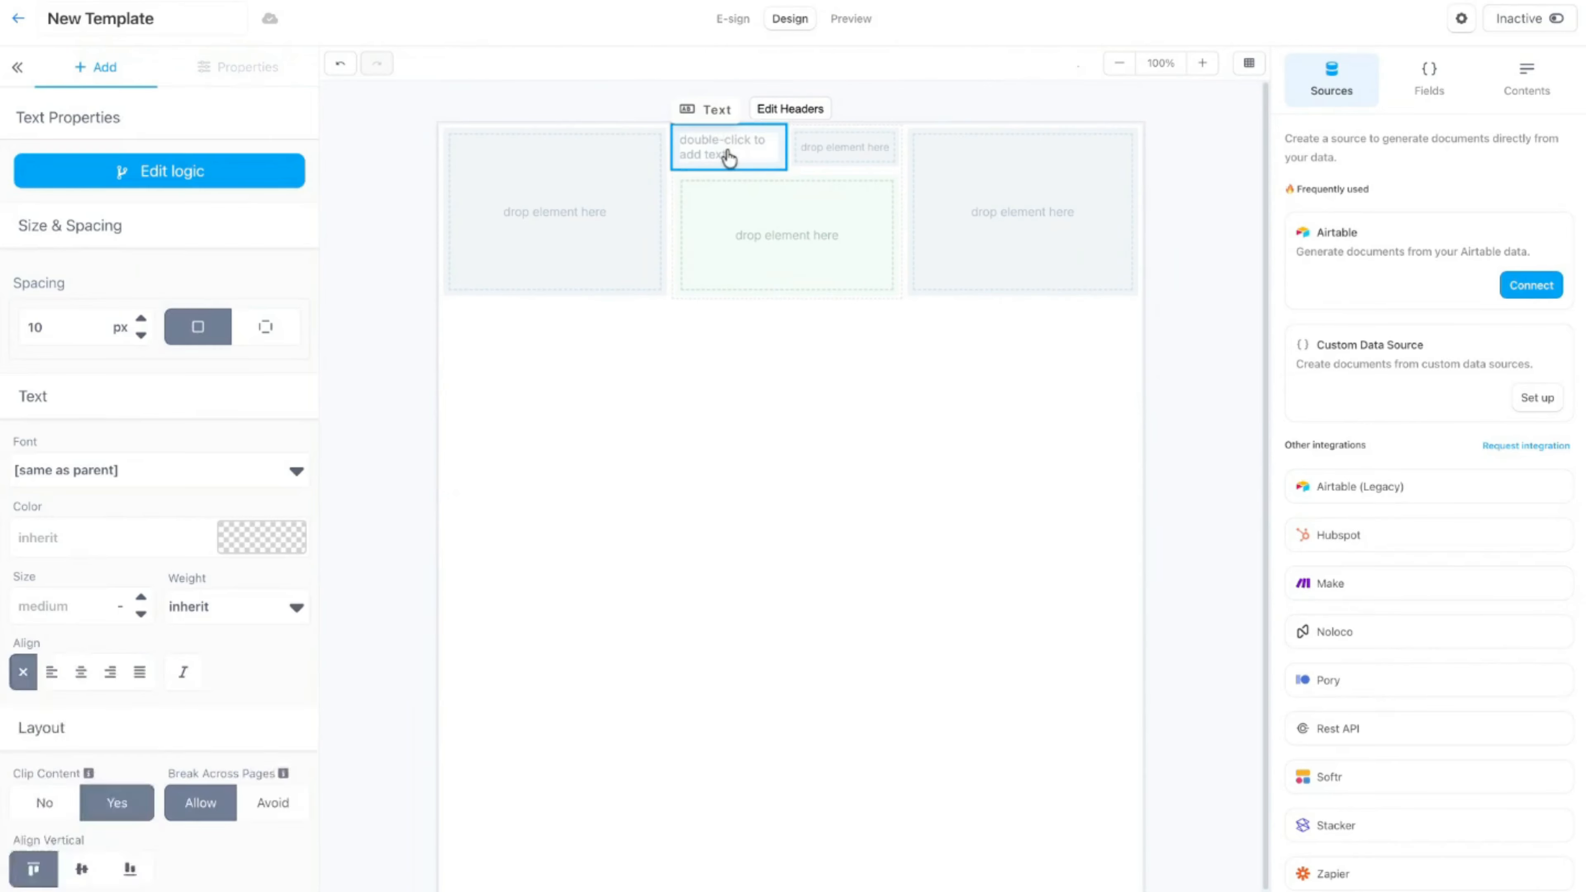
type("Welcome")
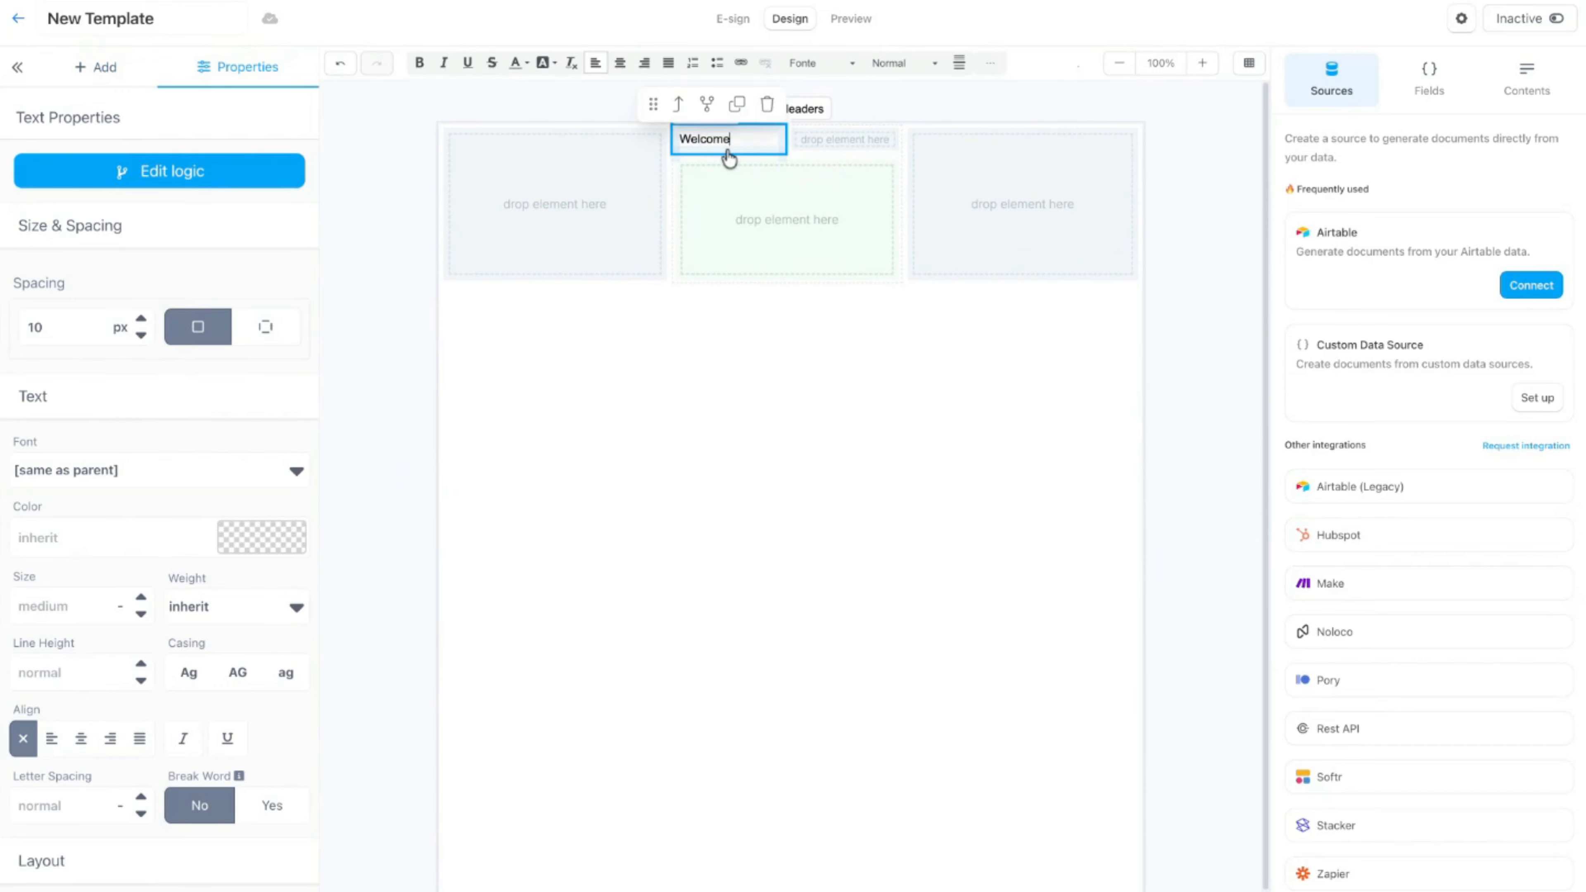
type(" to Documint!")
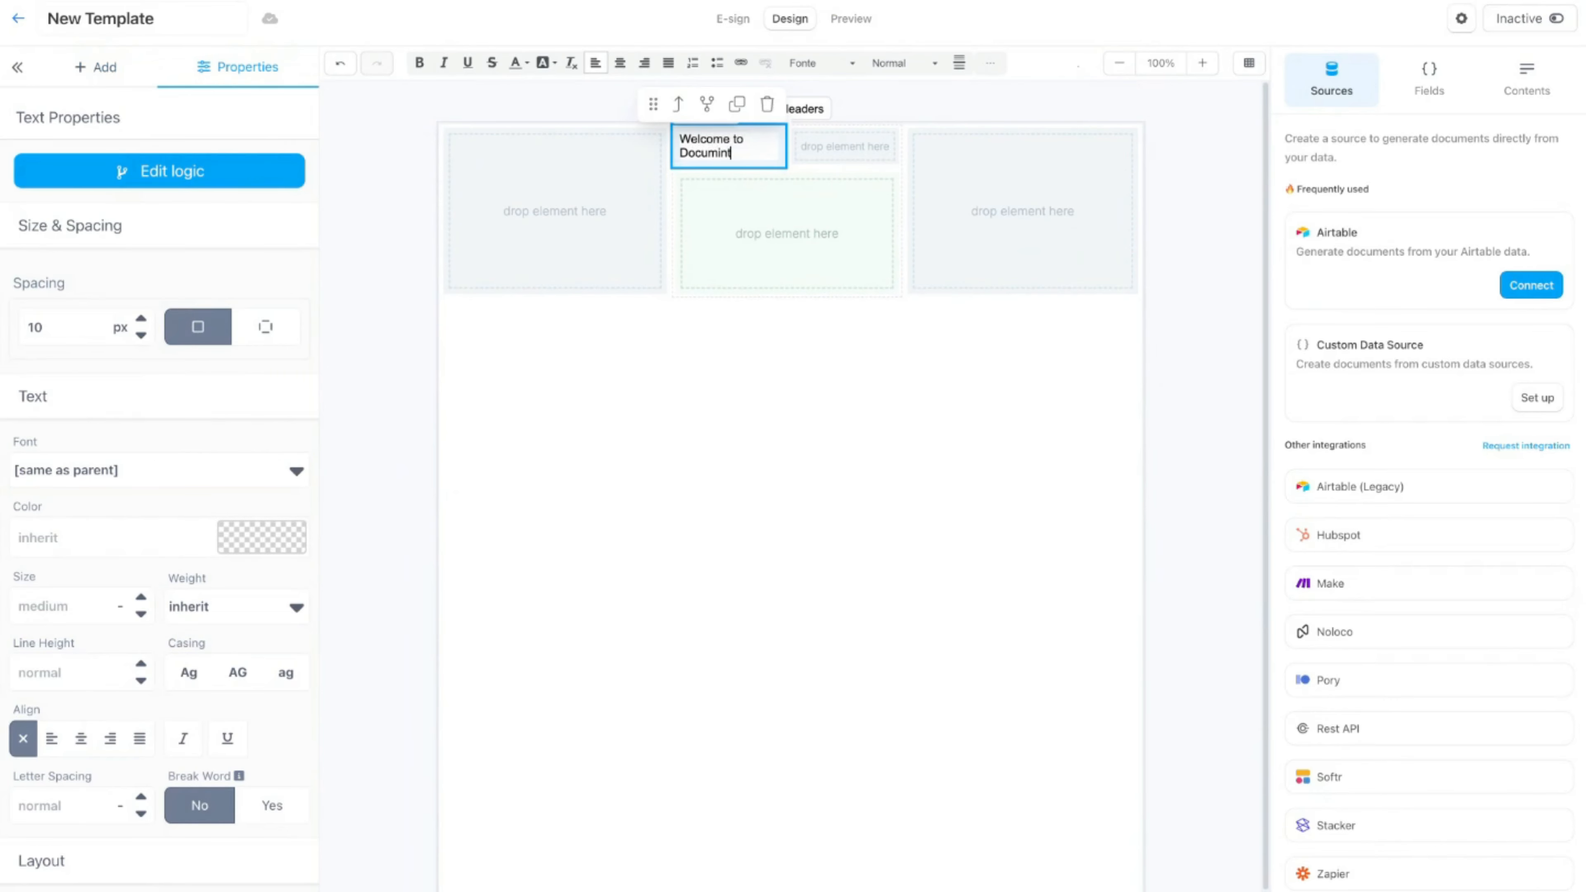
- Insert the 70726634.png image into the second column of the upper nested row
left_click(121, 69)
left_click_drag(147, 189, 844, 147)
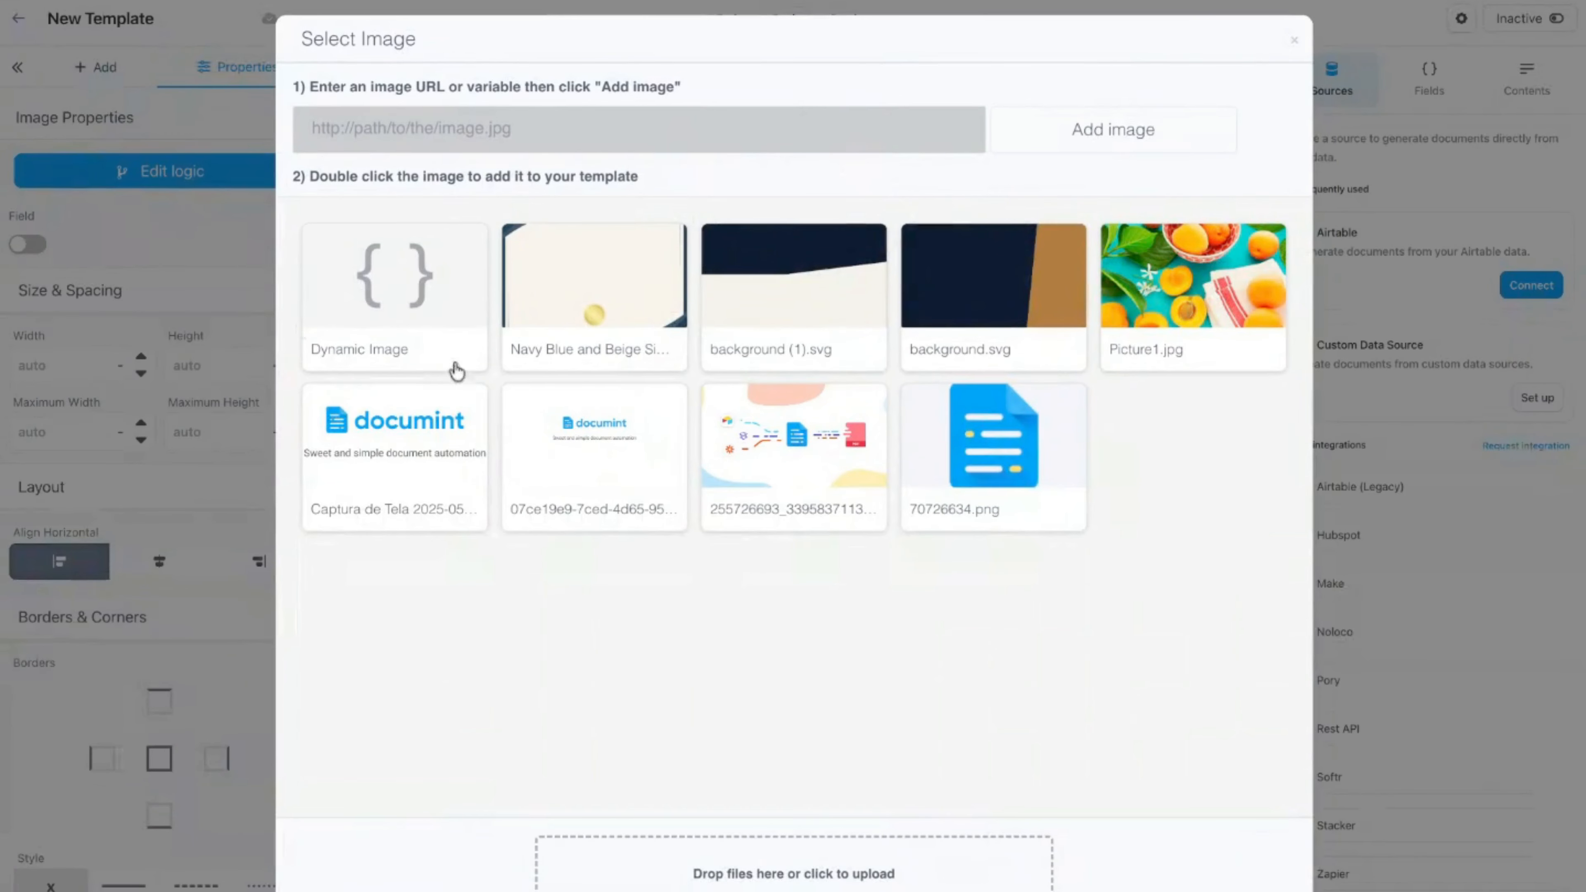
double_click(956, 451)
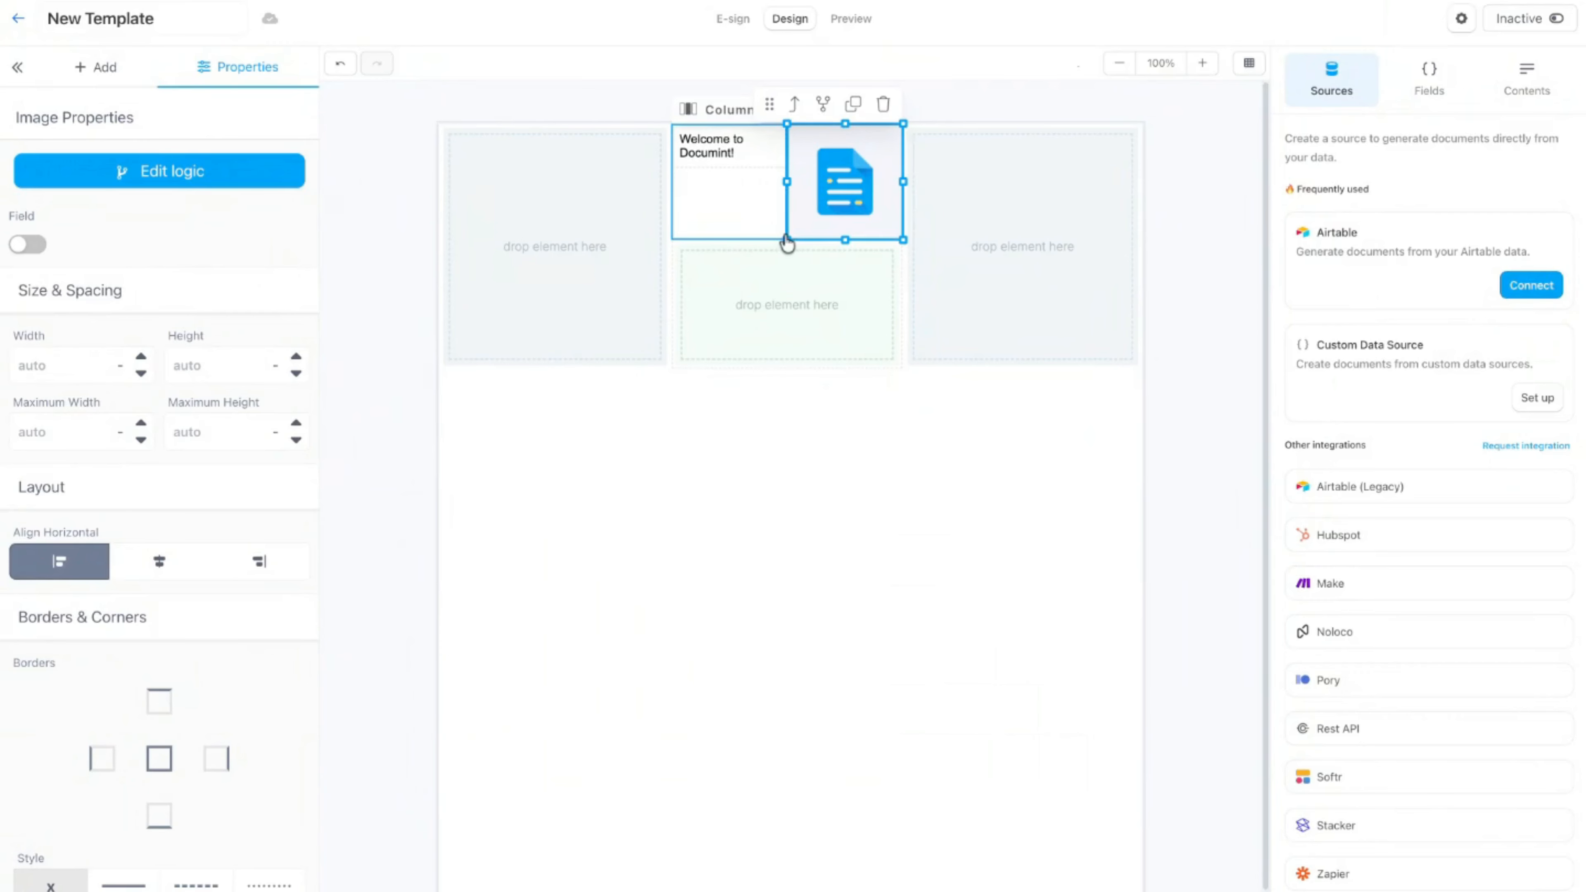
- Resize the inserted image to 92 by 92 px and select the column containing it
left_click_drag(787, 241, 821, 176)
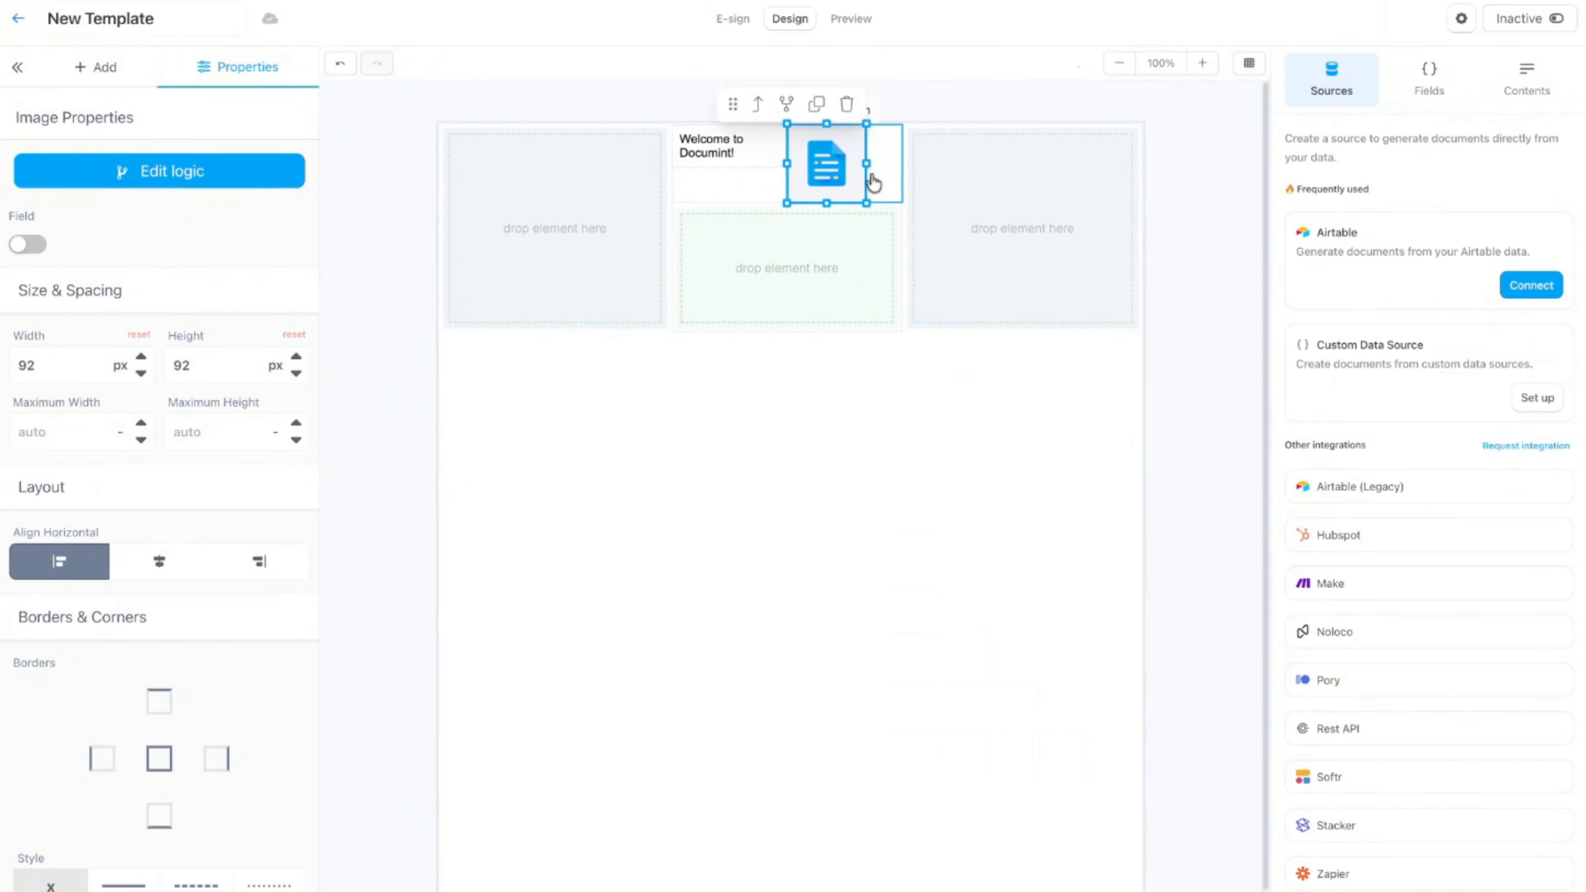
left_click(886, 176)
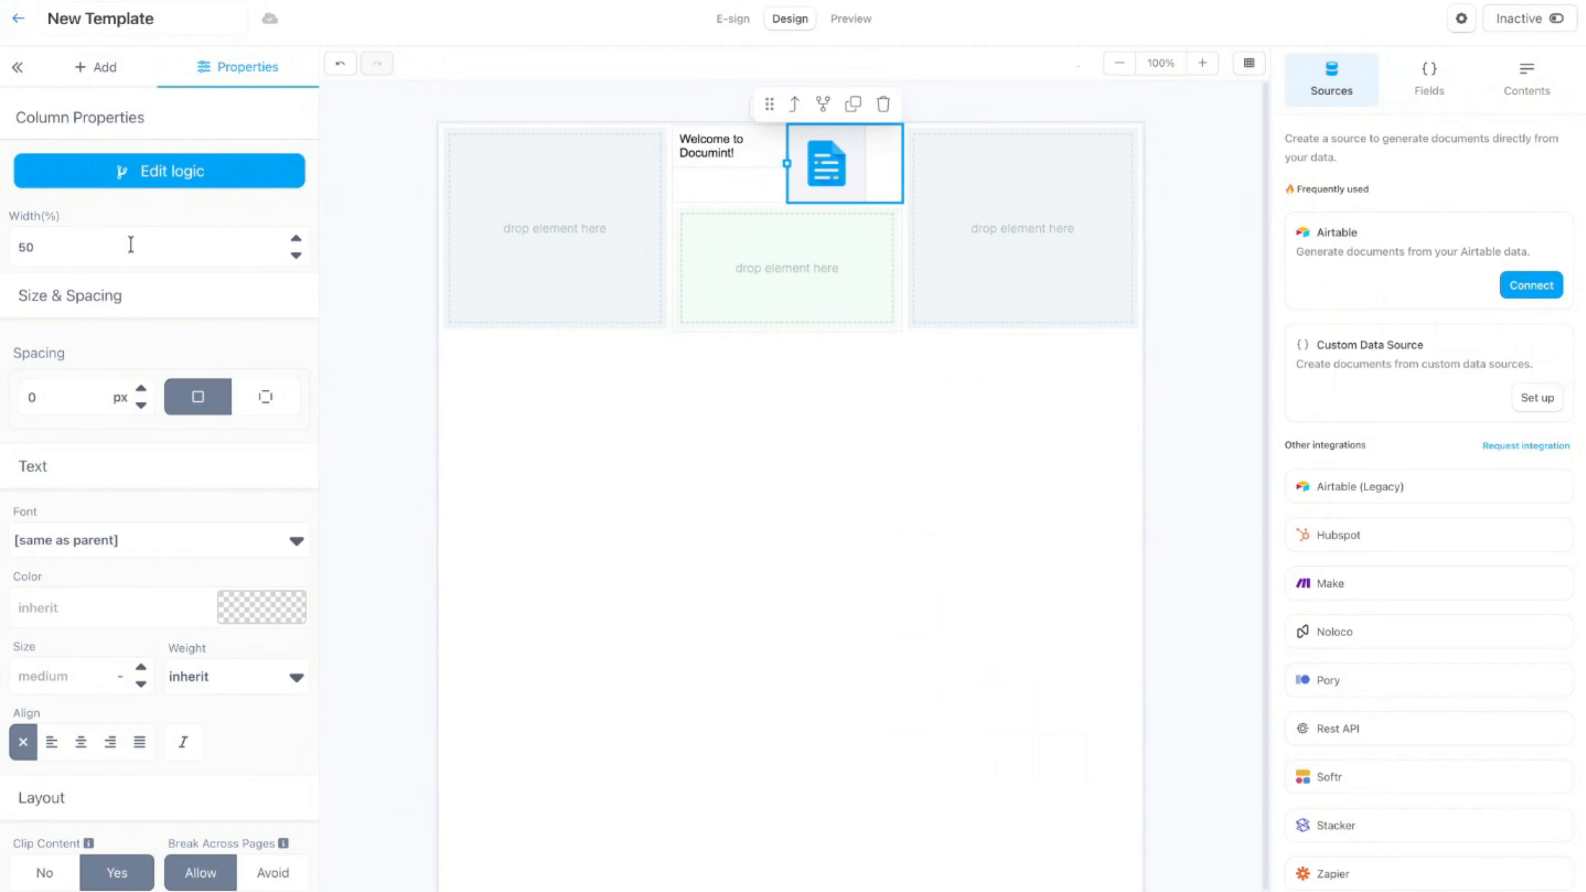
- Centre the content of the image column vertically and horizontally, and align the image itself to the horizontal centre
scroll(128, 240, "down", 3)
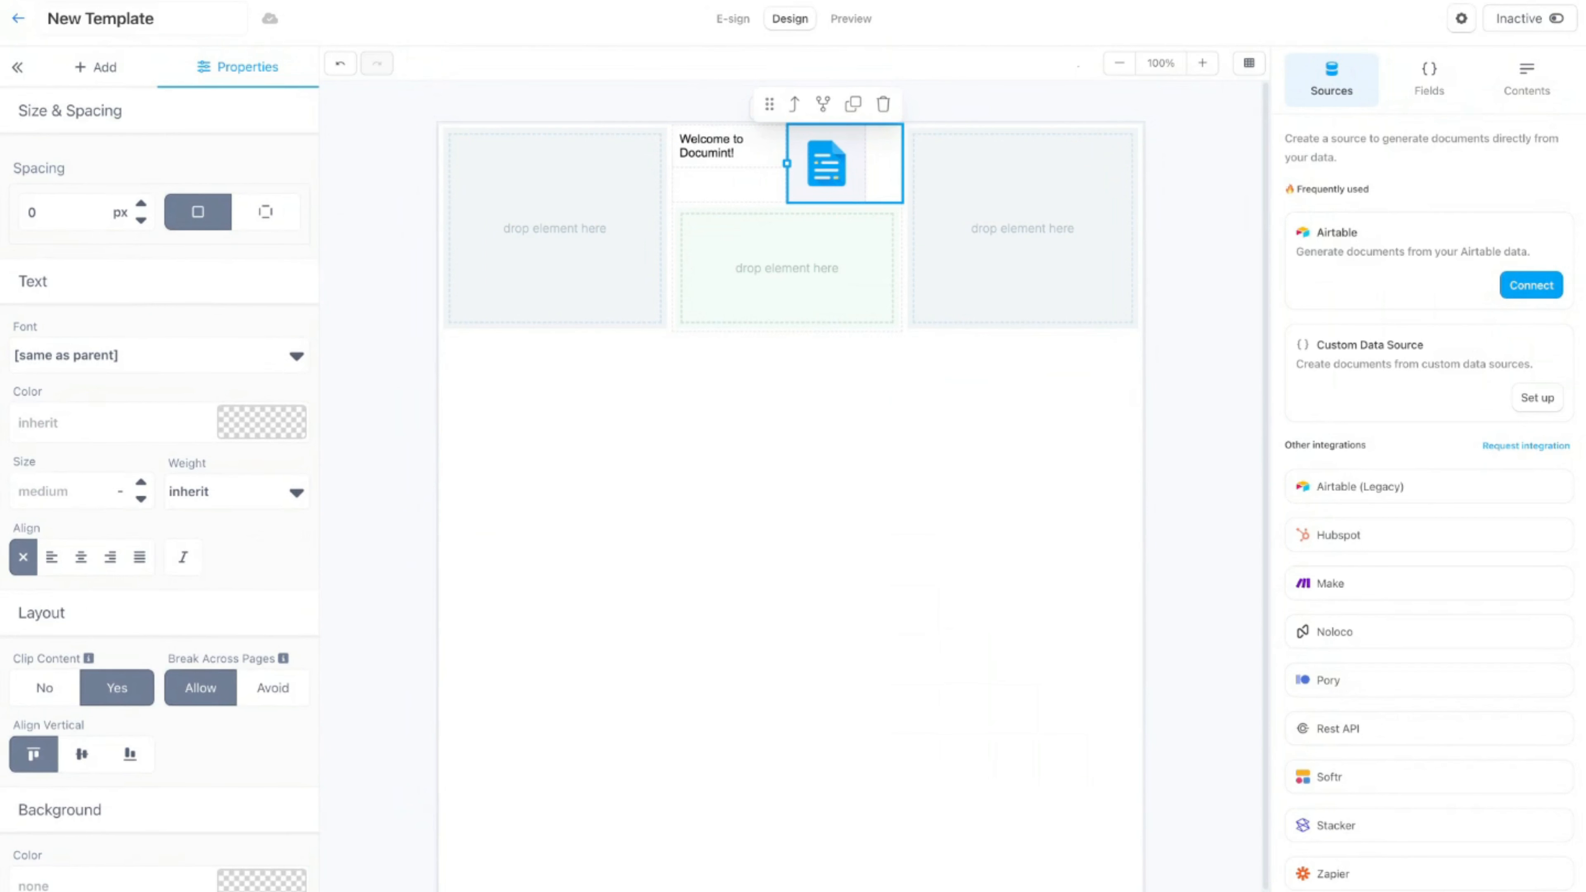
scroll(131, 245, "down", 1)
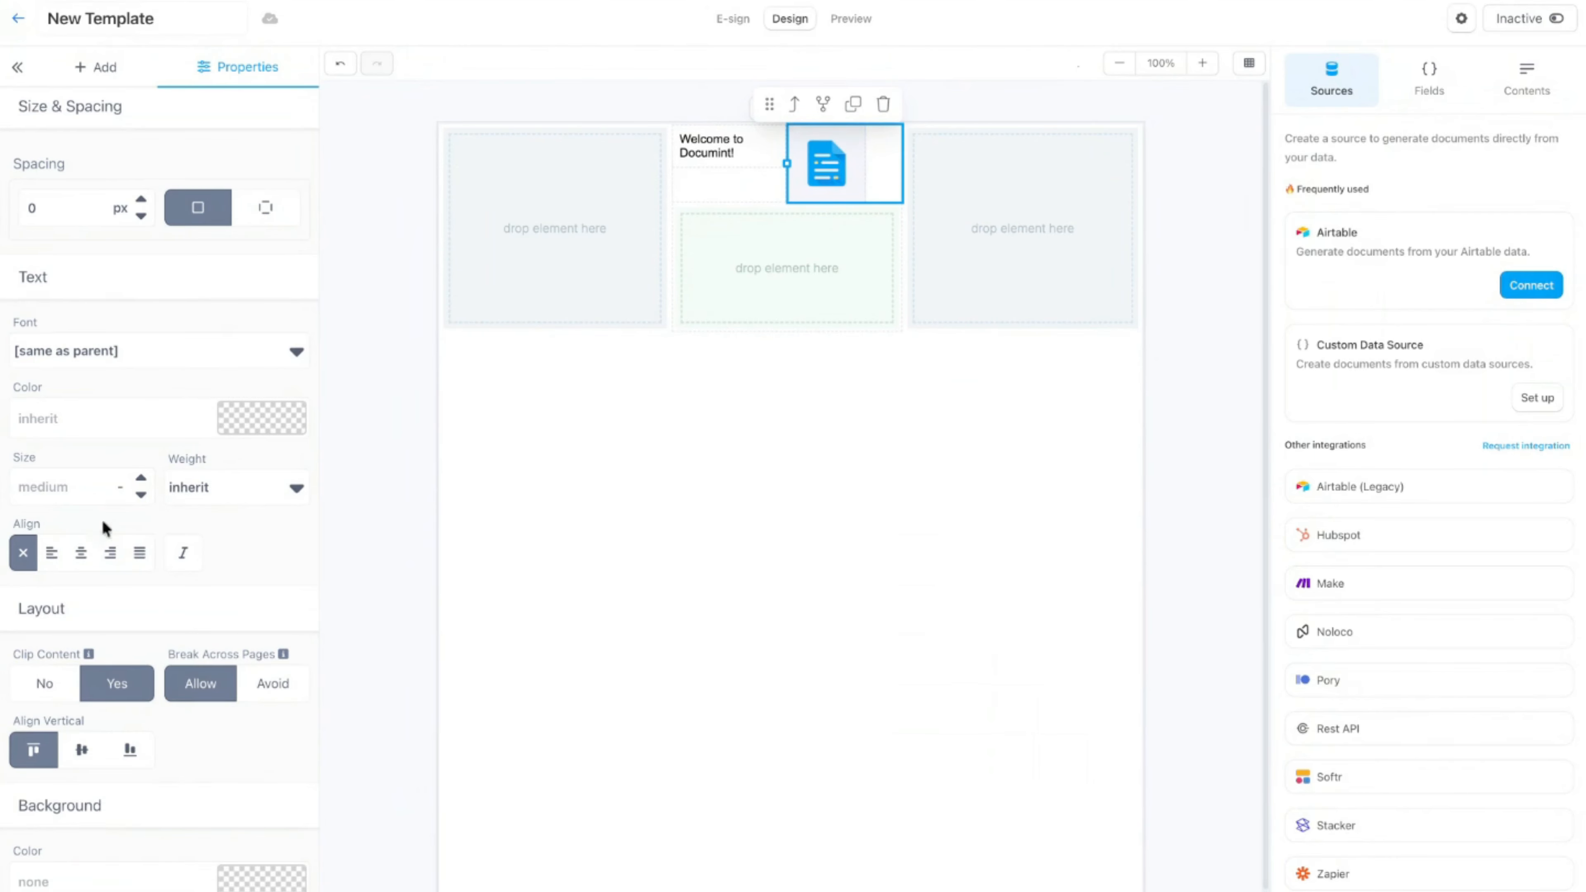
left_click(90, 756)
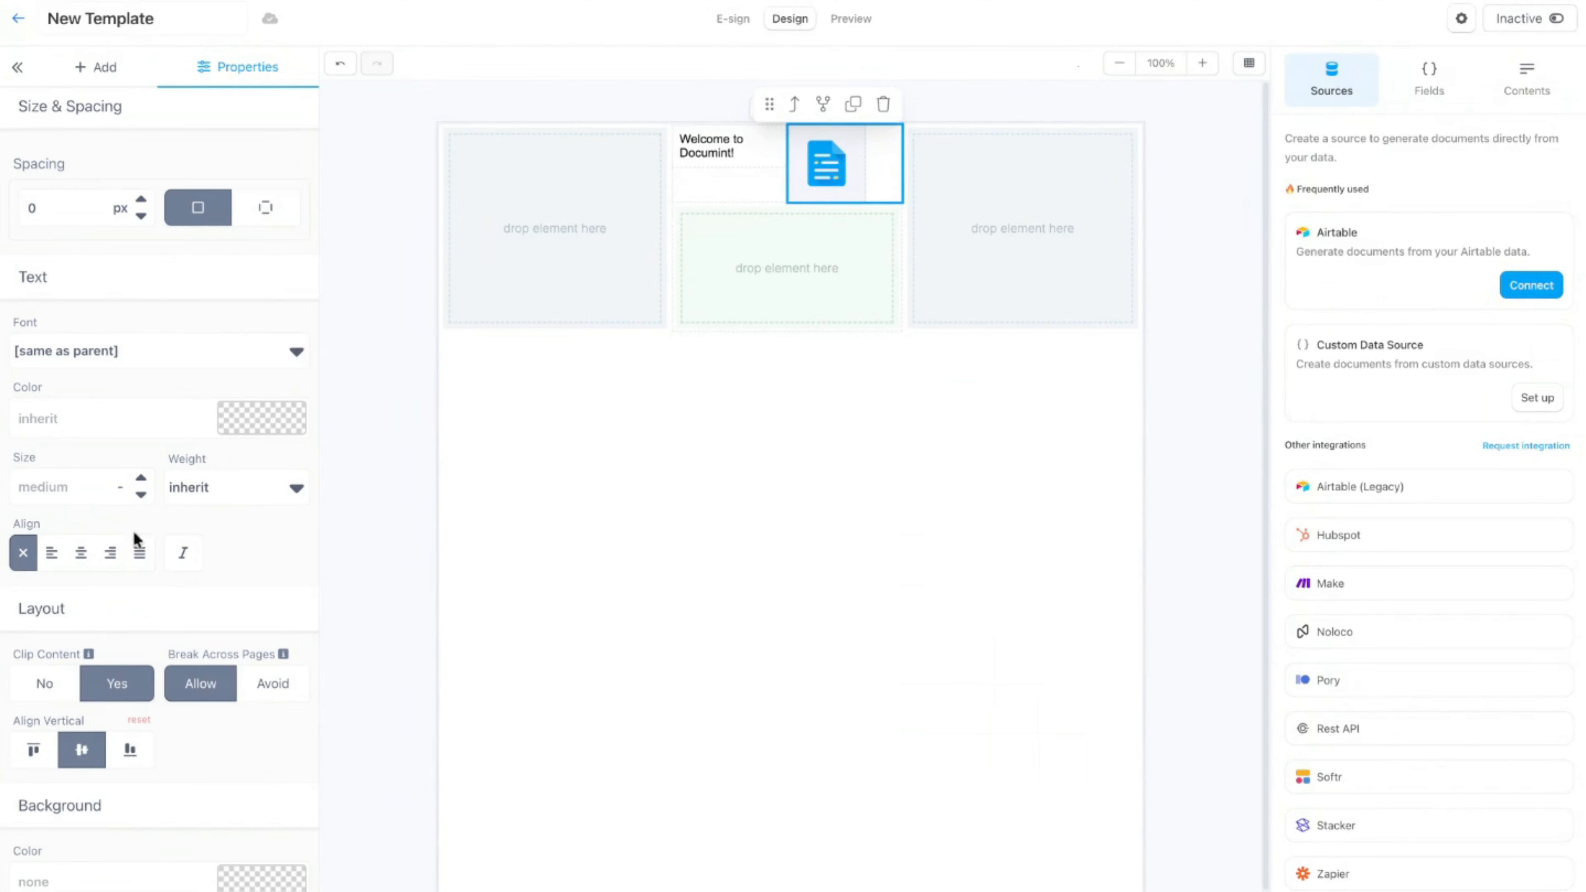
left_click(80, 553)
left_click(826, 164)
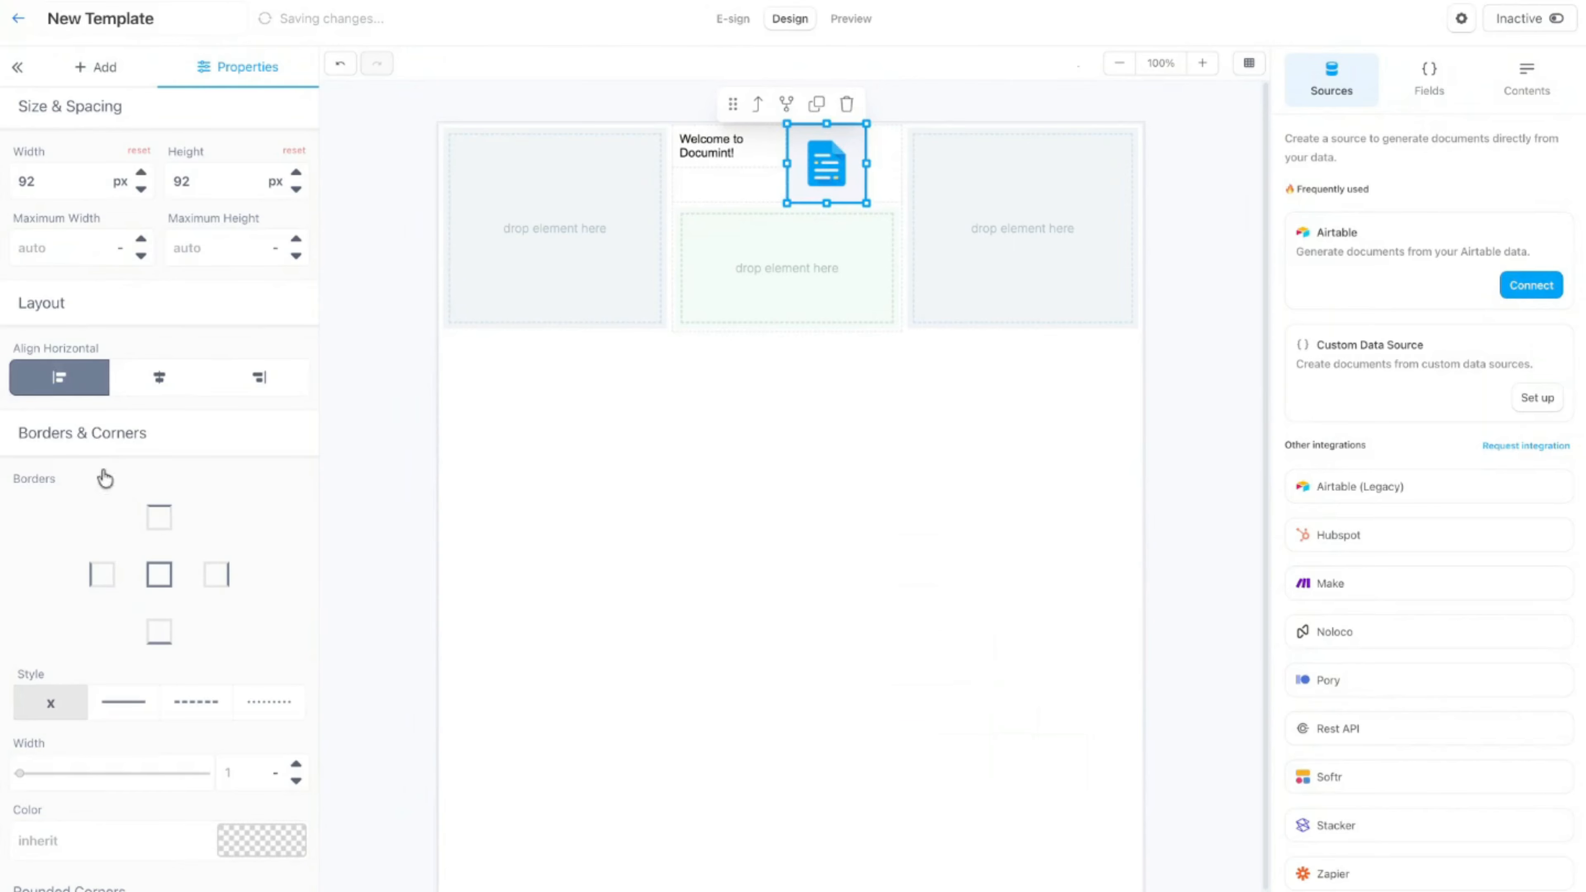
left_click(160, 380)
- Increase the spacing on all sides of the column that contains the image
left_click(798, 184)
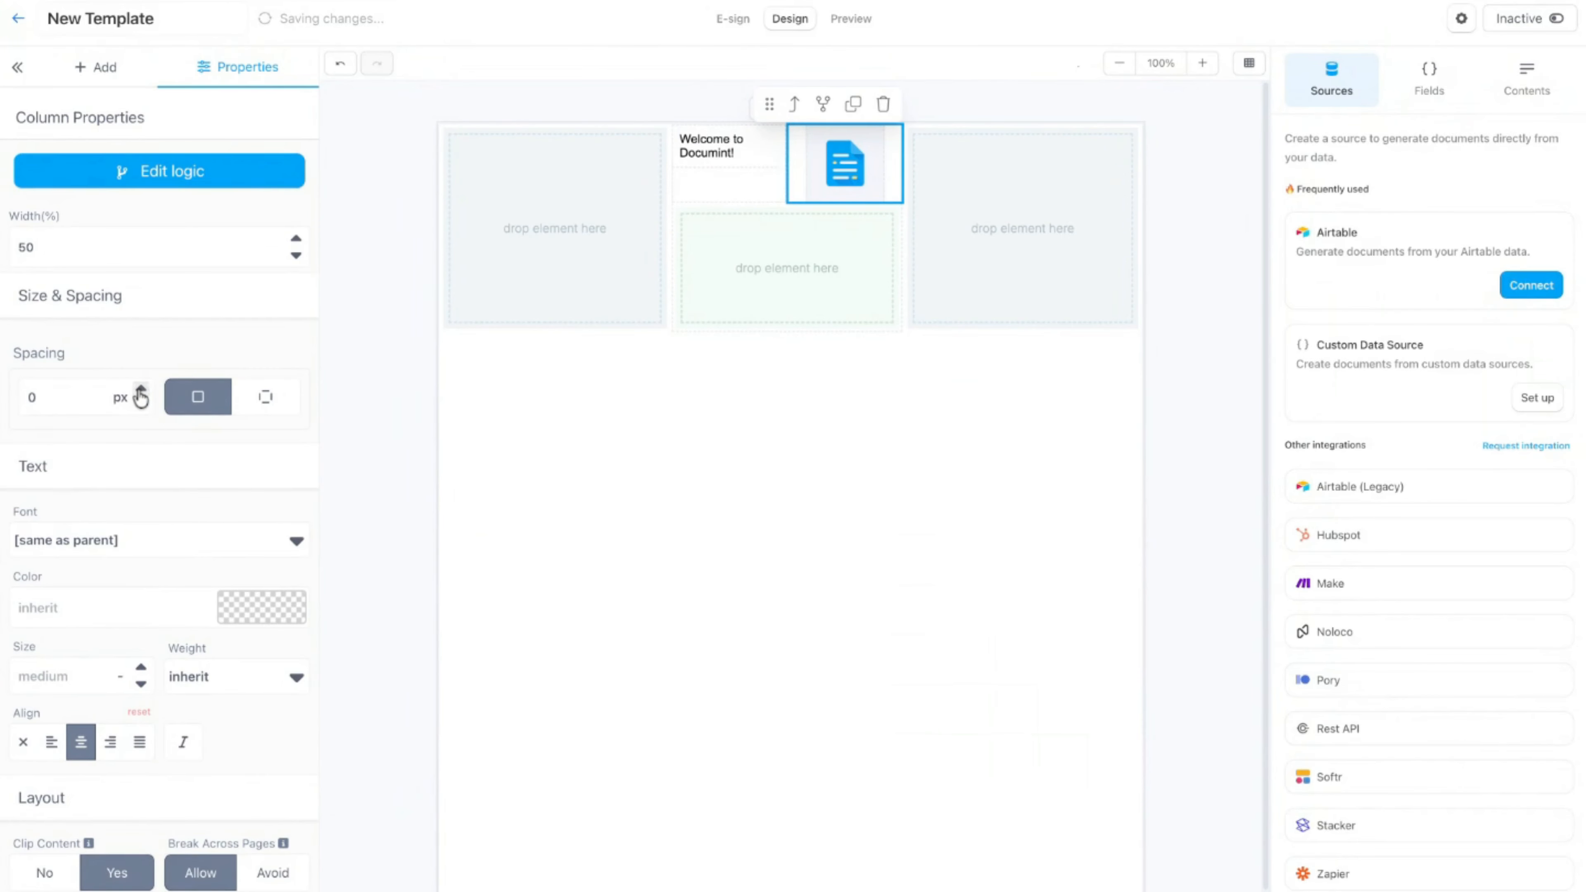
triple_click(141, 390)
triple_click(141, 390)
triple_click(140, 391)
triple_click(141, 390)
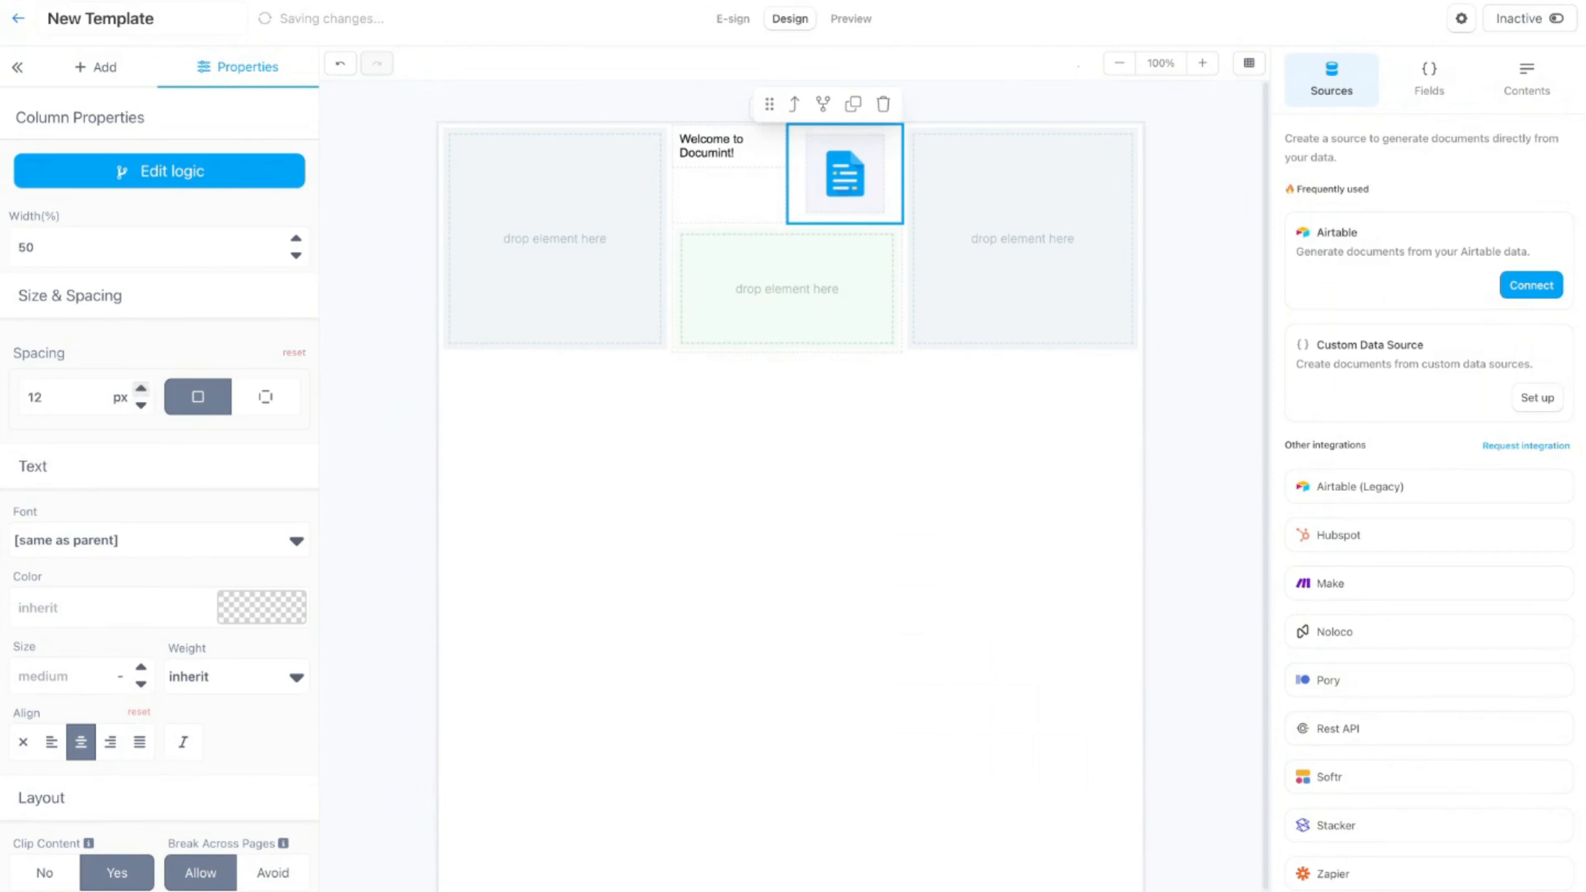
triple_click(140, 389)
left_click(141, 390)
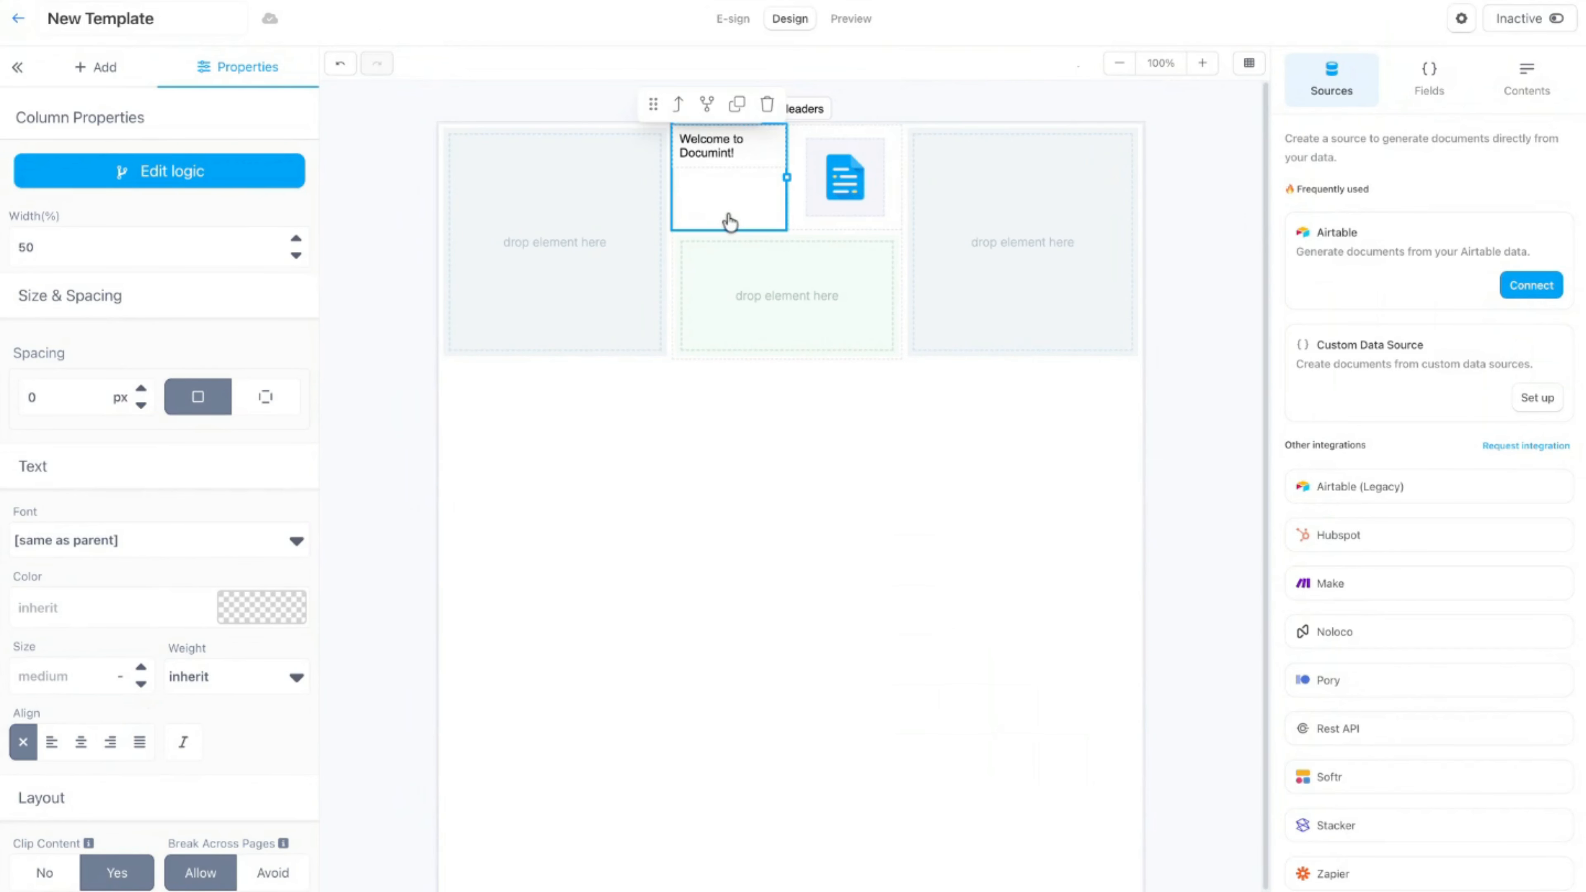
- Align the content of the column containing "Welcome to Documint!" to the vertical middle
scroll(109, 718, "down", 1)
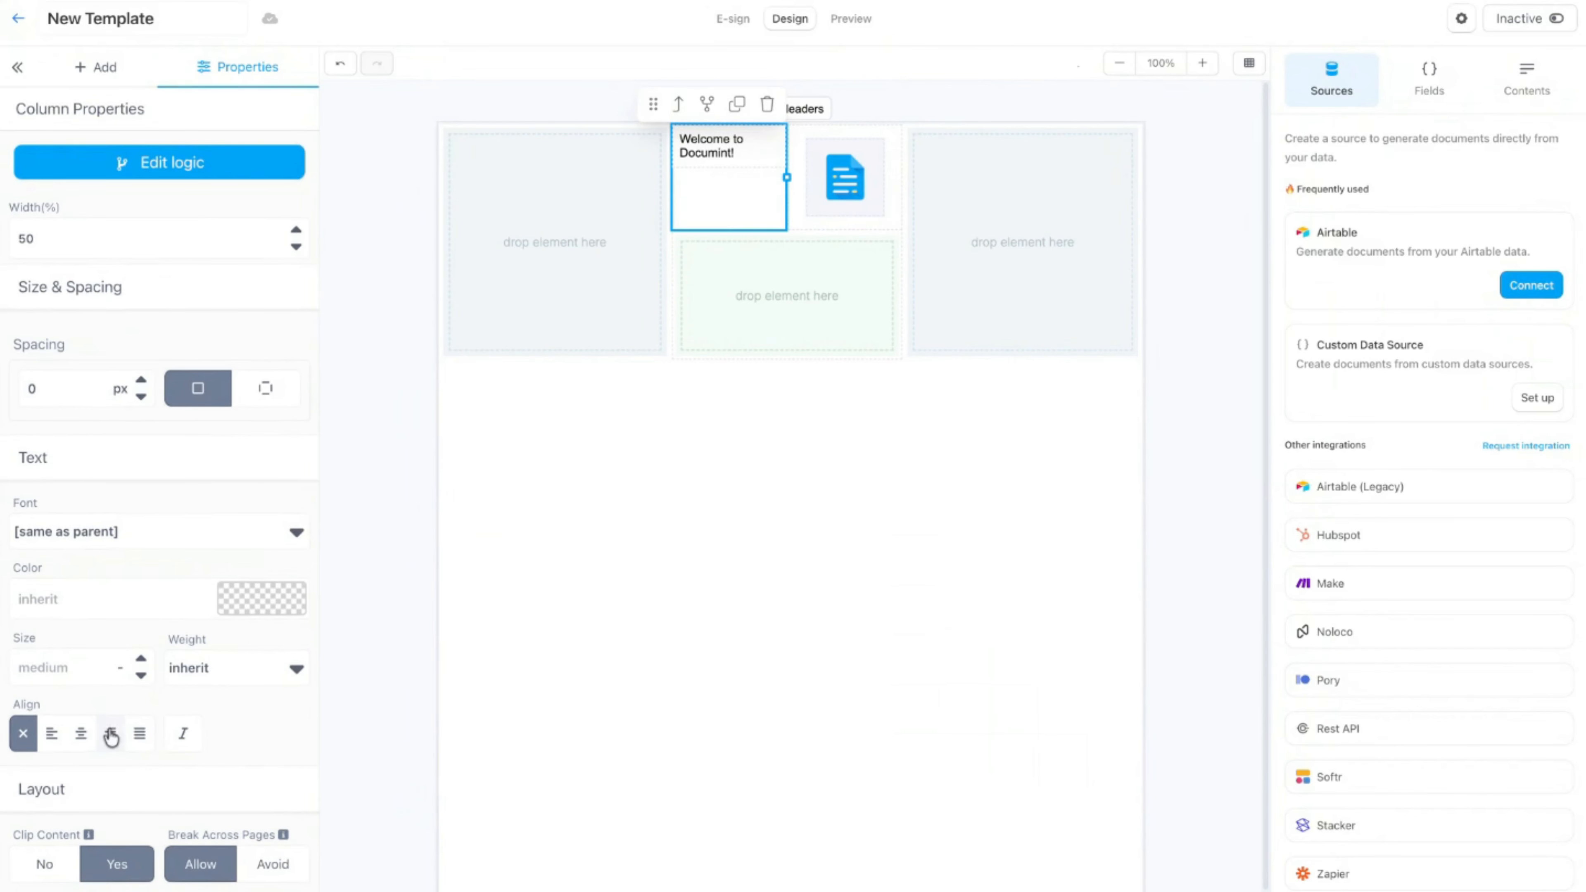
scroll(143, 837, "up", 1)
left_click(113, 890)
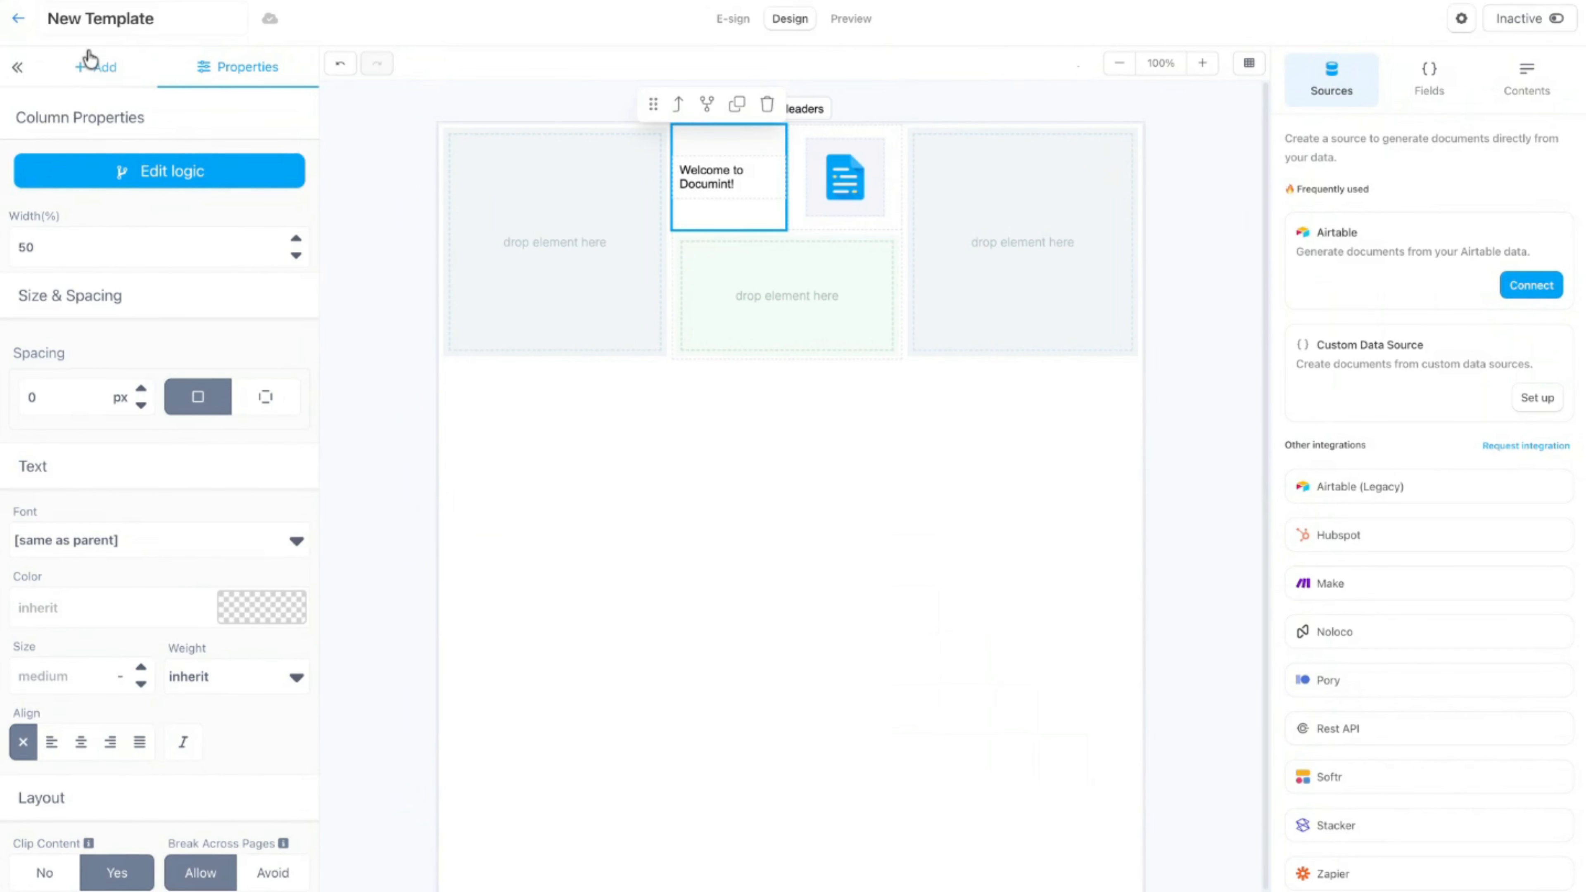
- Insert a Text block reading "Today, we are learning about layout elements and the many exciting things they can create!" into the lower nested row
left_click(95, 67)
left_click_drag(63, 210, 786, 310)
left_click(818, 251)
left_click(820, 252)
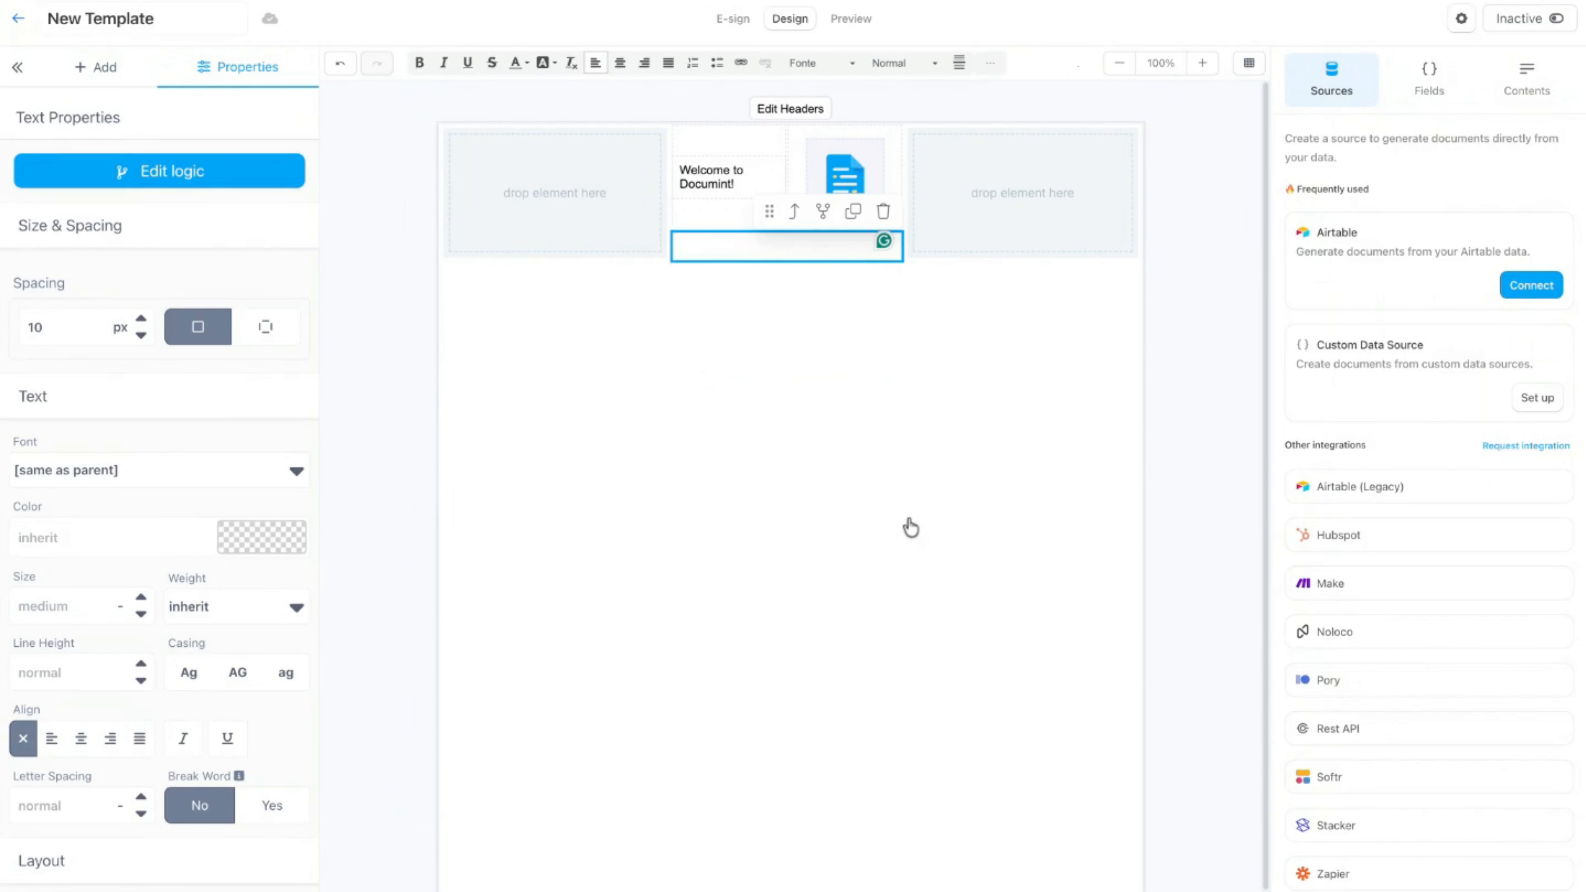
type("Tod")
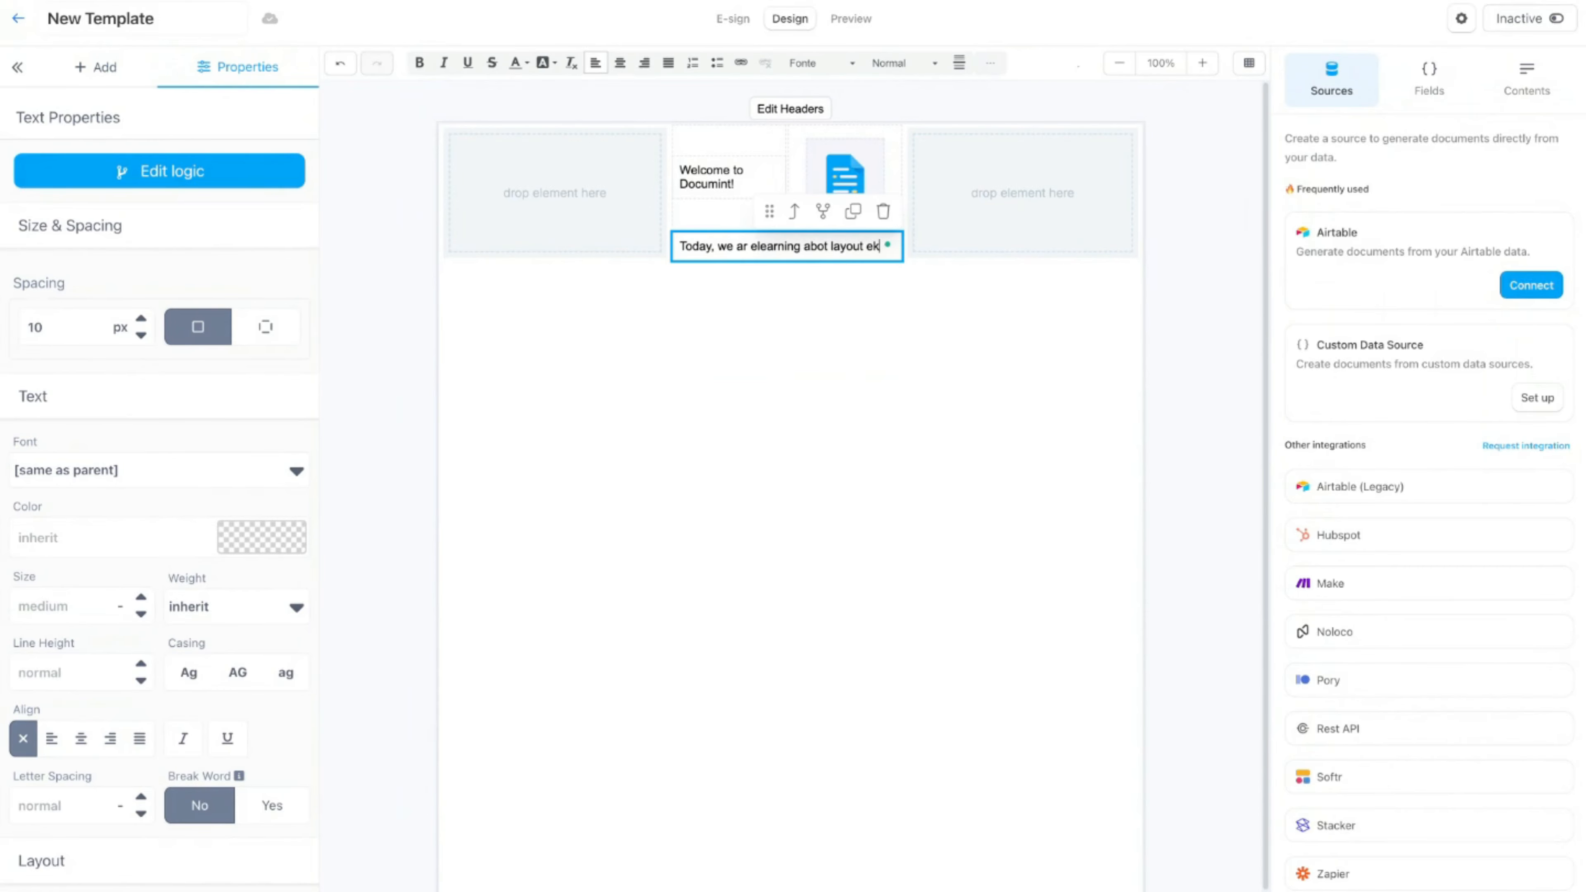
type("lements and")
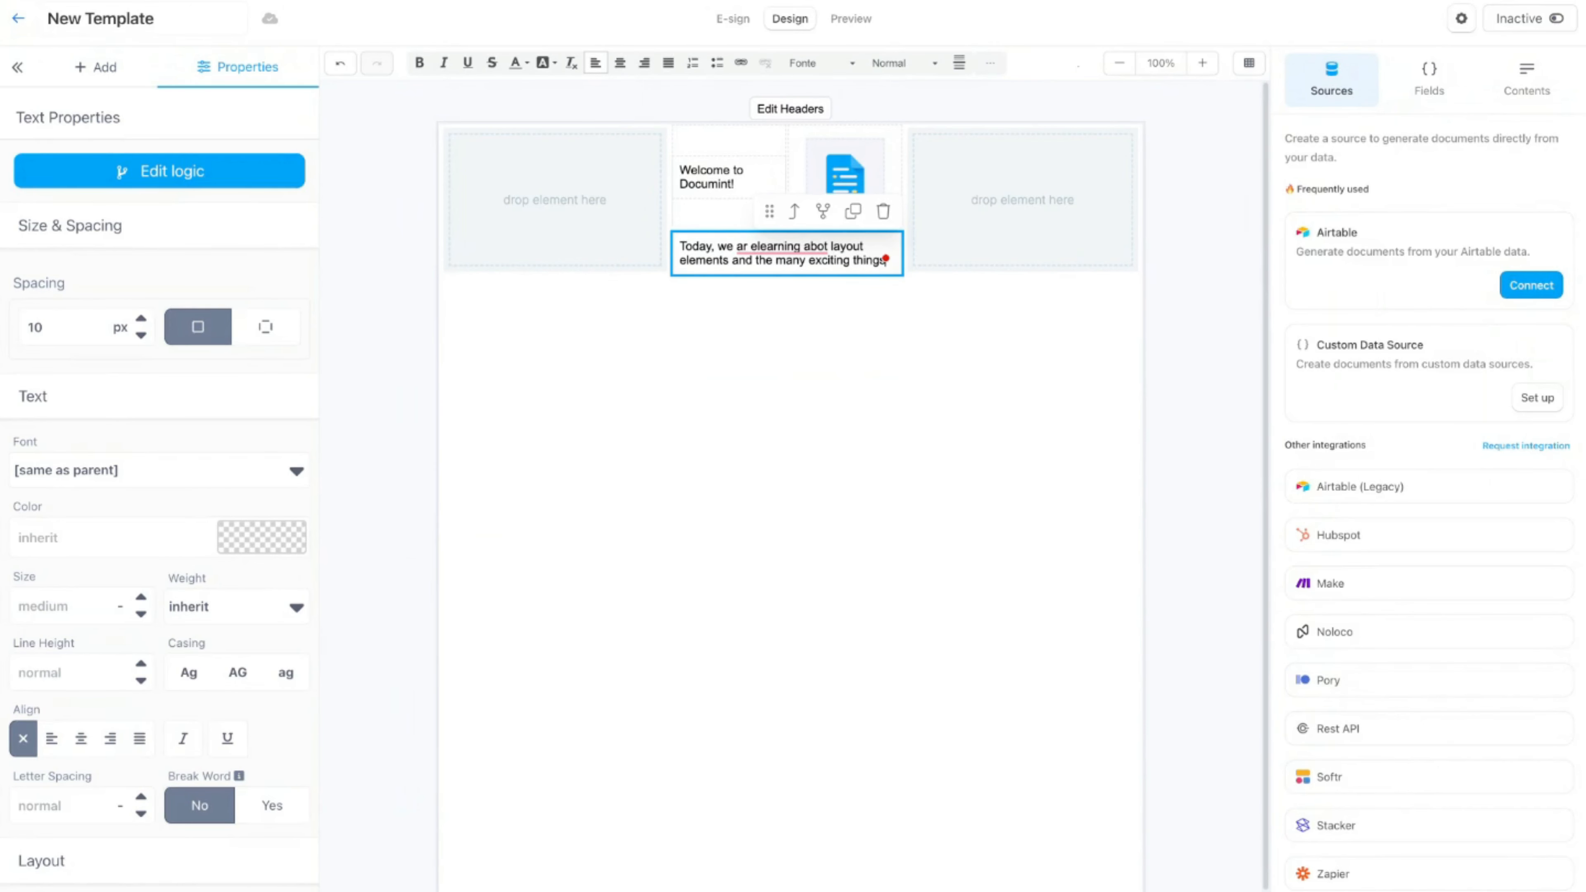
type("they can create!")
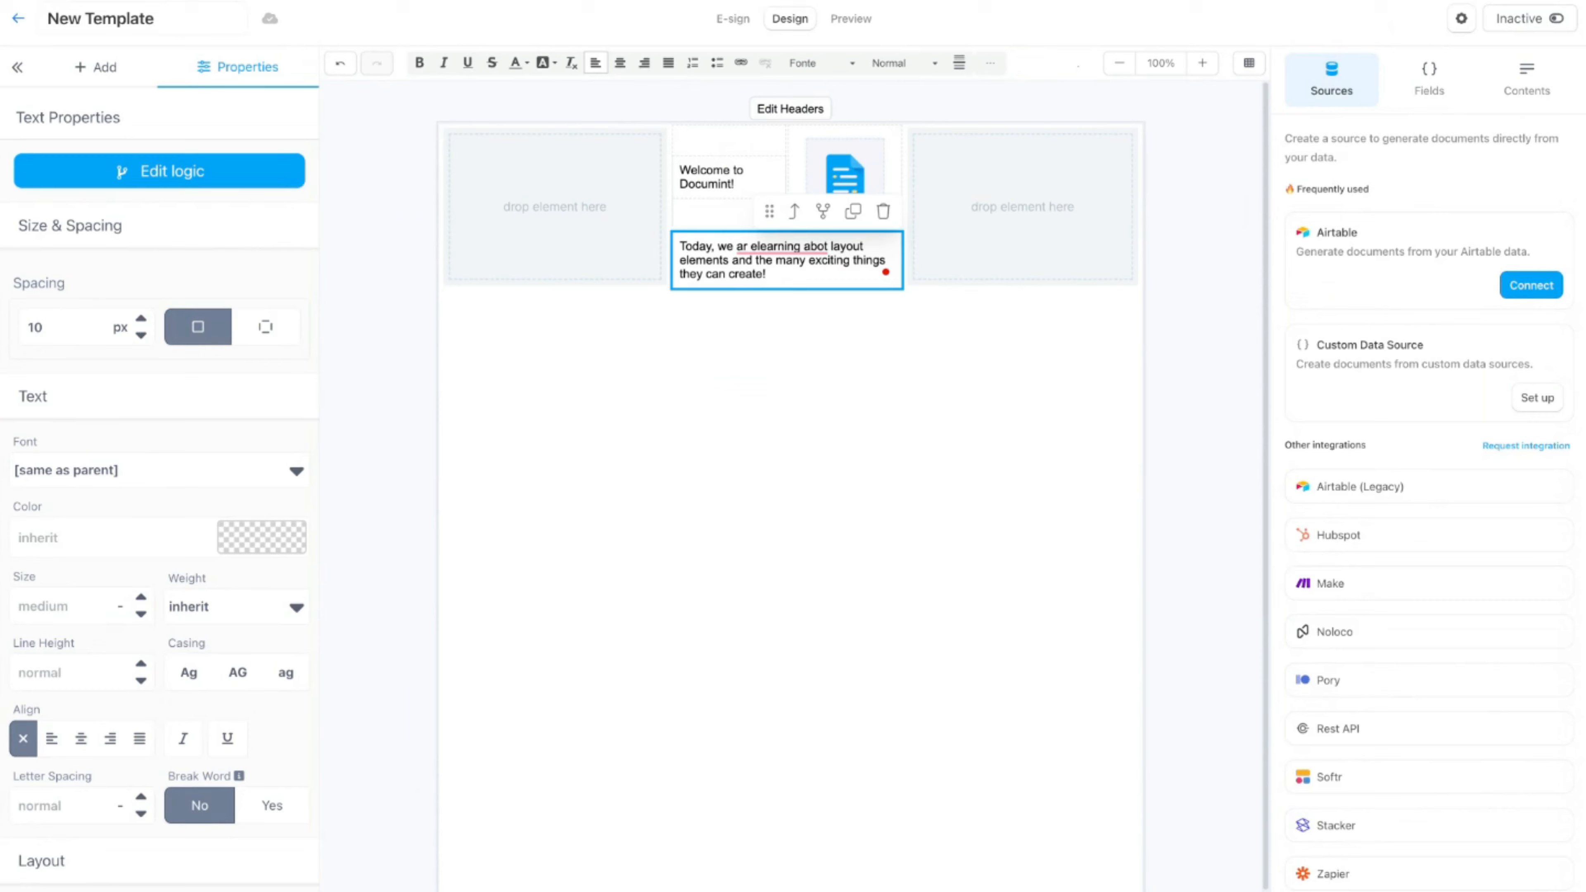
left_click(786, 253)
left_click(790, 294)
left_click(903, 400)
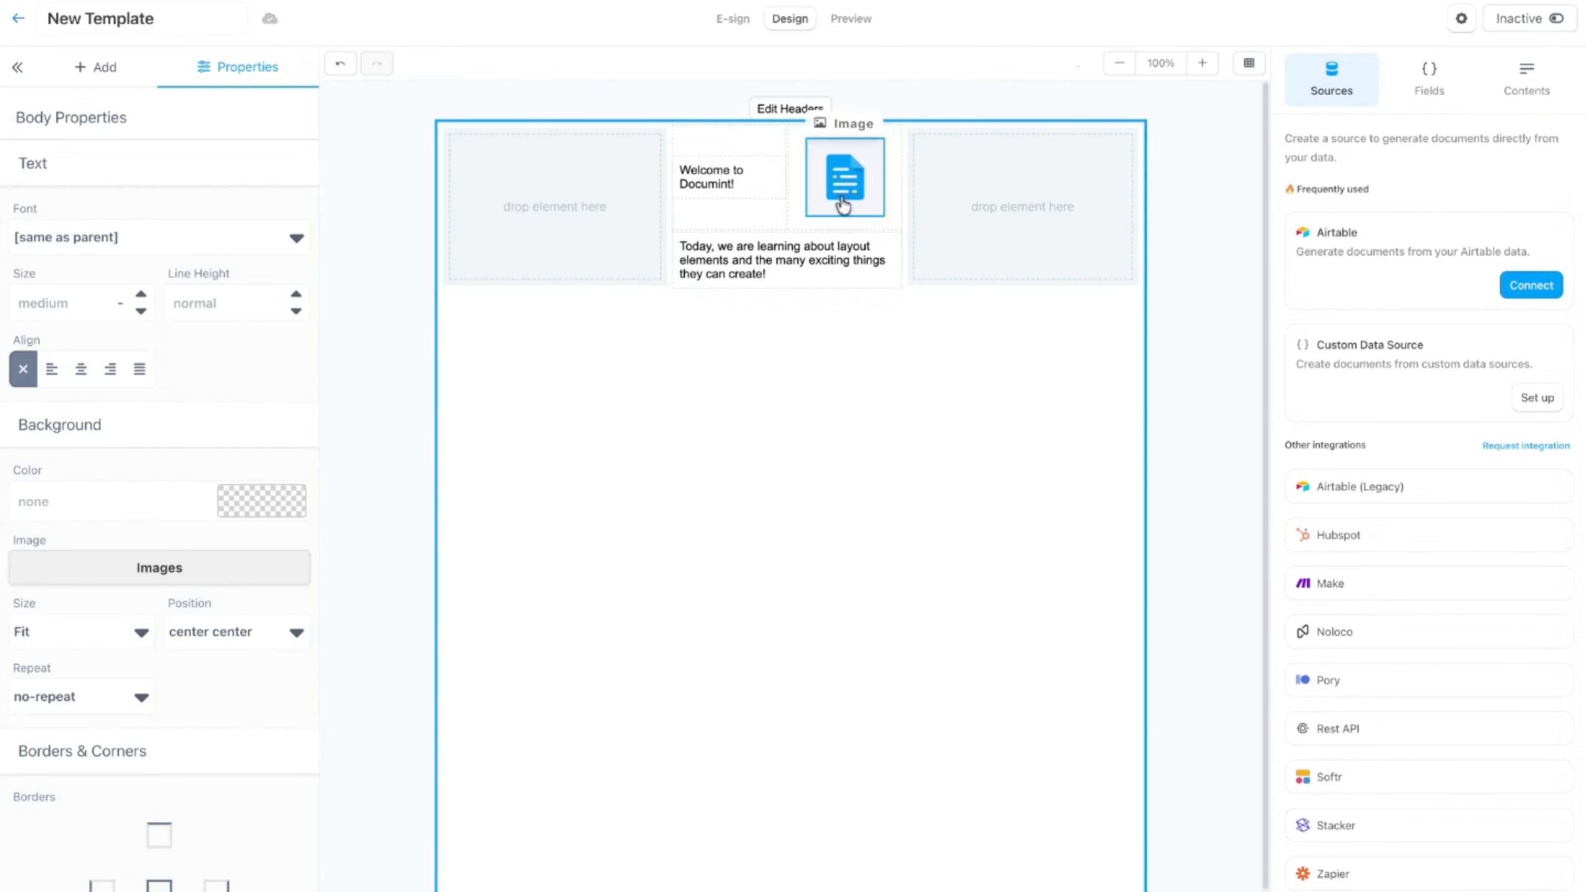
- Set the width of the first empty outer column to 30%
left_click(549, 206)
left_click(297, 256)
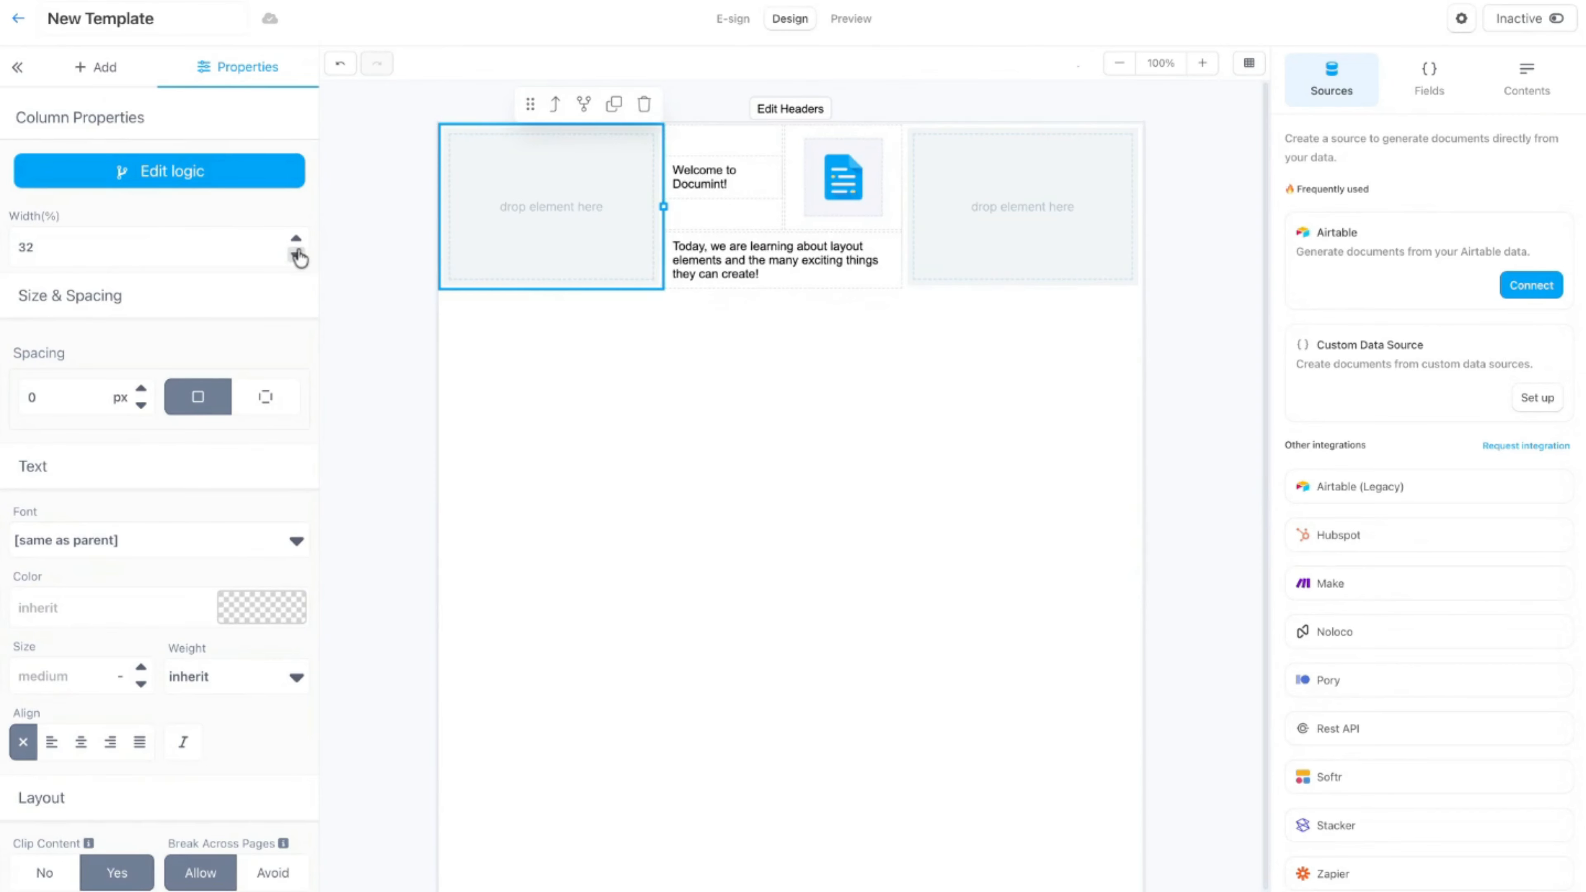
left_click(297, 255)
left_click(297, 256)
left_click(297, 255)
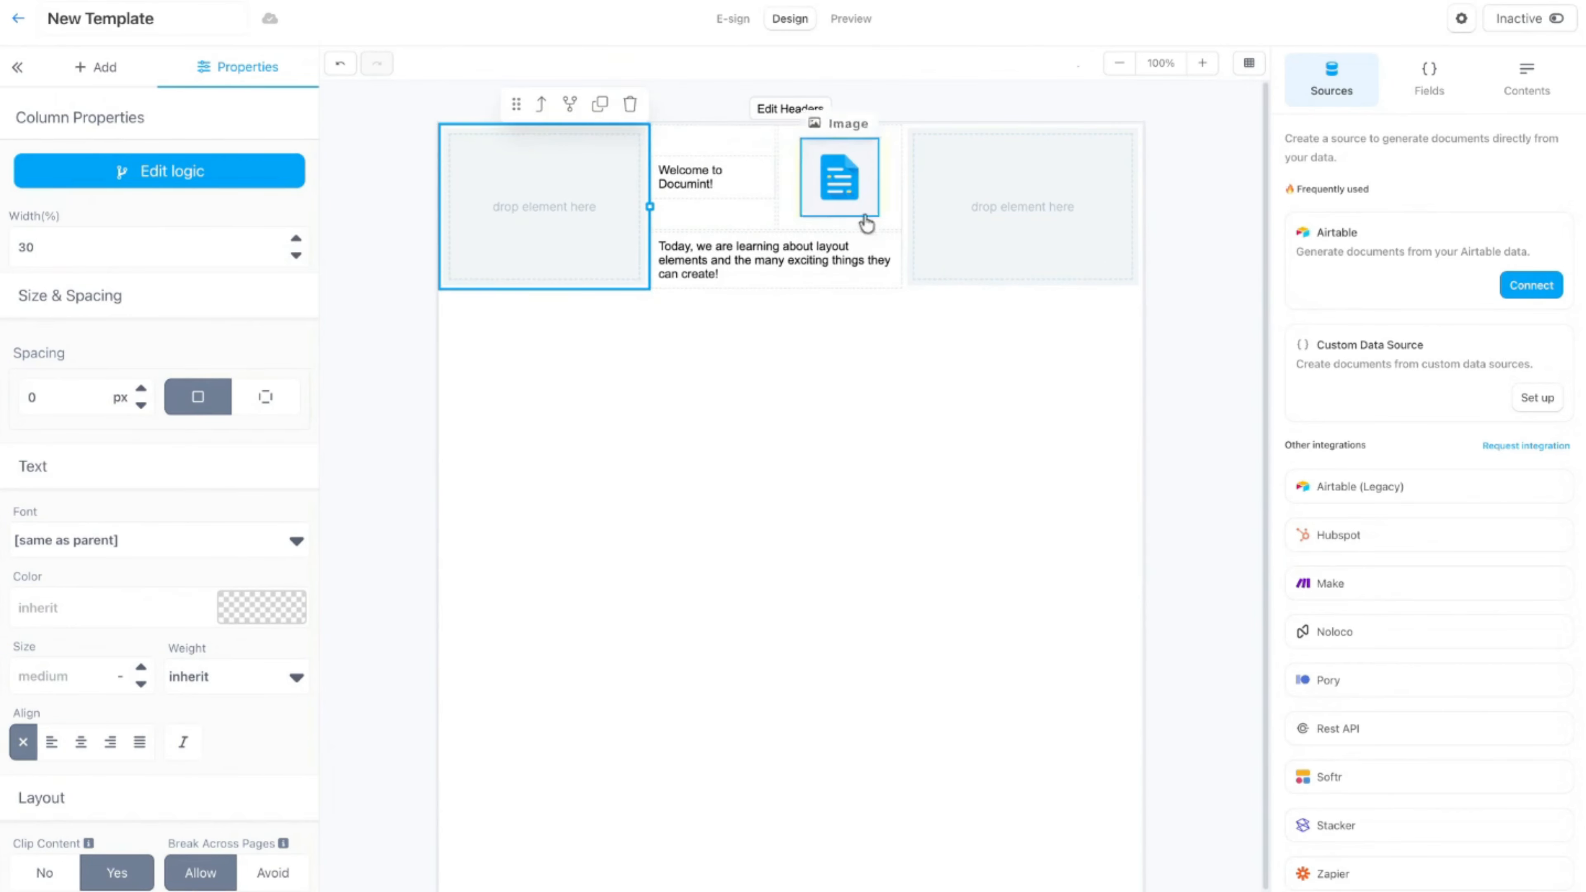
- Set the width of the third, empty outer column to 30%
left_click(962, 218)
left_click(297, 256)
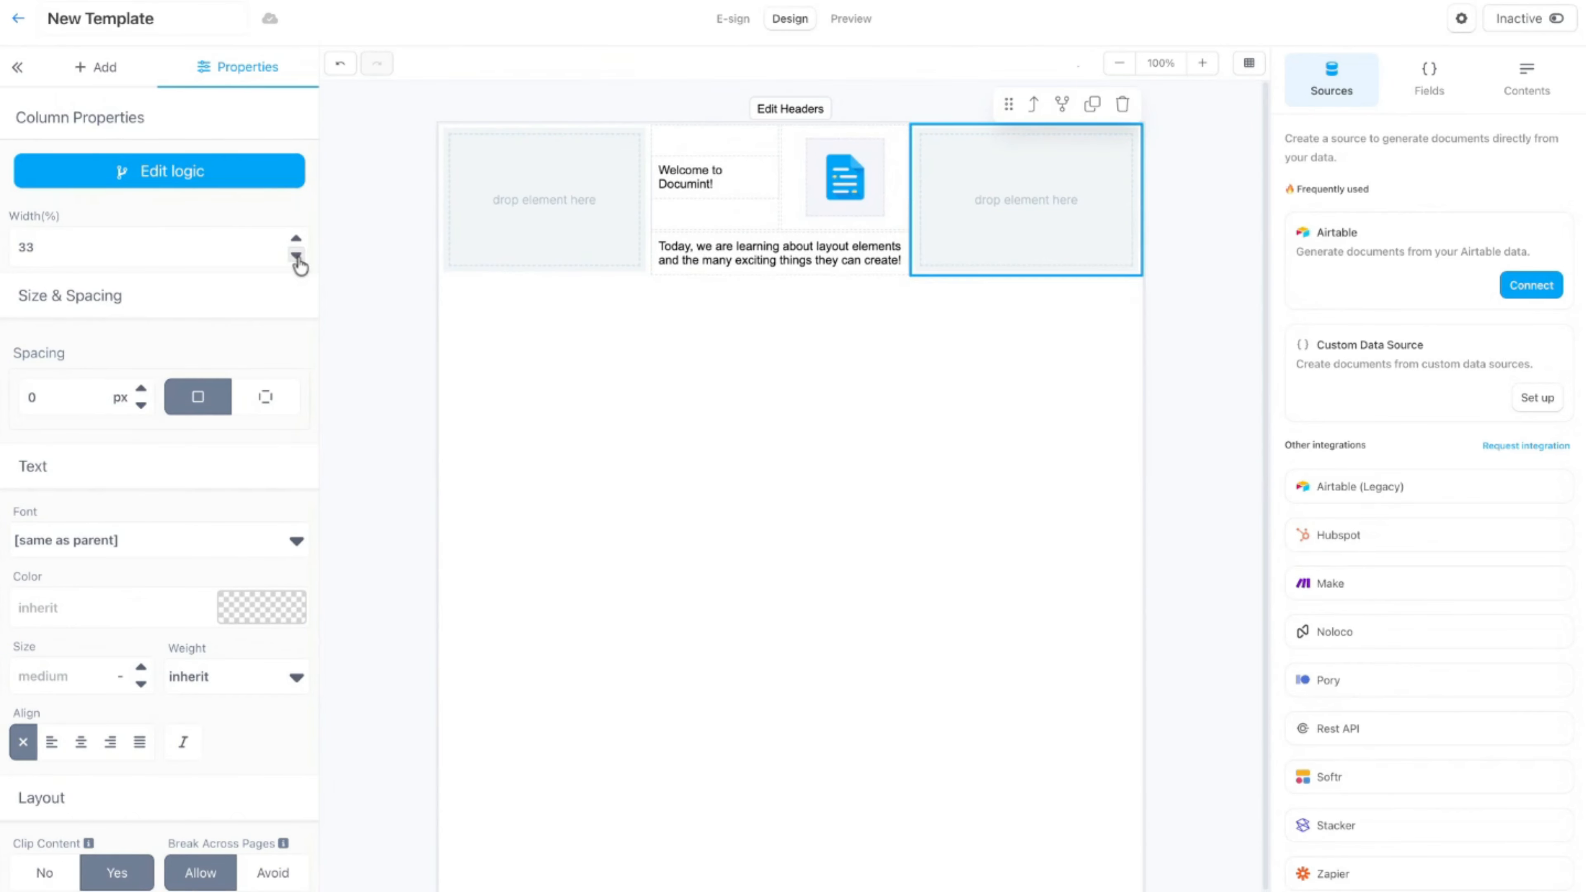
left_click(296, 256)
left_click(297, 256)
left_click(297, 256)
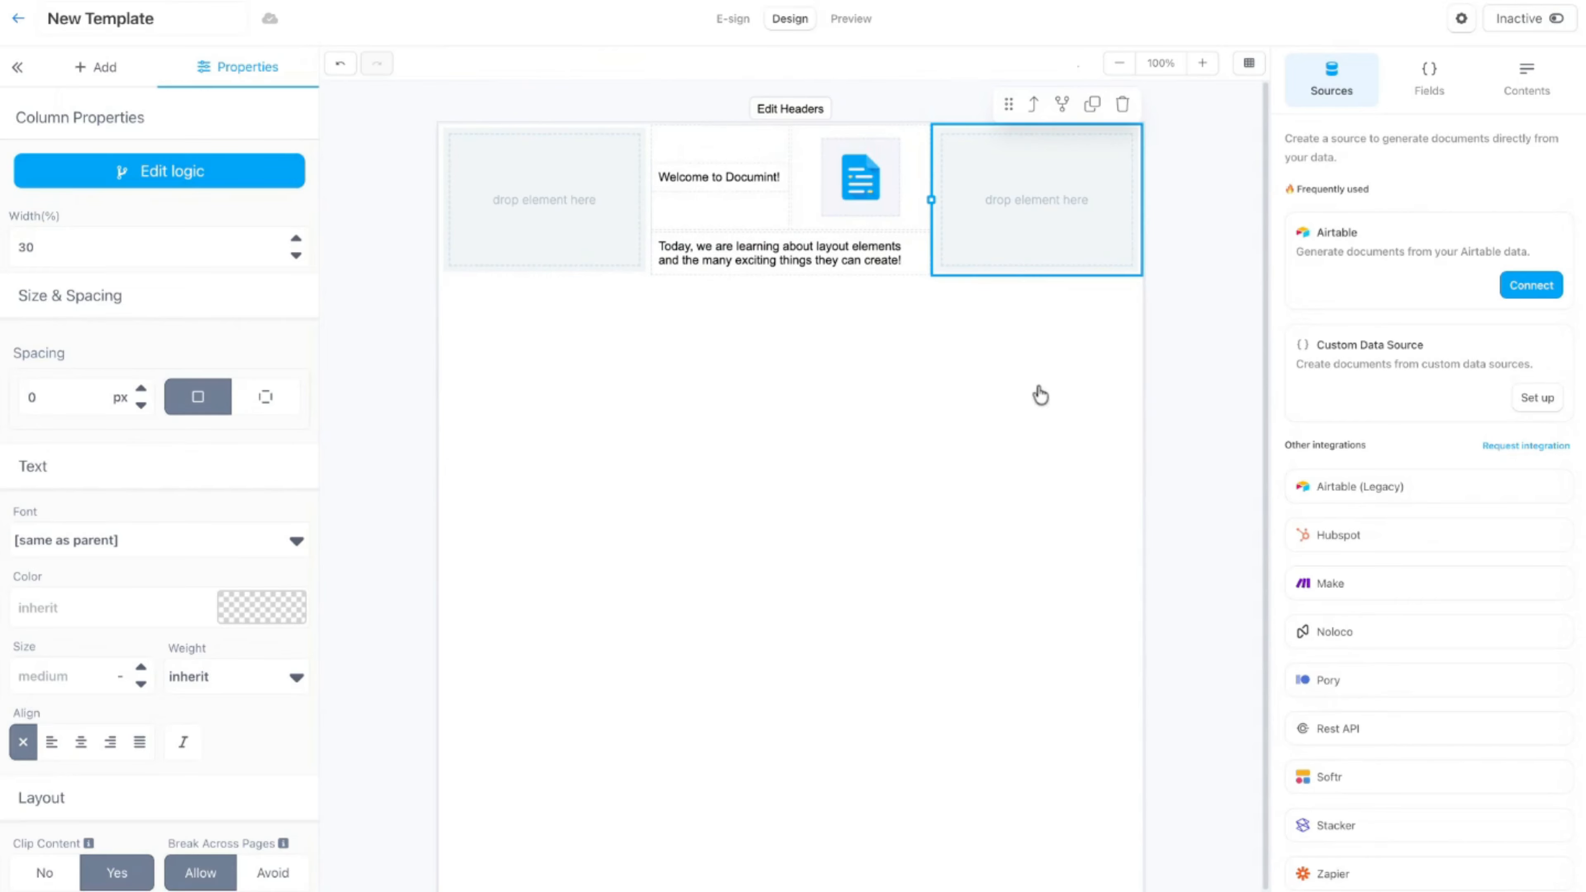
- Preview the rendered document and return to the design view
left_click(779, 125)
left_click(851, 18)
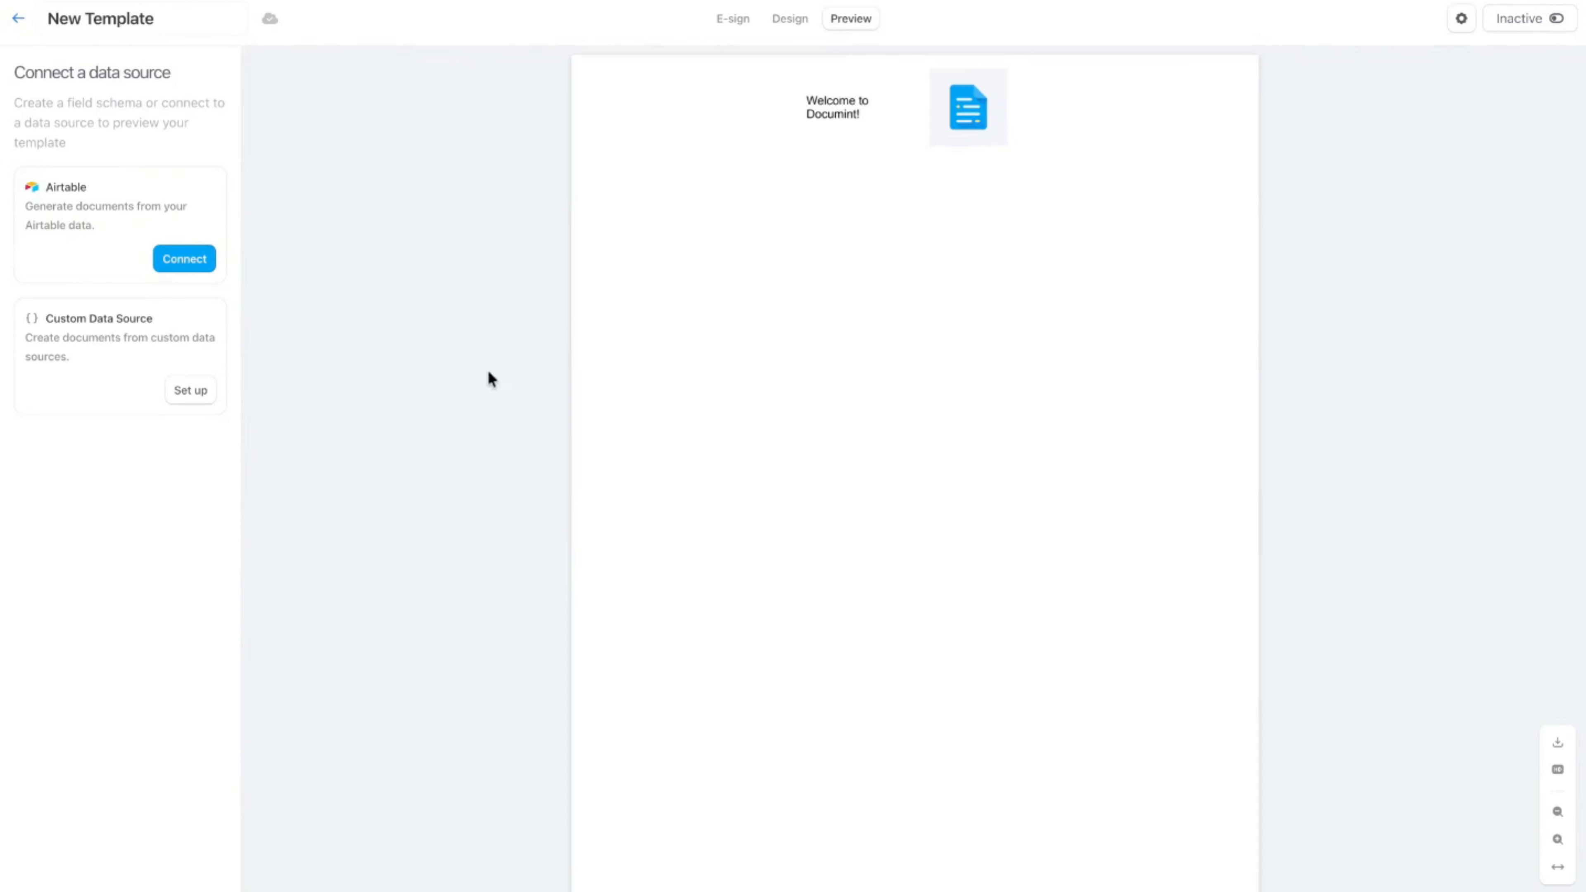
left_click(791, 20)
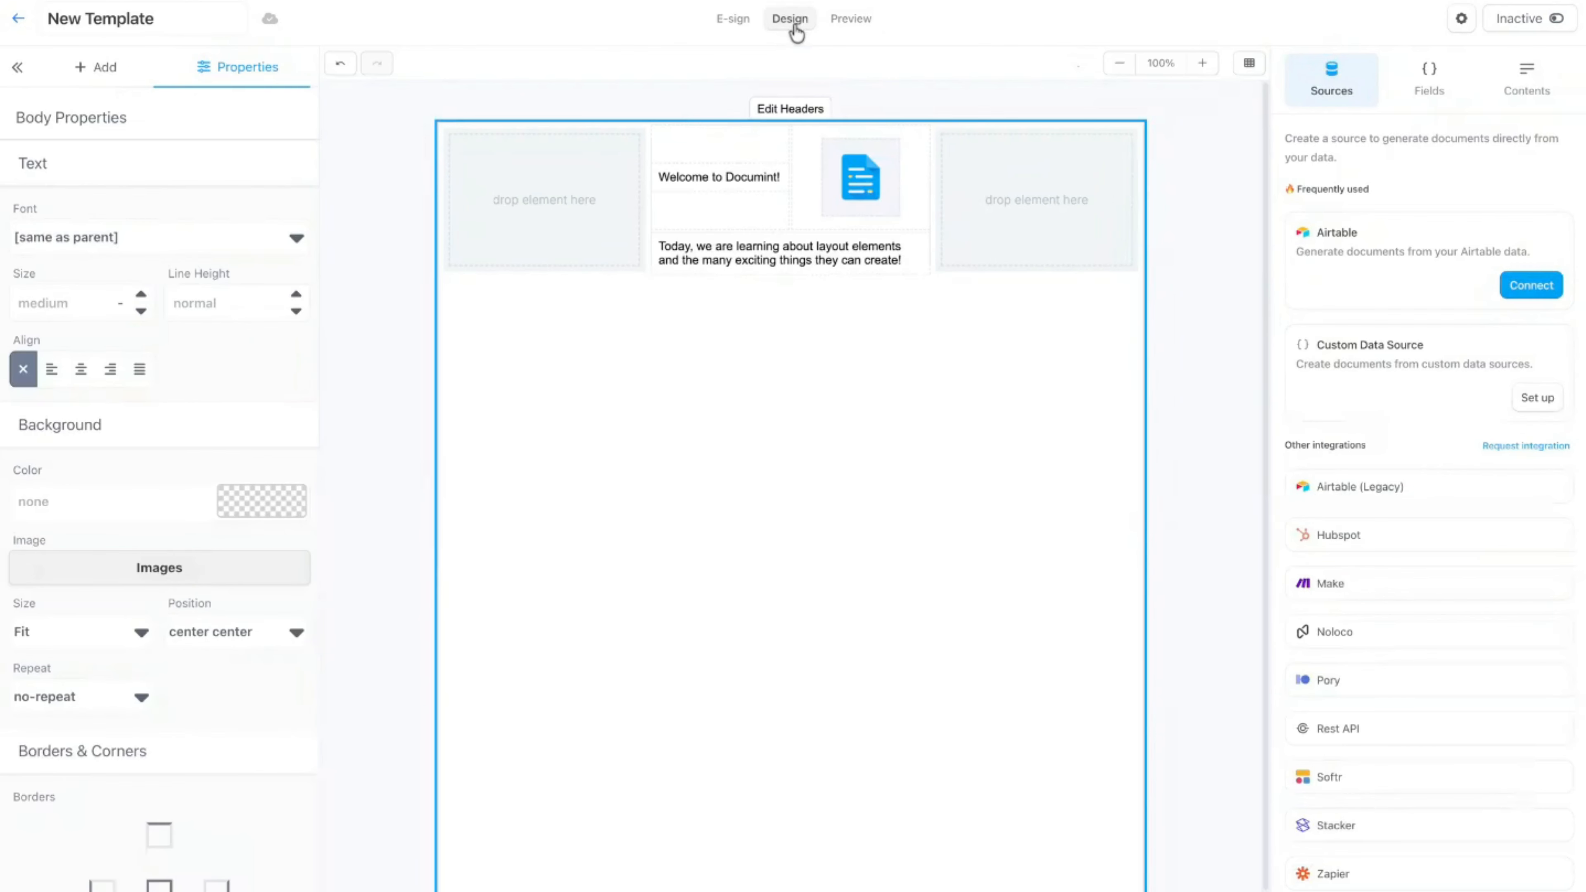
left_click(710, 267)
left_click(824, 214)
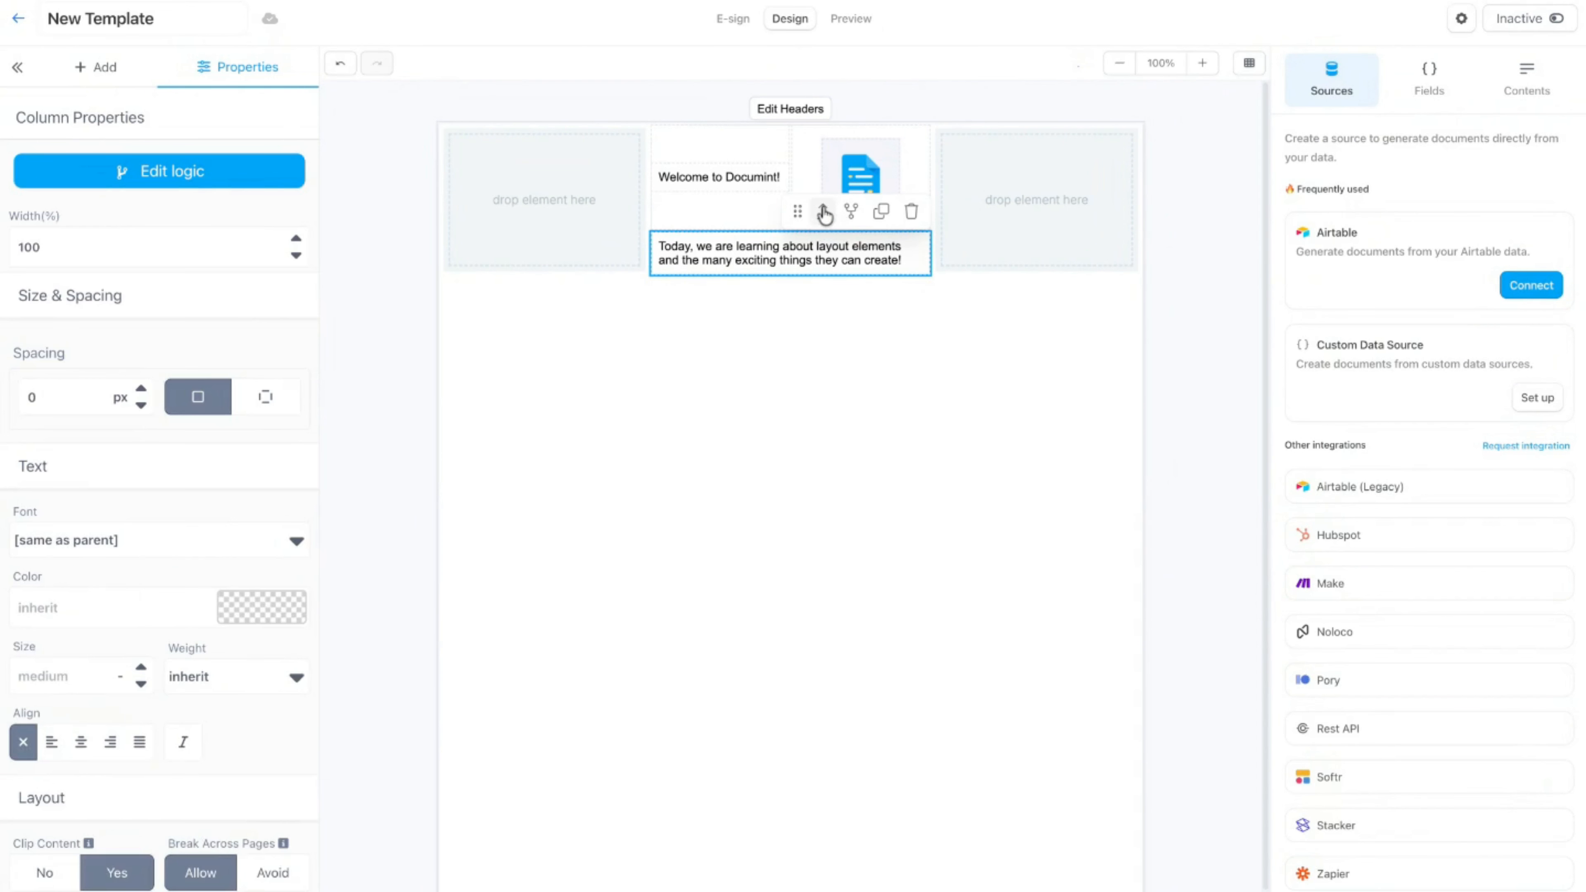
left_click(875, 321)
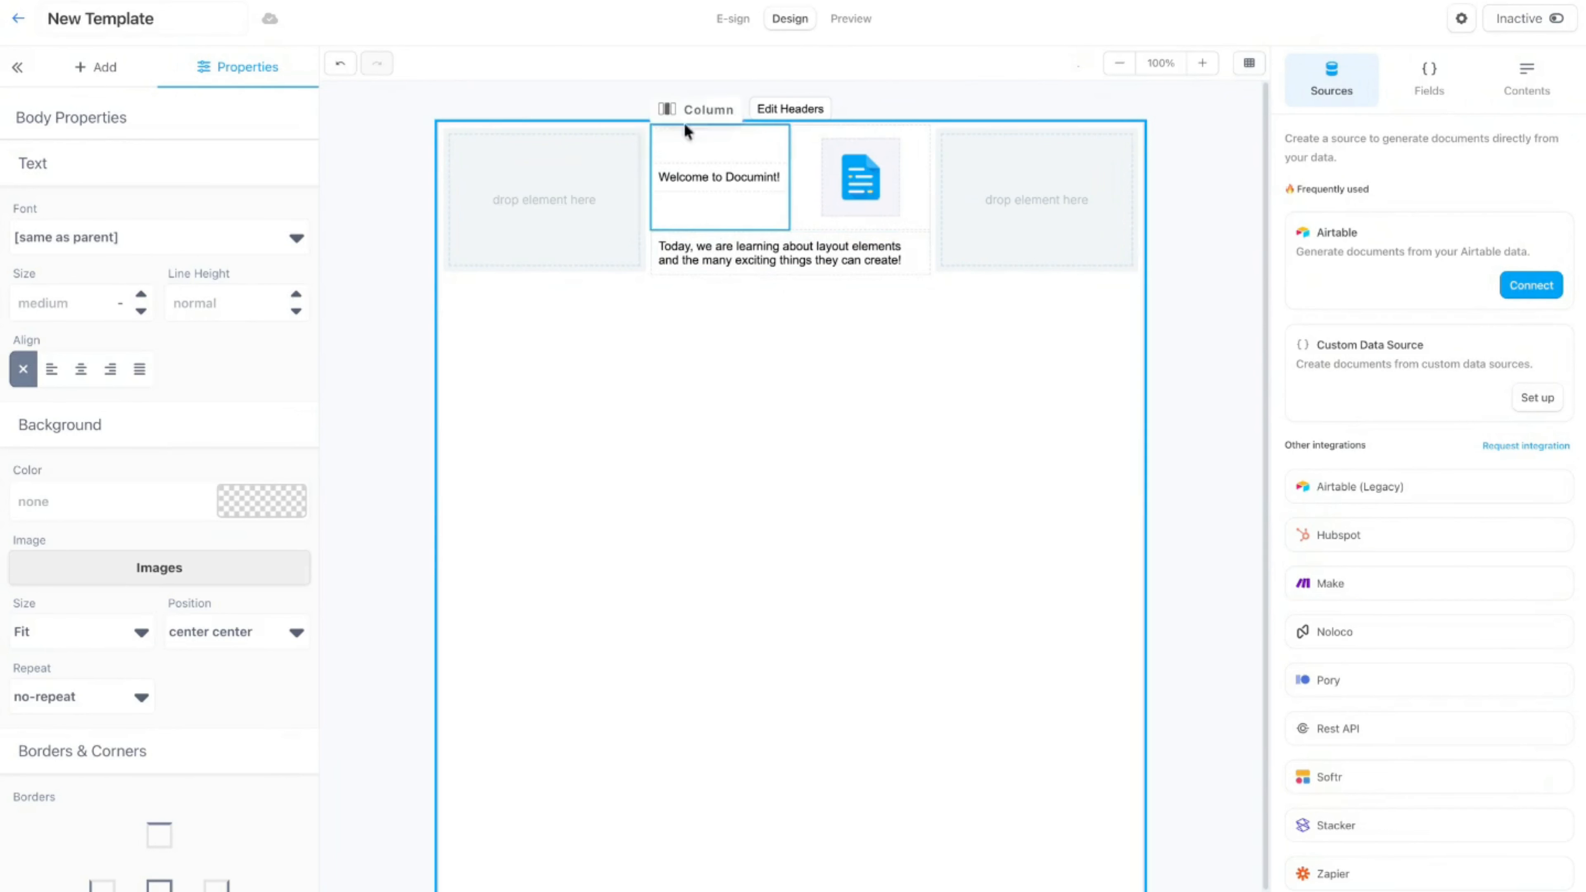
- Add a solid 1 px border in colour #bfbfbf on all sides of the middle column containing the nested rows
left_click(842, 268)
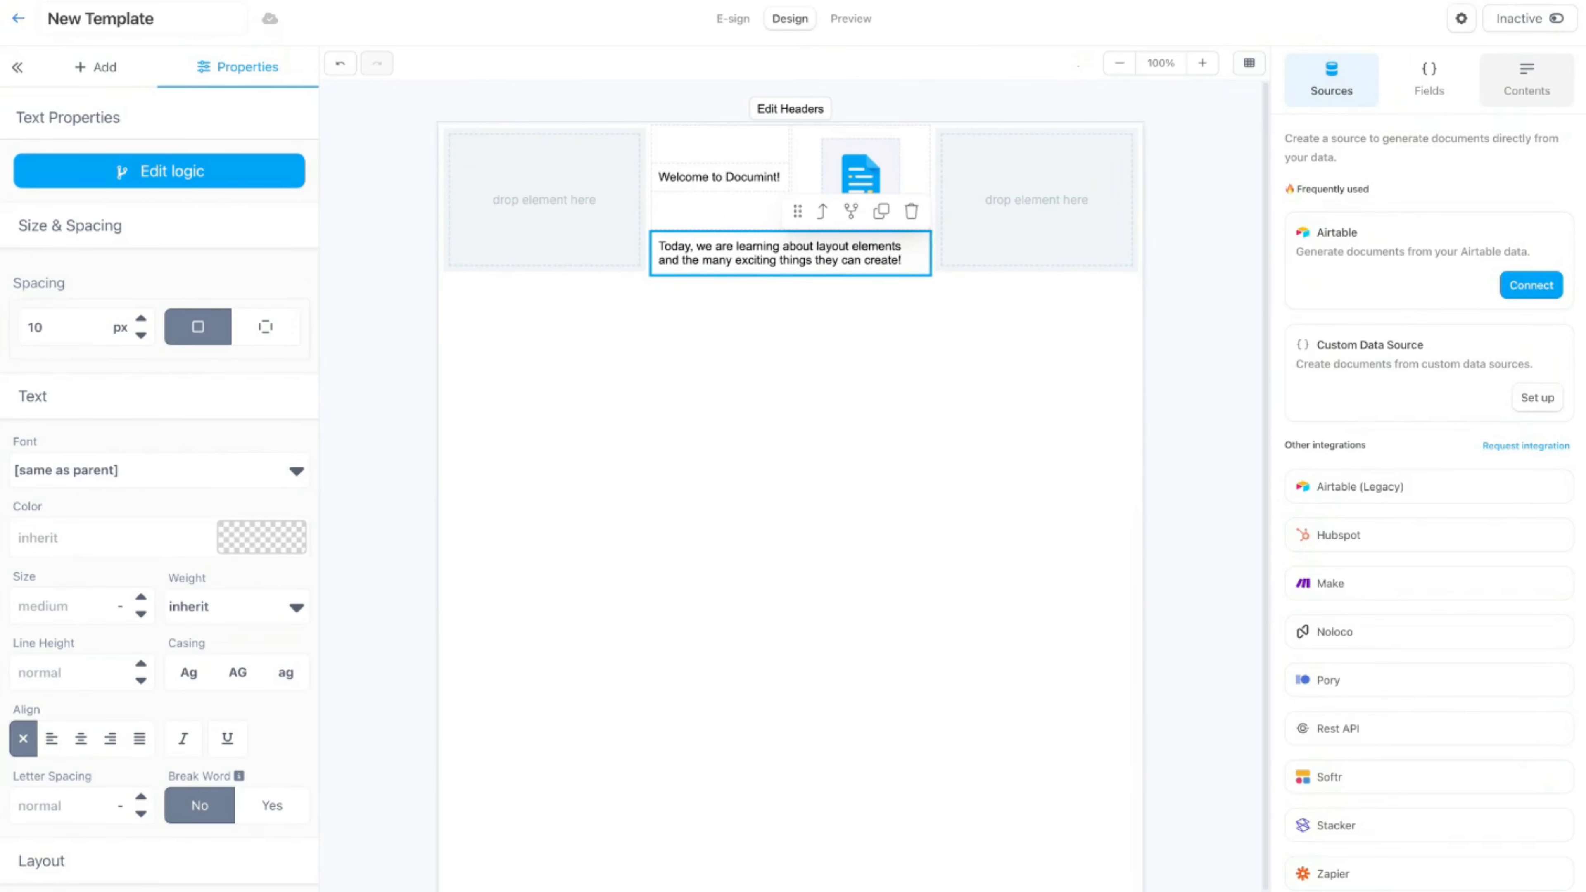
left_click(1505, 87)
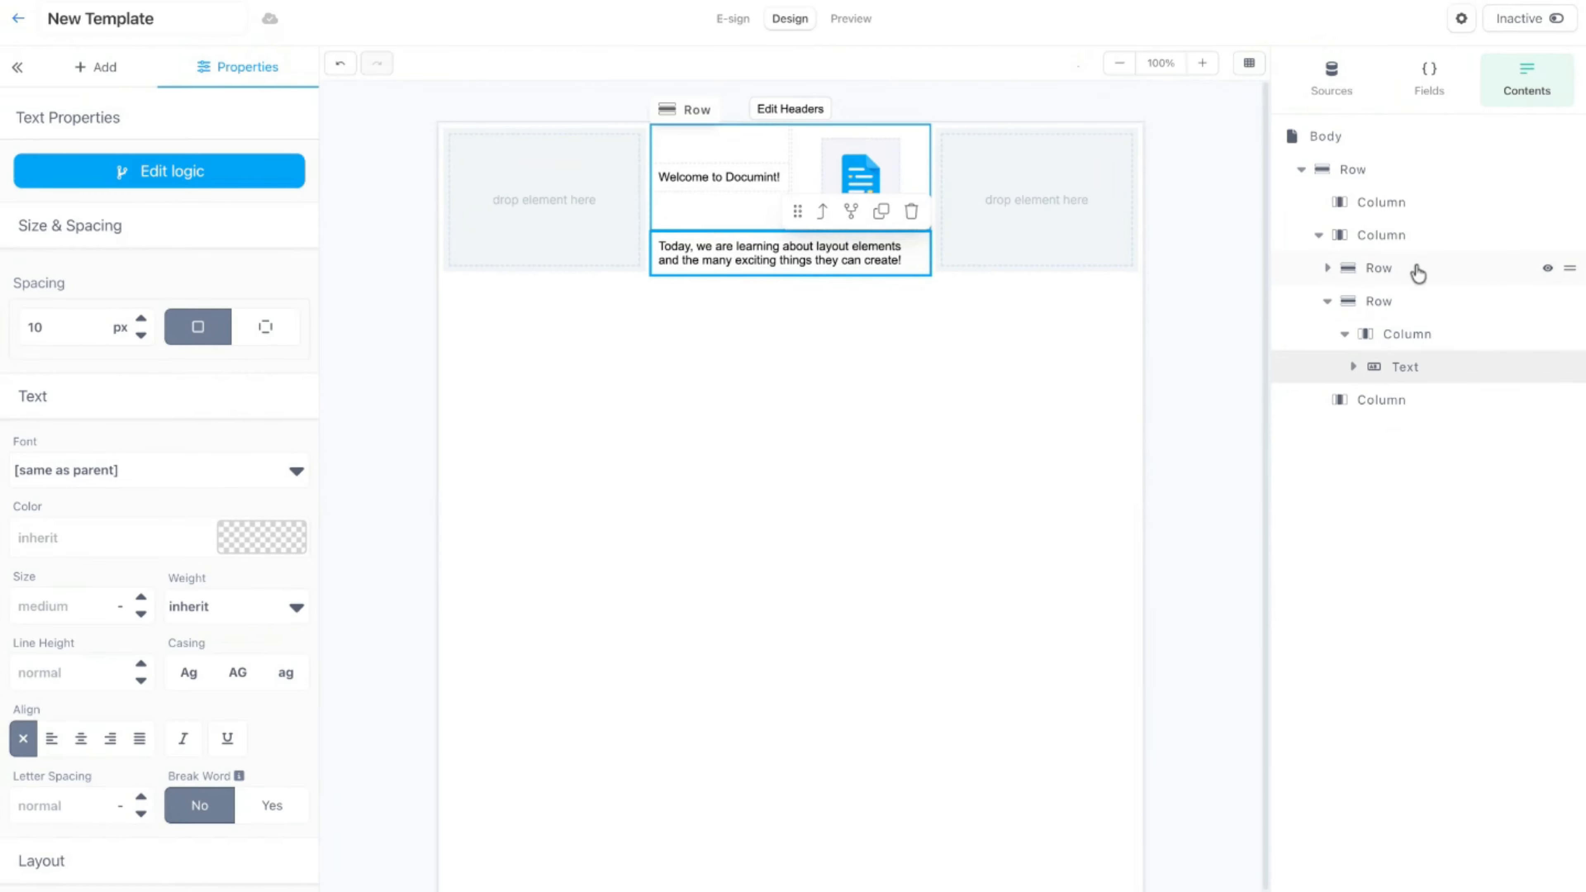
left_click(1421, 244)
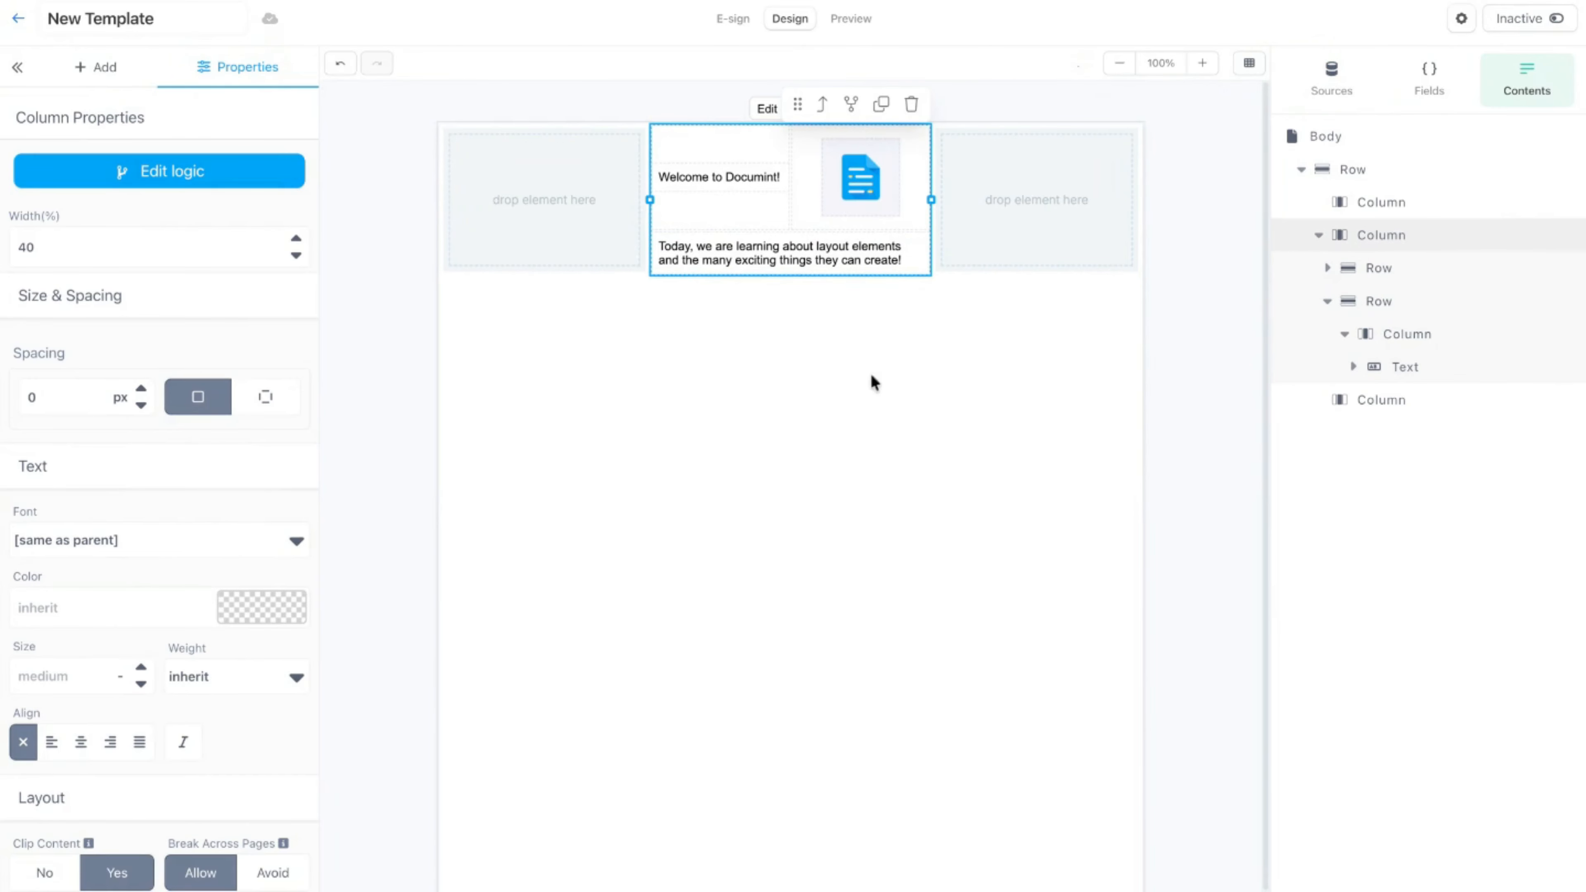
scroll(185, 392, "down", 10)
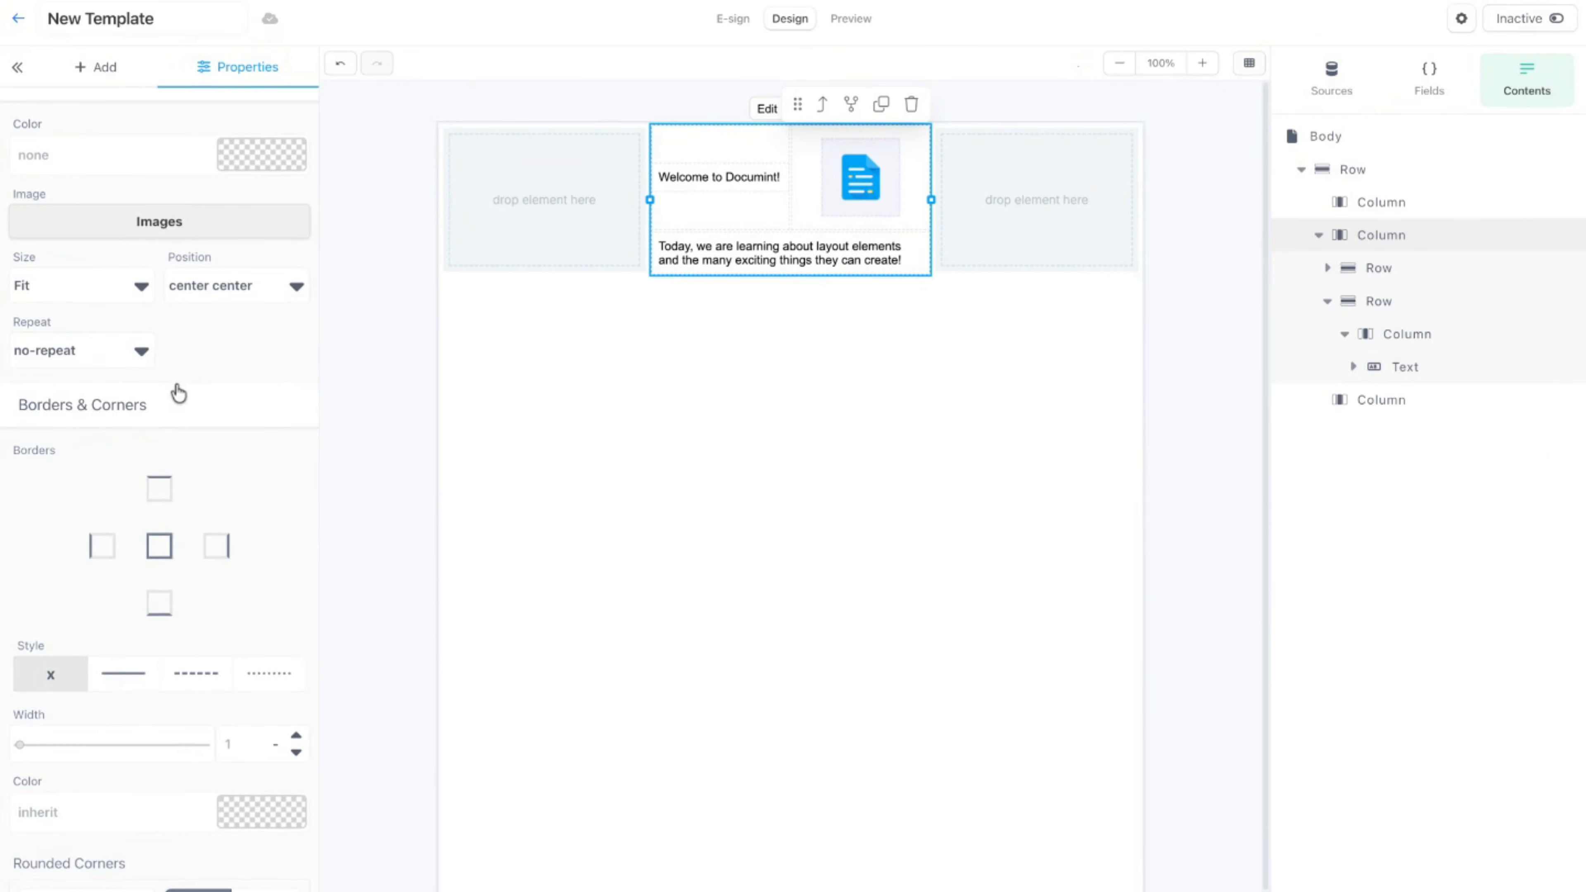
left_click(164, 547)
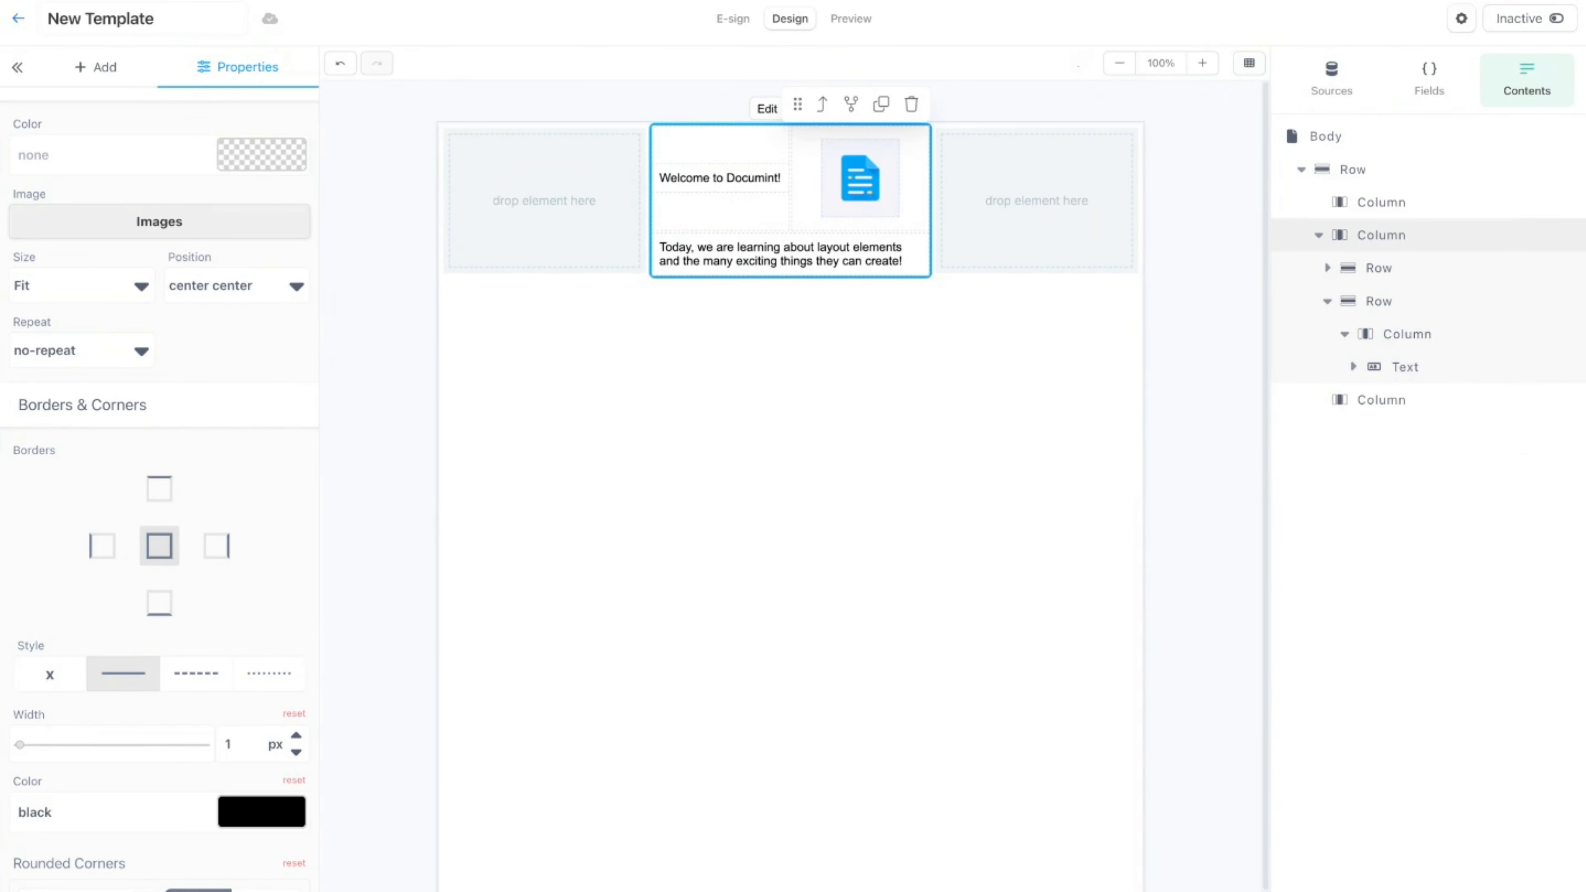
left_click(260, 825)
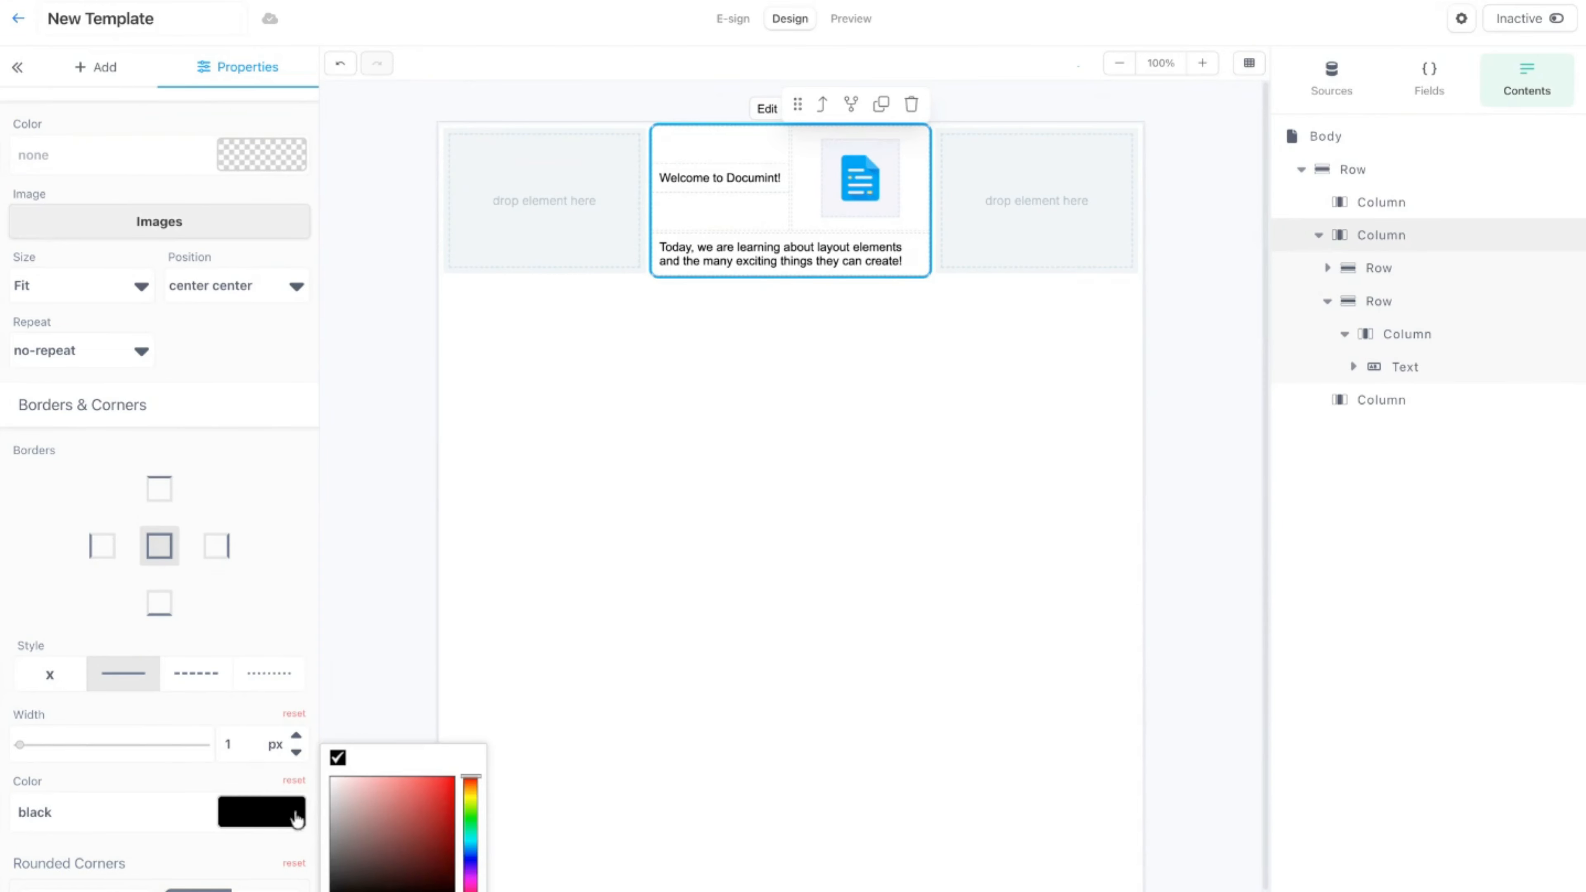
left_click(330, 816)
left_click_drag(320, 812, 321, 806)
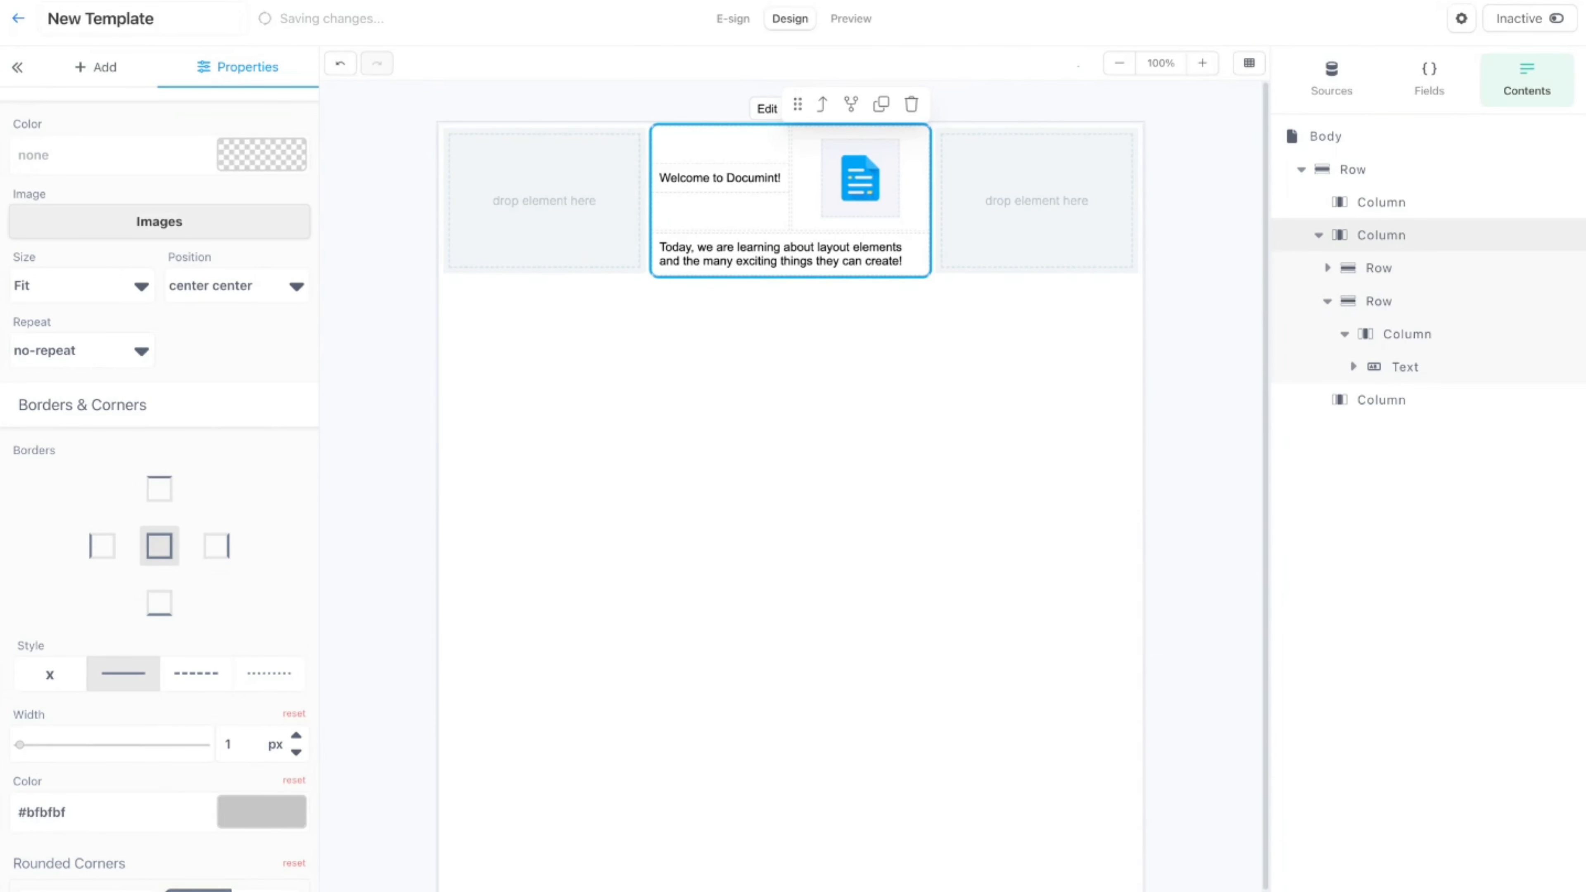
left_click(1430, 275)
left_click(1133, 411)
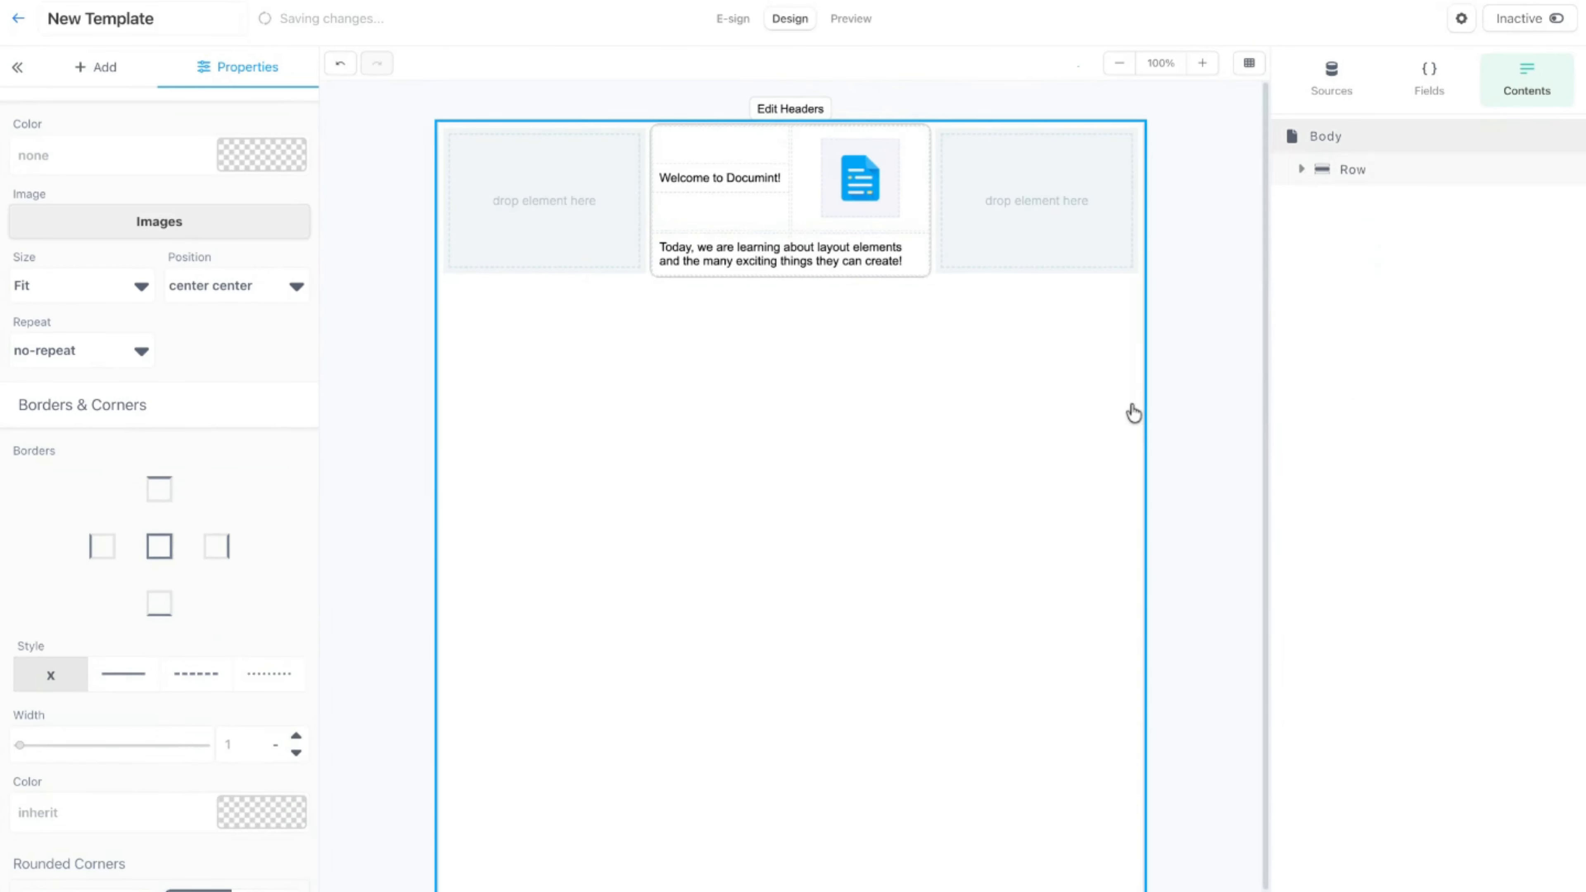
- Preview the document, set its top, left, right and bottom page margins to 1 in, save the settings and return to the design view
left_click(865, 19)
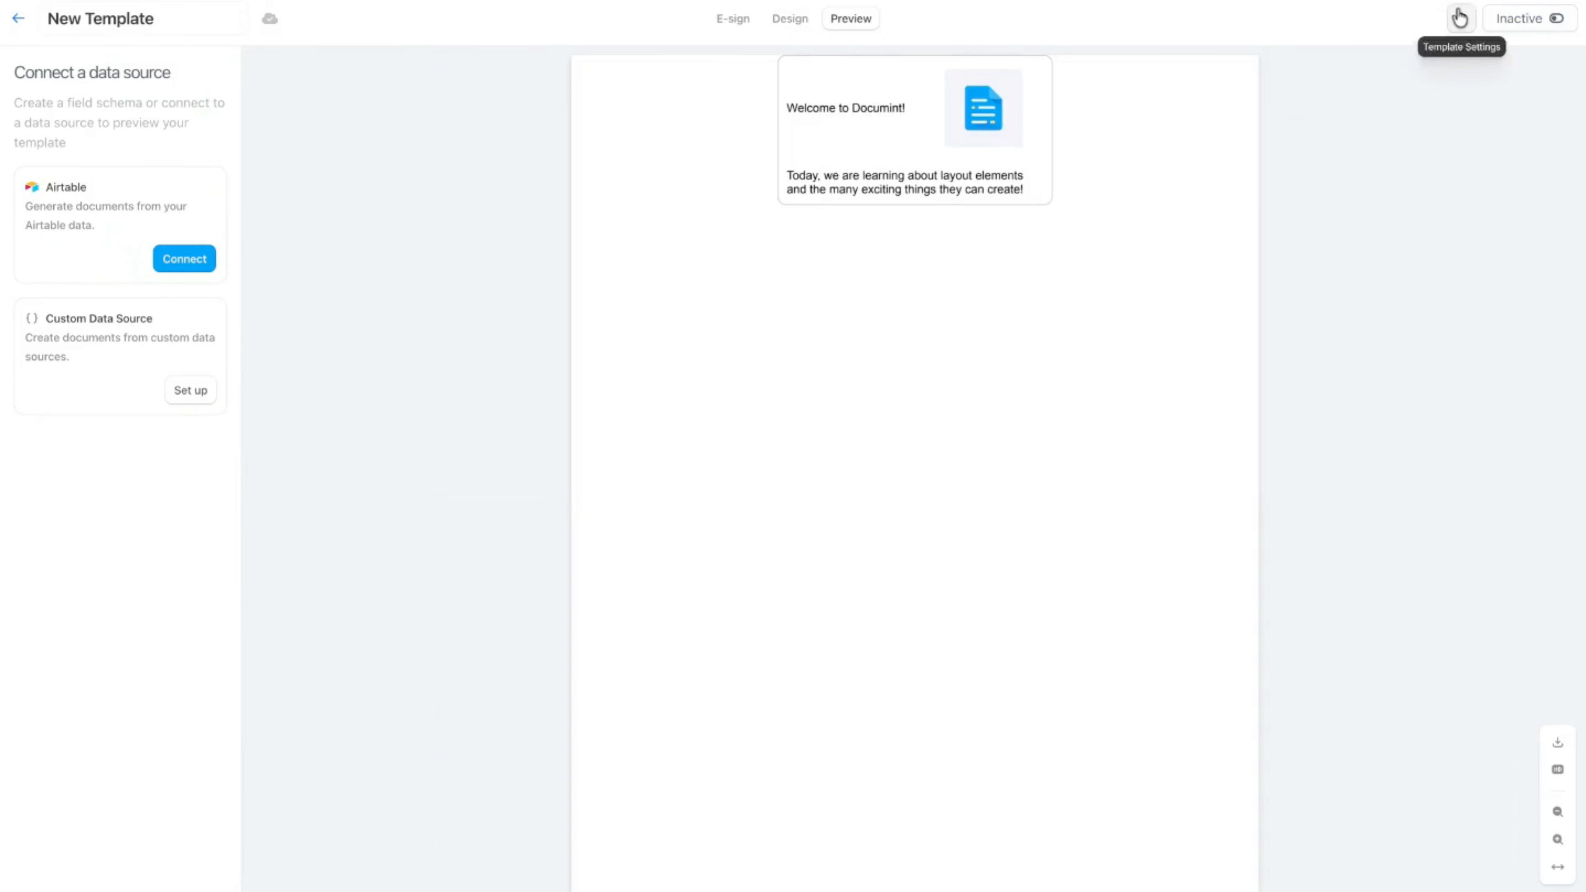
left_click(1461, 19)
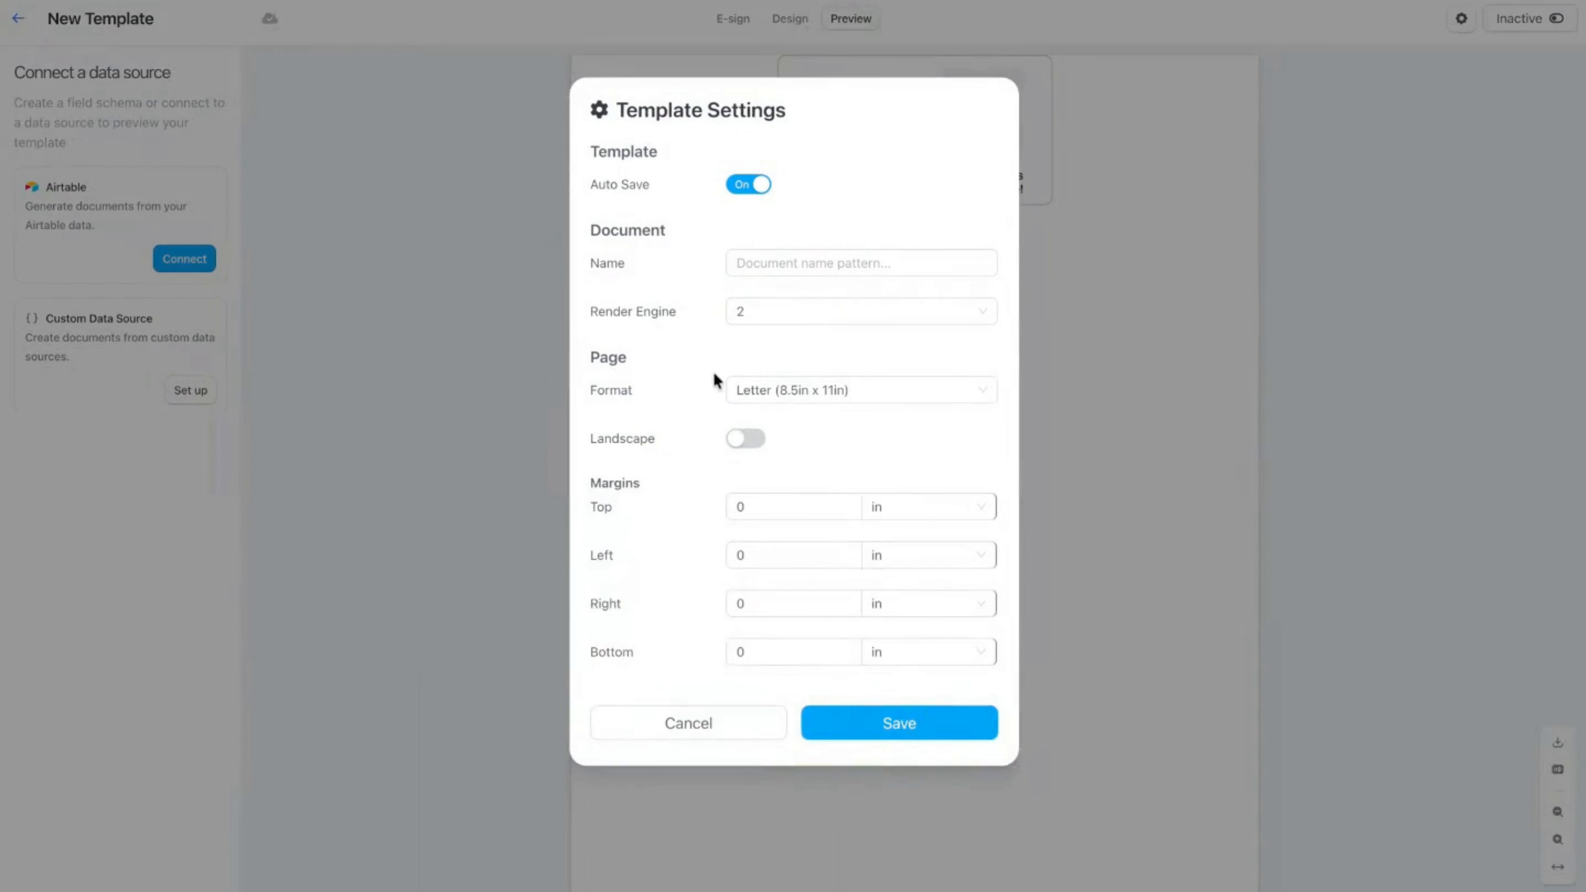
left_click(850, 508)
type("1")
left_click(853, 555)
type("1")
left_click(856, 604)
type("1")
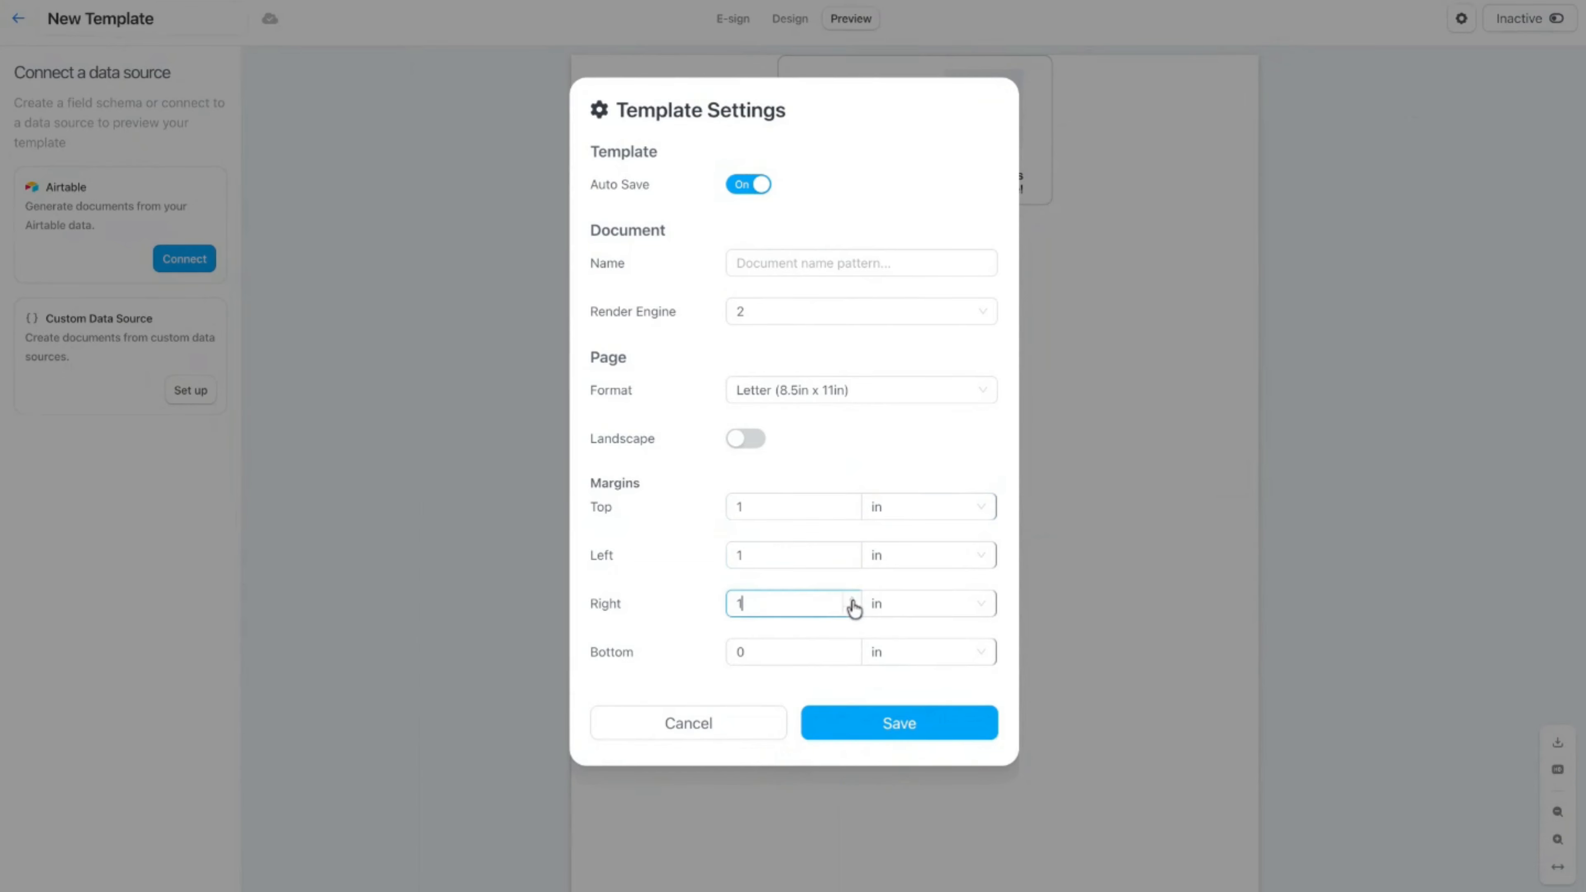
left_click(851, 652)
type("1")
left_click(875, 720)
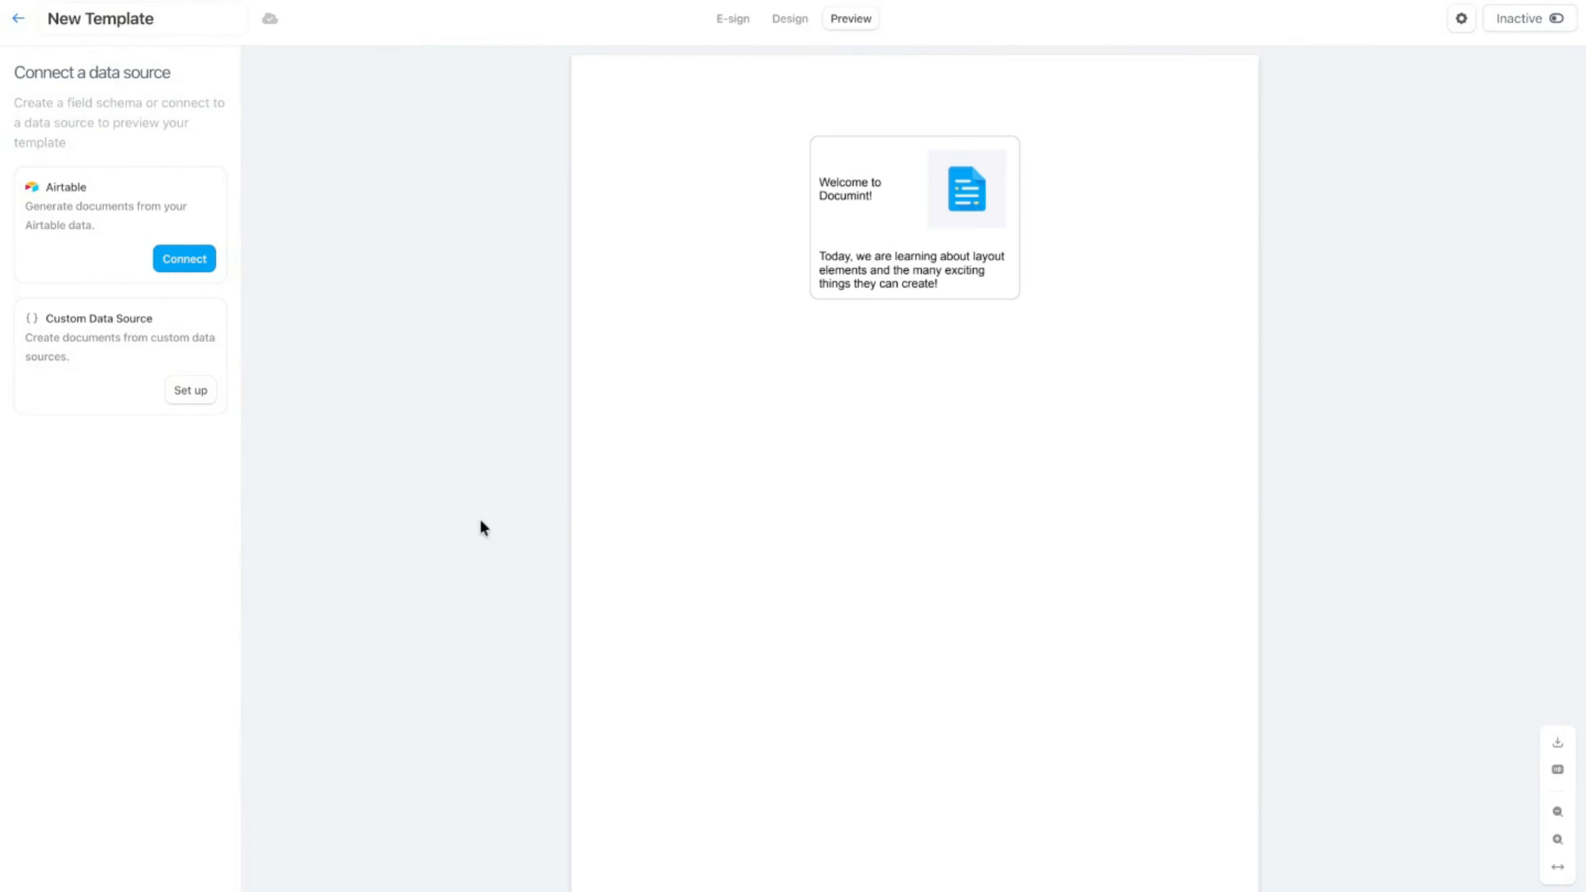
left_click(806, 23)
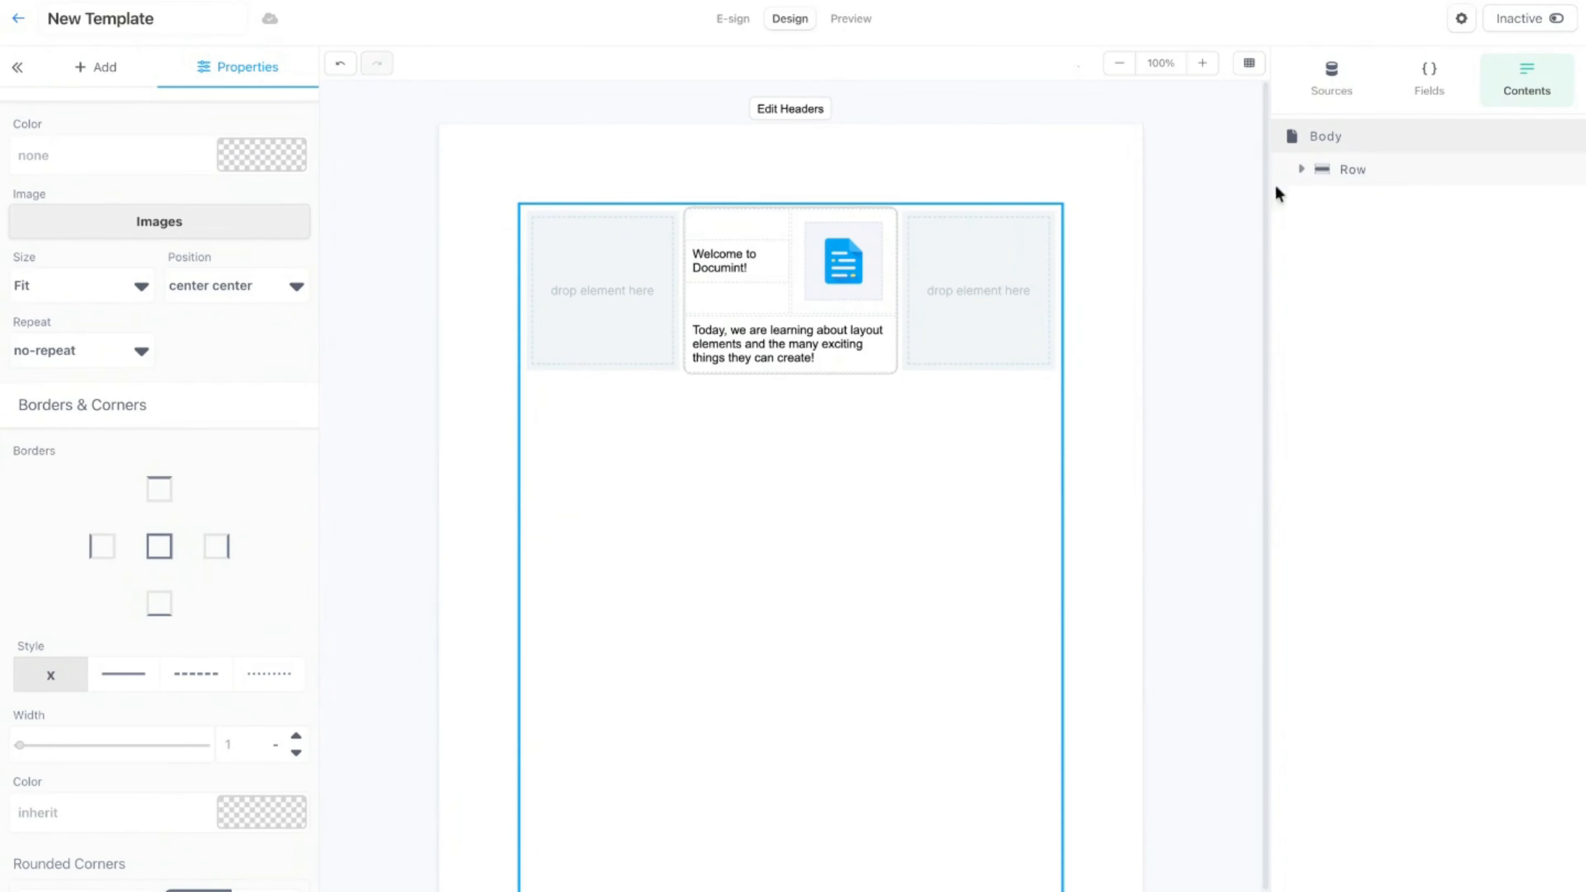
- Set the inner spacing of the middle outer column to 15 px
left_click(711, 308)
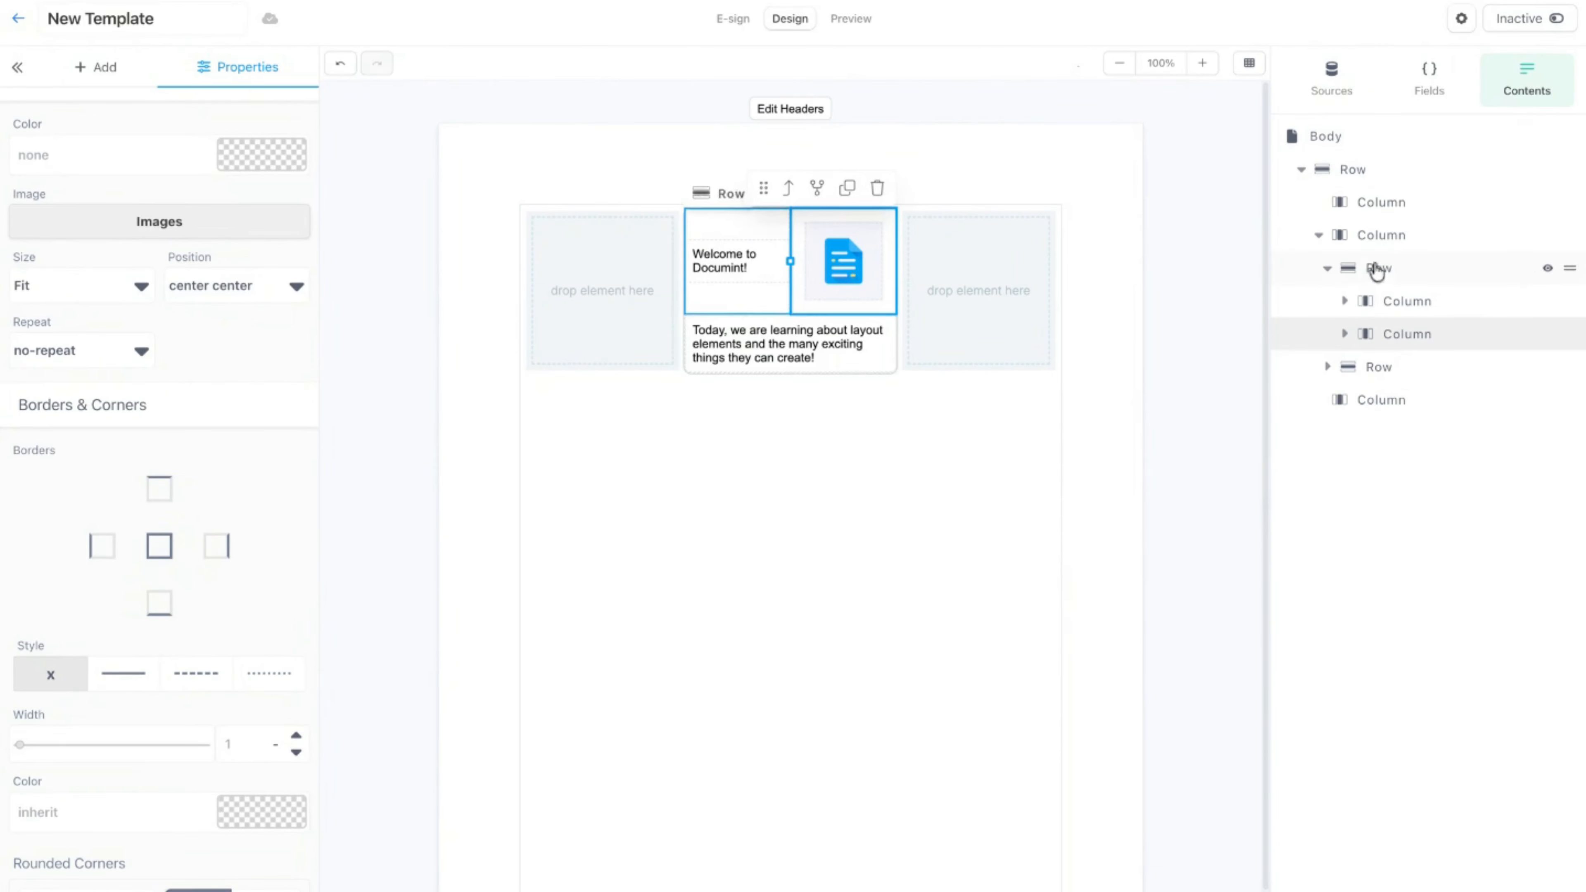
left_click(1381, 236)
scroll(220, 382, "up", 10)
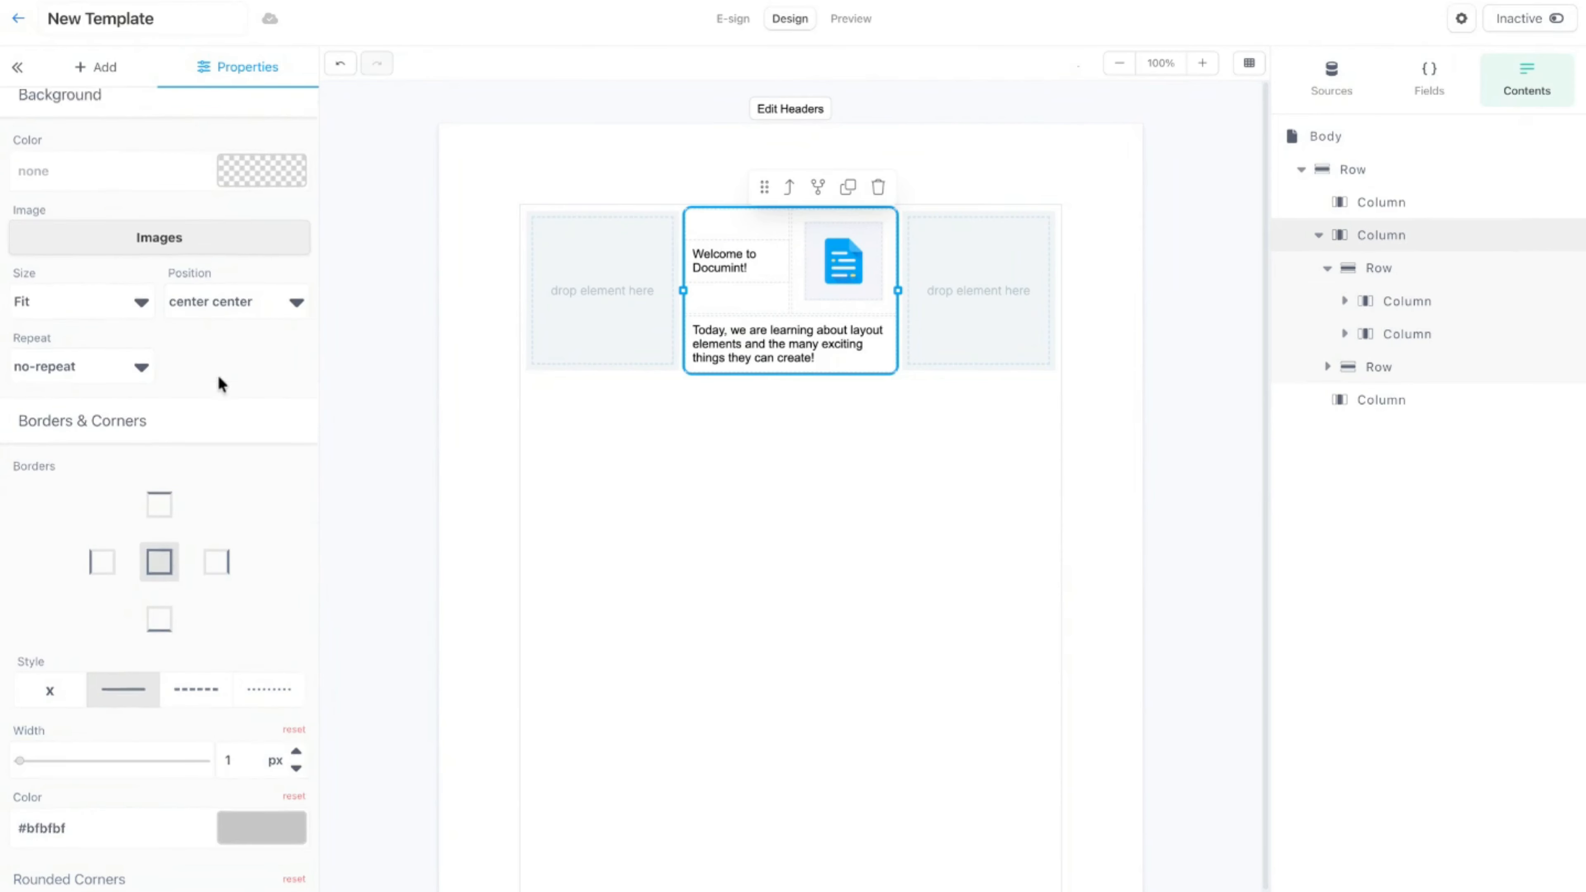
scroll(220, 382, "up", 5)
left_click(142, 388)
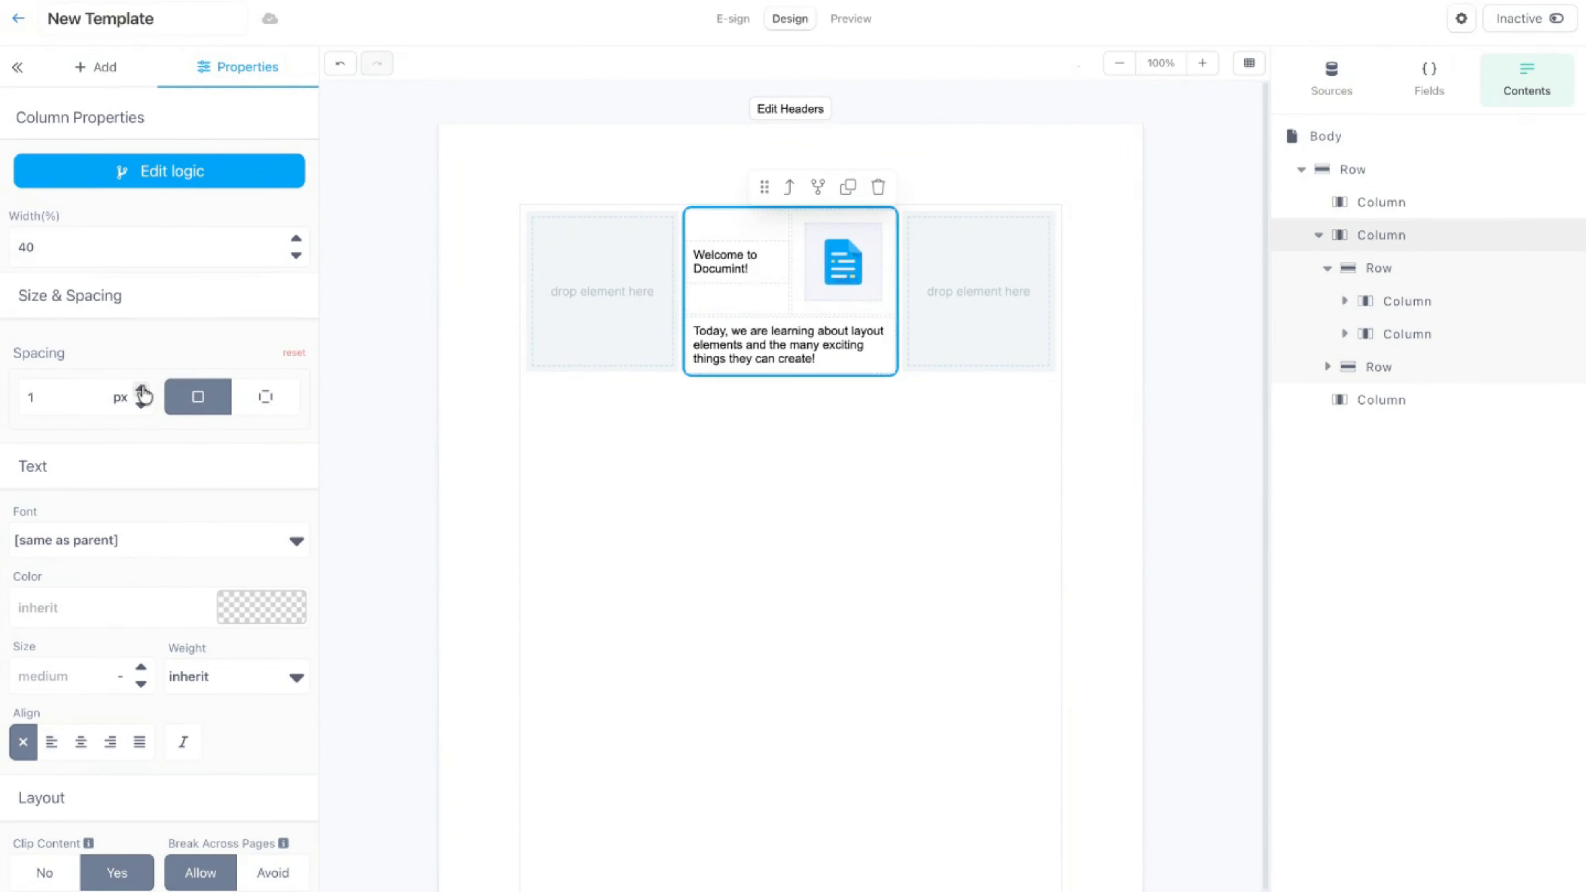
left_click(142, 388)
left_click(142, 388)
left_click(143, 388)
left_click(142, 388)
left_click(142, 388)
left_click(143, 388)
left_click(142, 388)
left_click(143, 388)
left_click(143, 388)
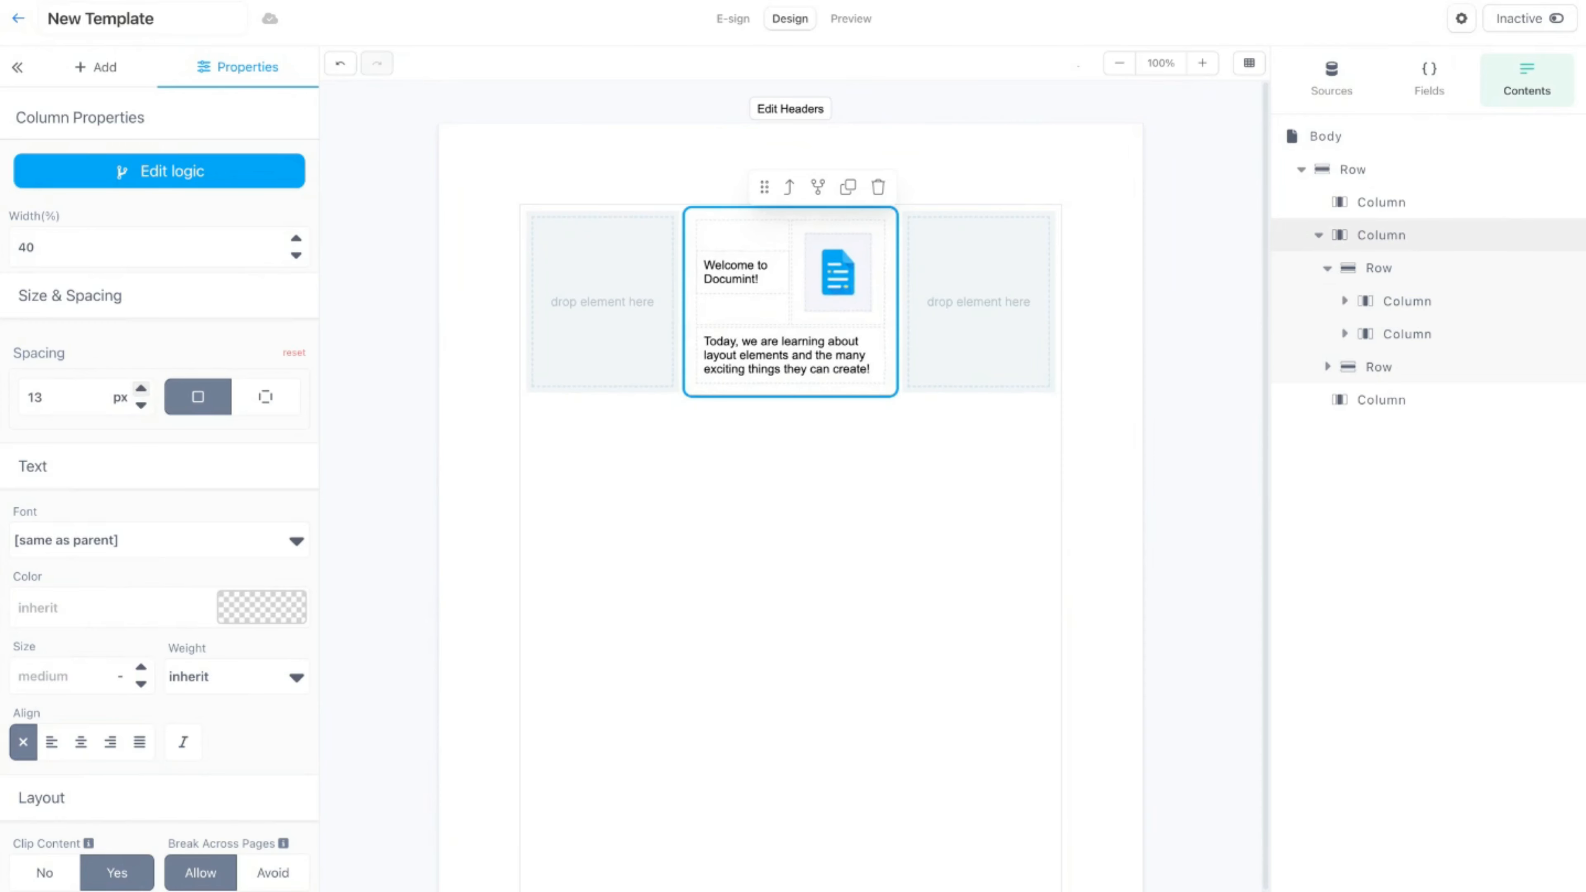
left_click(142, 388)
left_click(143, 388)
left_click(143, 388)
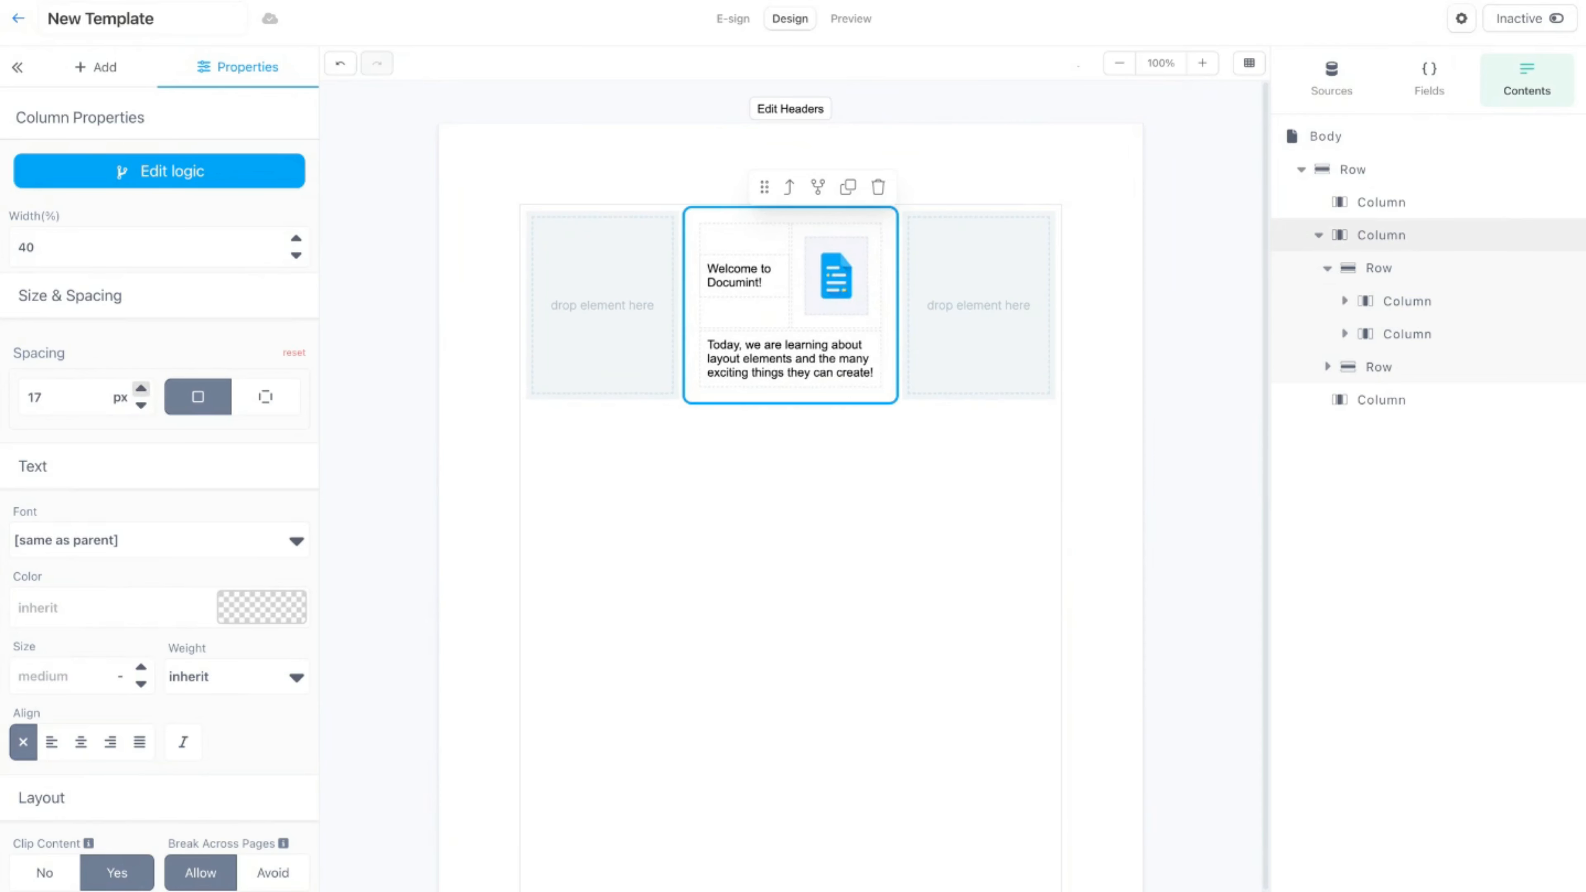
left_click(141, 407)
left_click(141, 407)
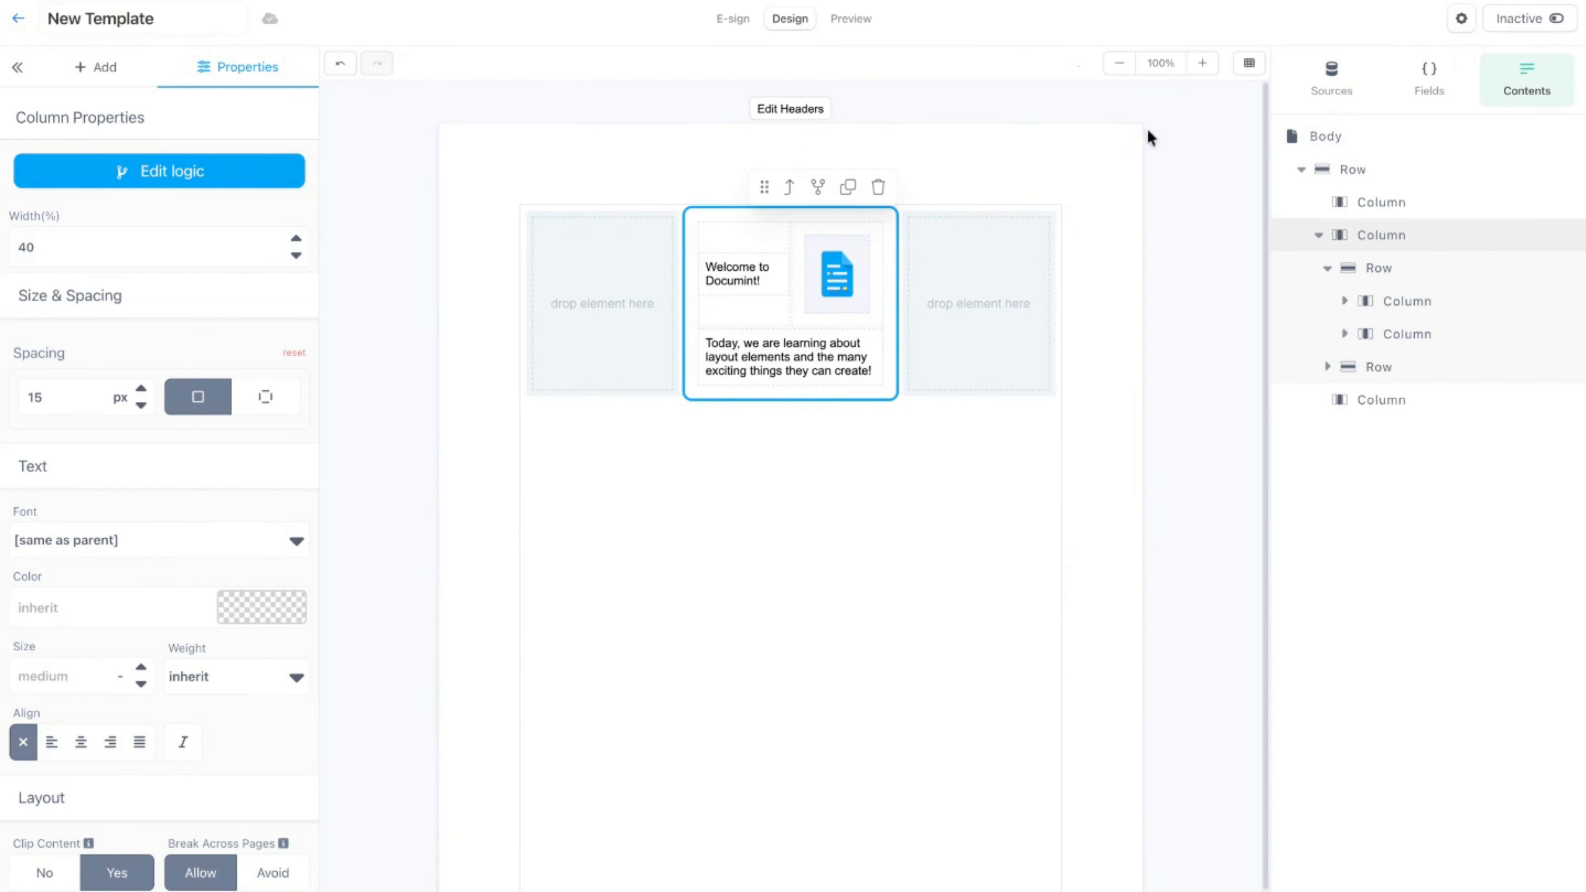
- Try a smaller size for the document icon image, then reset its width and height to auto
left_click(810, 286)
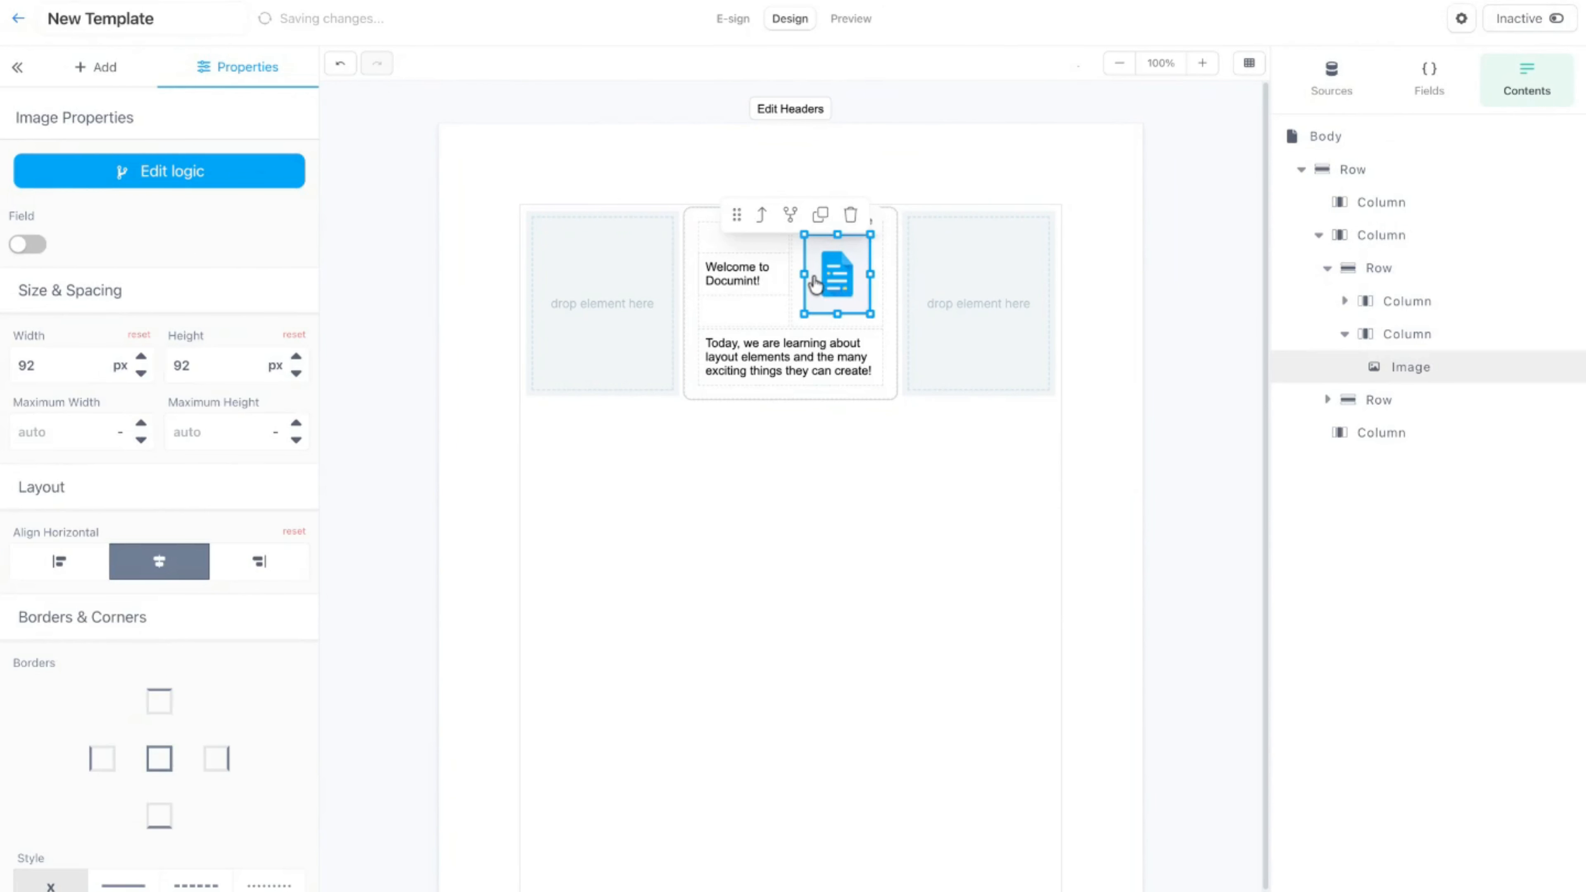
left_click_drag(815, 319, 828, 289)
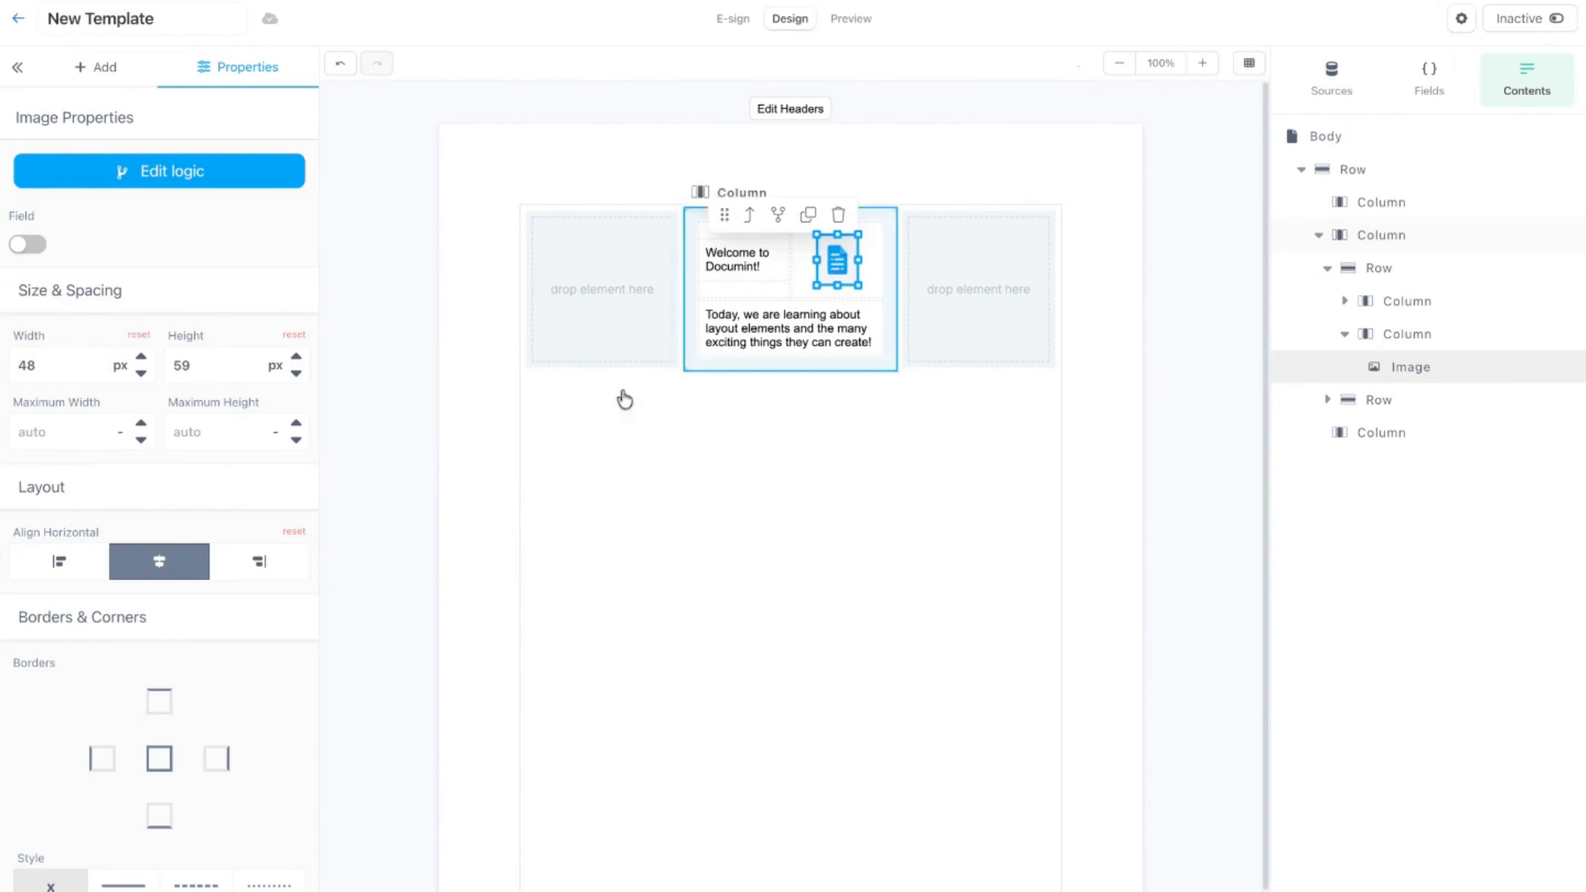
left_click(139, 336)
left_click(295, 335)
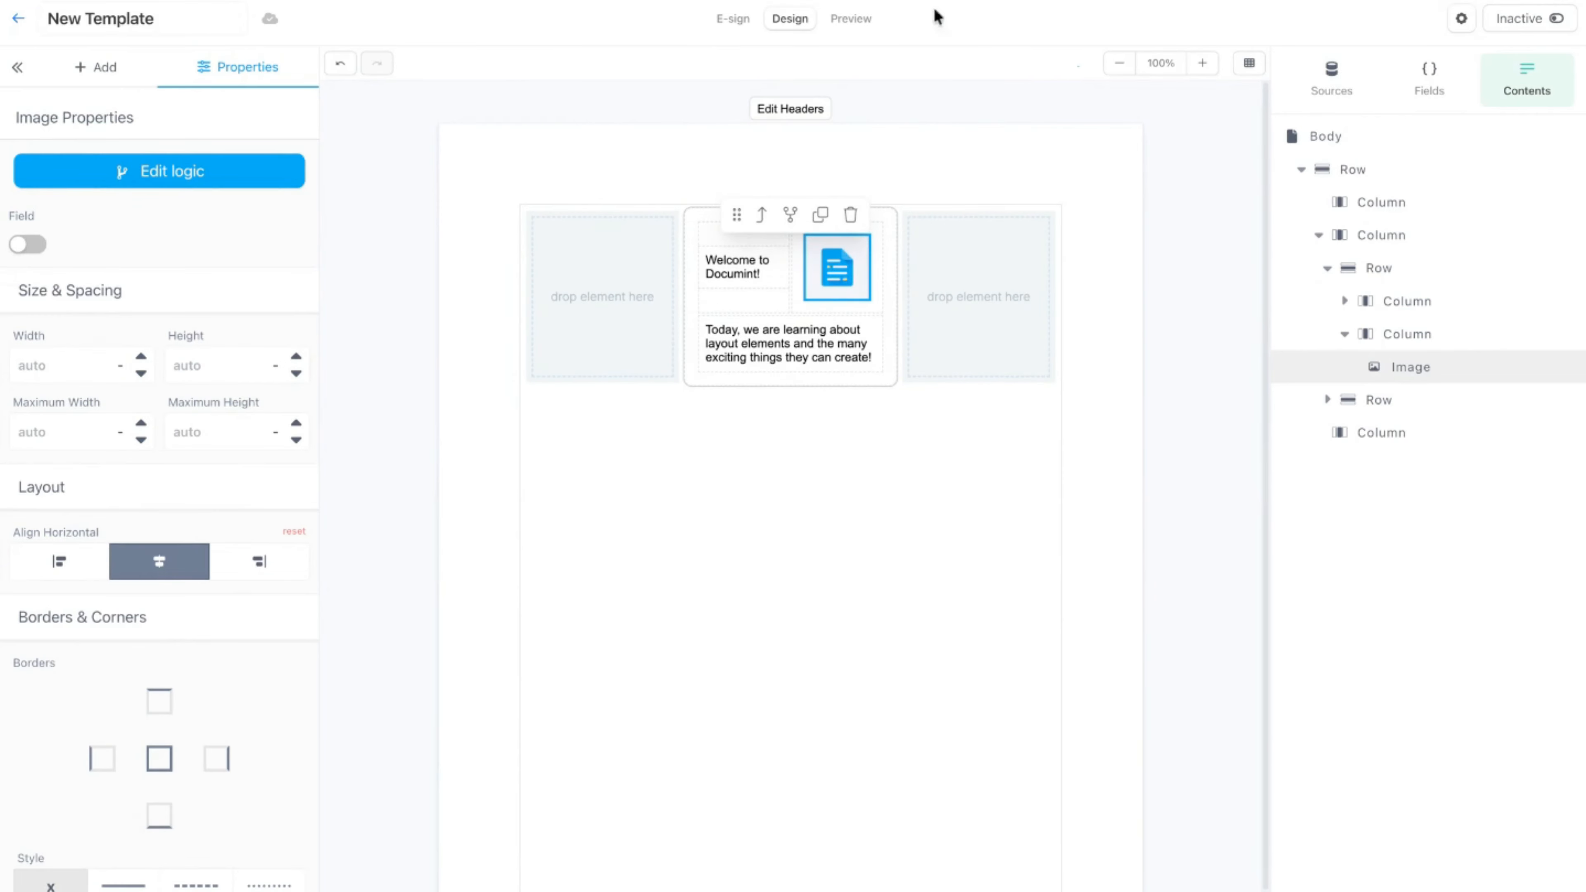
- Round the corners of the icon image, preview the document and return to the design view
scroll(141, 638, "down", 3)
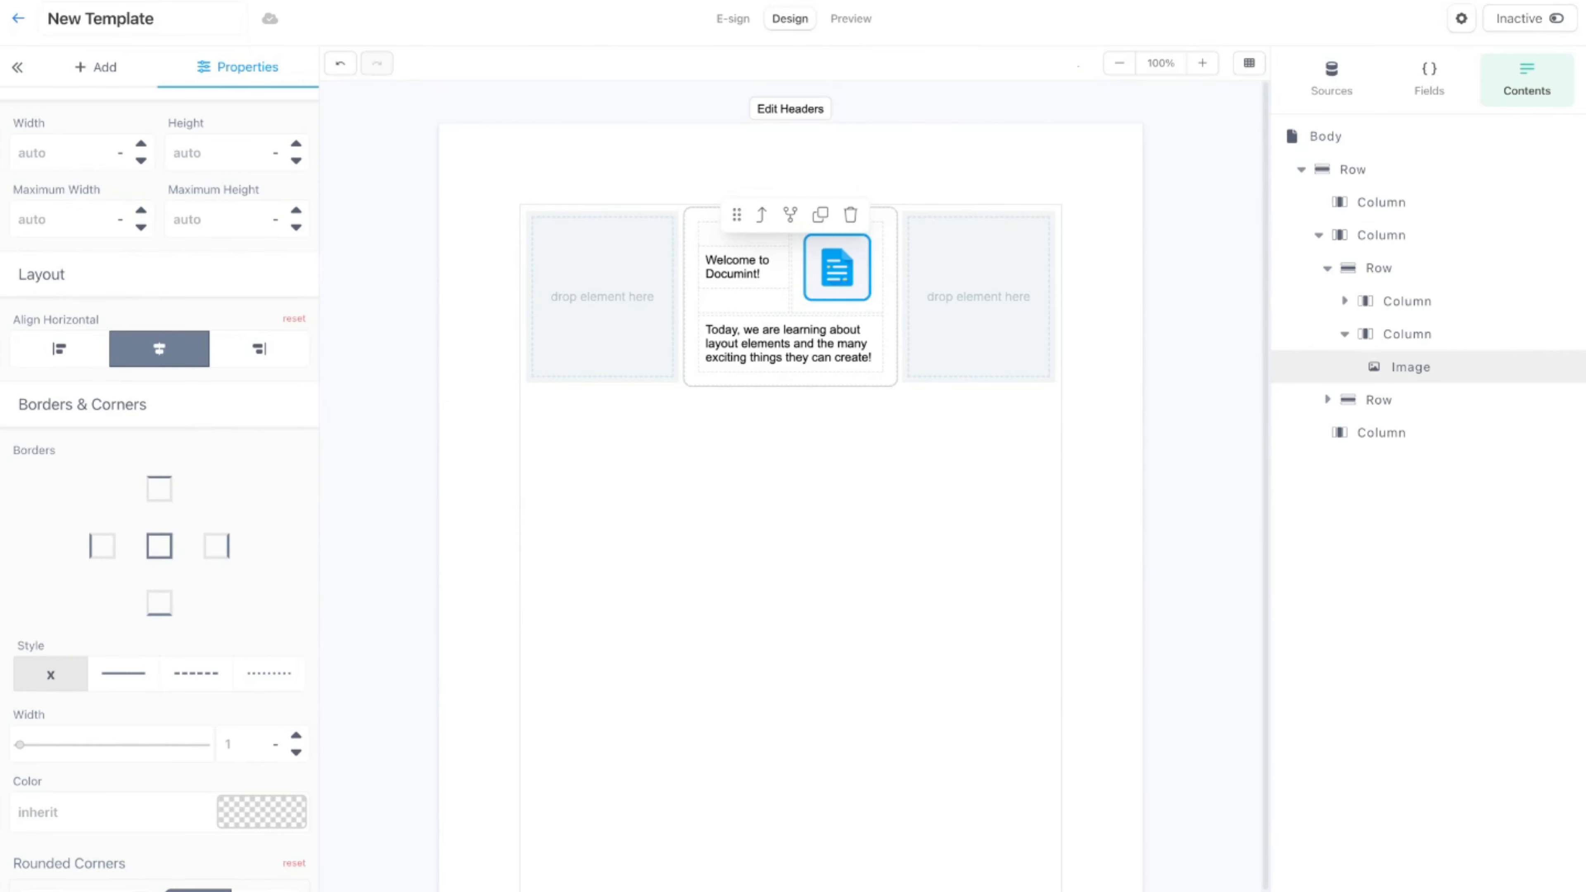
left_click(654, 500)
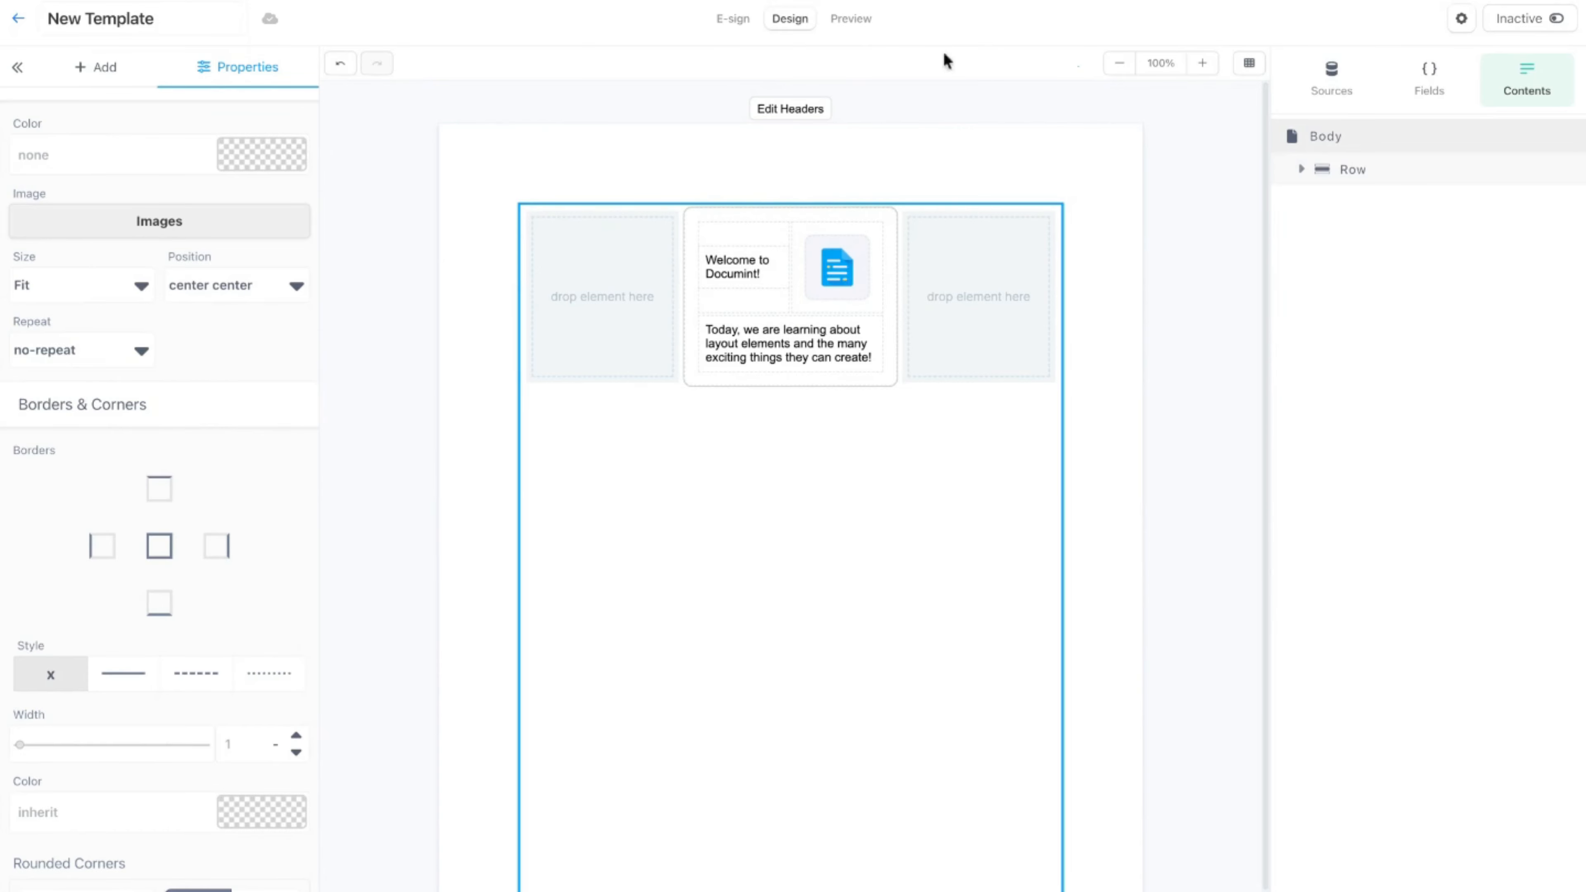
left_click(853, 22)
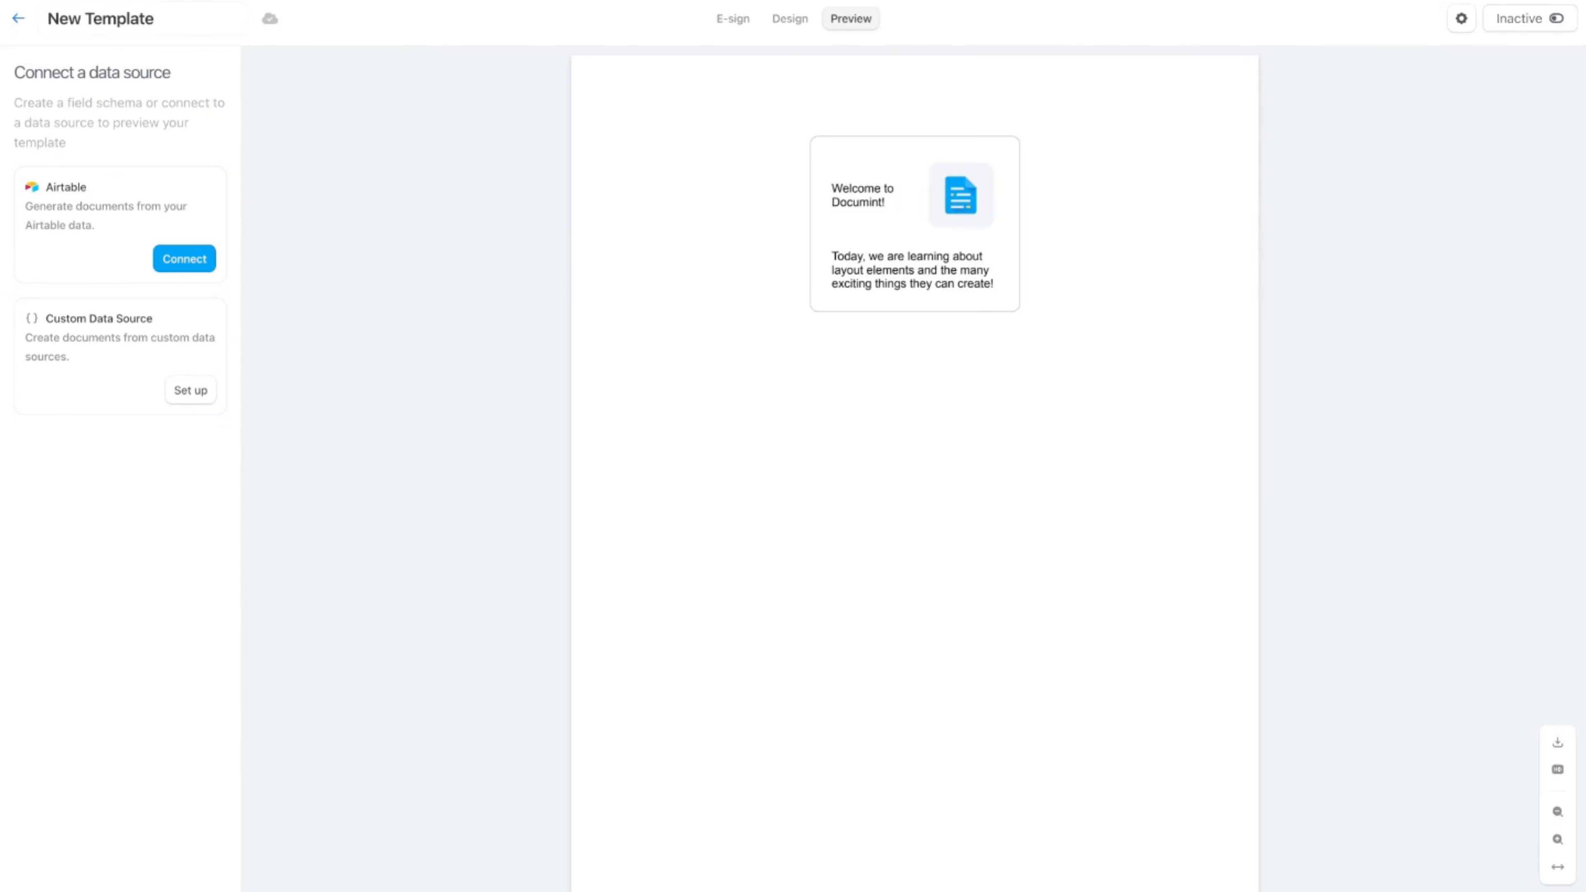
left_click(800, 22)
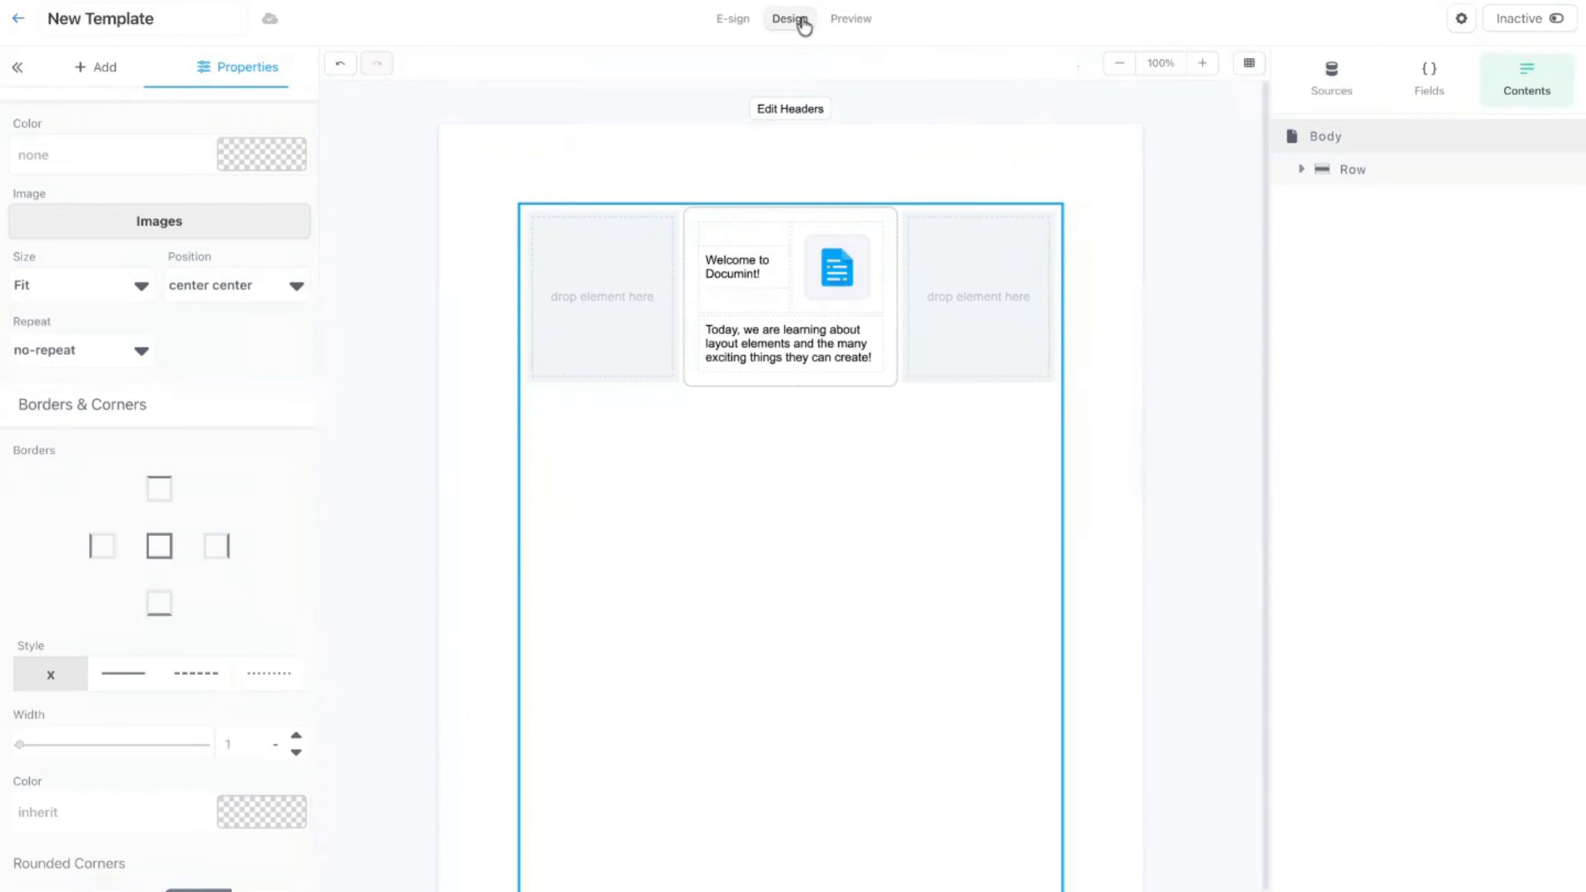
- Expand the outer row in the contents tree and rename its middle column as Card
left_click(1303, 169)
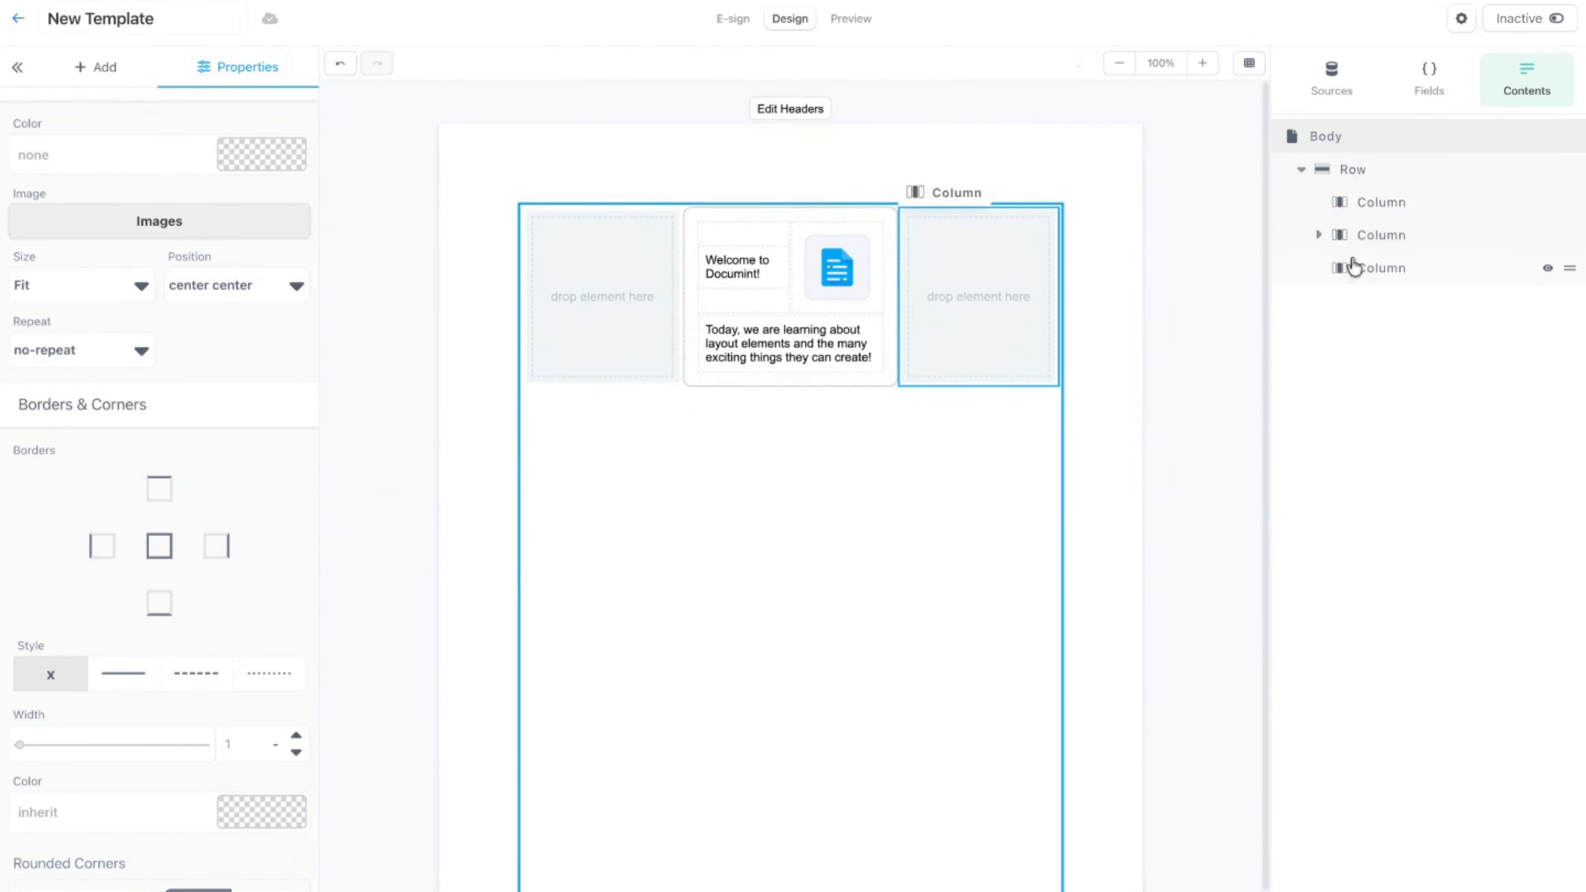
left_click(1320, 236)
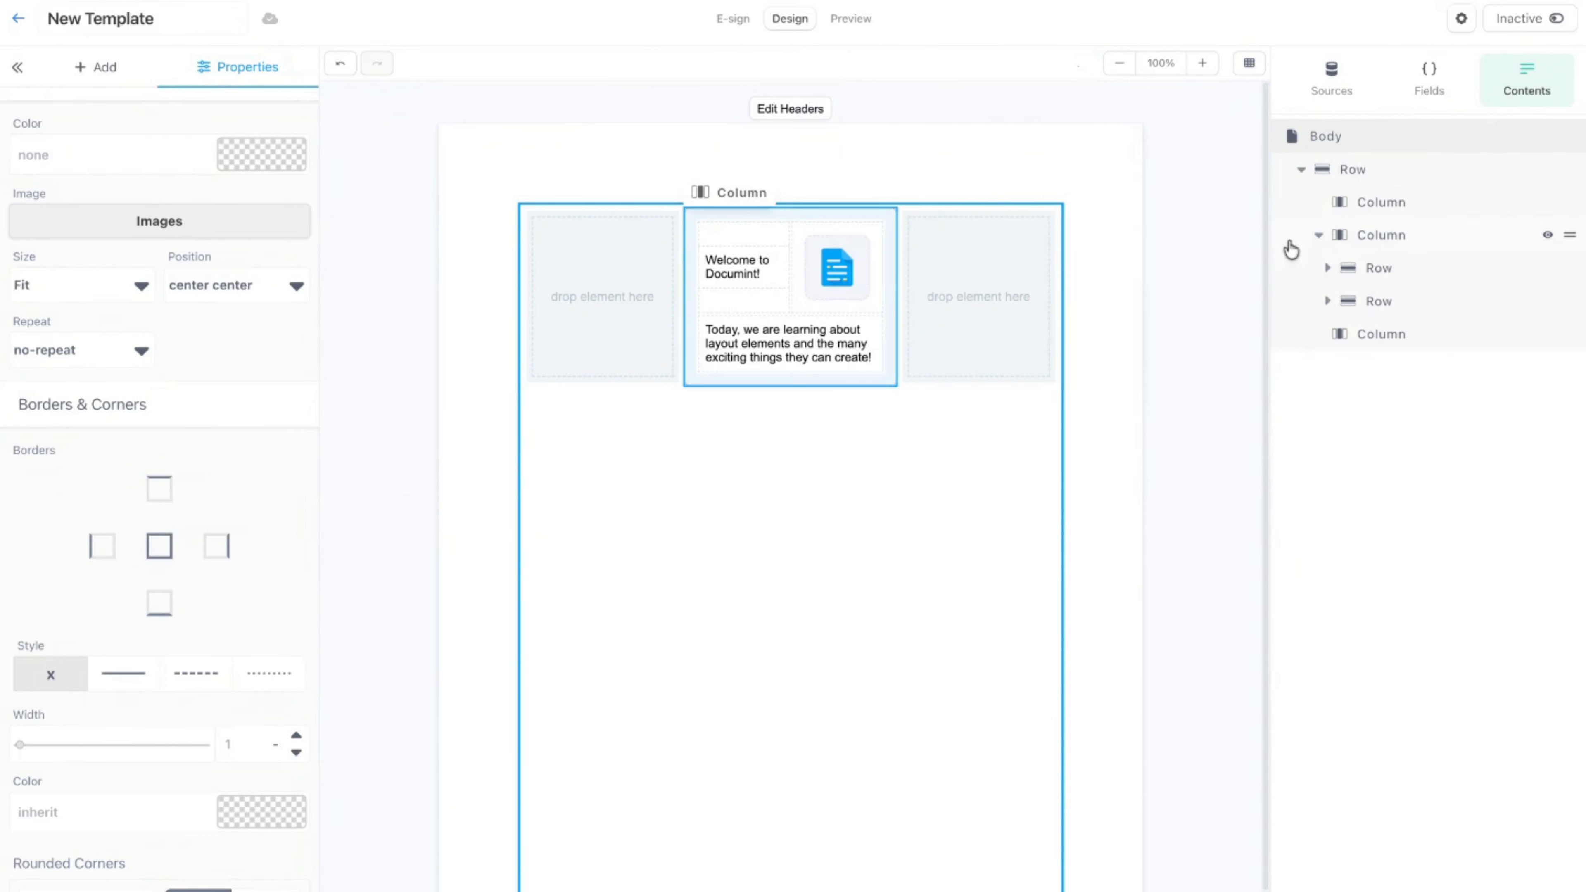
left_click(1372, 239)
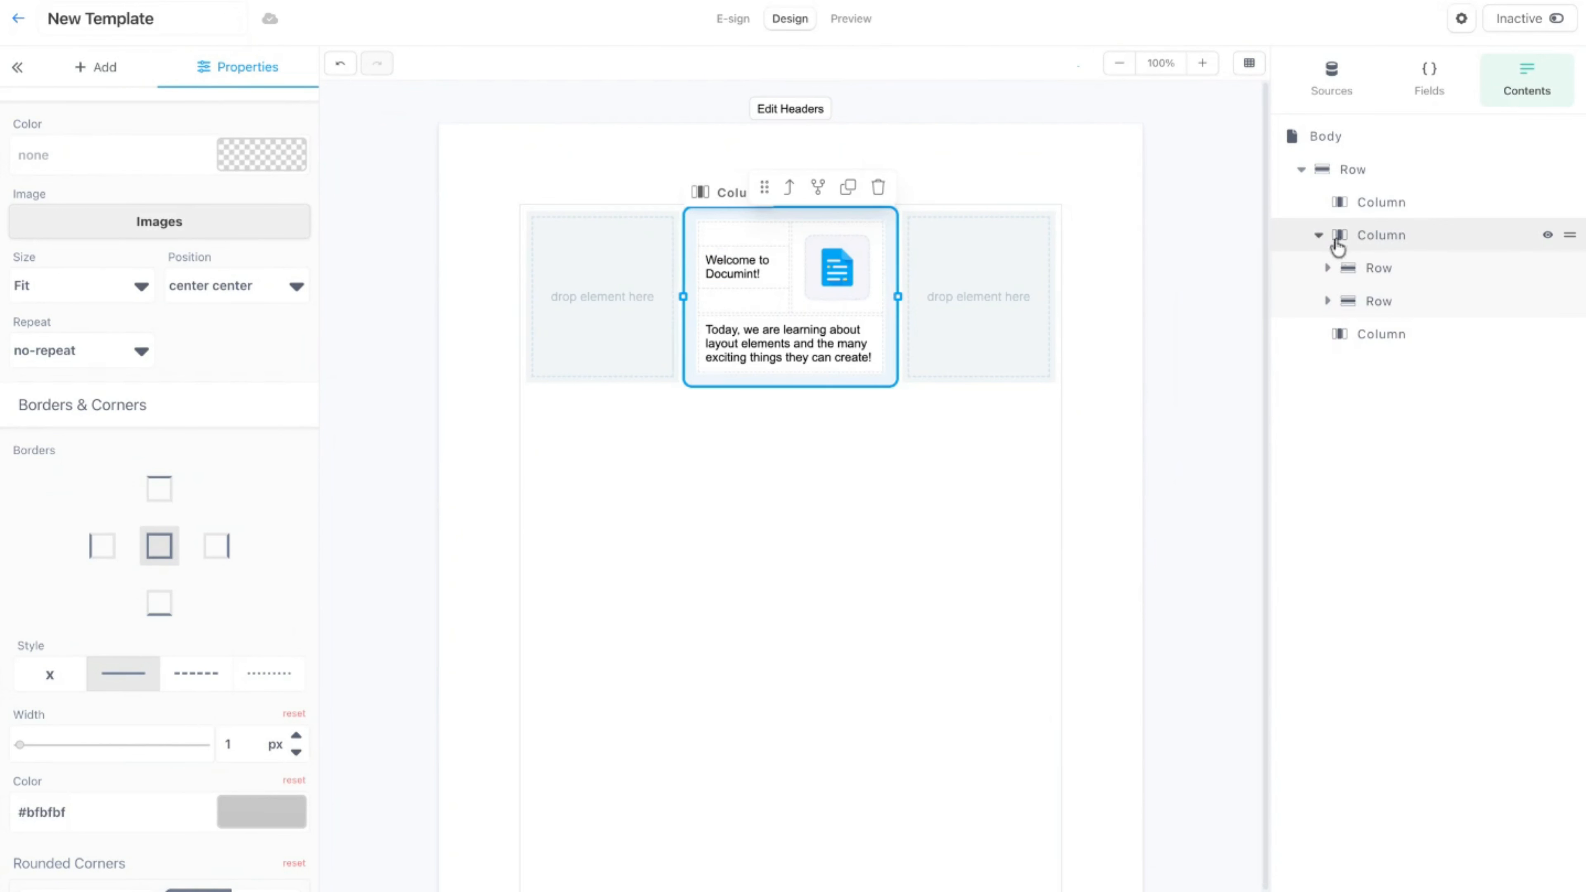
double_click(1378, 237)
type("Card")
key("Return")
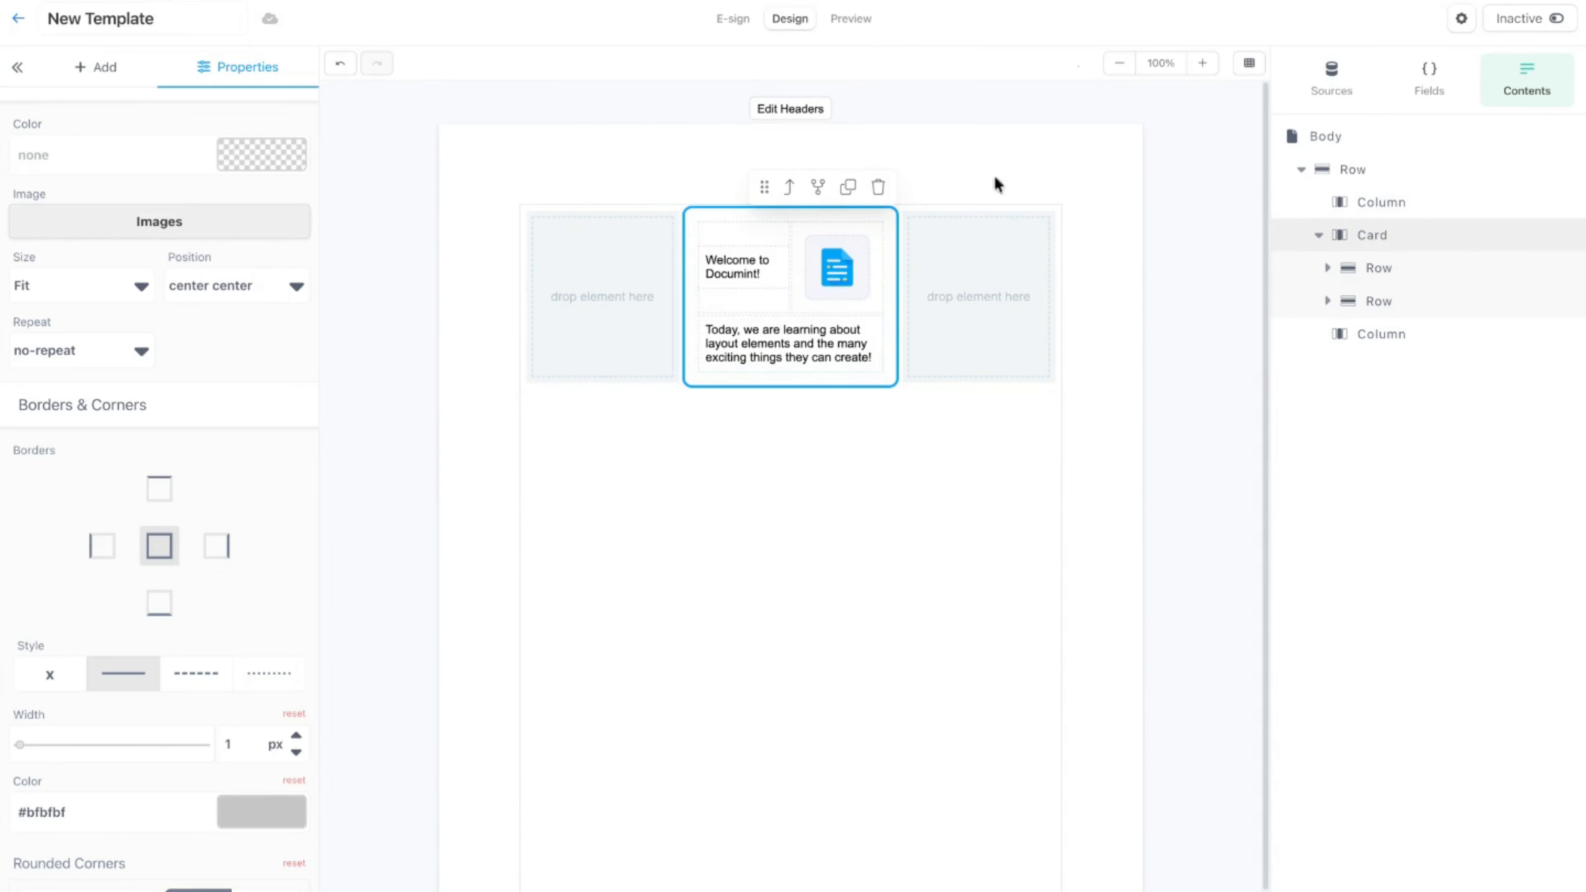
- Expand both rows inside the Card column and rename the upper one as Header
left_click(1327, 267)
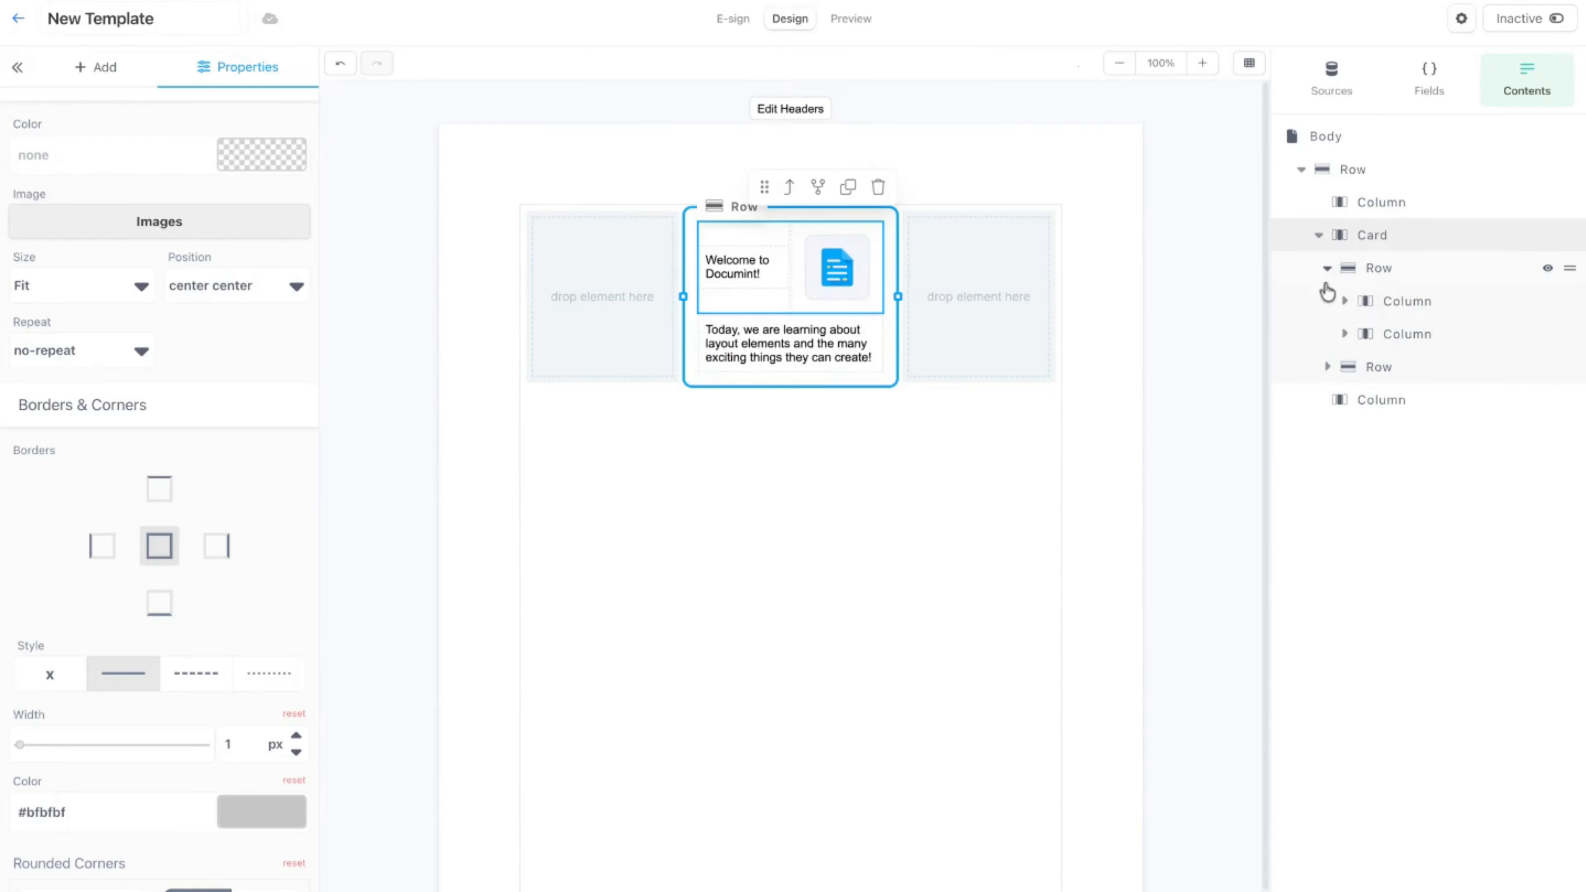
left_click(1327, 367)
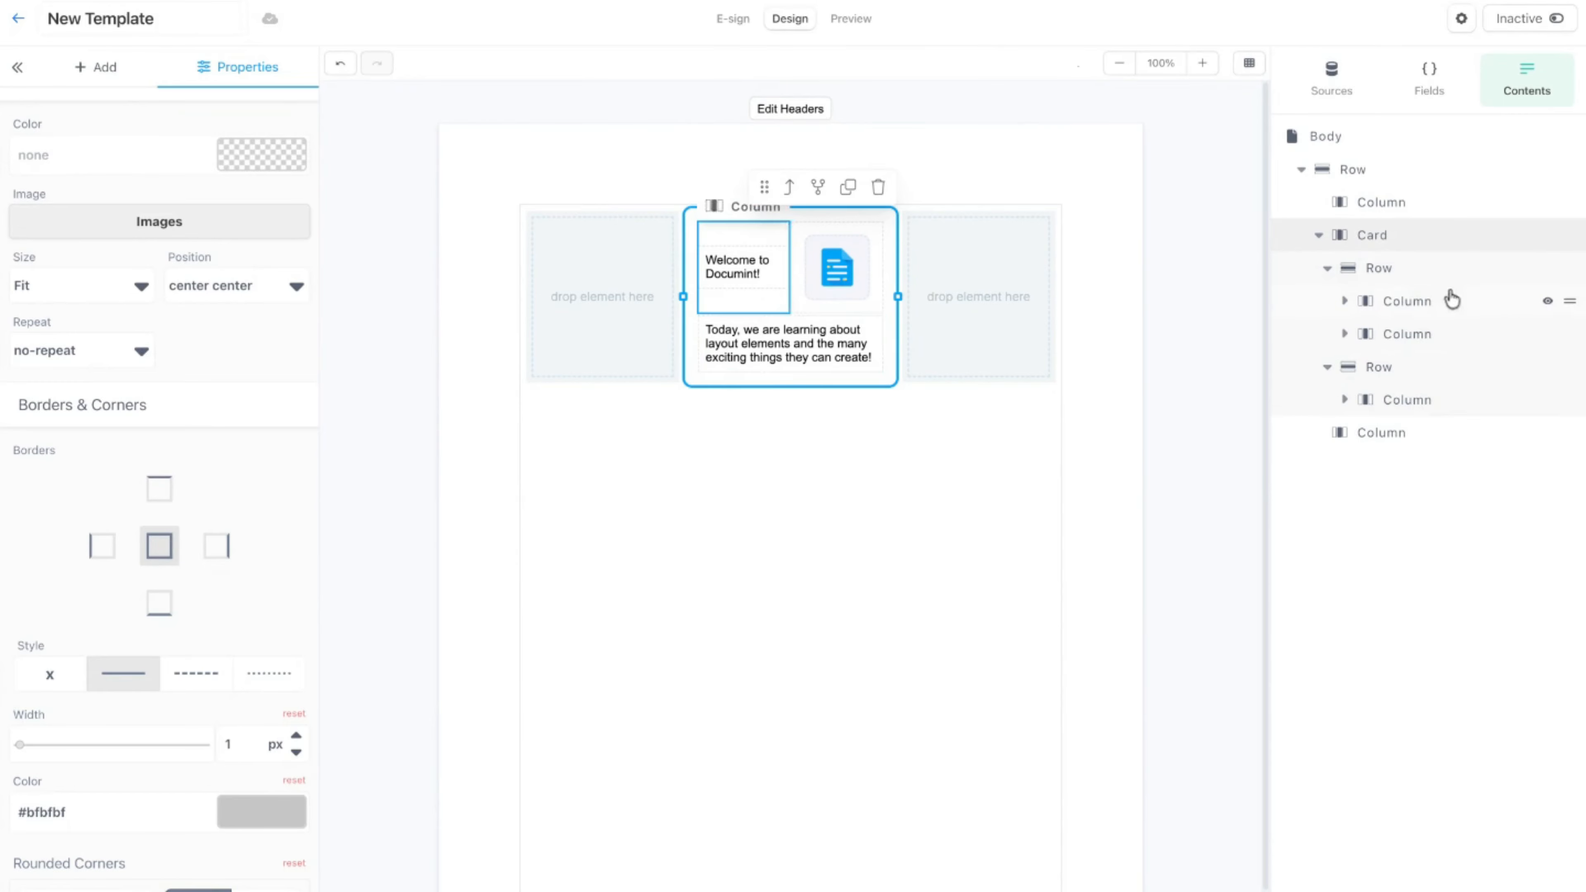
double_click(1384, 268)
type("Header")
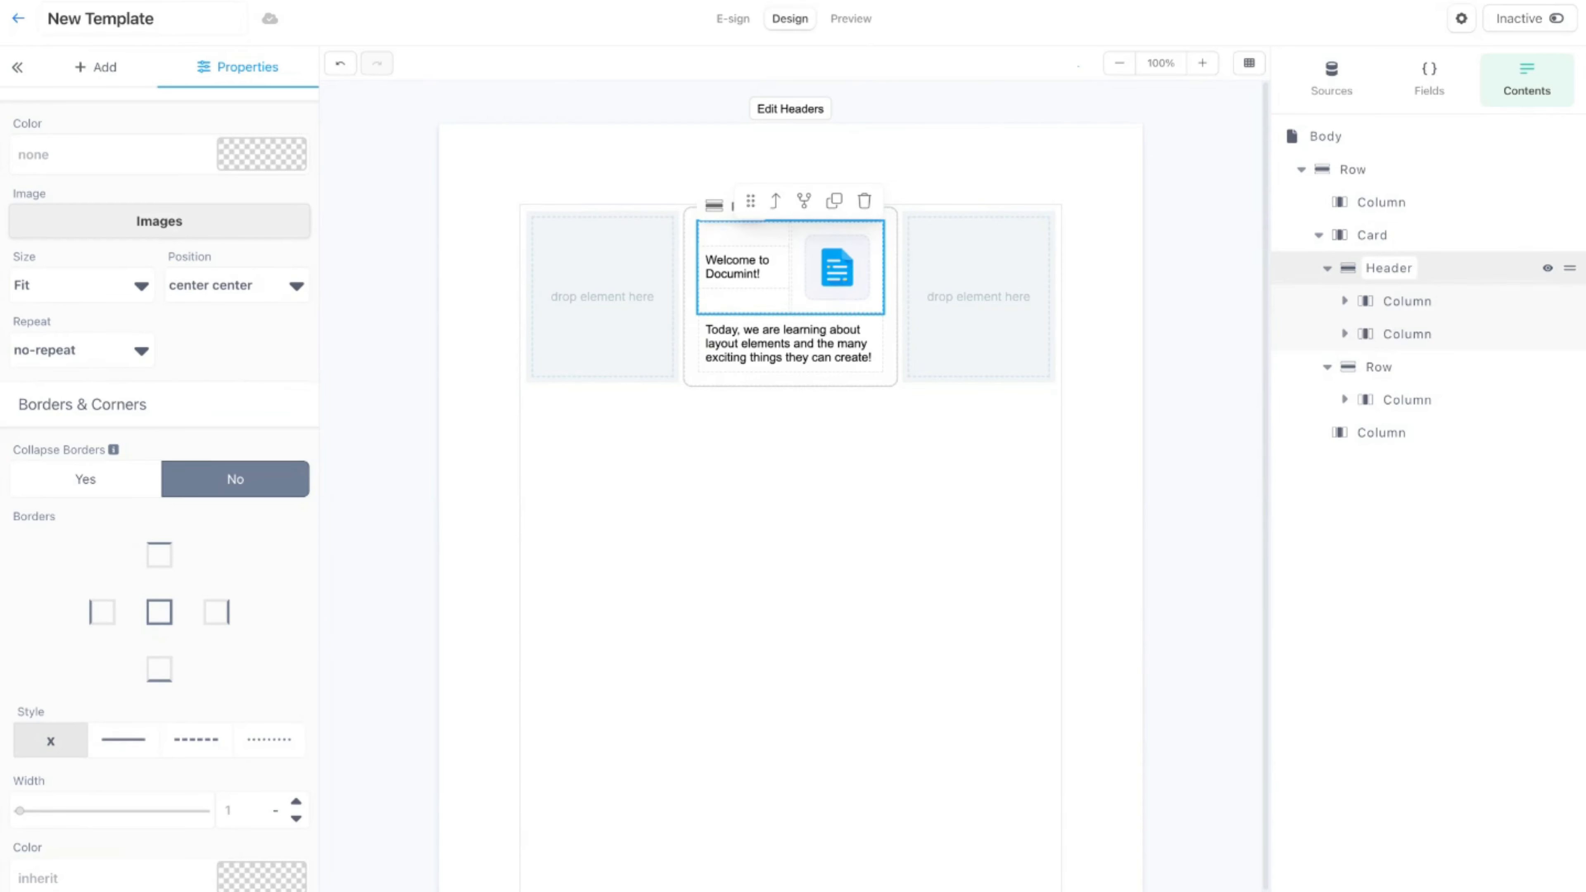
- Rename the lower row inside the Card column as Text
left_click(1383, 368)
double_click(1382, 368)
type("Texy")
key("BackSpace")
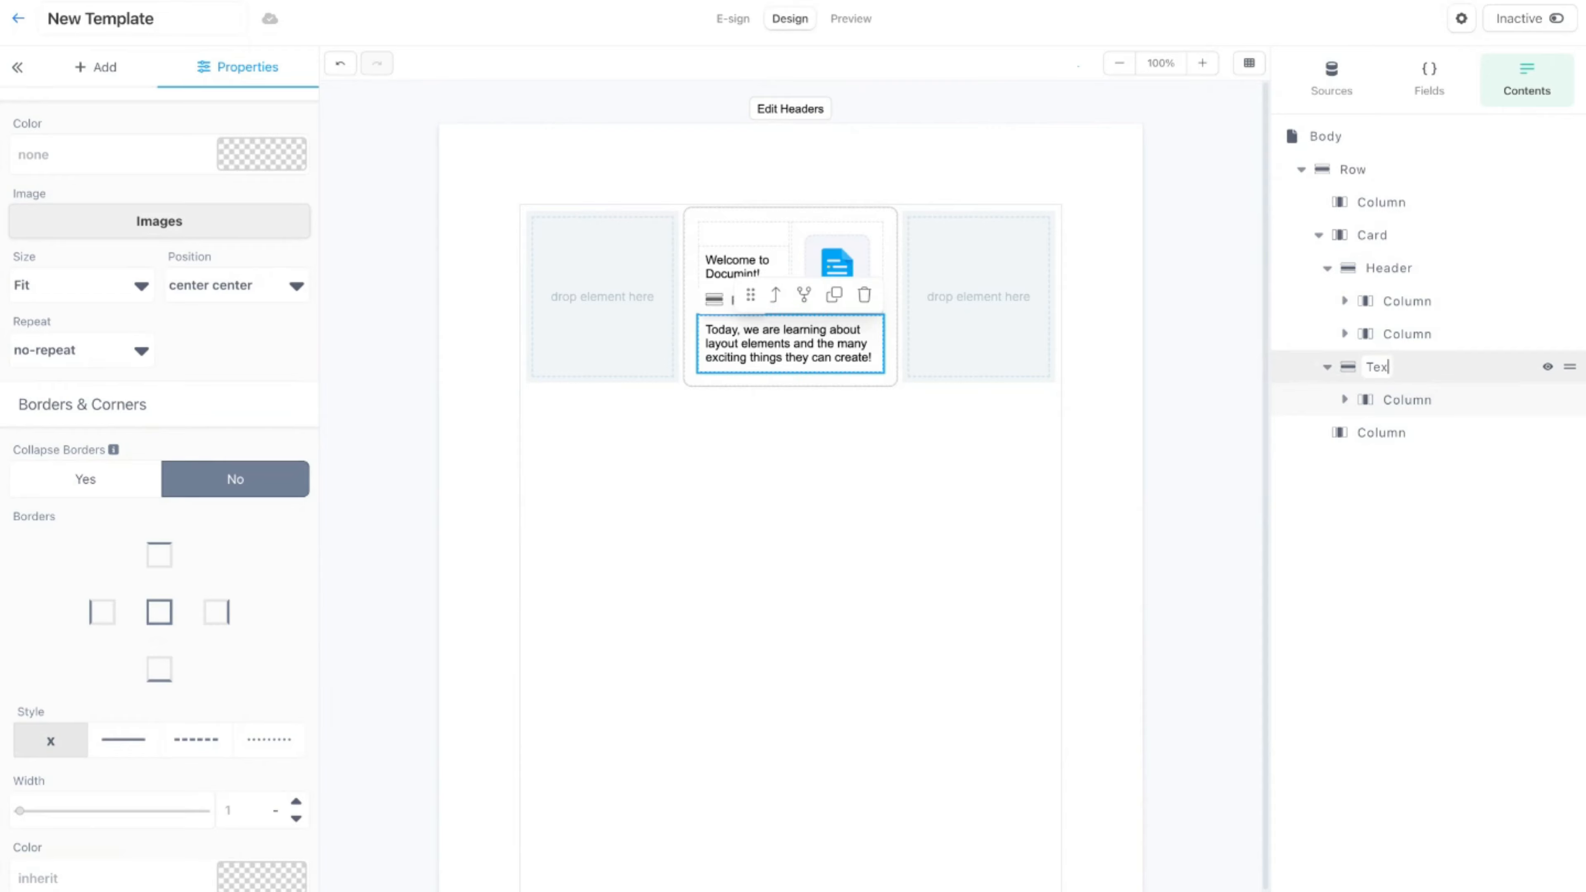
key("Return")
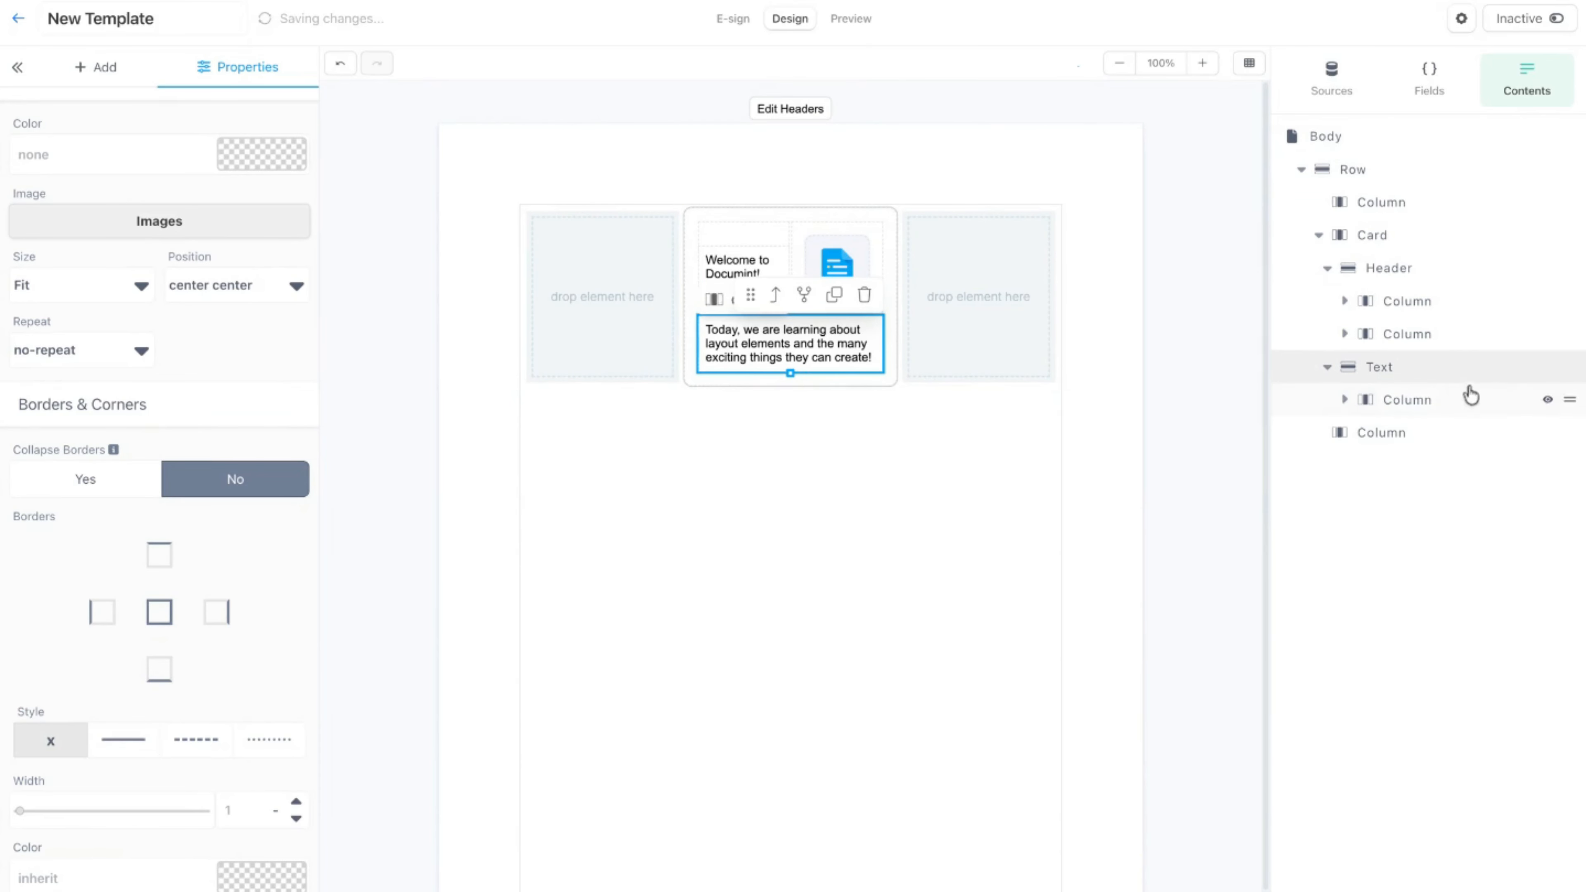
- Hide and show the Text row, then hide and show the Header row from the contents tree
left_click_drag(1573, 365, 1498, 267)
left_click_drag(1570, 335, 1540, 266)
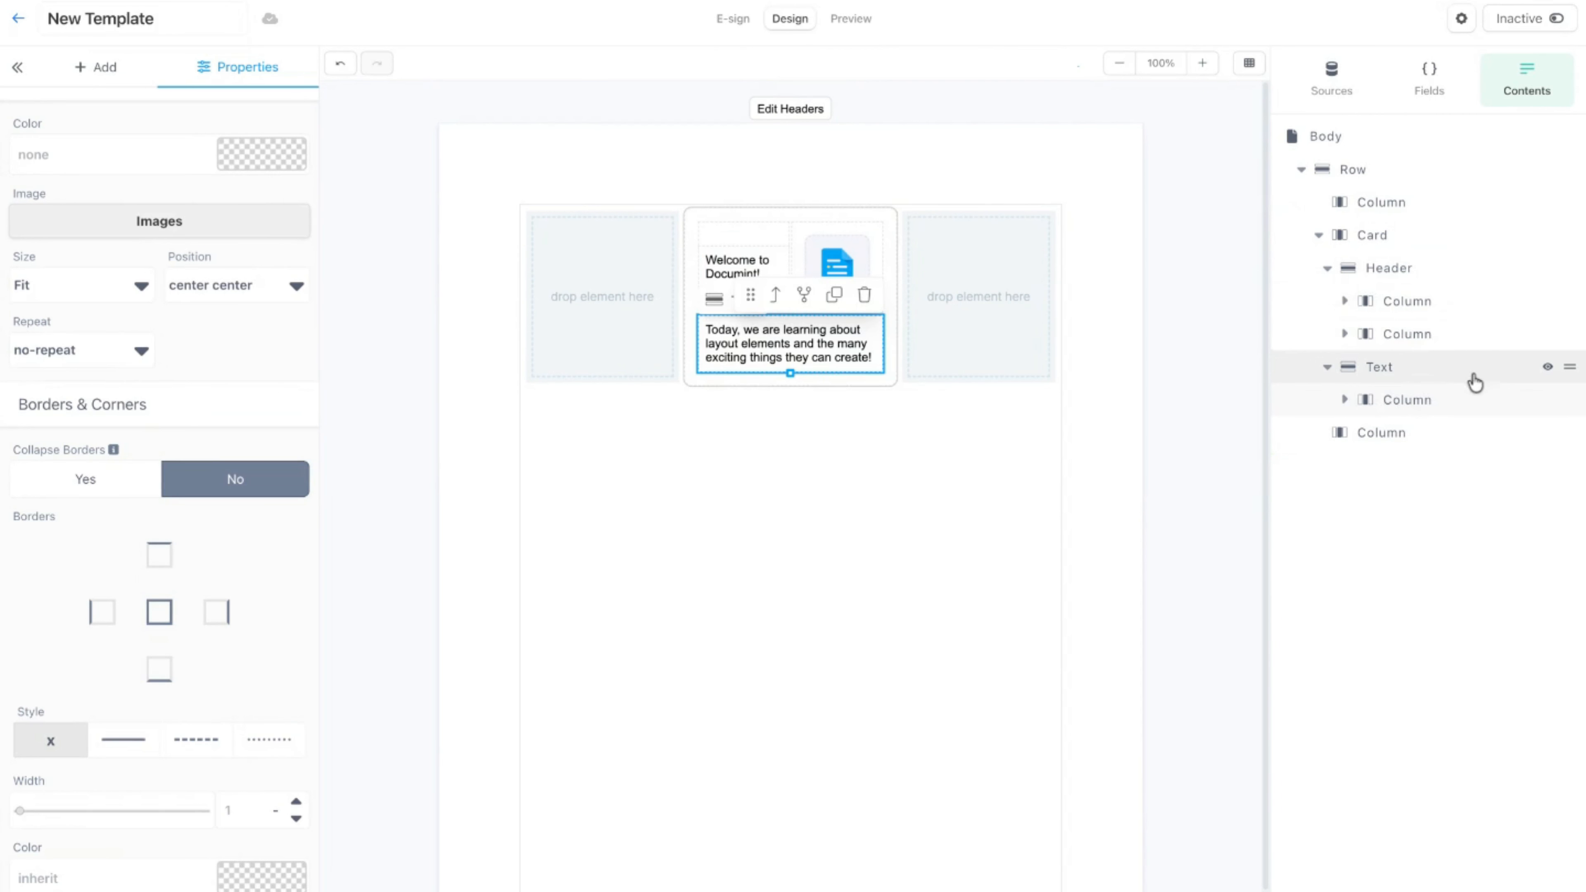
left_click(1549, 367)
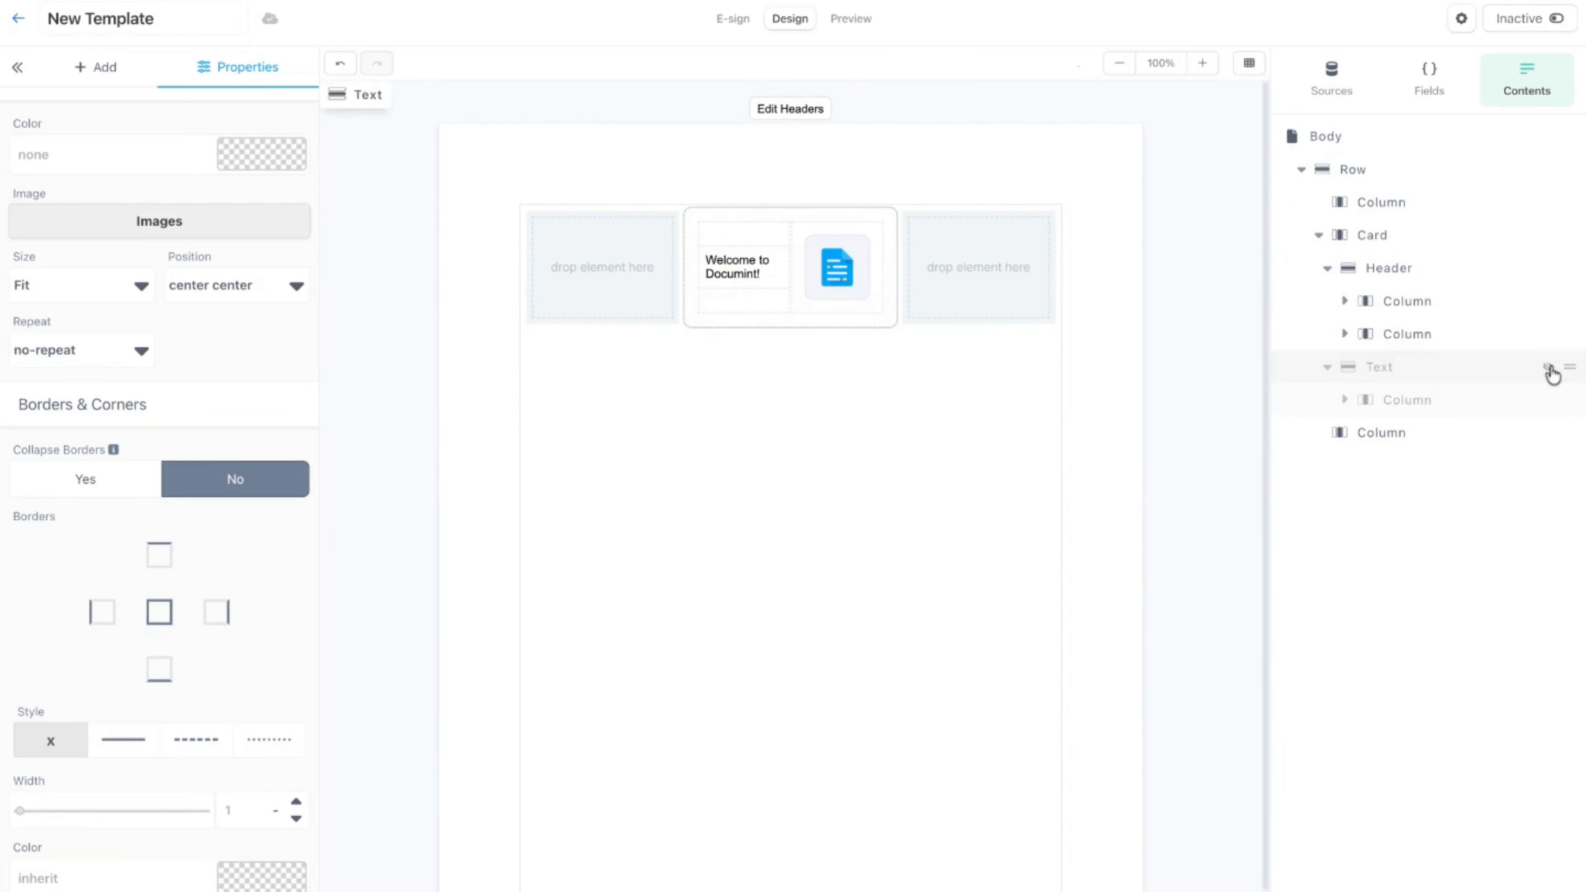
left_click(1548, 368)
left_click(1550, 270)
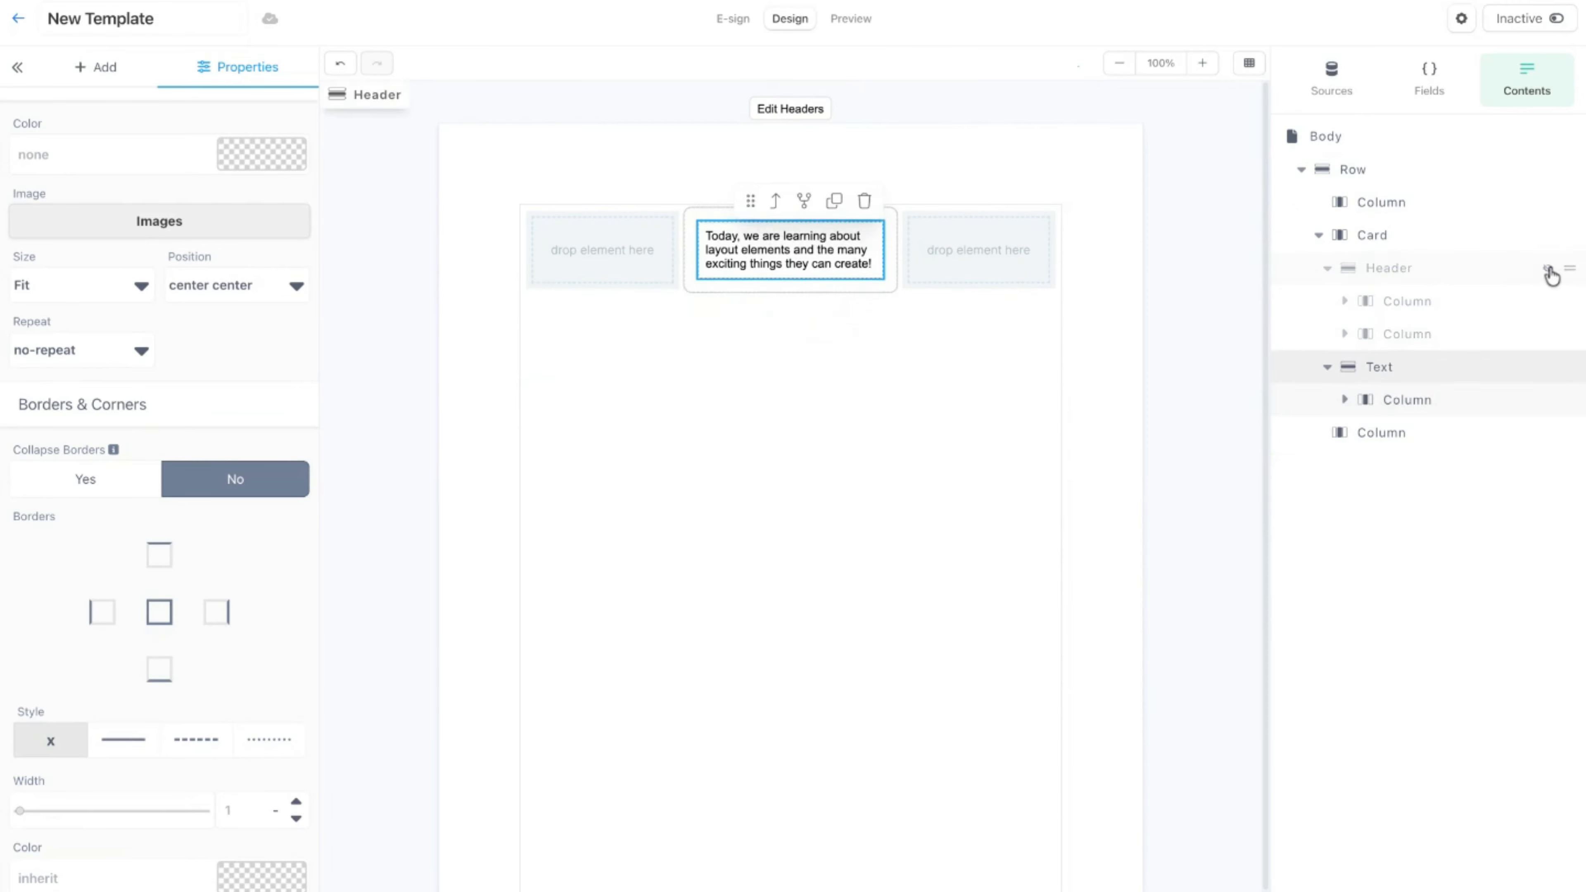
left_click(1550, 270)
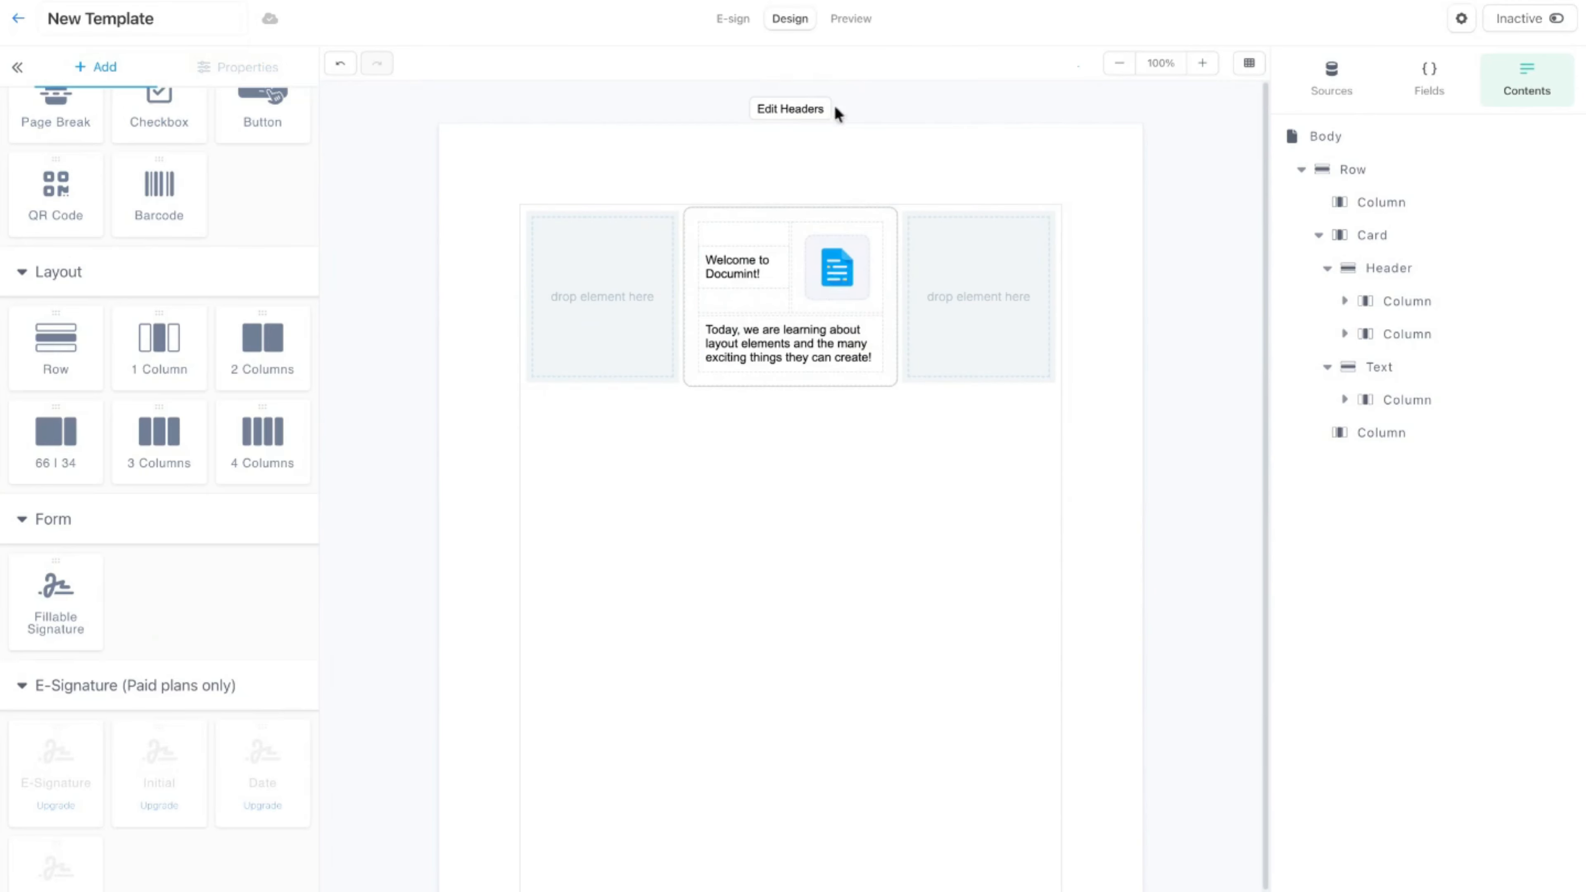
- Preview the finished card layout
scroll(89, 305, "up", 3)
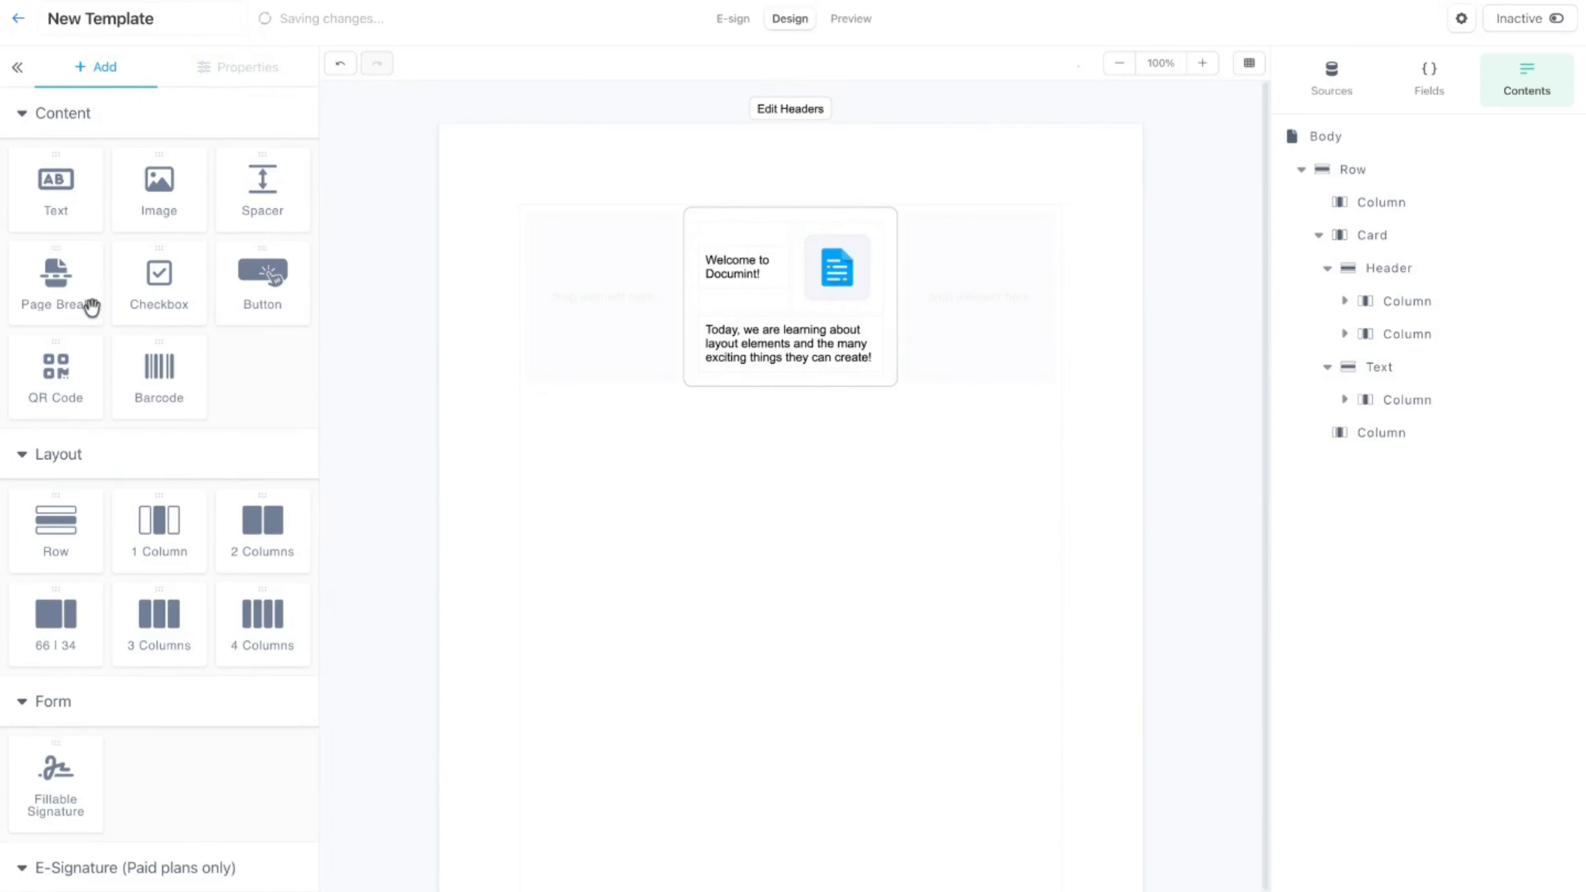
left_click(852, 19)
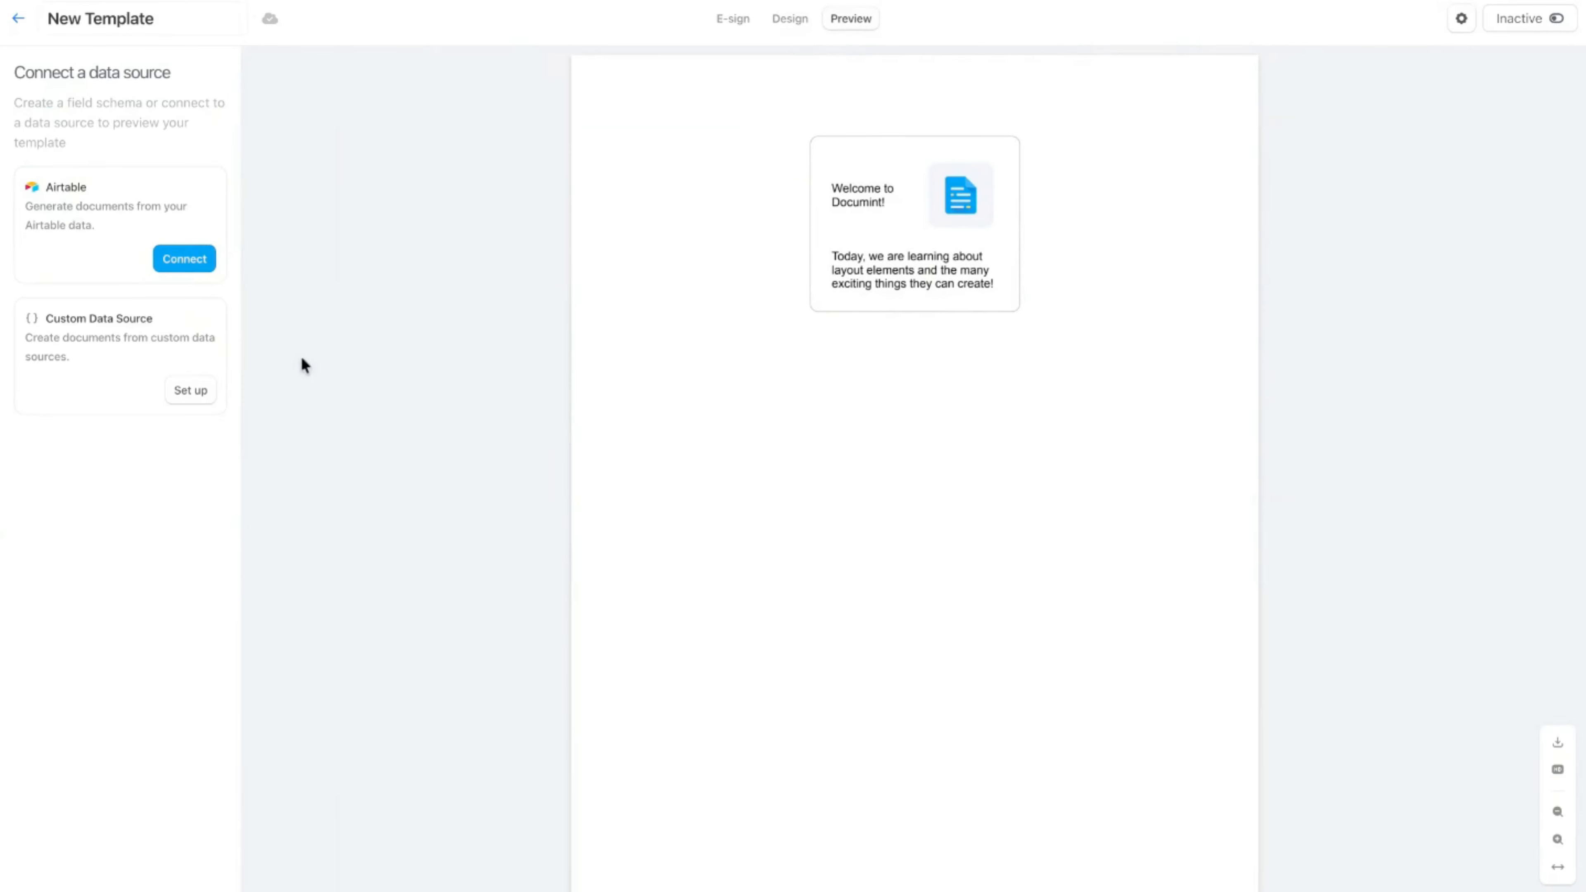